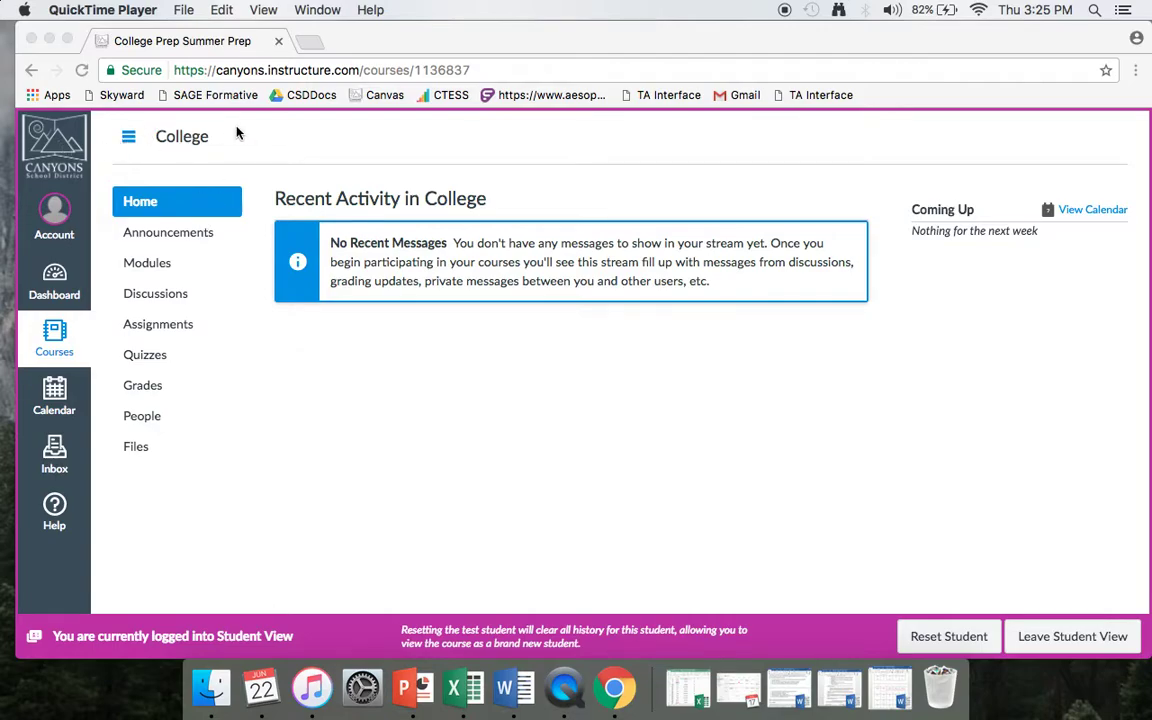
Toggle the course navigation menu, hiding and showing it again on the College course home page.
click(128, 143)
click(128, 141)
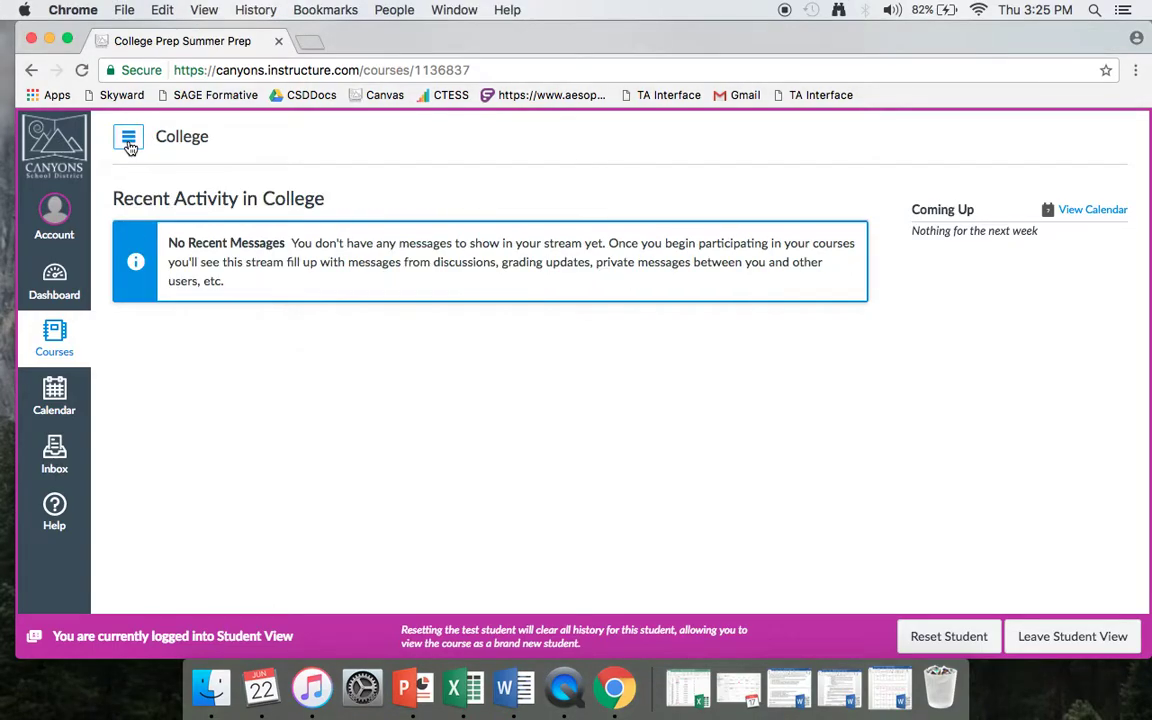
click(137, 145)
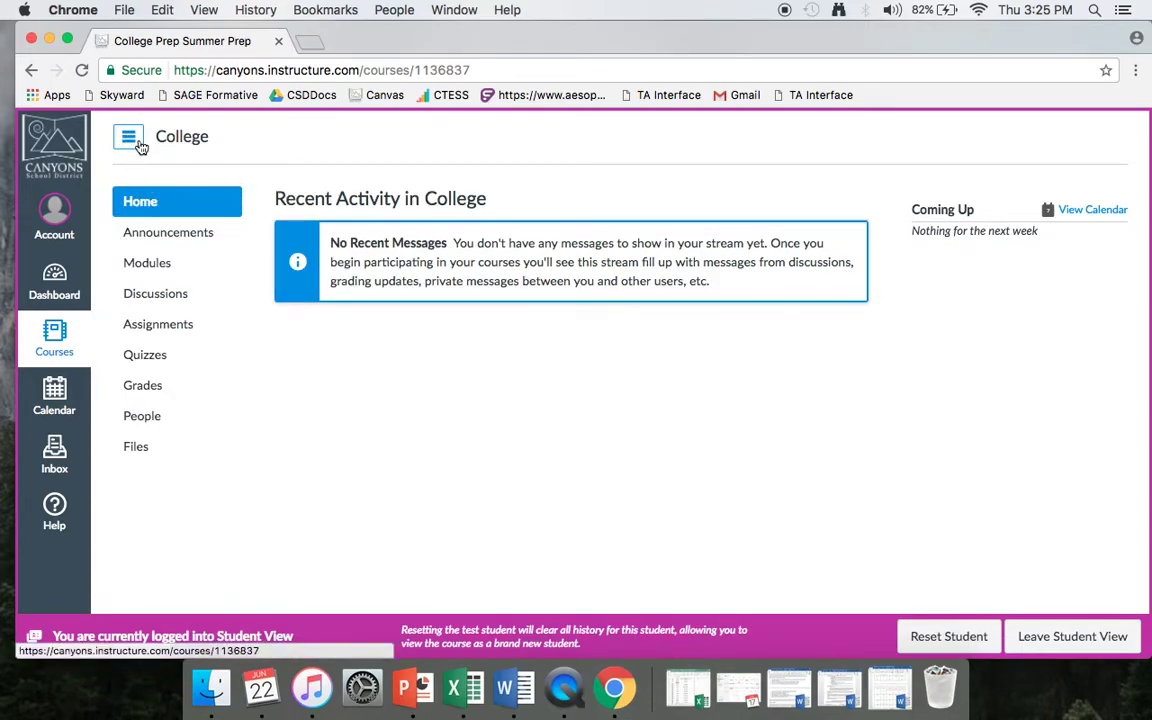
click(131, 140)
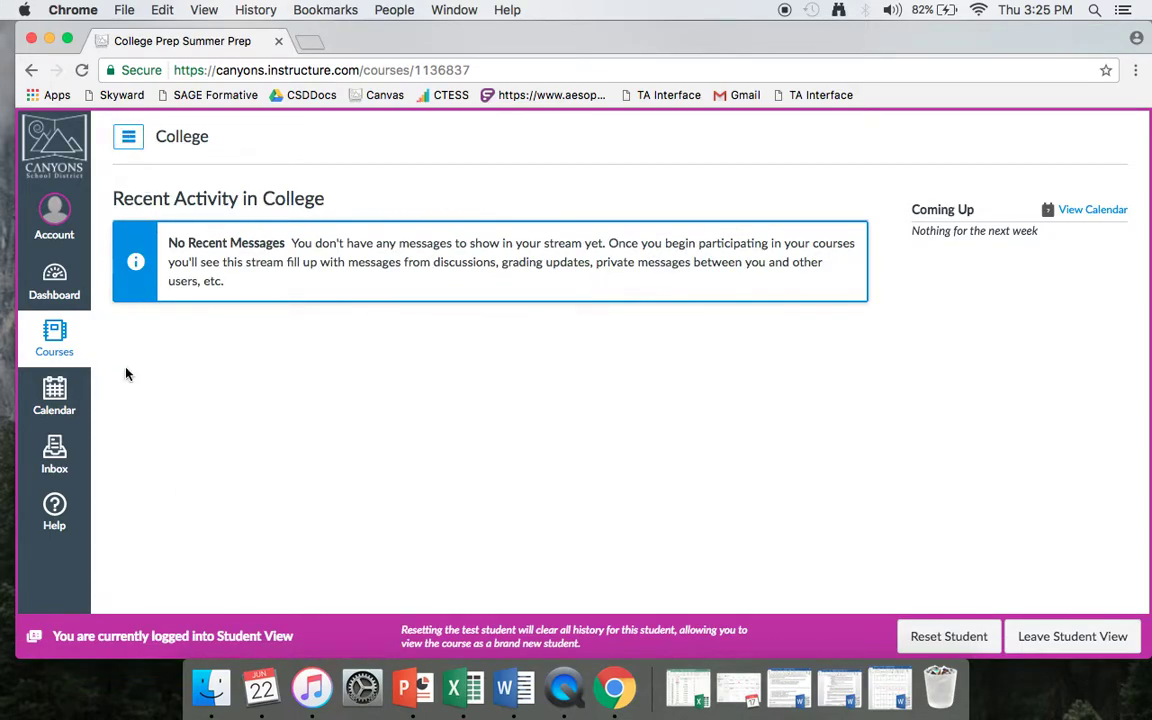
click(128, 137)
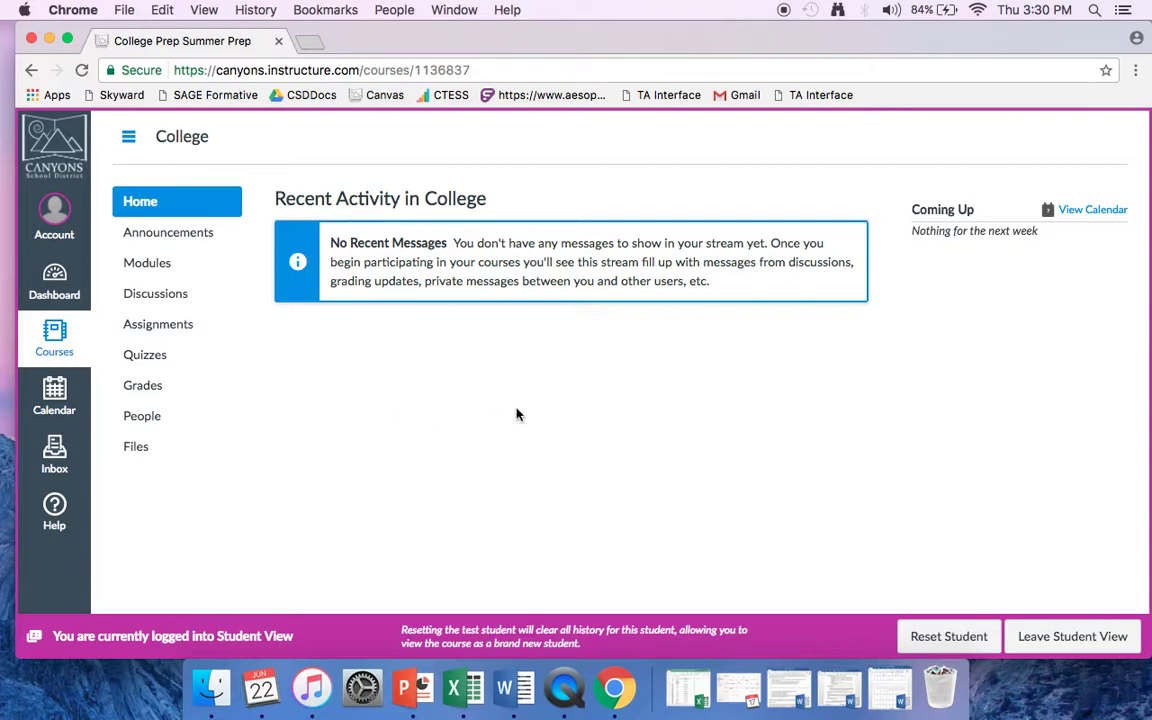
Open the course's Modules page and review the items in the Introduction to Canvas Modules section.
click(147, 277)
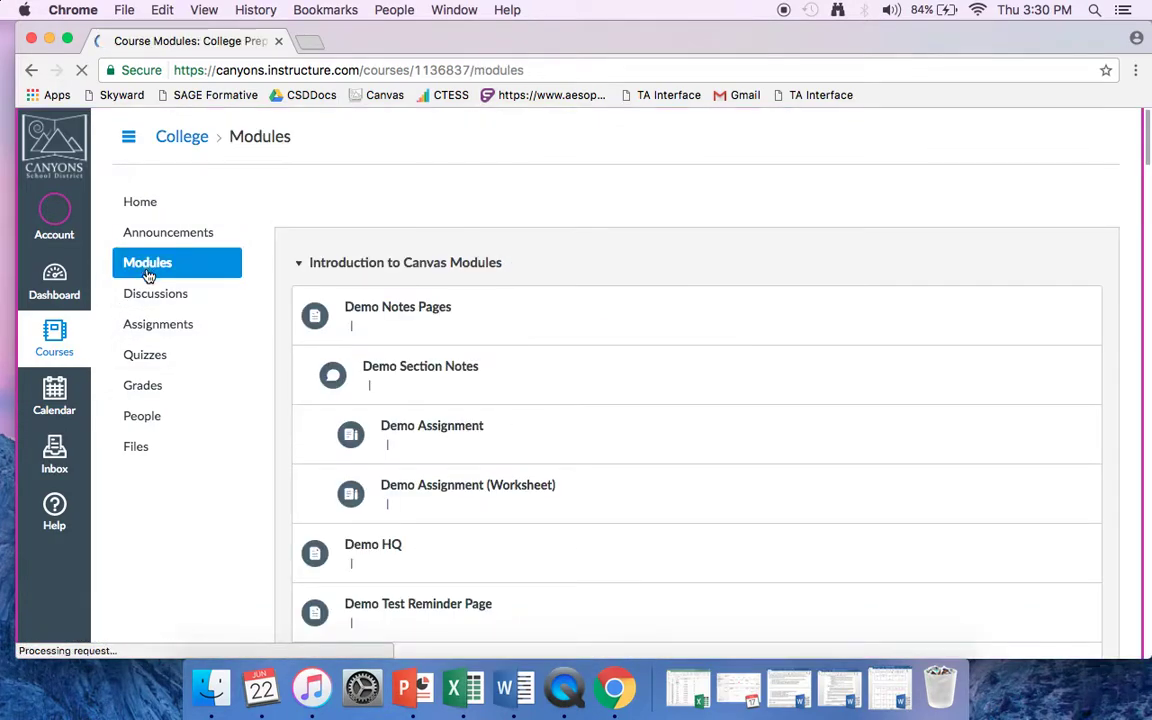
scroll(760, 286, down, 2)
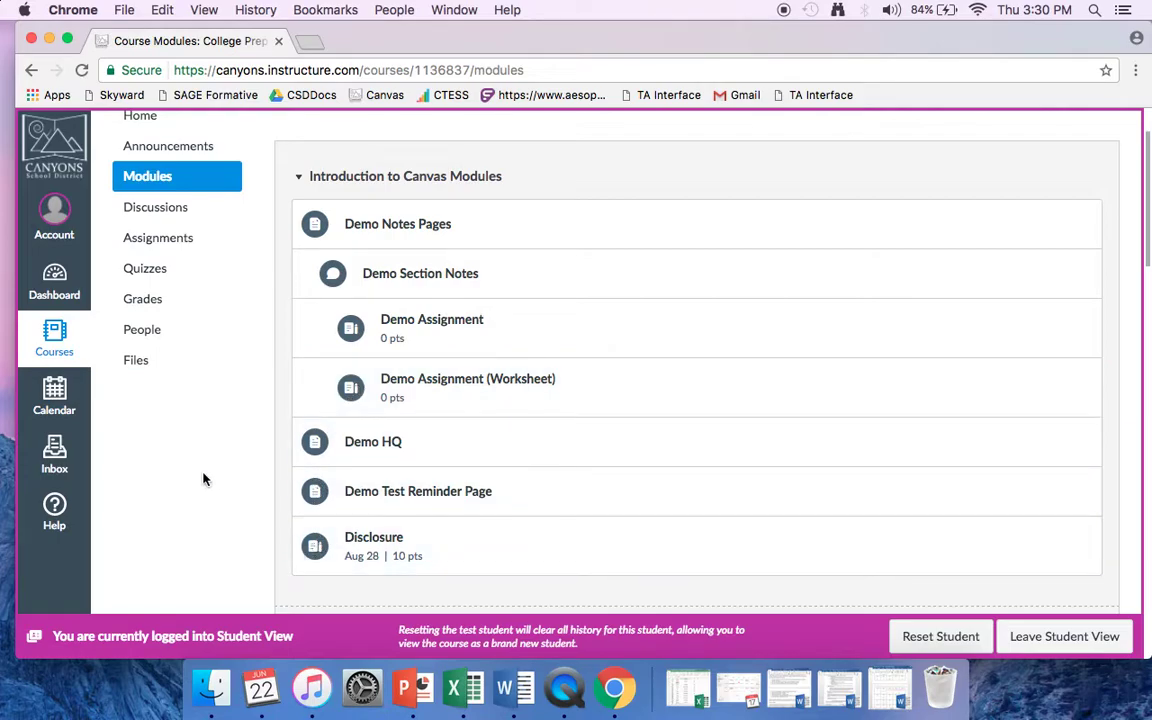
scroll(203, 479, down, 3)
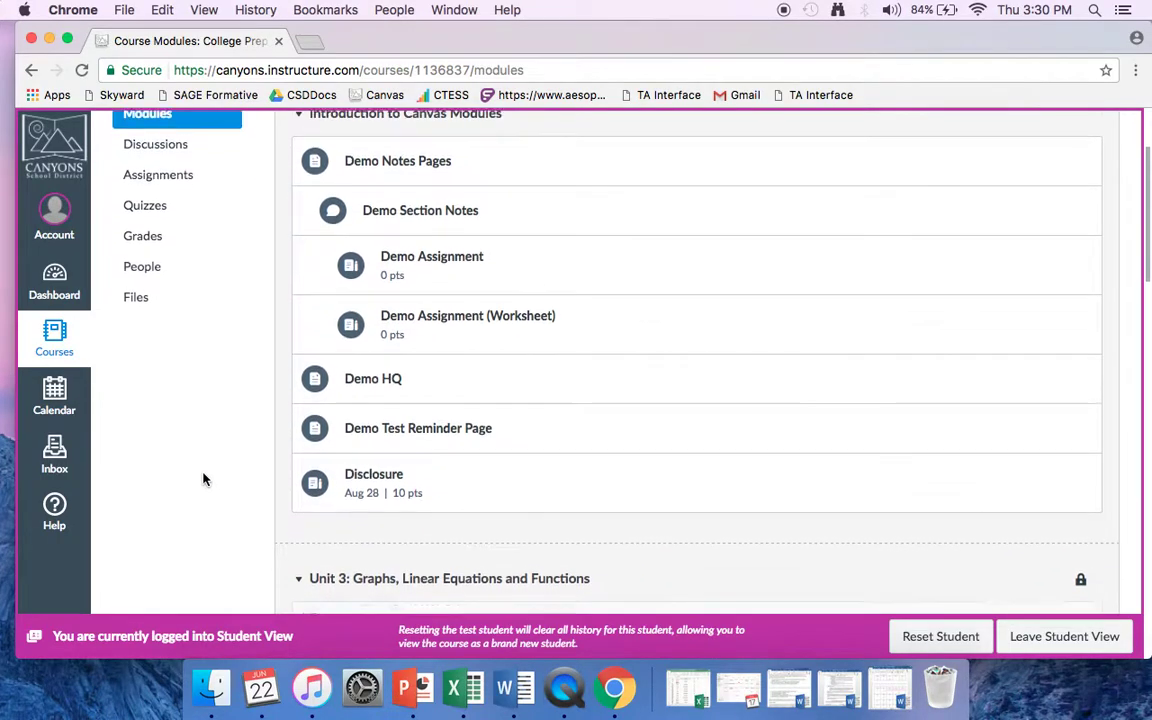
scroll(203, 479, up, 3)
scroll(203, 479, down, 2)
scroll(203, 479, up, 2)
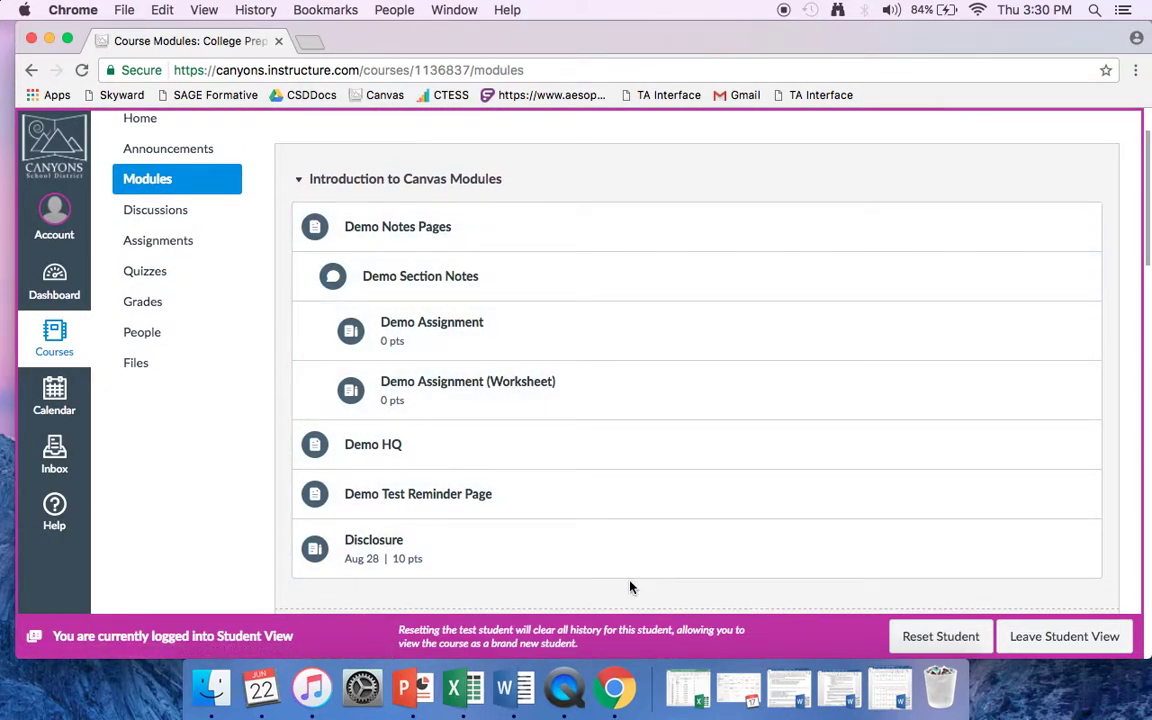
scroll(666, 321, down, 1)
scroll(666, 321, up, 2)
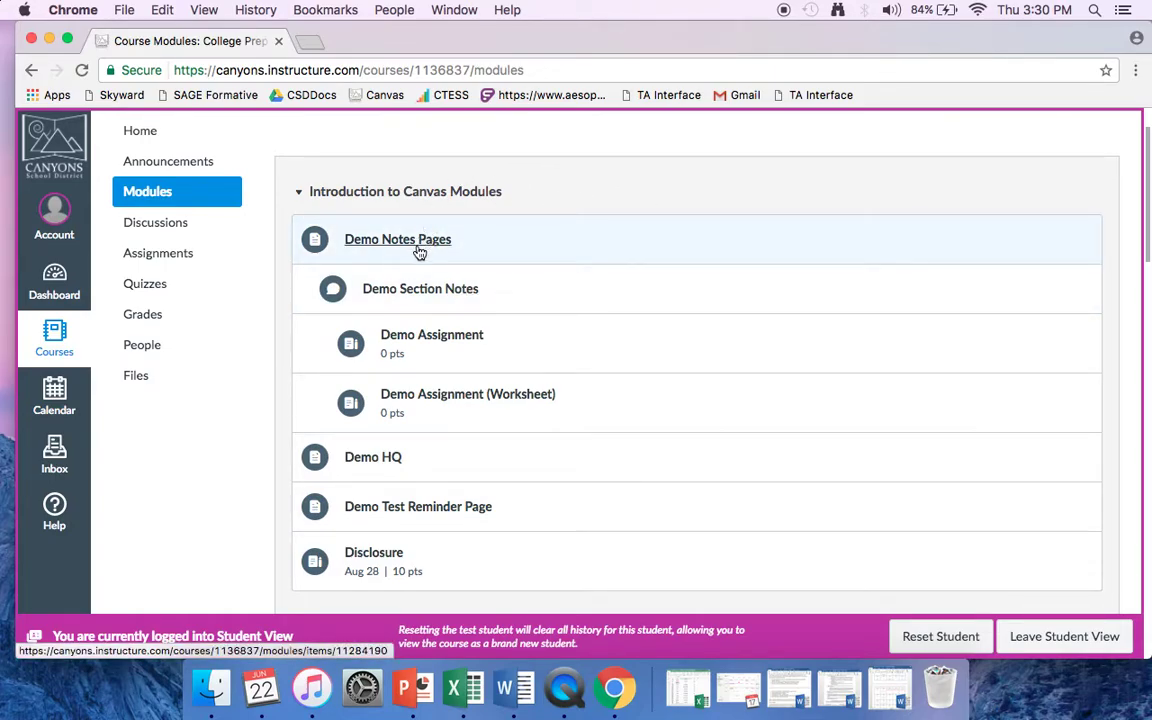
scroll(389, 271, down, 1)
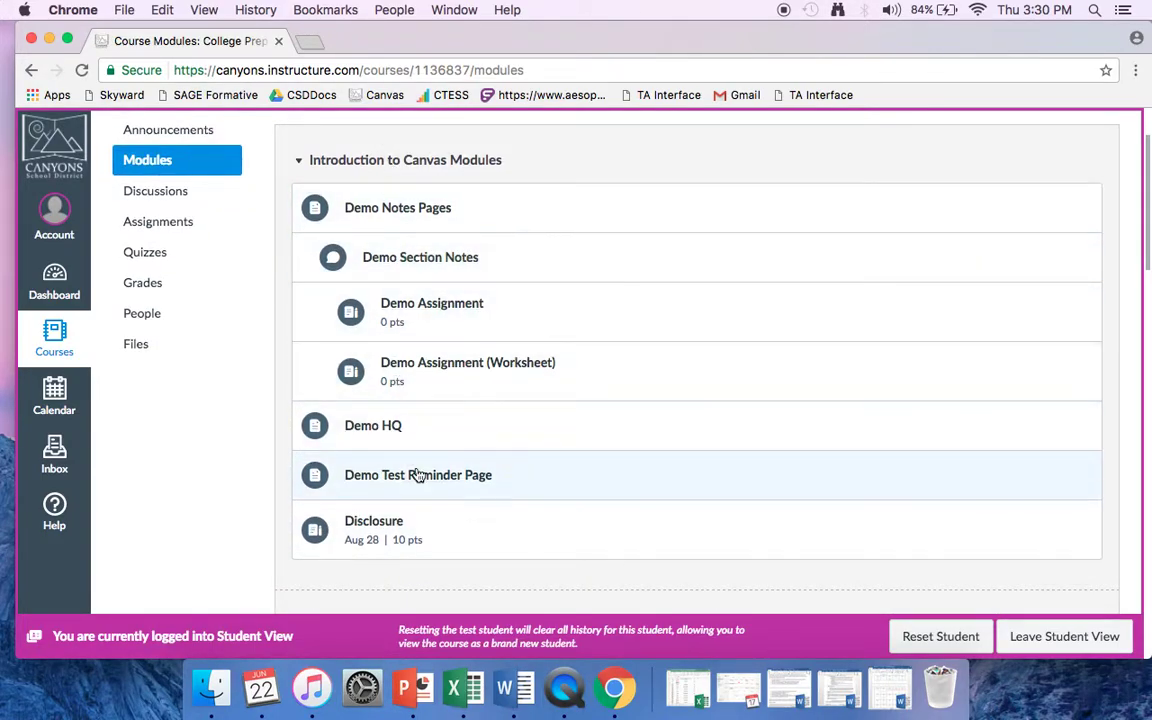
Look through the Unit 3, Unit 4 and Unit 5 modules down to the end of the page.
scroll(417, 470, down, 8)
scroll(418, 474, down, 1)
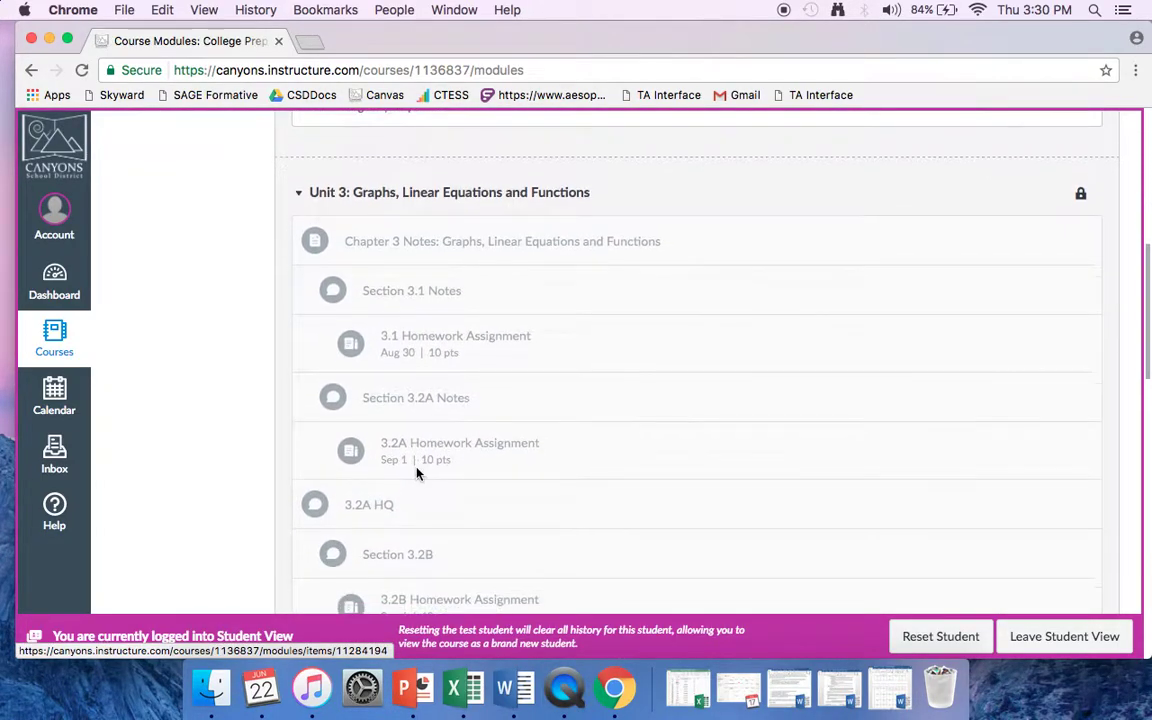
scroll(404, 240, down, 3)
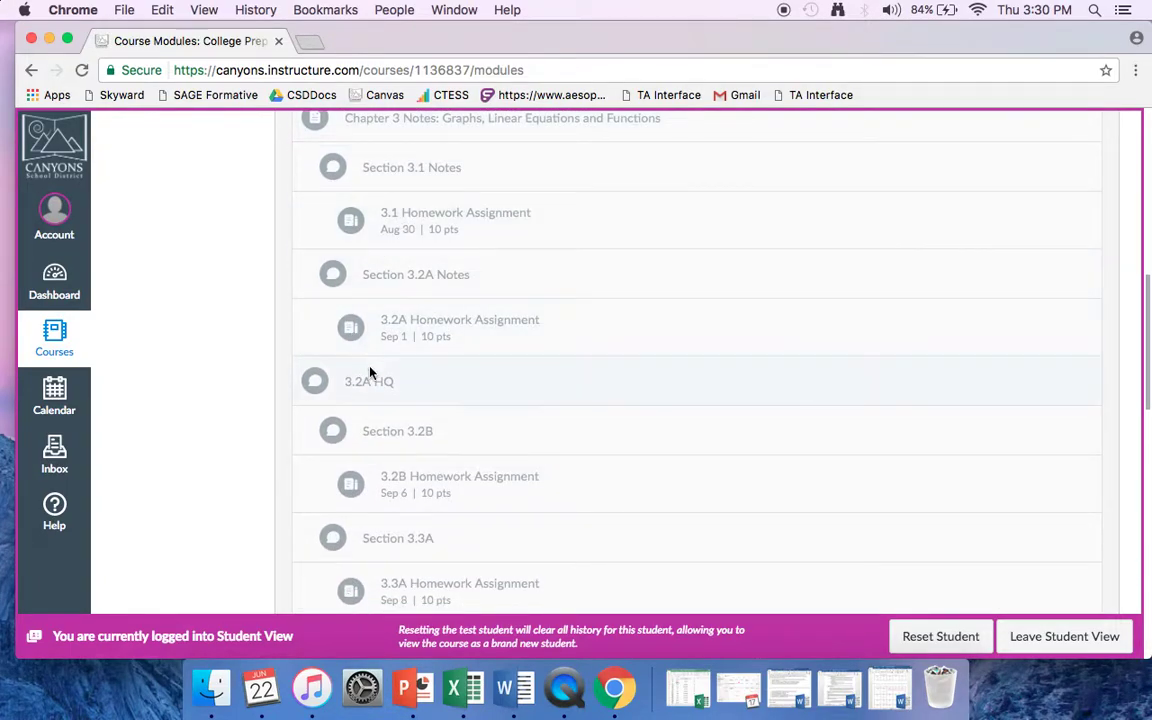
scroll(373, 506, down, 16)
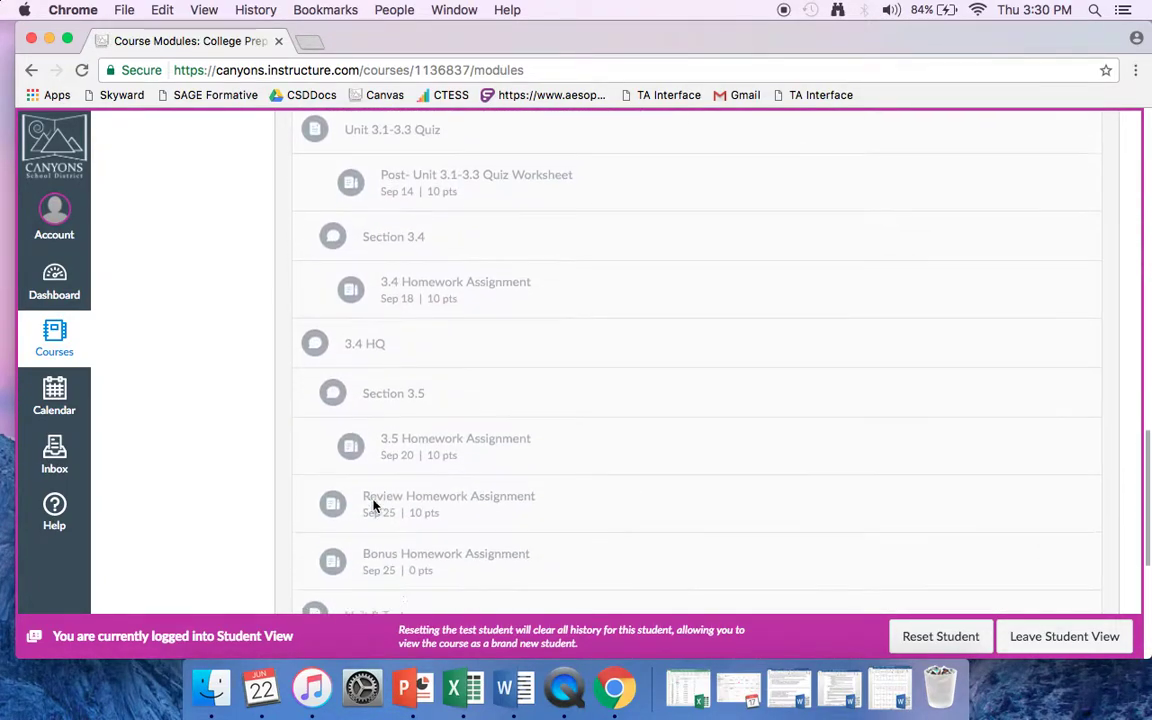
scroll(373, 506, down, 2)
scroll(329, 522, down, 2)
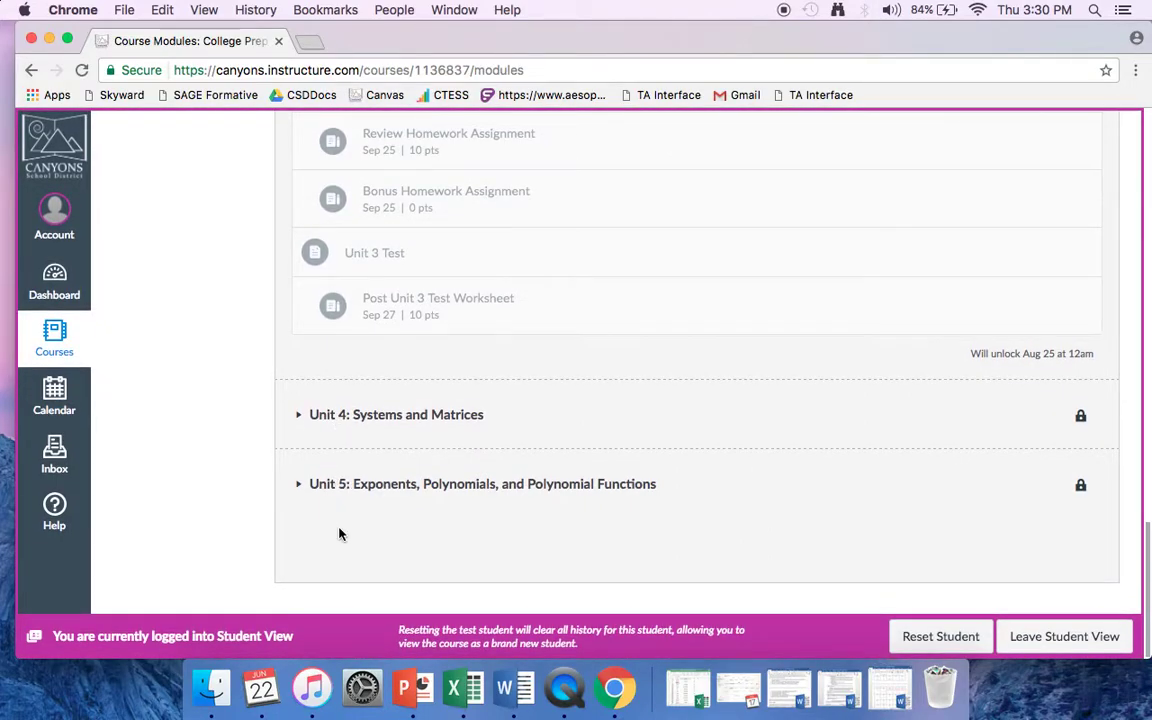
scroll(504, 588, up, 20)
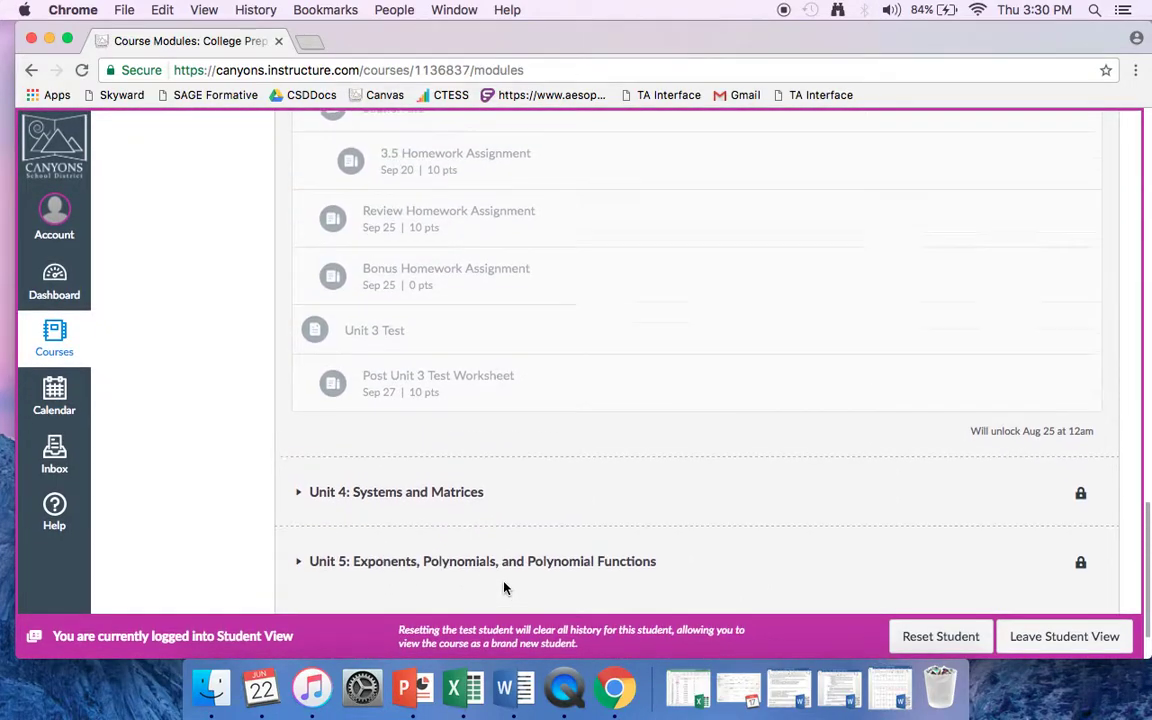
scroll(504, 588, down, 20)
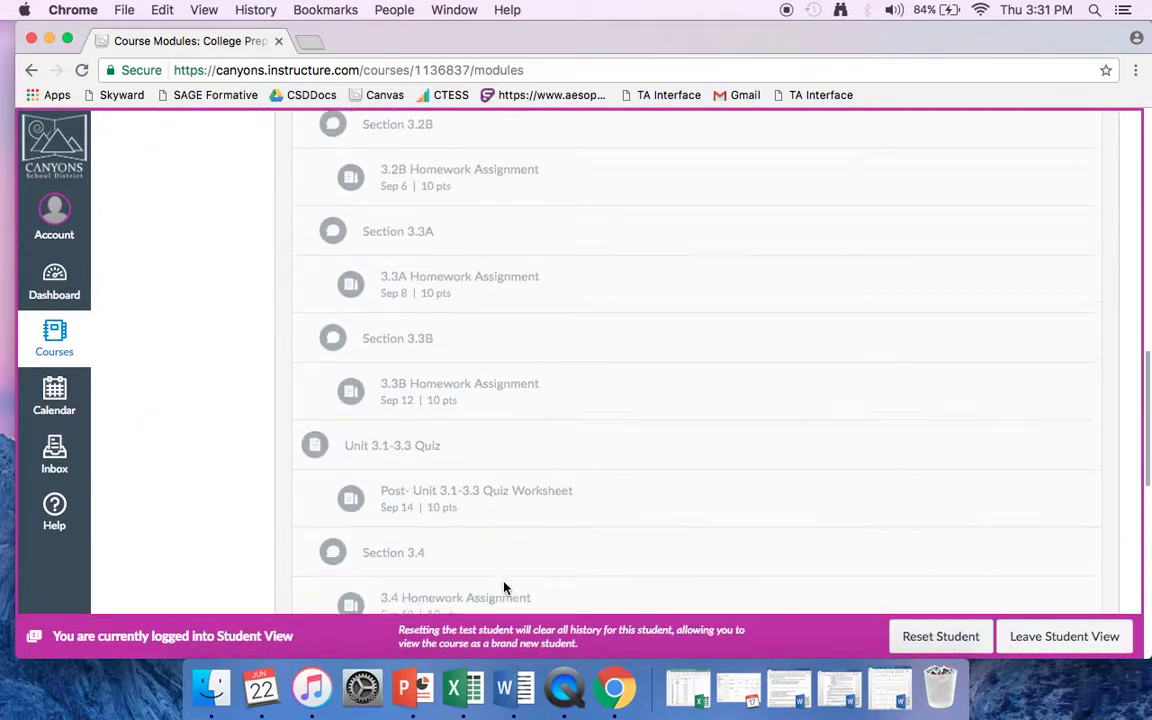
scroll(504, 588, up, 20)
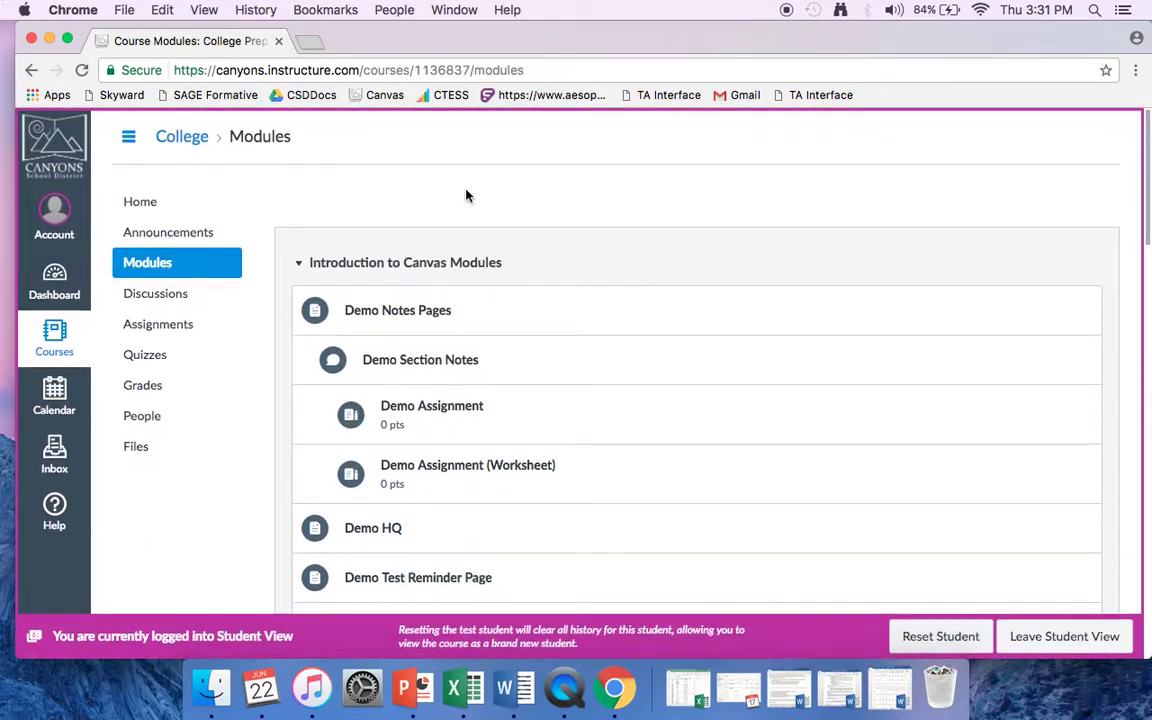
Collapse the Unit 3: Graphs, Linear Equations and Functions module and expand it again.
scroll(380, 408, down, 3)
scroll(378, 410, down, 5)
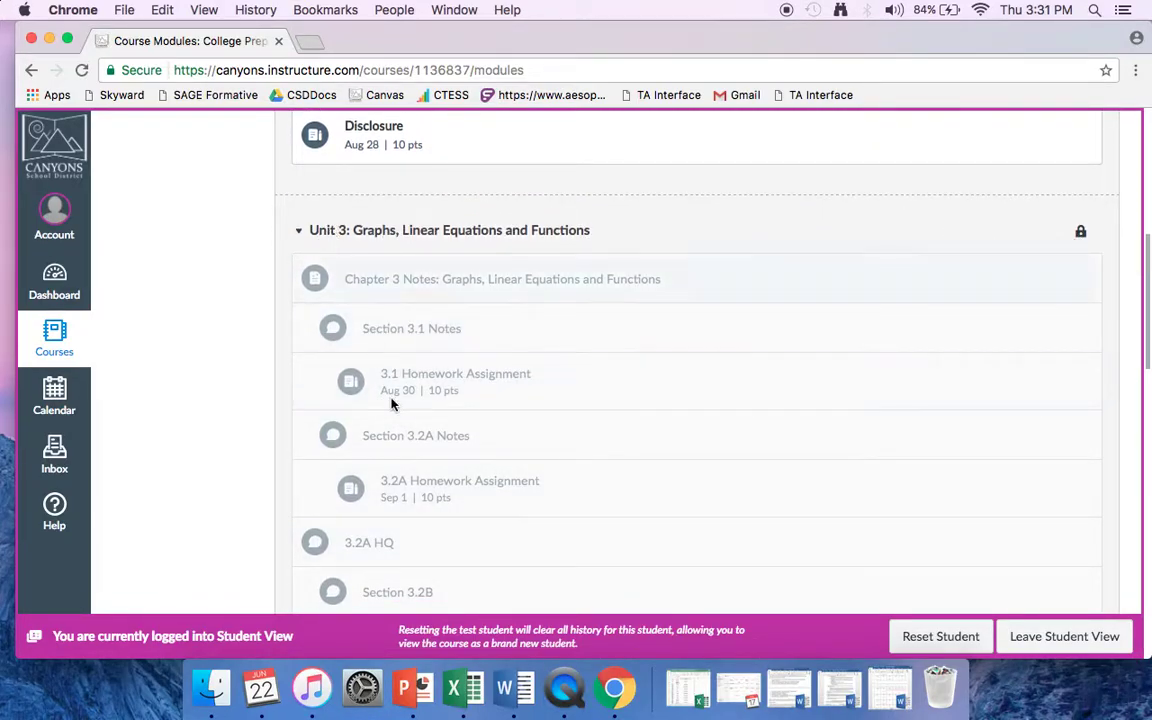
triple_click(381, 329)
click(395, 377)
scroll(427, 368, down, 1)
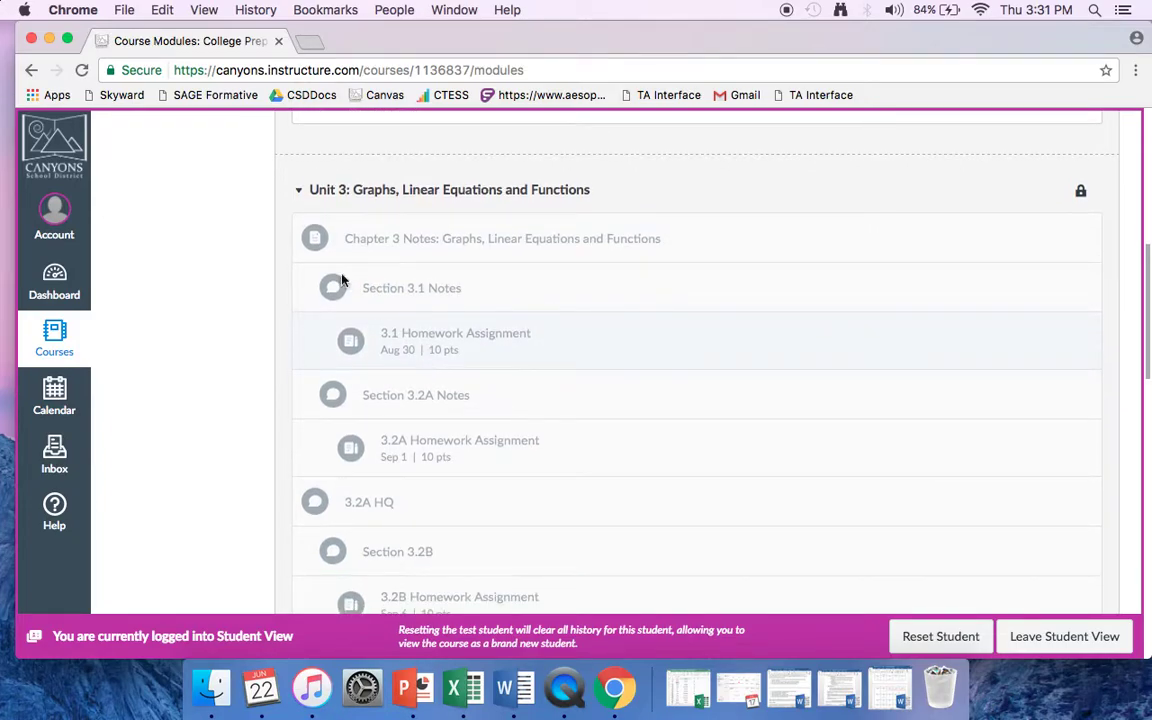
click(300, 192)
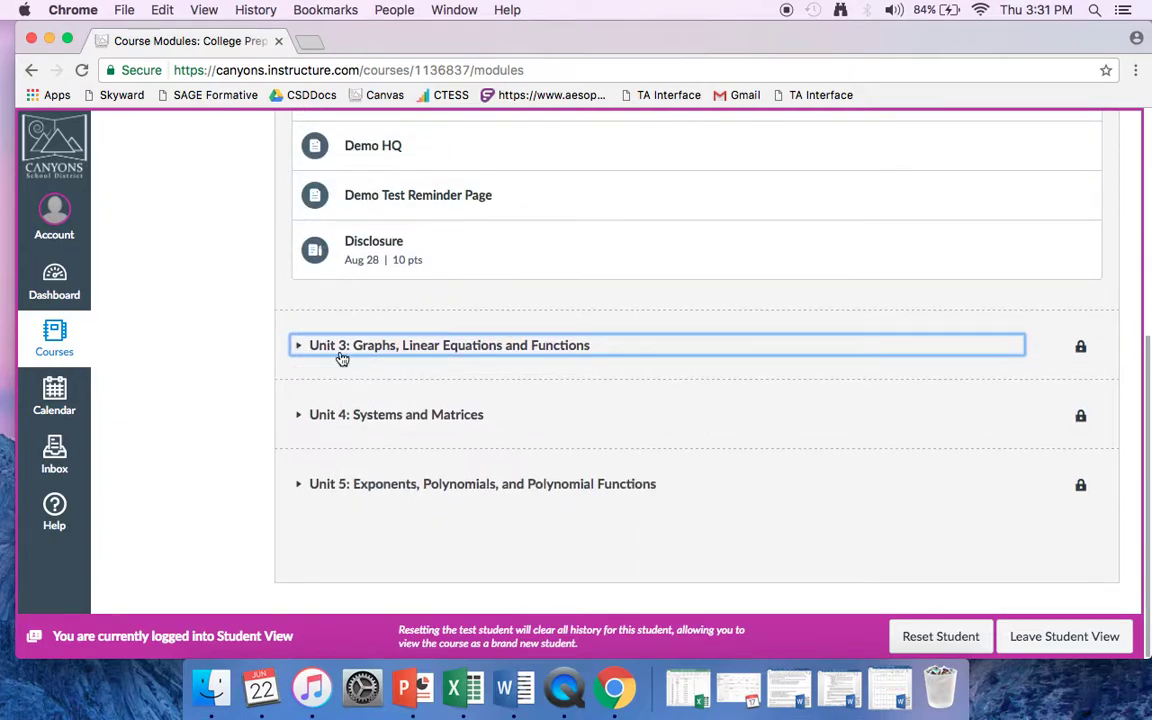
click(303, 347)
Examine the Unit 3 module's items and check the lock dates of Units 3, 4 and 5.
scroll(489, 437, down, 6)
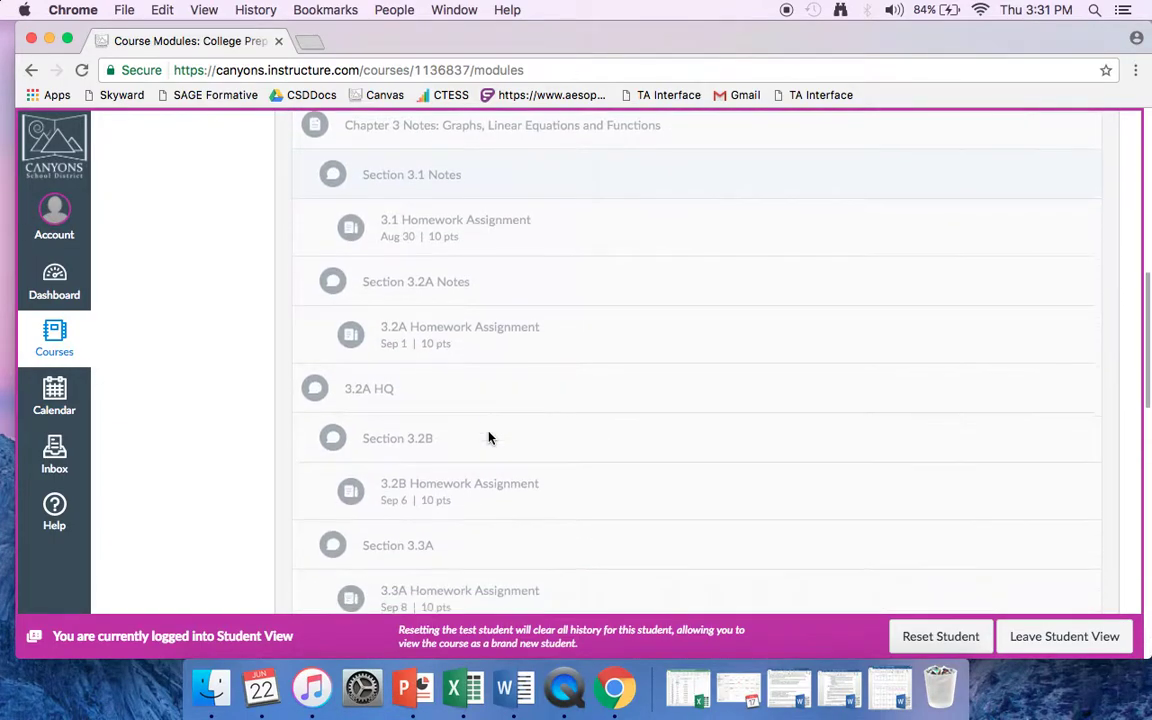
scroll(489, 437, down, 6)
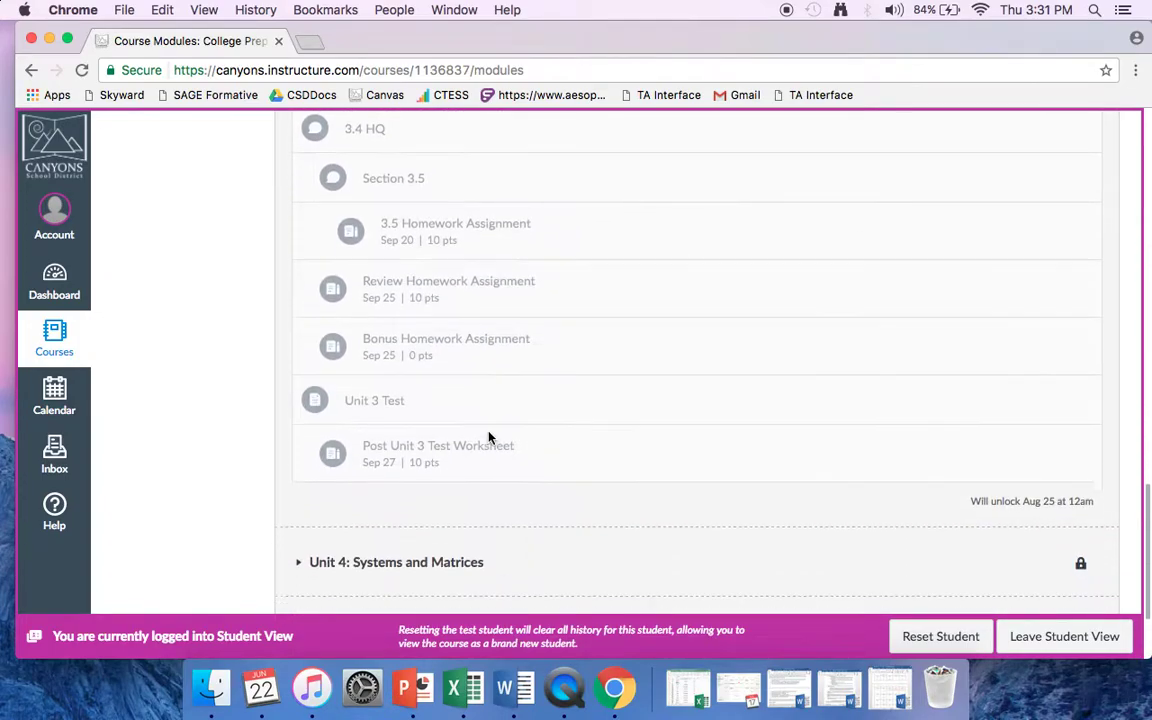
scroll(489, 437, up, 10)
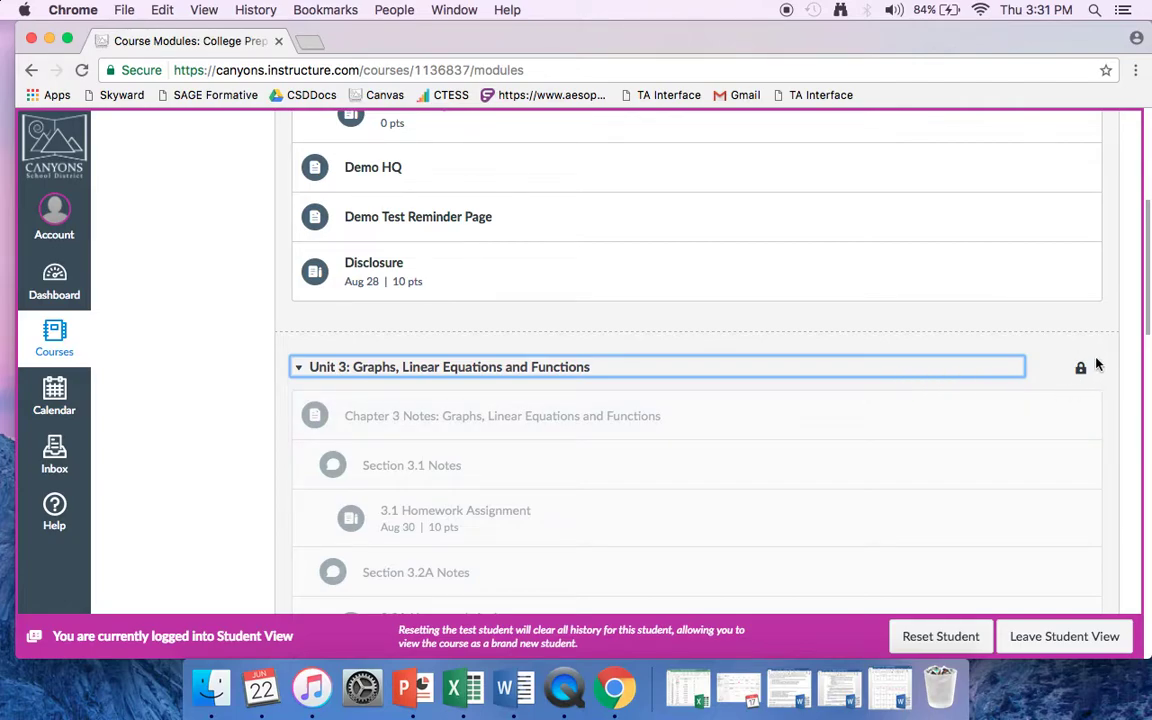
mouse_move(1080, 369)
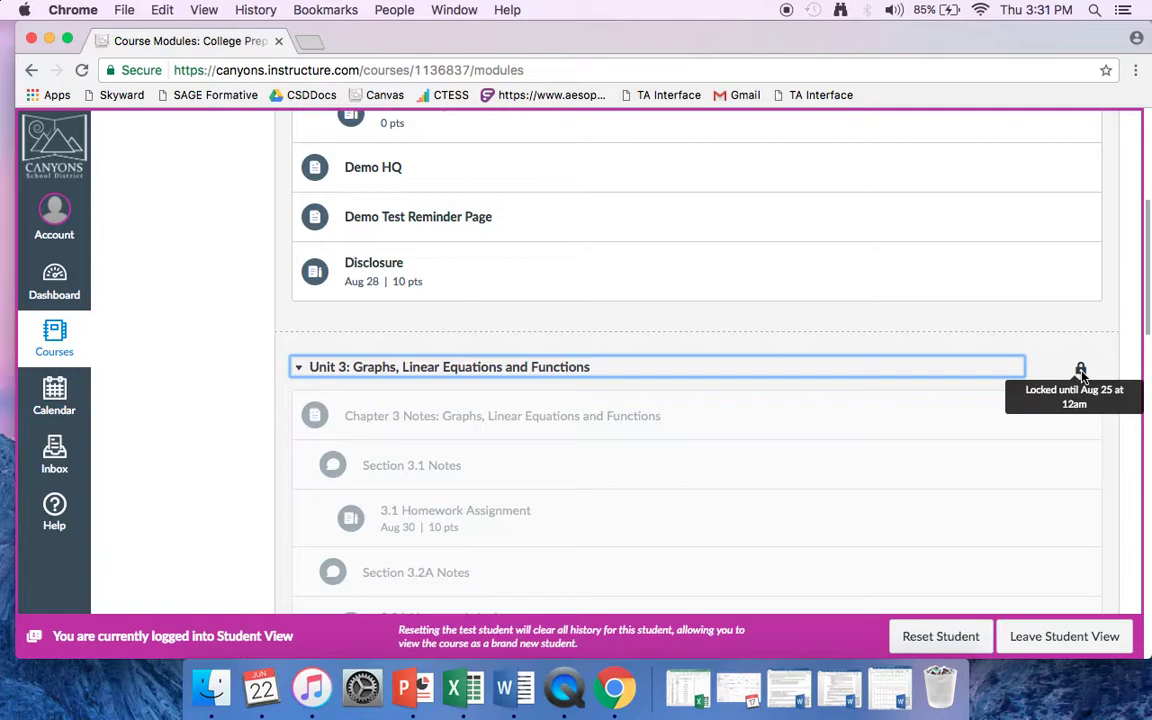
scroll(931, 393, down, 20)
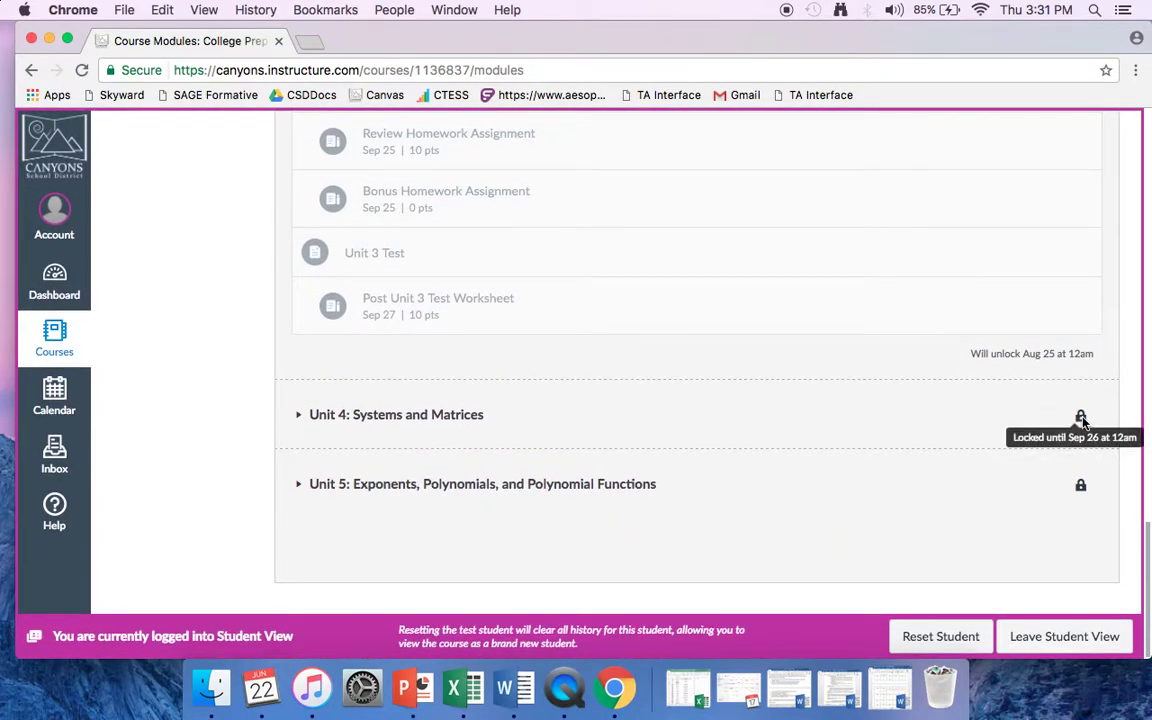
mouse_move(1080, 486)
scroll(828, 365, up, 20)
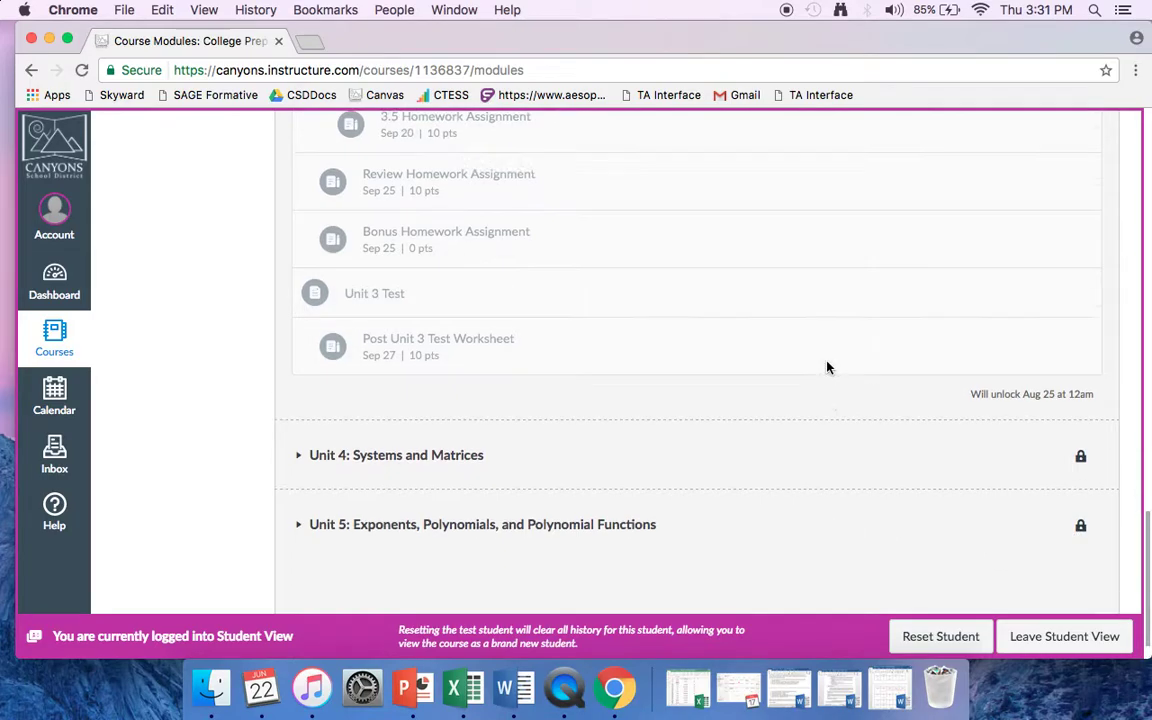
scroll(828, 365, down, 10)
scroll(823, 365, up, 3)
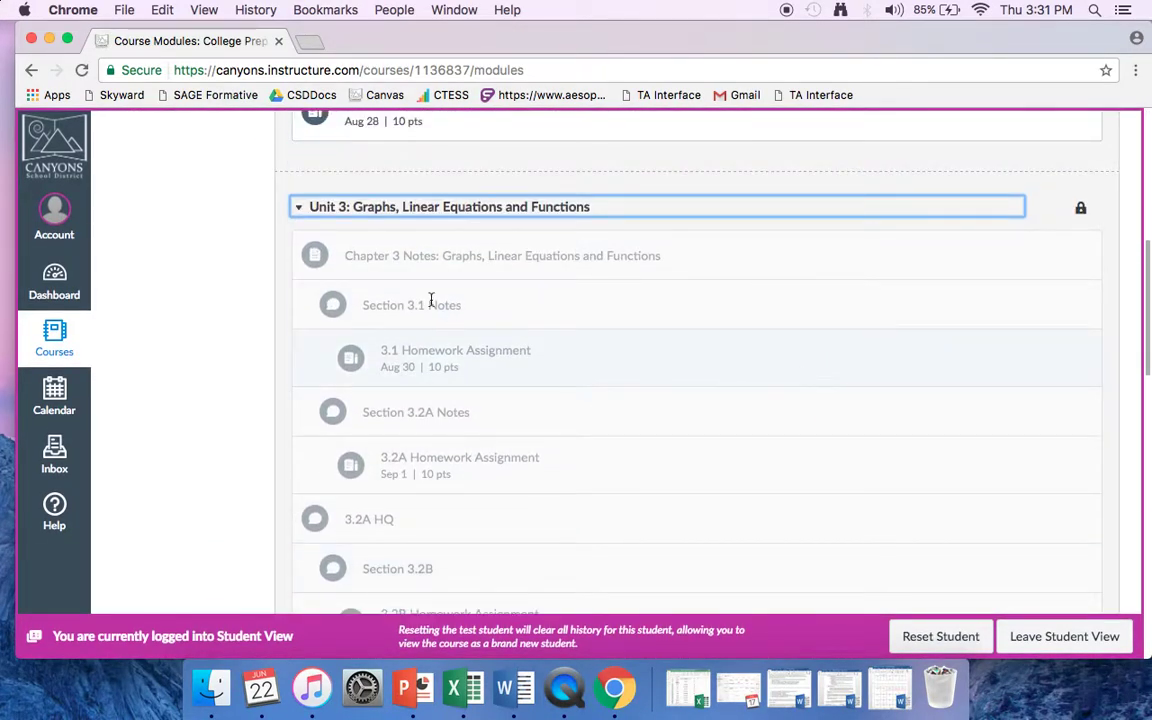
Collapse the Unit 3: Graphs, Linear Equations and Functions module and return to the Introduction to Canvas Modules items.
click(298, 207)
scroll(339, 285, up, 10)
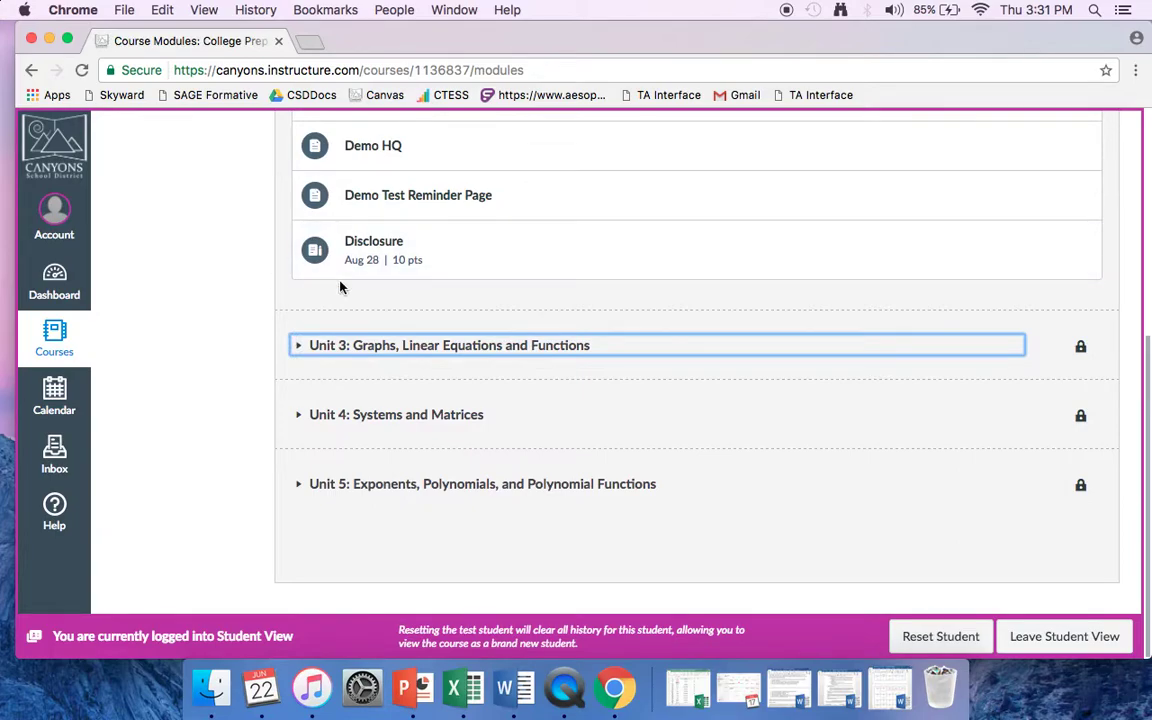
scroll(285, 374, down, 3)
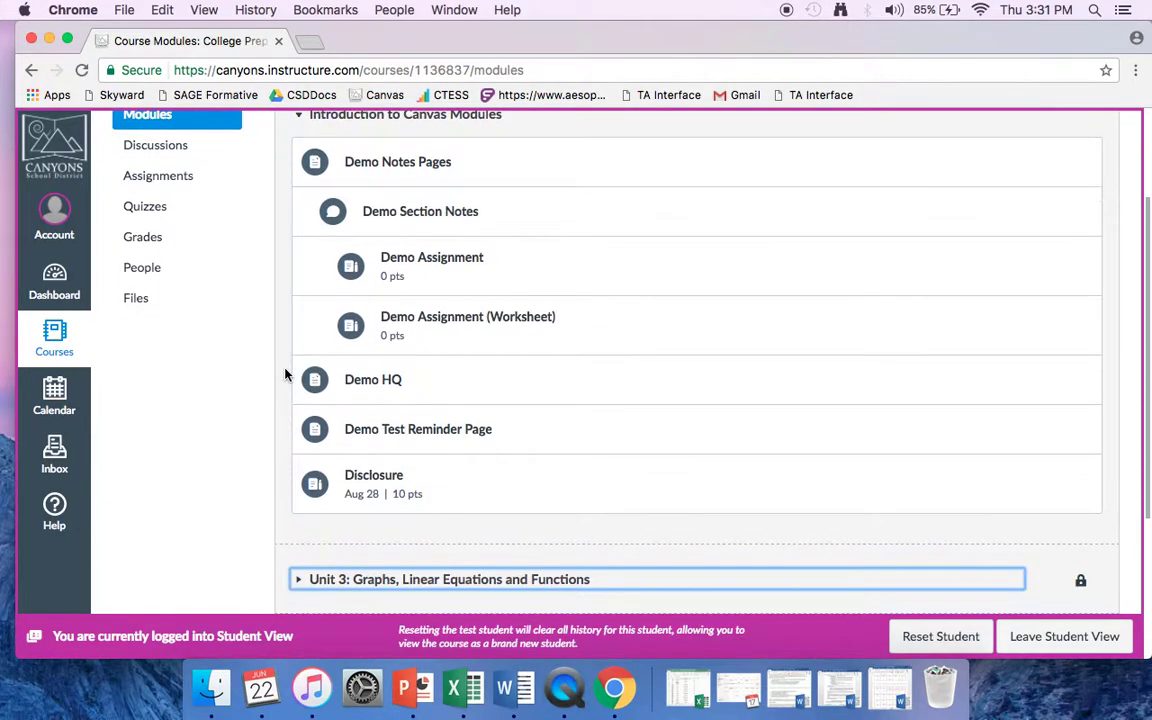
scroll(285, 374, up, 1)
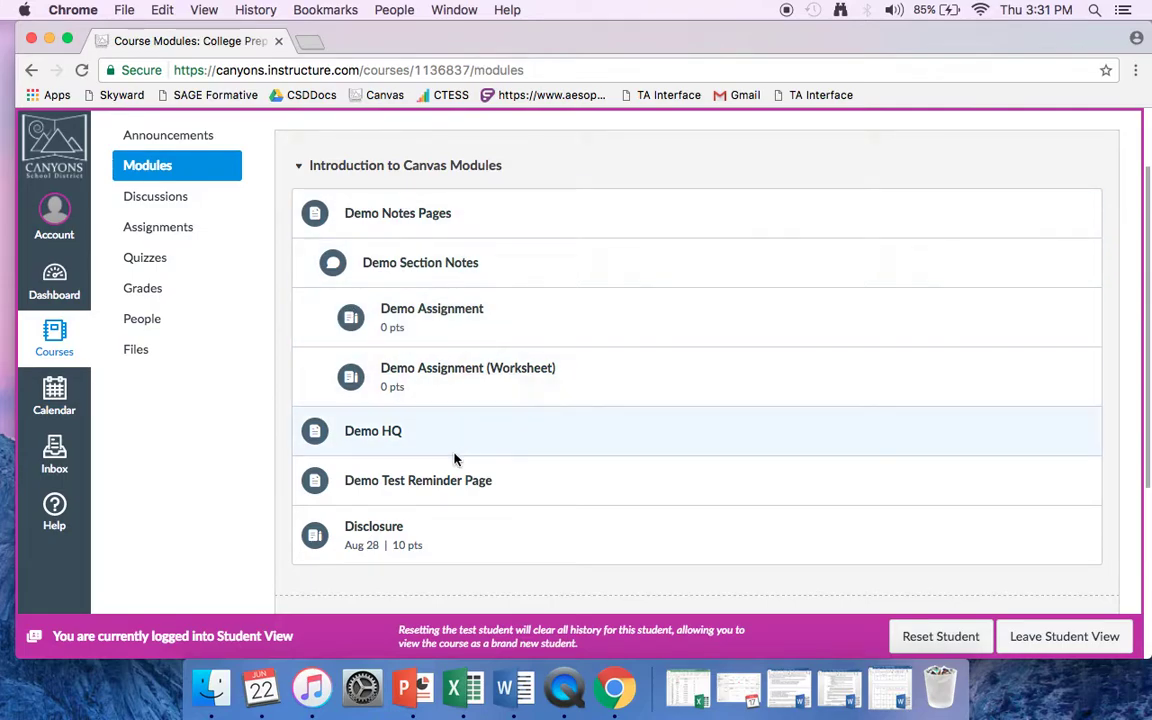
Open Demo Notes Pages and read the reasons for using the page, highlighting the phrase "the video discussion pages".
click(391, 217)
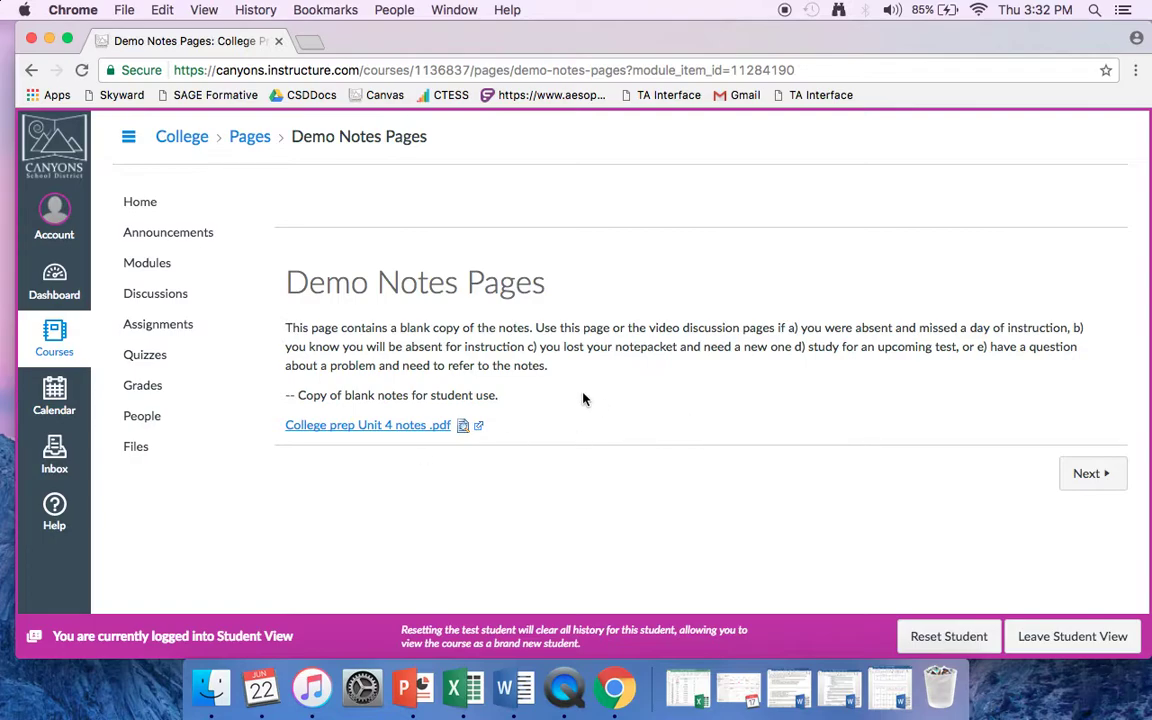
drag(799, 327, 1065, 338)
click(333, 346)
drag(815, 352, 920, 352)
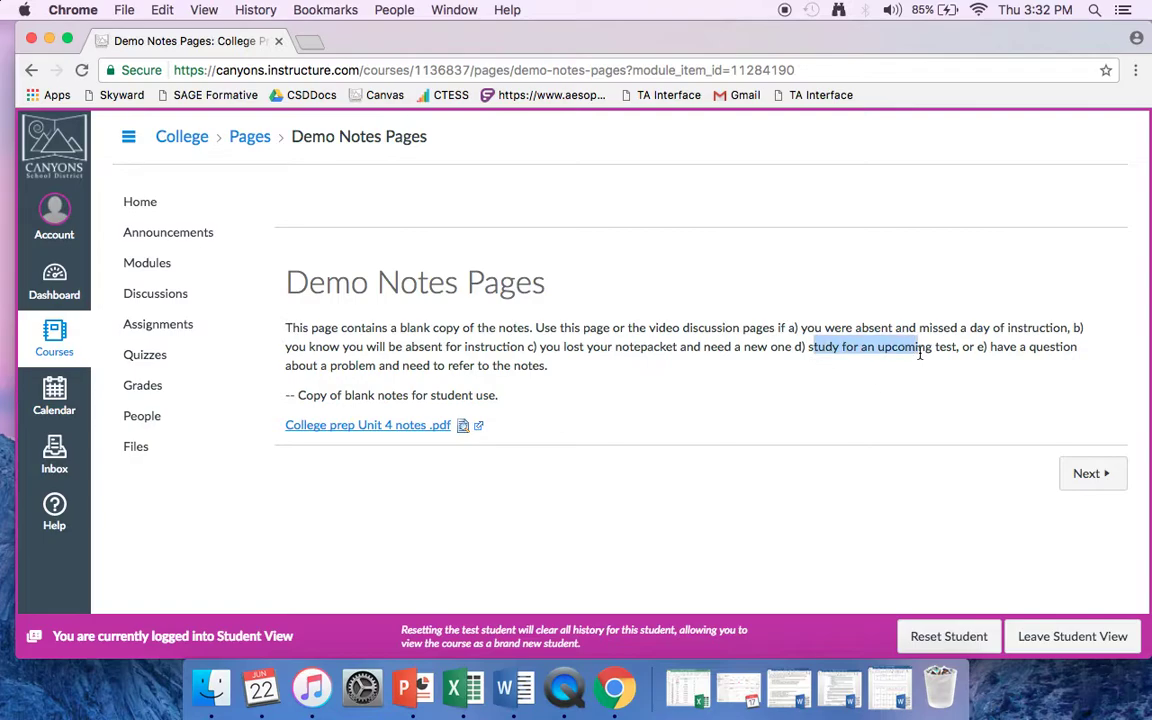
click(1053, 352)
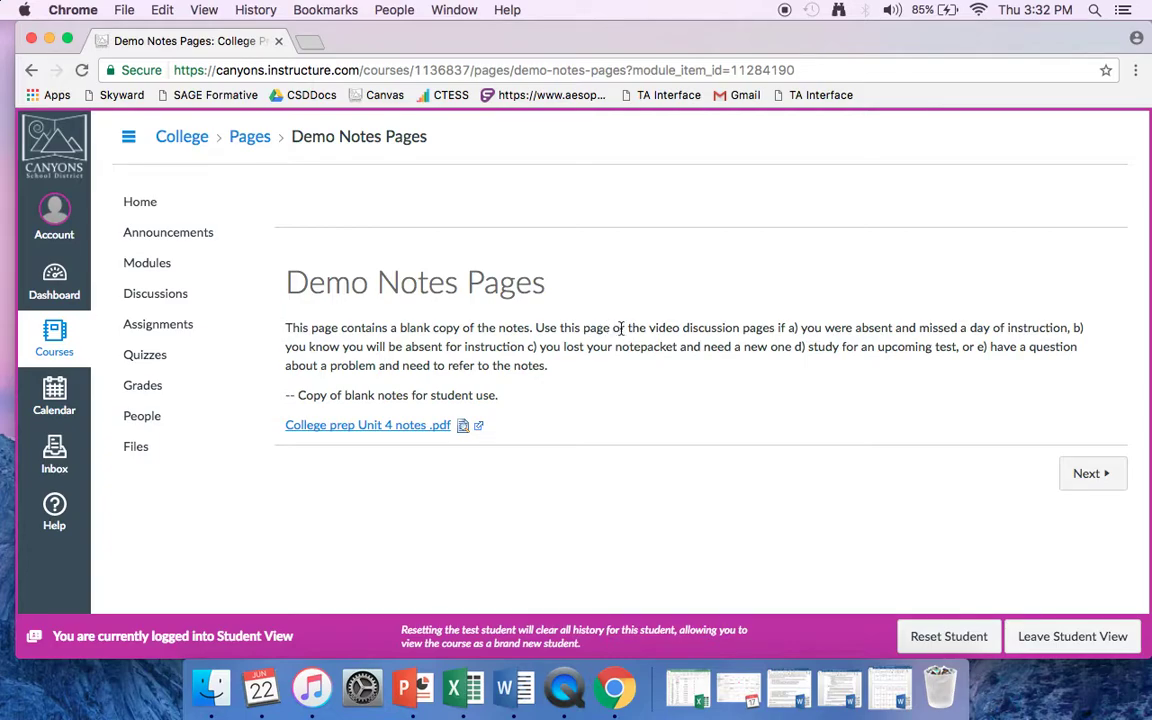
drag(628, 329, 772, 328)
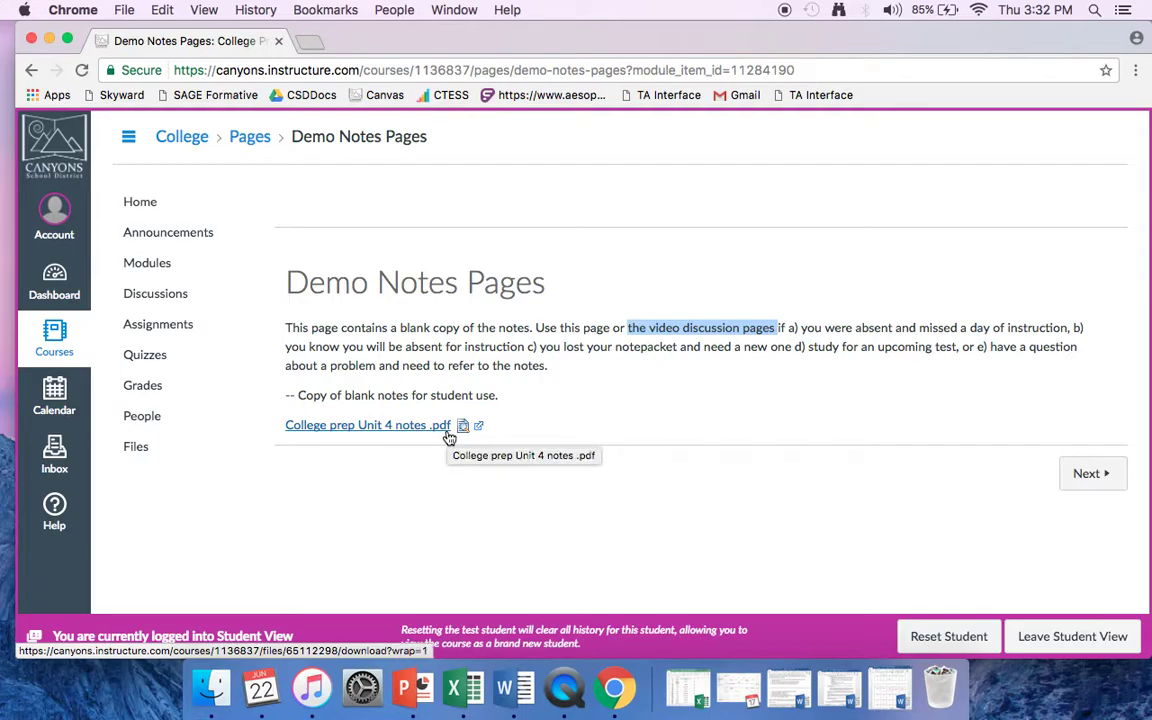
Download the blank notes file College prep Unit 4 notes .pdf from the Demo Notes Pages.
click(370, 428)
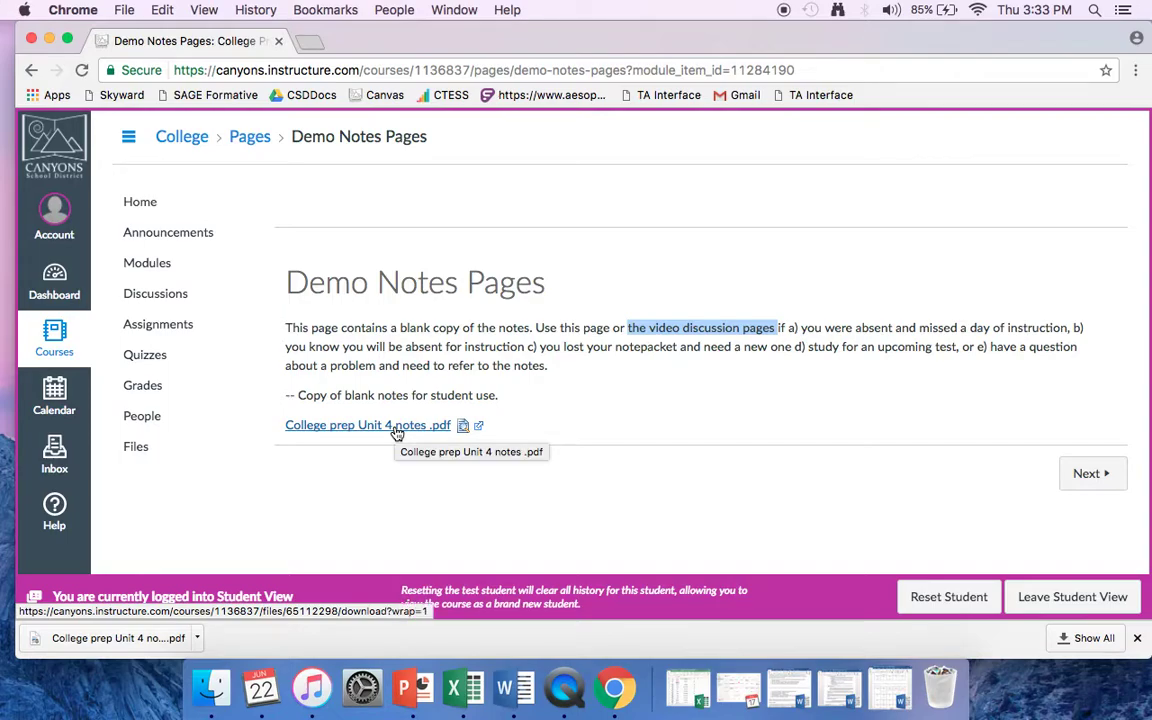
Download another copy of College prep Unit 4 notes .pdf and clear the text highlight on the page.
click(298, 427)
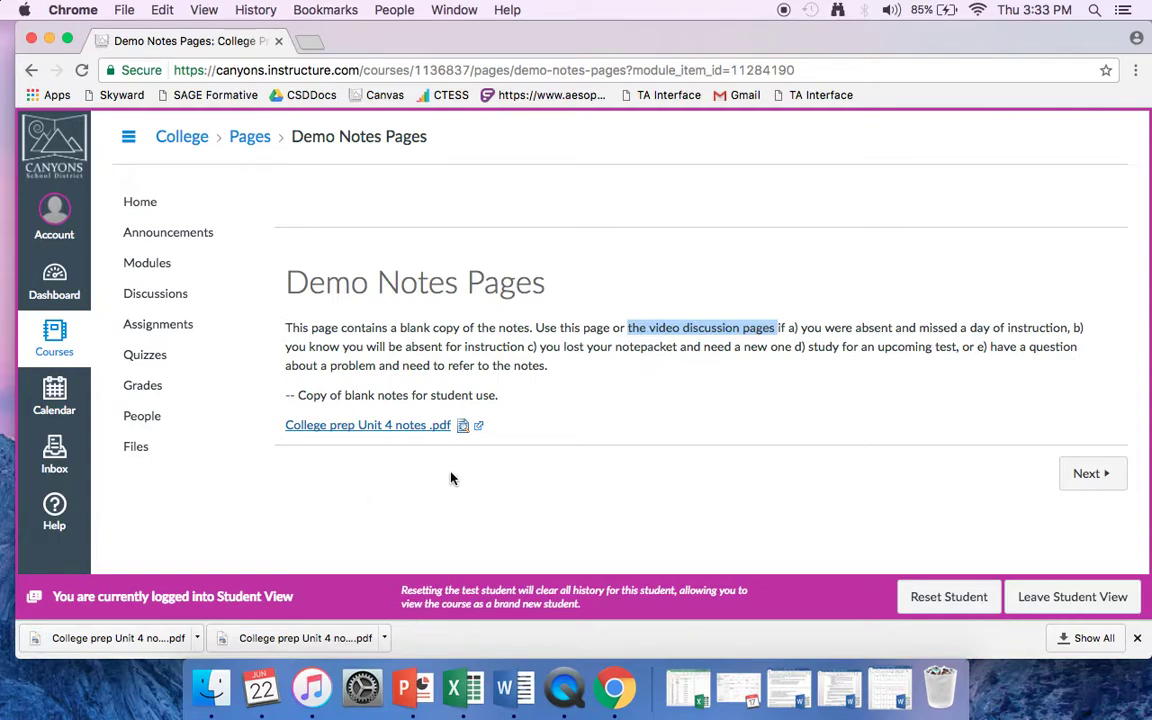
scroll(573, 442, down, 1)
click(488, 445)
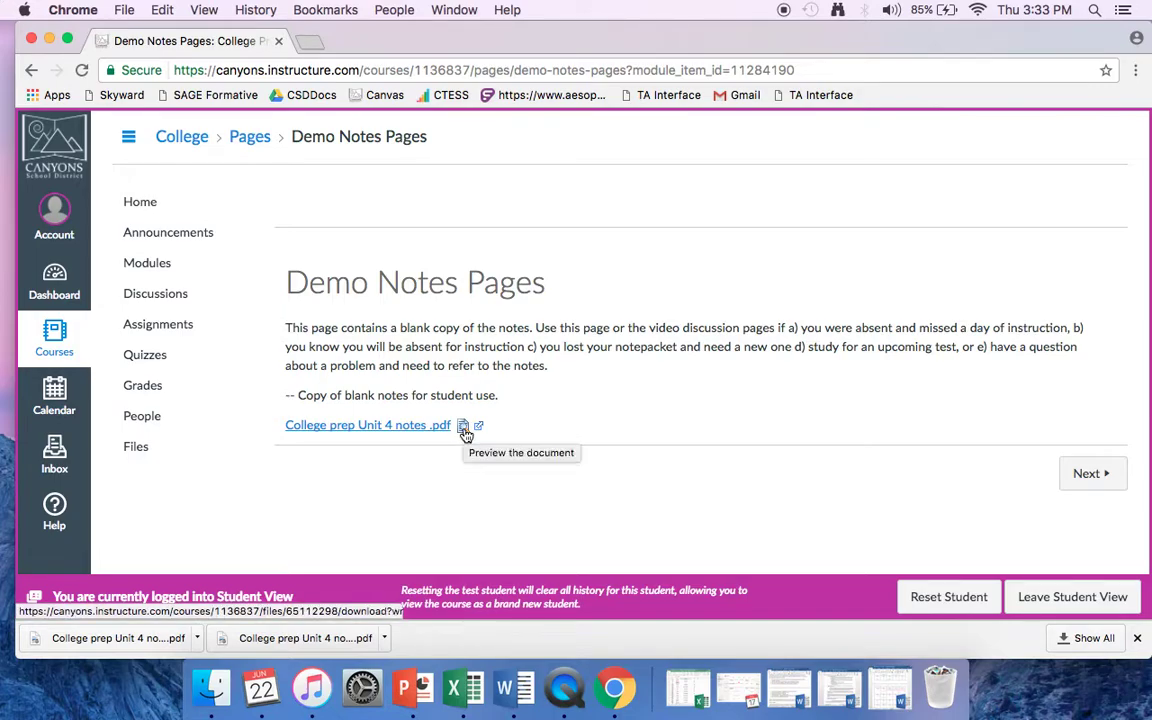
Open the inline preview of College prep Unit 4 notes .pdf and read the Section 4.1 vocabulary on page 1.
click(465, 430)
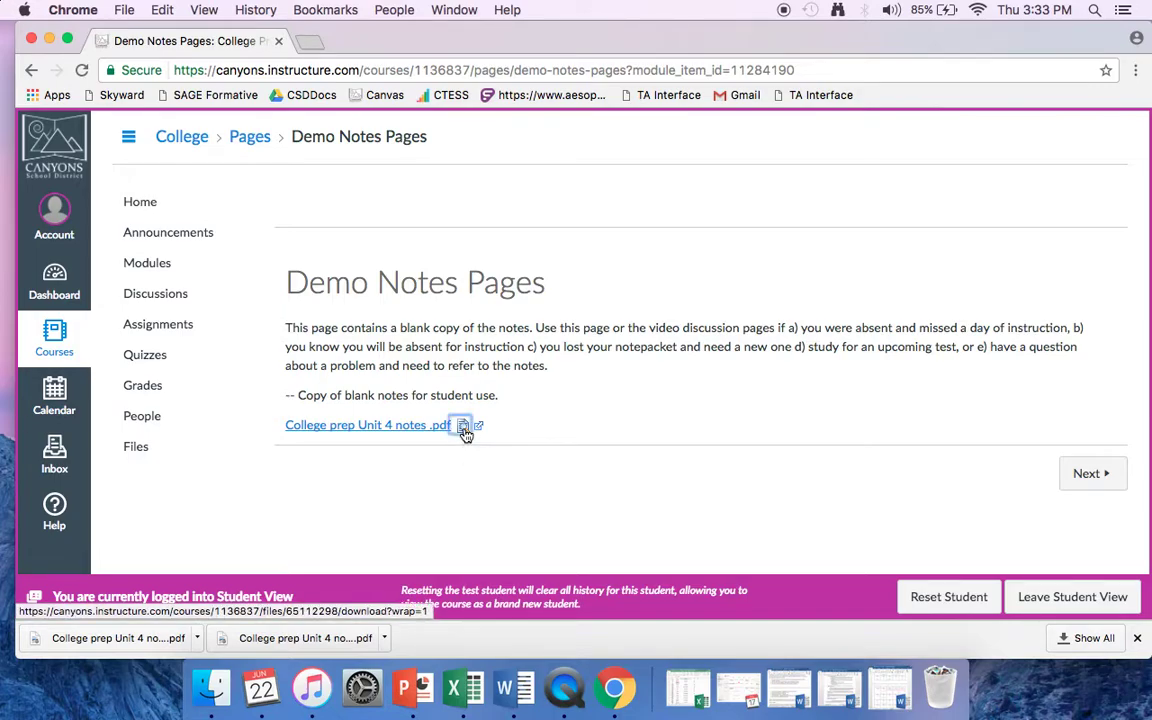
scroll(681, 455, down, 4)
scroll(681, 455, down, 2)
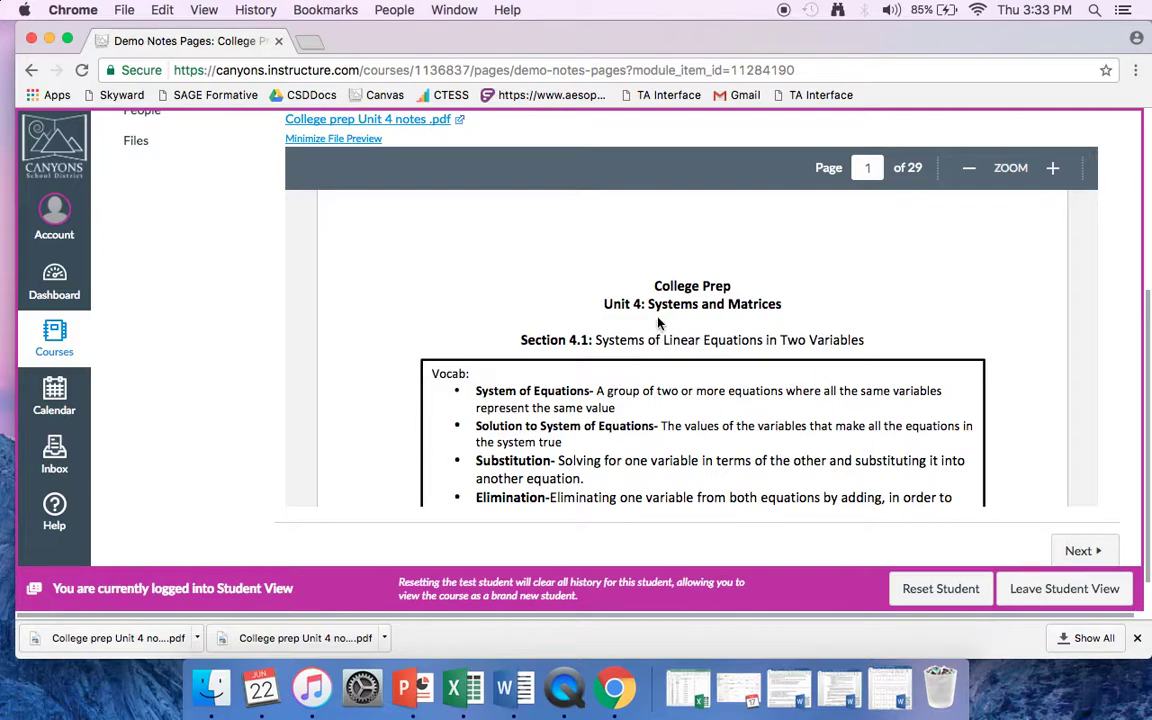
scroll(620, 320, down, 1)
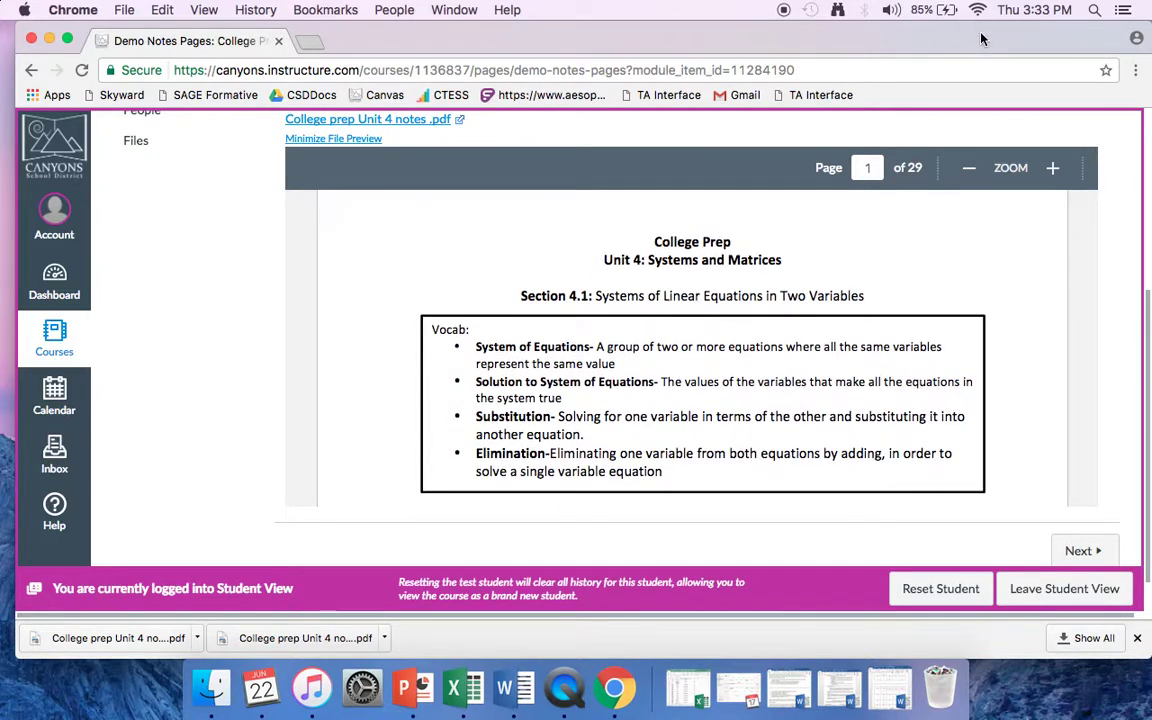
scroll(1005, 325, down, 2)
scroll(1005, 325, down, 1)
scroll(1005, 325, up, 4)
scroll(722, 347, down, 4)
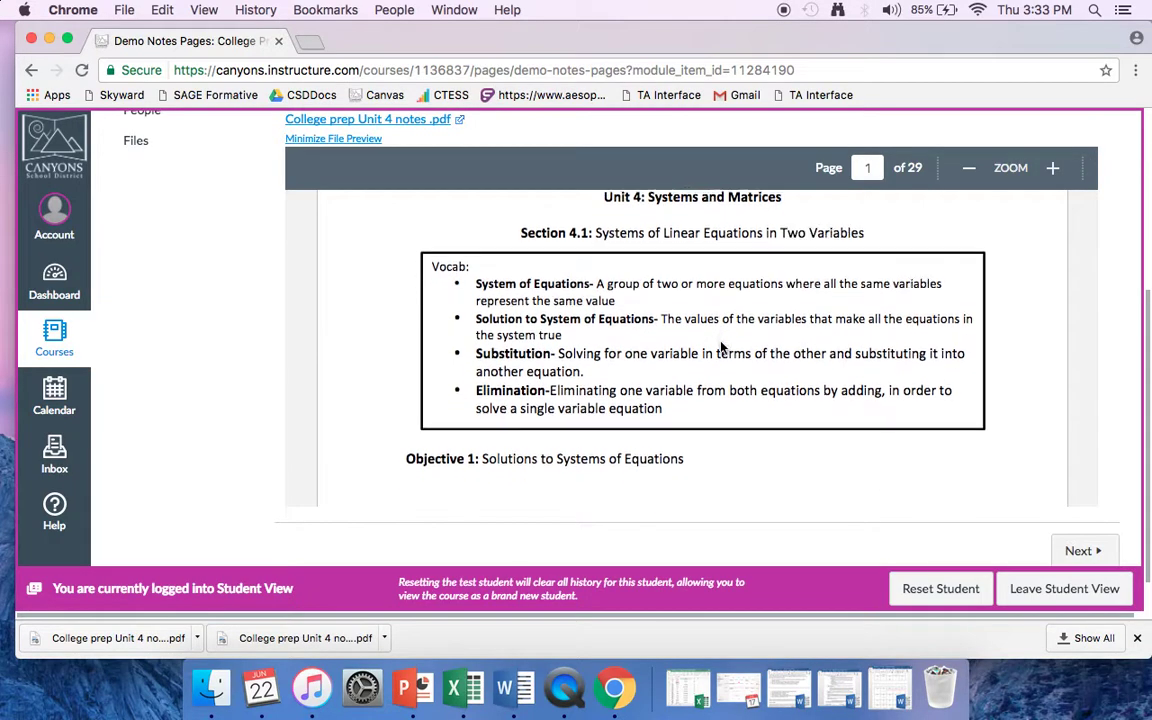
Read through the previewed notes from Objective 1 on page 1 to Objective 3, Solving by Substitution, on page 4.
scroll(895, 400, down, 15)
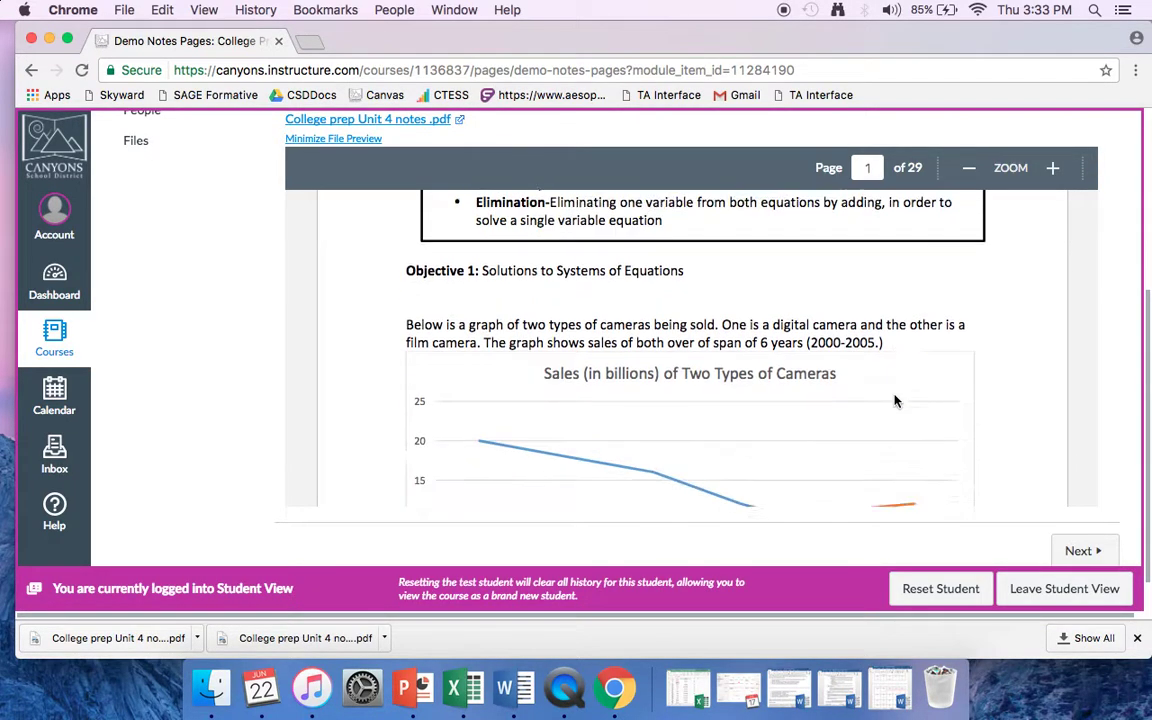
scroll(895, 400, down, 7)
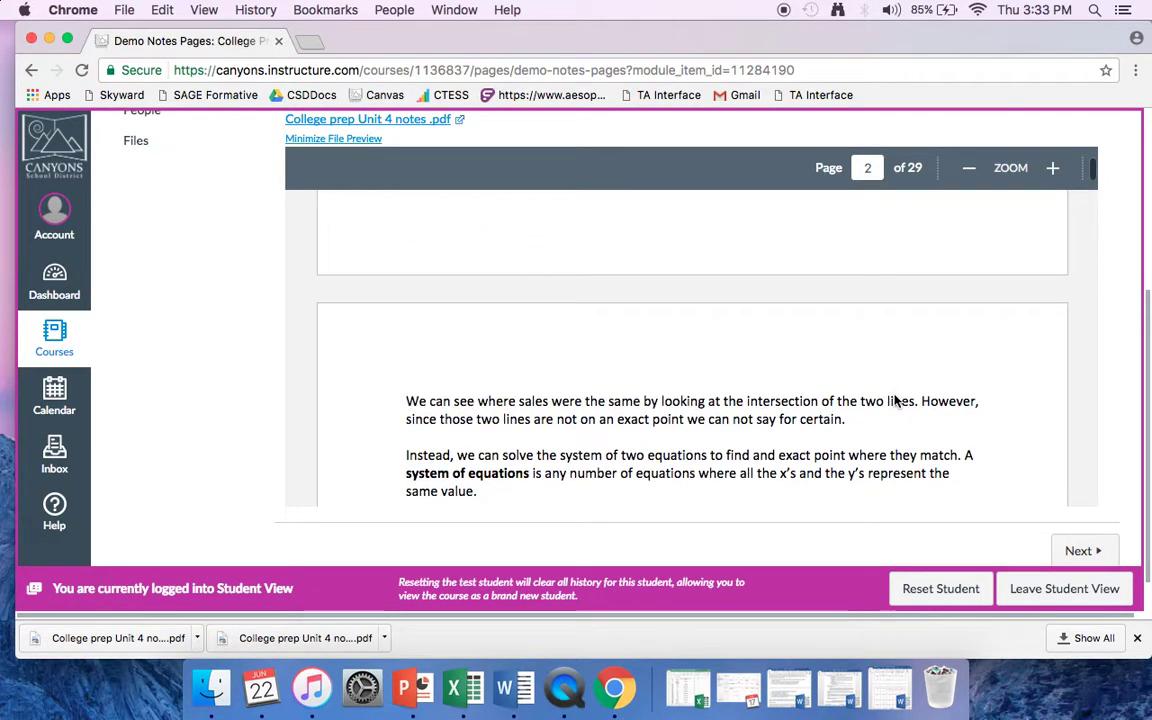
scroll(713, 425, down, 18)
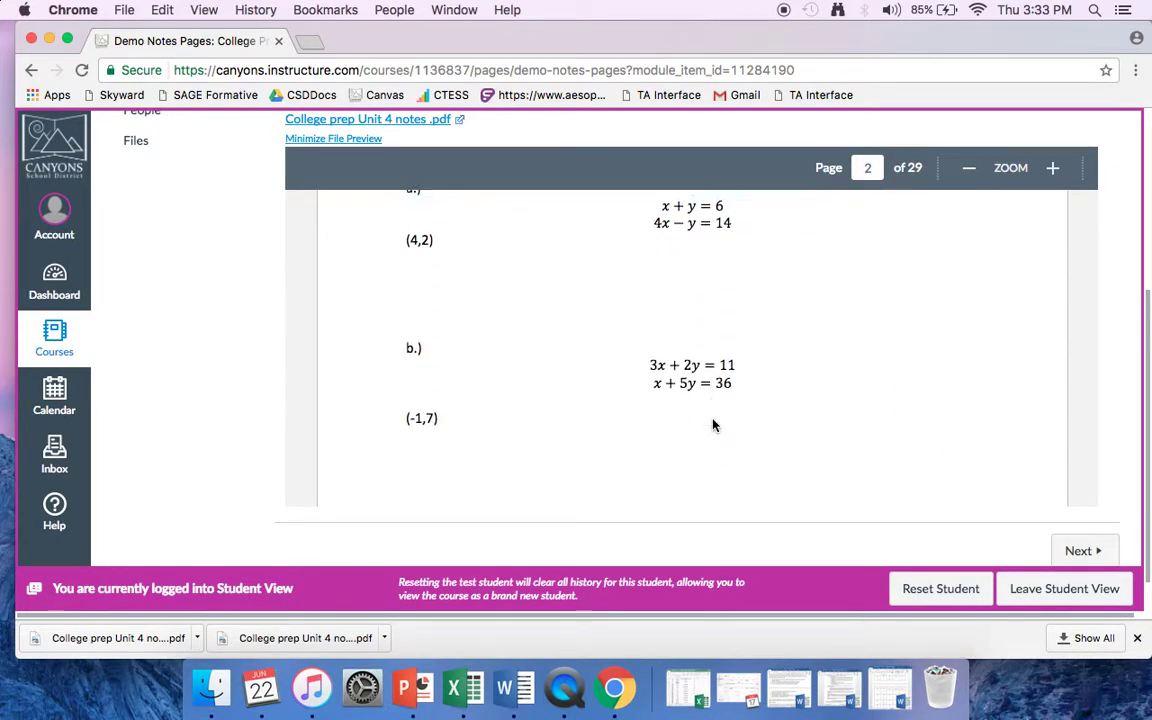
scroll(713, 425, down, 15)
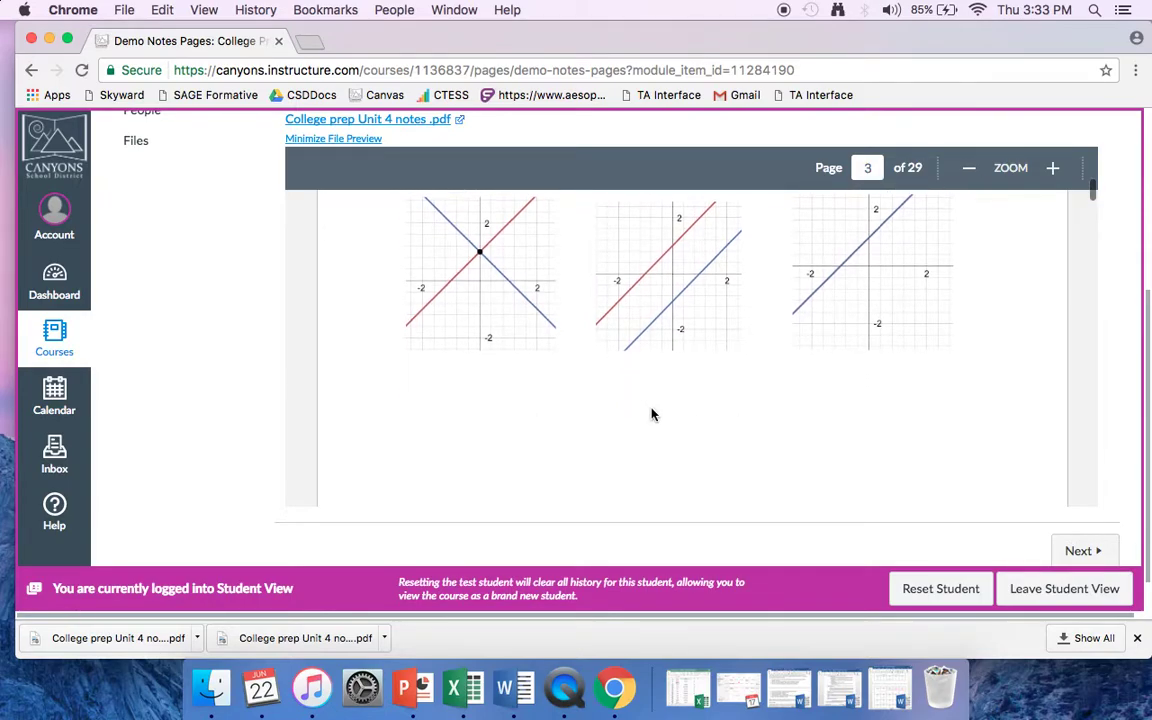
scroll(651, 414, down, 8)
scroll(651, 414, down, 12)
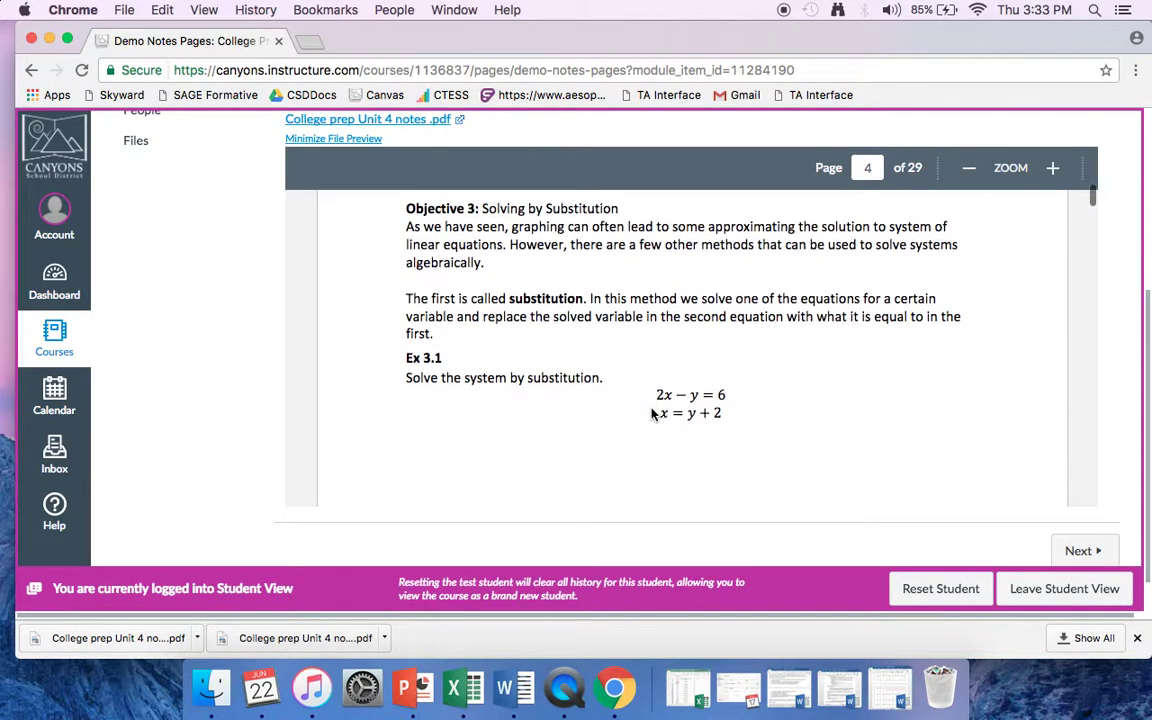
Review the previewed notes back to the solve-by-graphing example on page 3.
scroll(648, 430, up, 10)
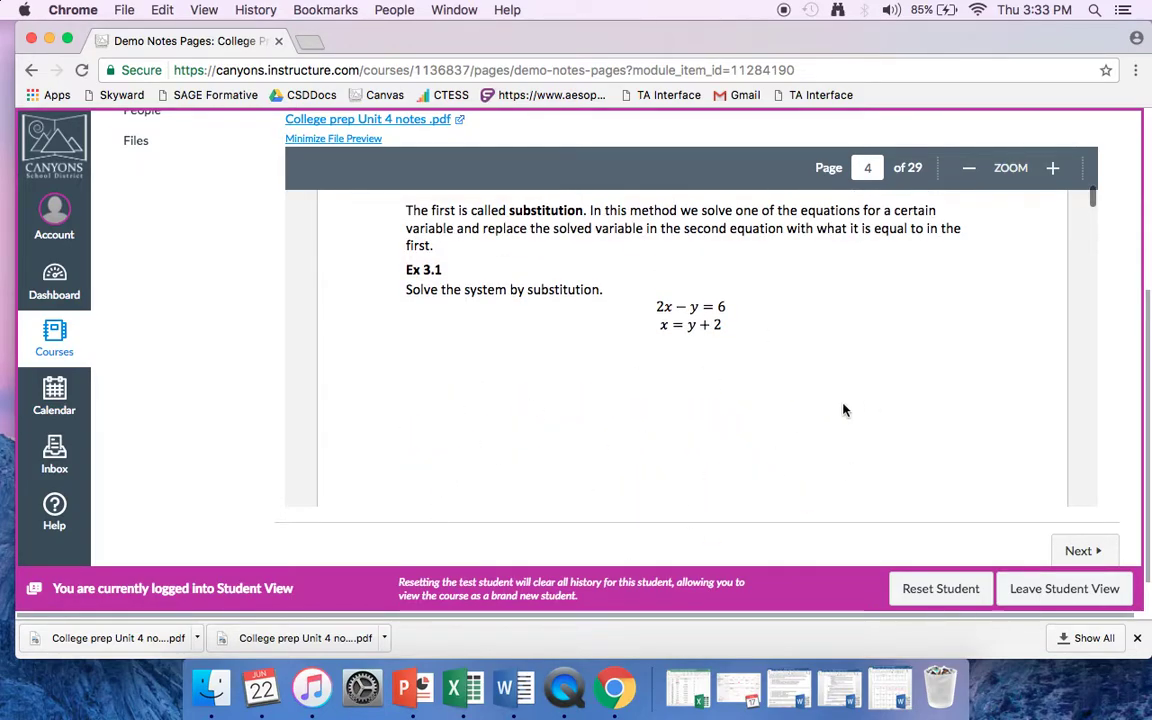
scroll(766, 412, up, 10)
scroll(766, 411, down, 1)
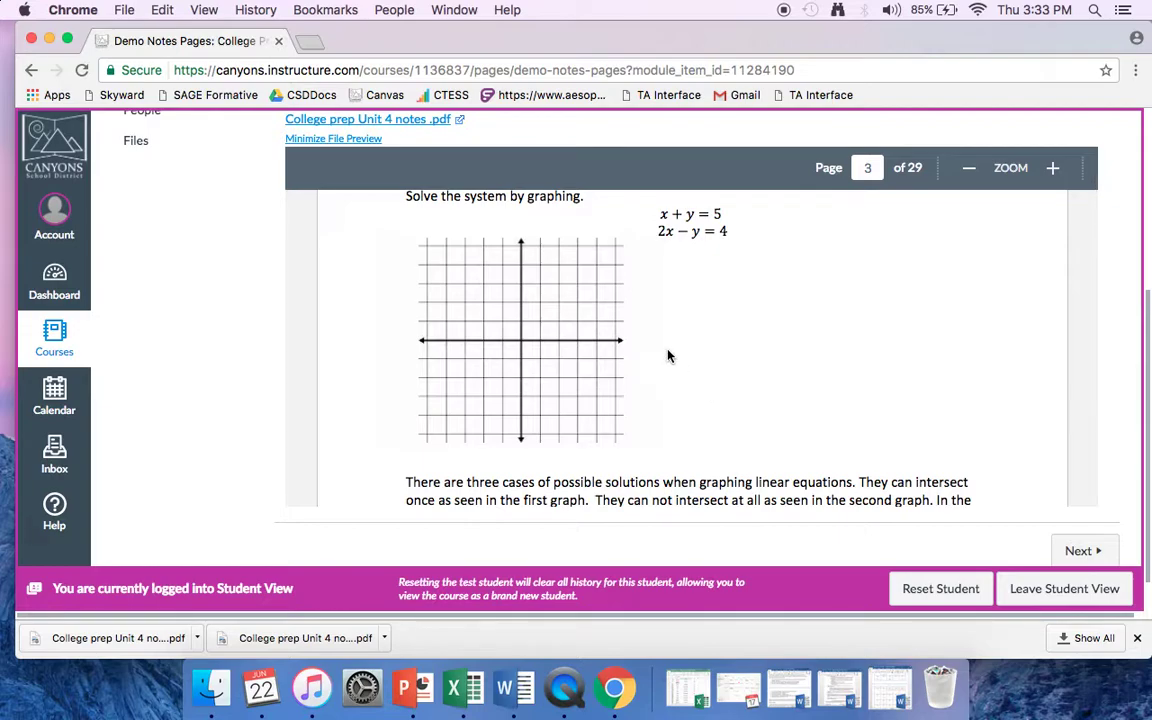
scroll(669, 356, down, 1)
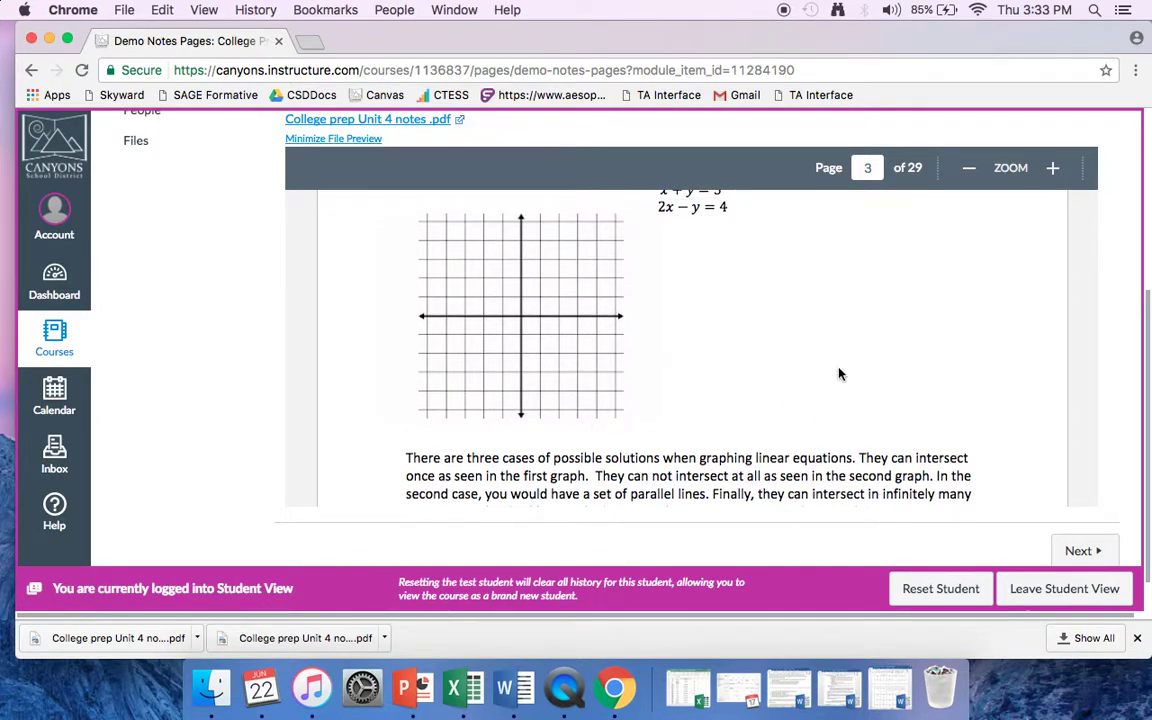
scroll(840, 380, down, 8)
Return to the start of the Demo Notes Pages and minimize the preview of the Unit 4 notes.
scroll(671, 404, up, 15)
scroll(683, 346, up, 15)
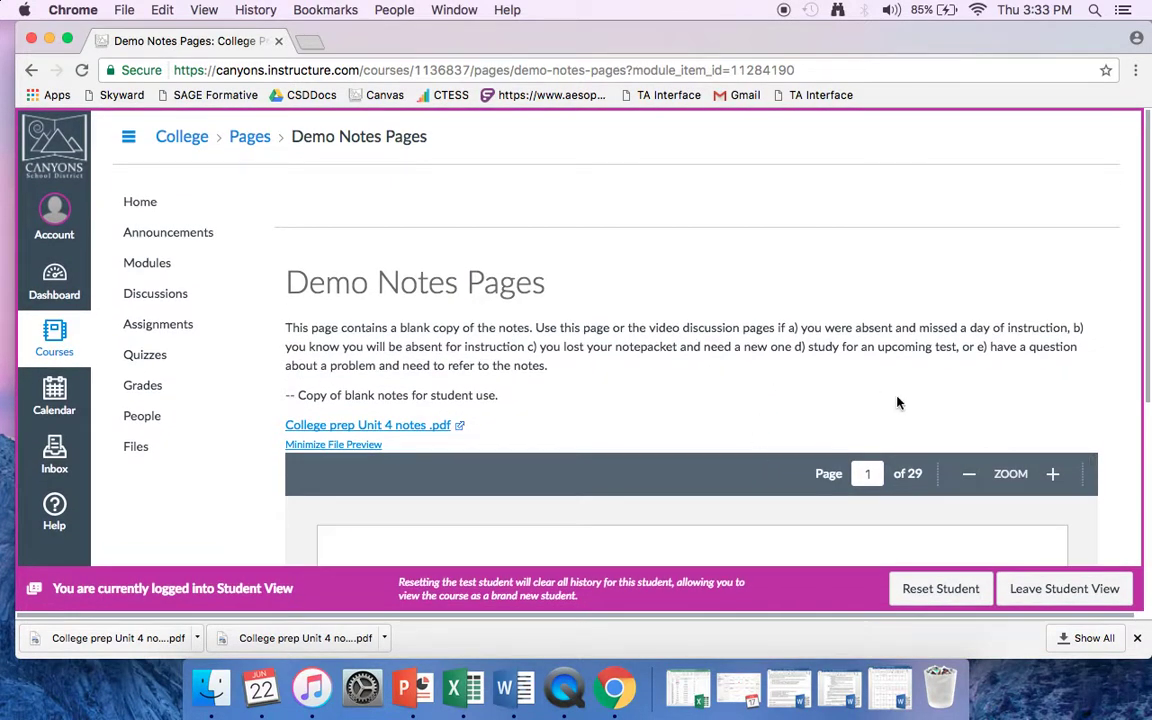
scroll(1082, 361, down, 10)
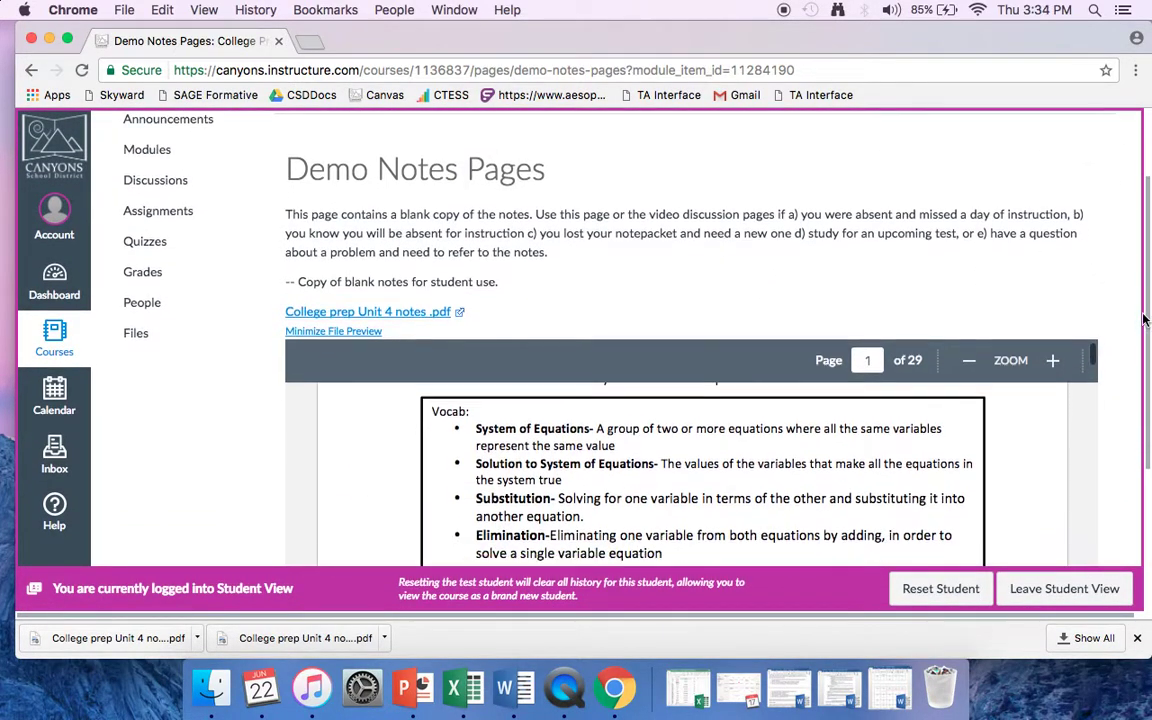
scroll(1111, 391, down, 2)
scroll(605, 300, up, 10)
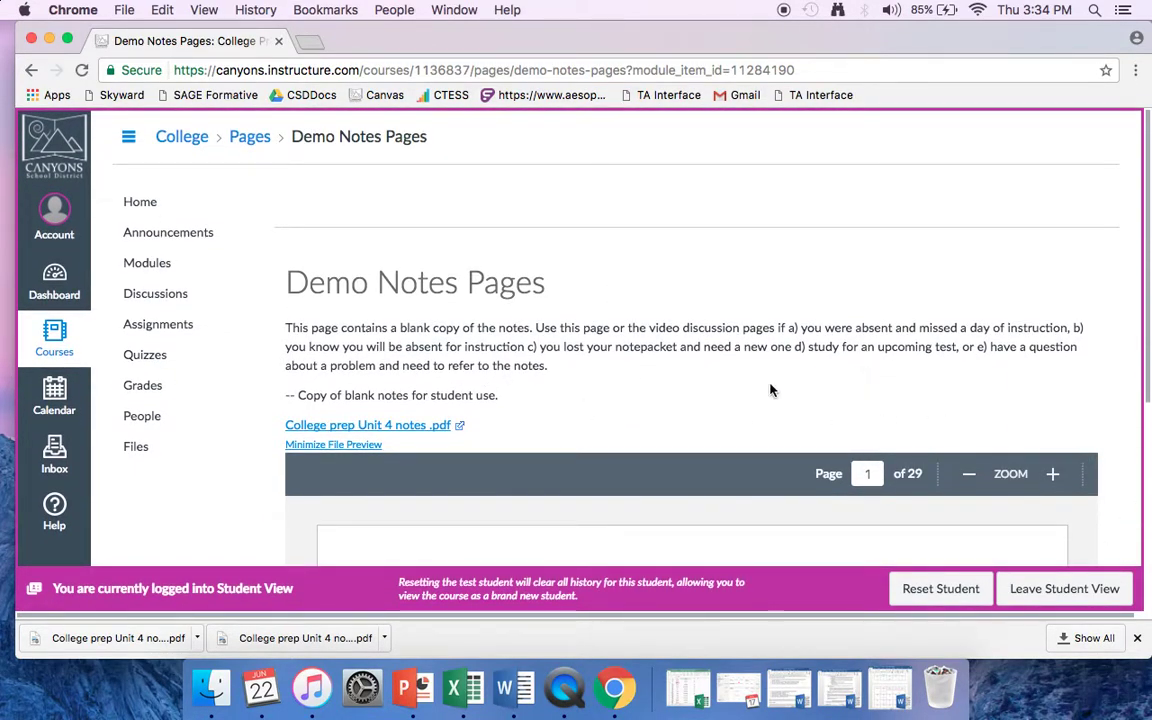
click(365, 445)
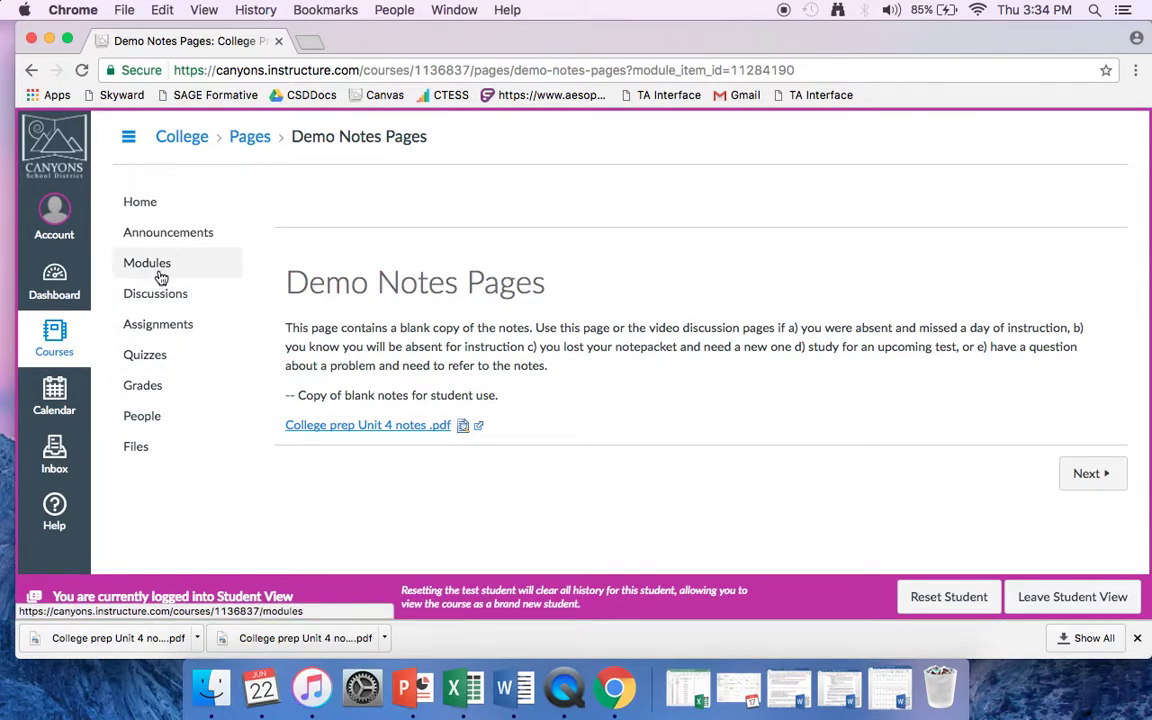
Advance to the next module item, the Demo Section Notes discussion, and look over its description, video and reply area.
click(1086, 484)
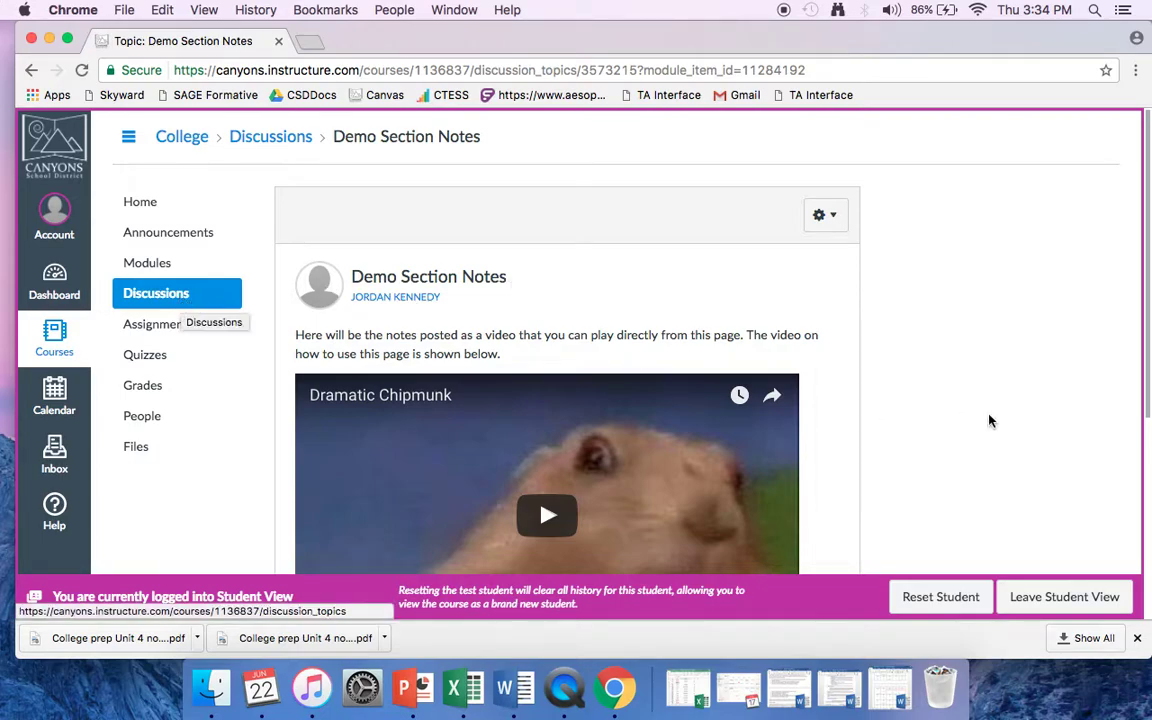
scroll(987, 419, down, 5)
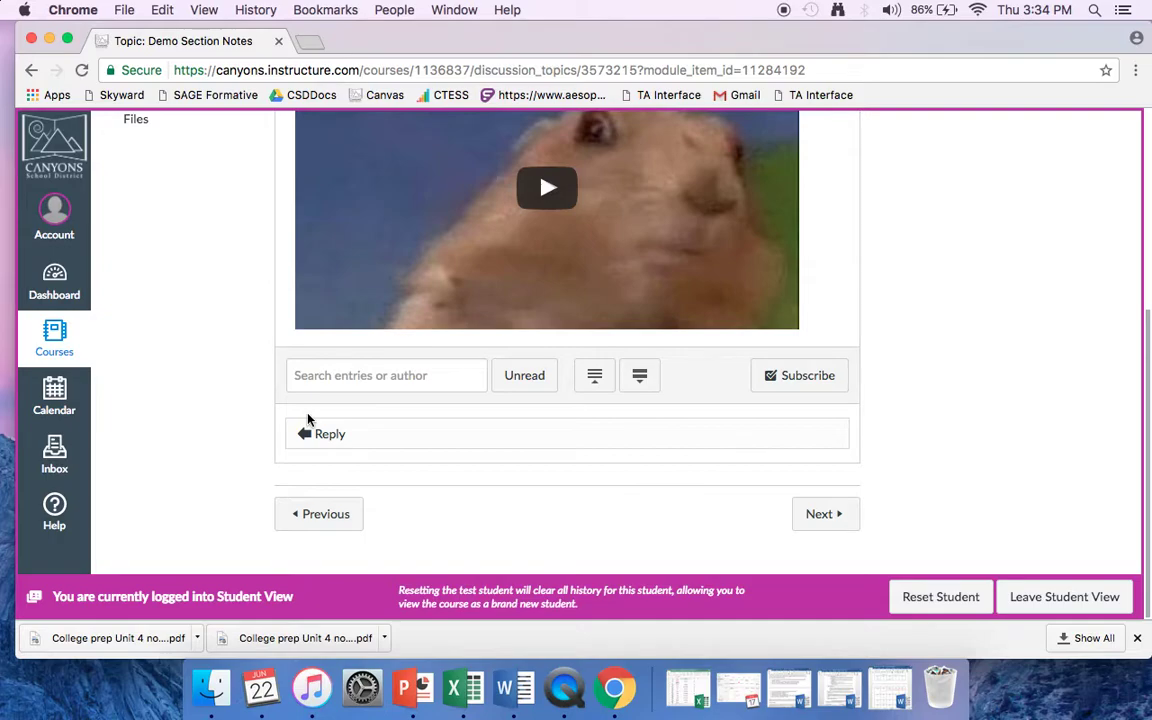
scroll(833, 448, up, 4)
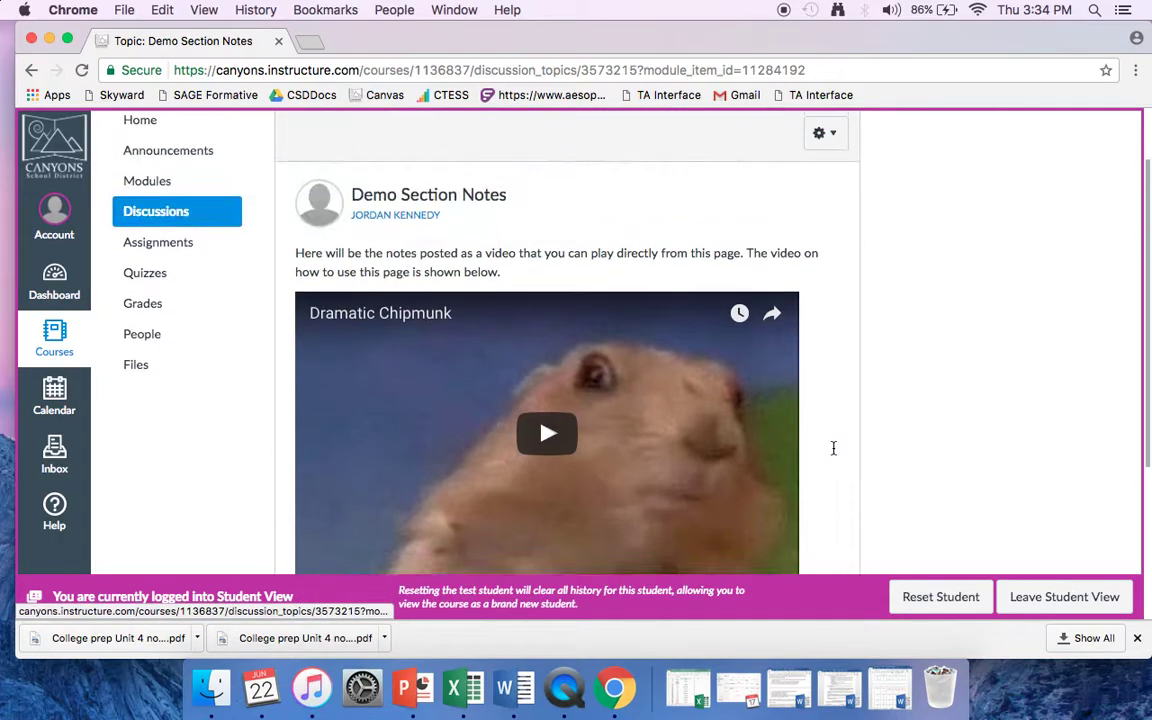
scroll(833, 448, up, 2)
scroll(905, 342, down, 1)
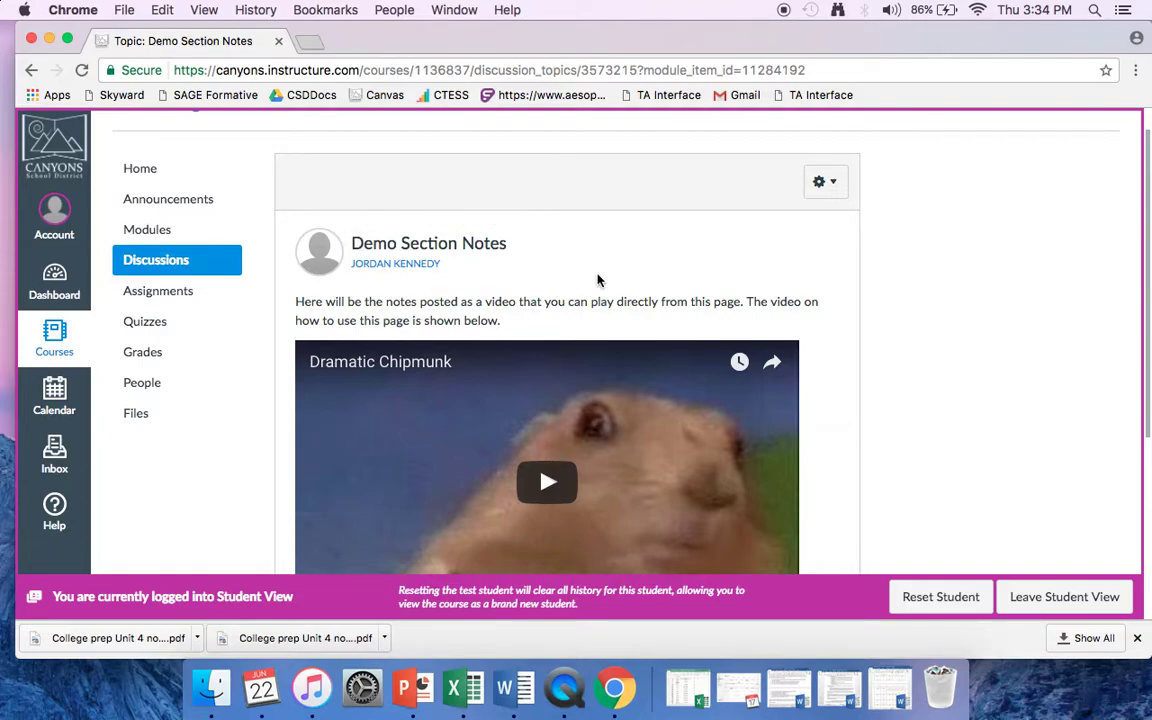
scroll(600, 274, down, 1)
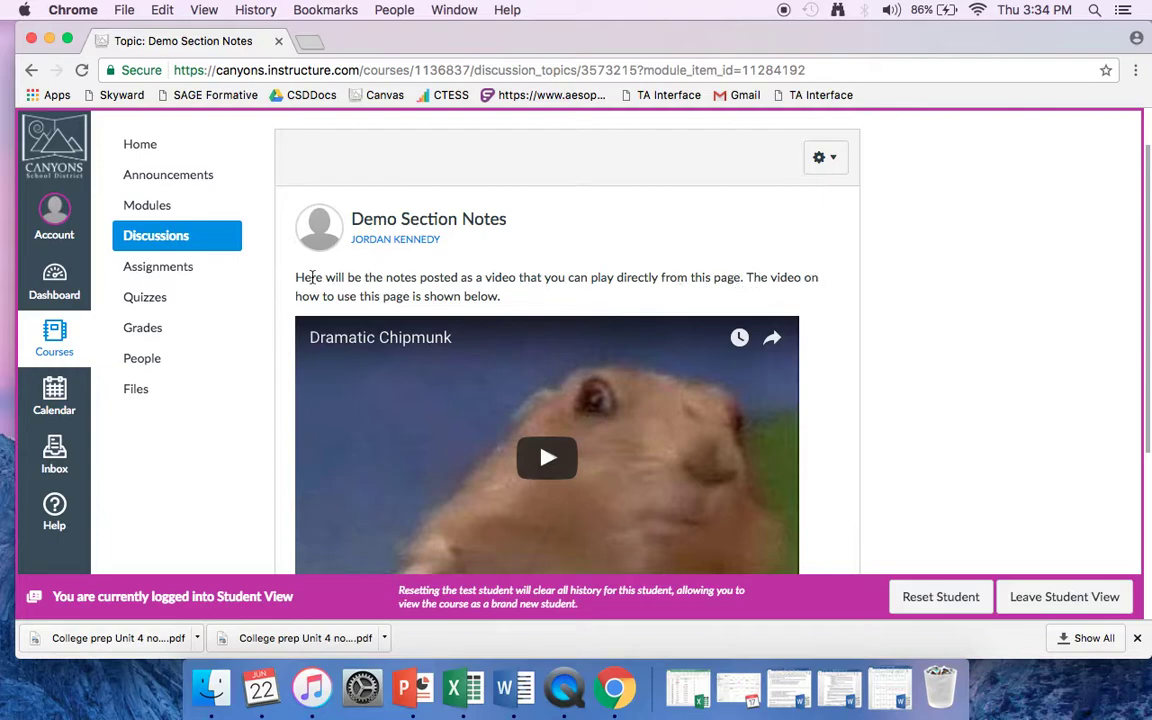
scroll(506, 253, down, 3)
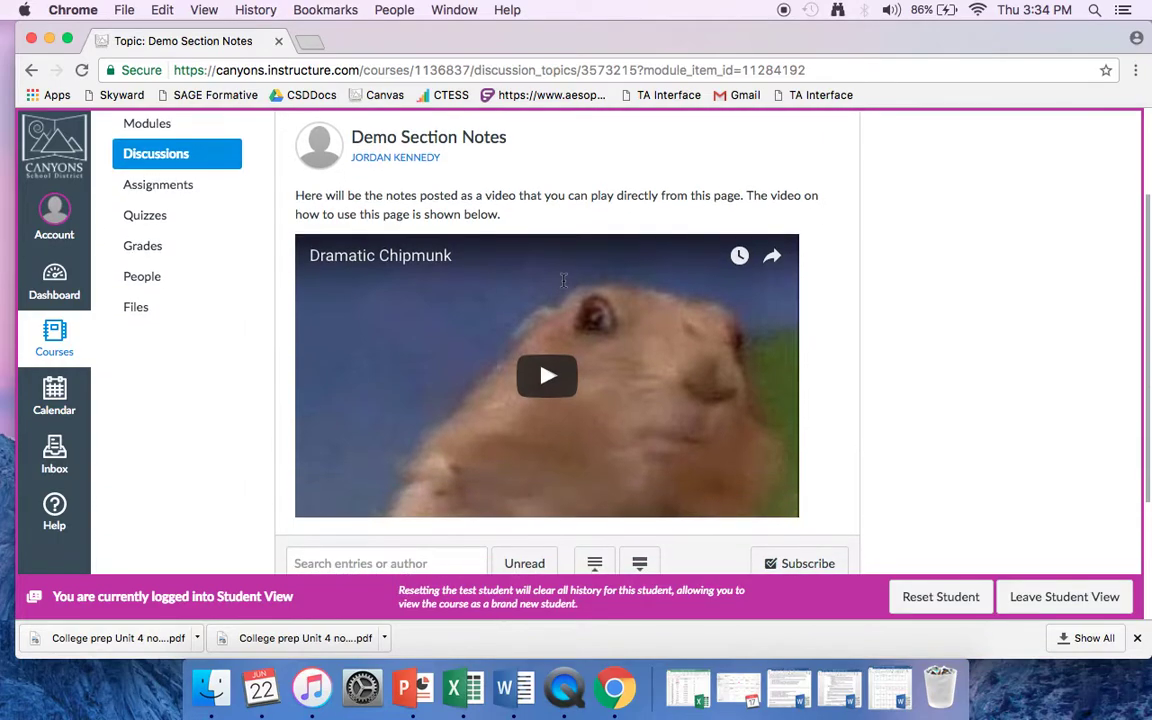
Play the embedded Dramatic Chipmunk video in Demo Section Notes, replay it from the start and pause it.
click(550, 378)
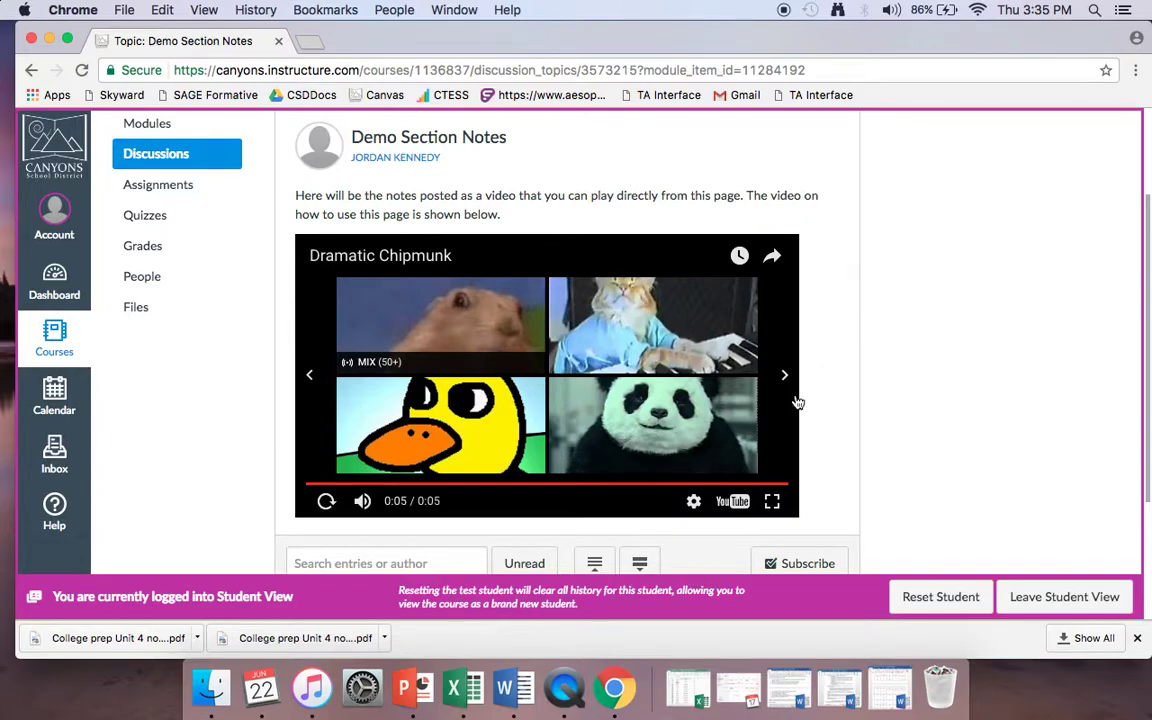
right_click(498, 259)
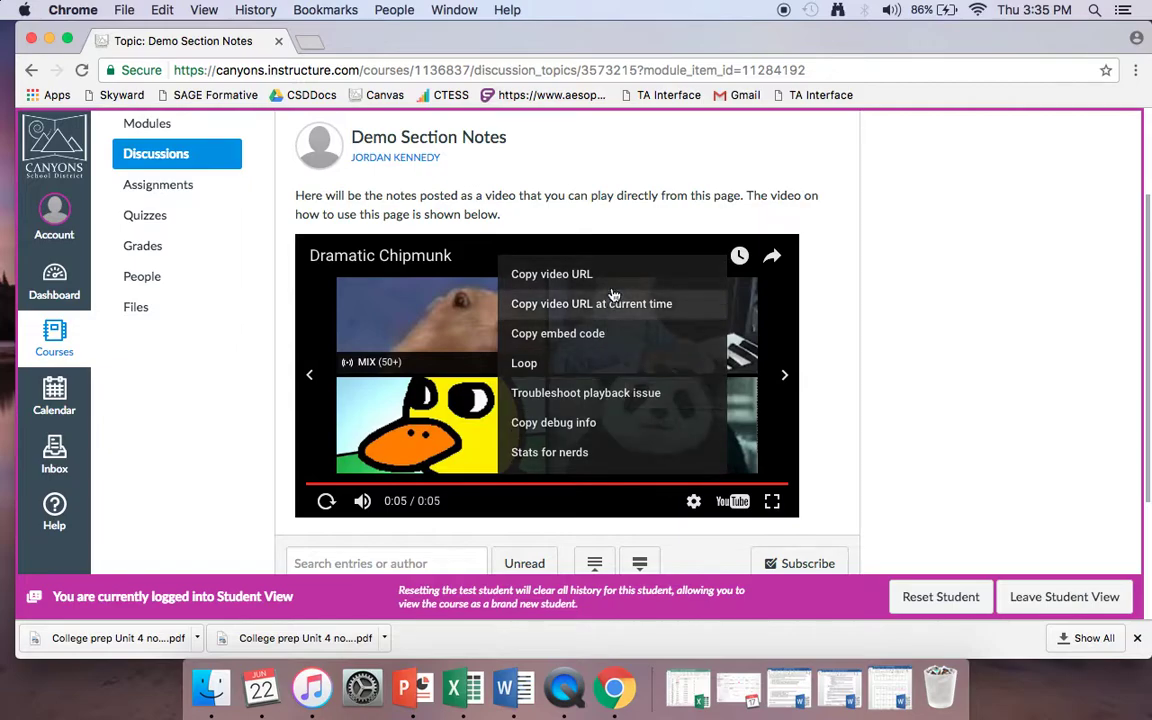
click(931, 285)
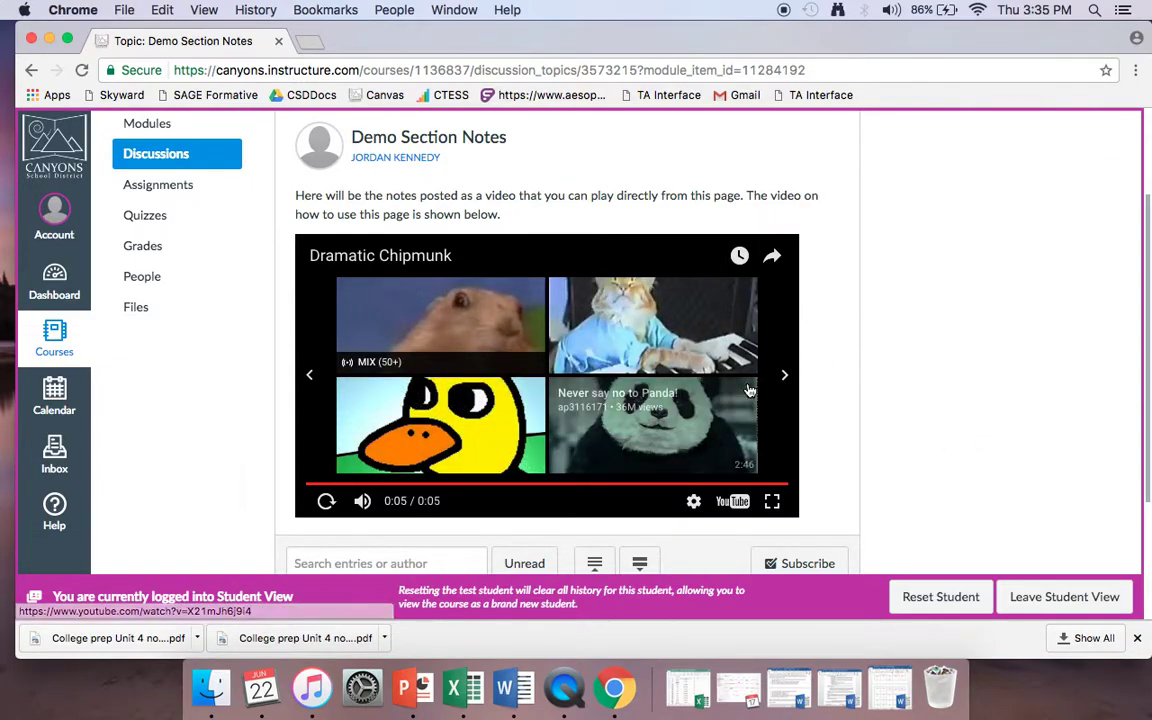
click(326, 500)
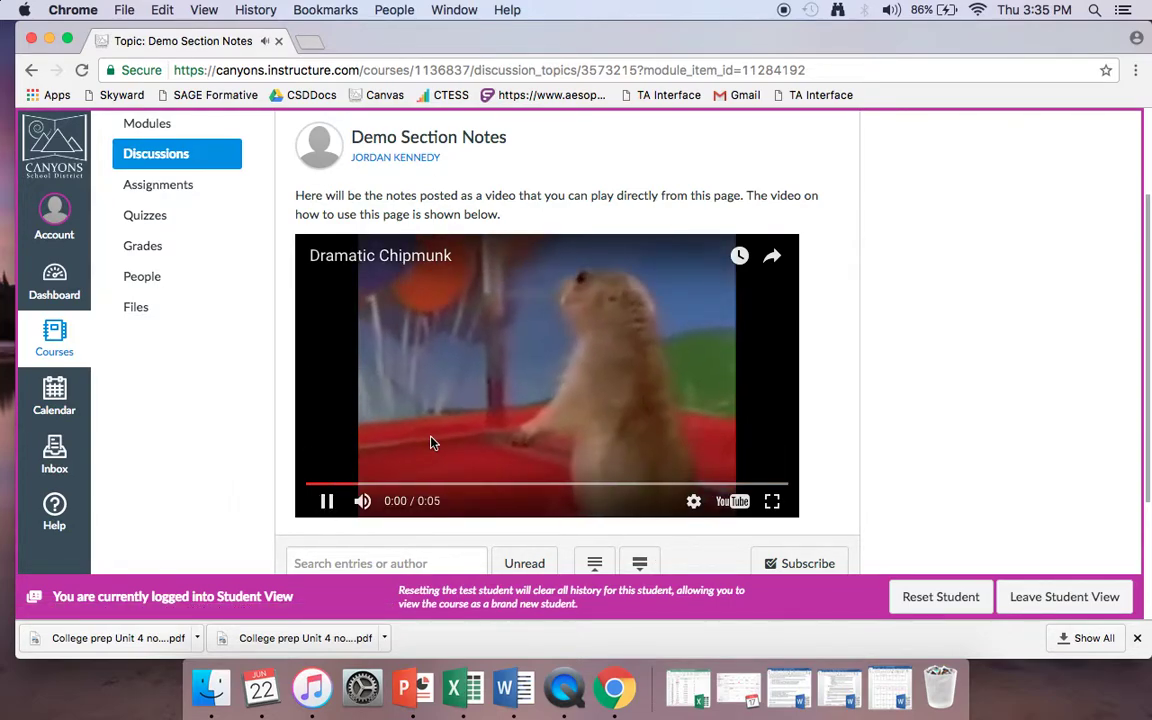
click(326, 500)
scroll(817, 388, up, 1)
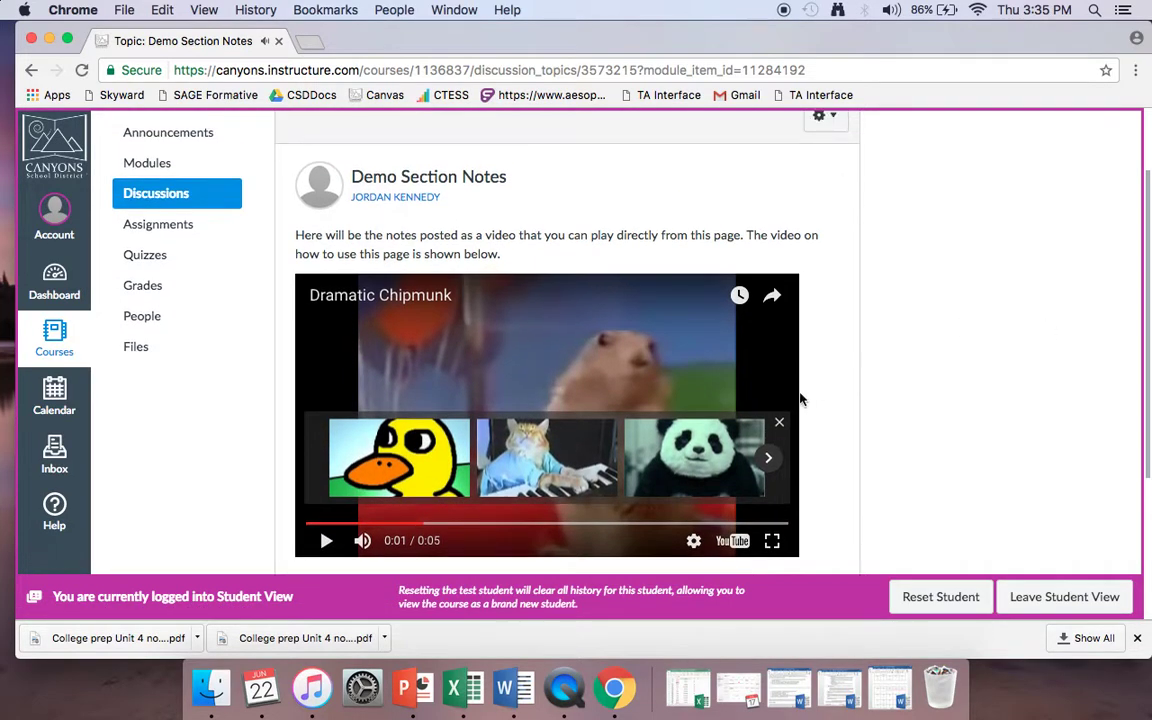
scroll(913, 463, down, 1)
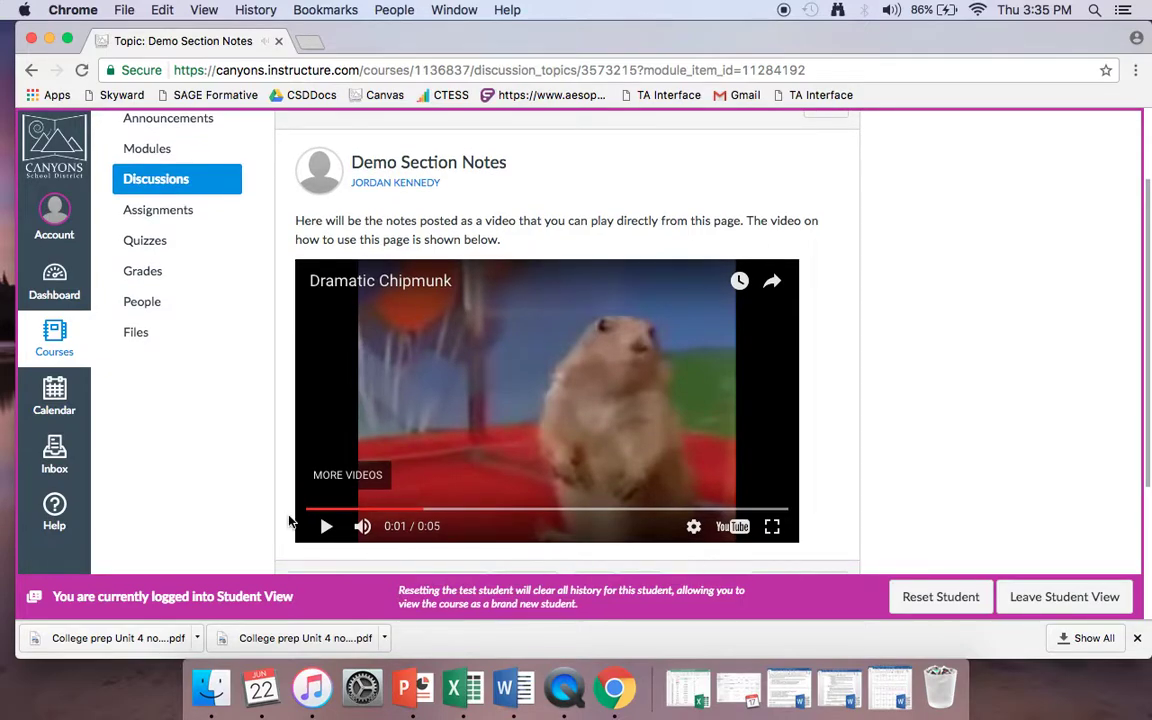
click(318, 482)
click(575, 405)
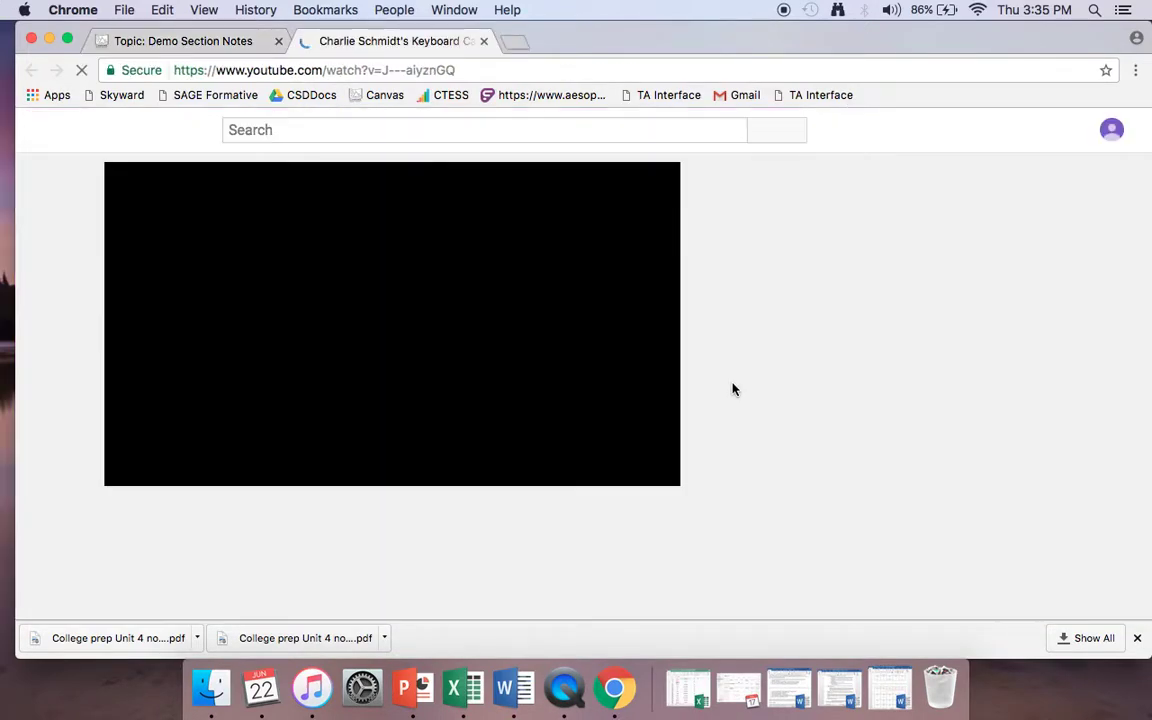
click(484, 41)
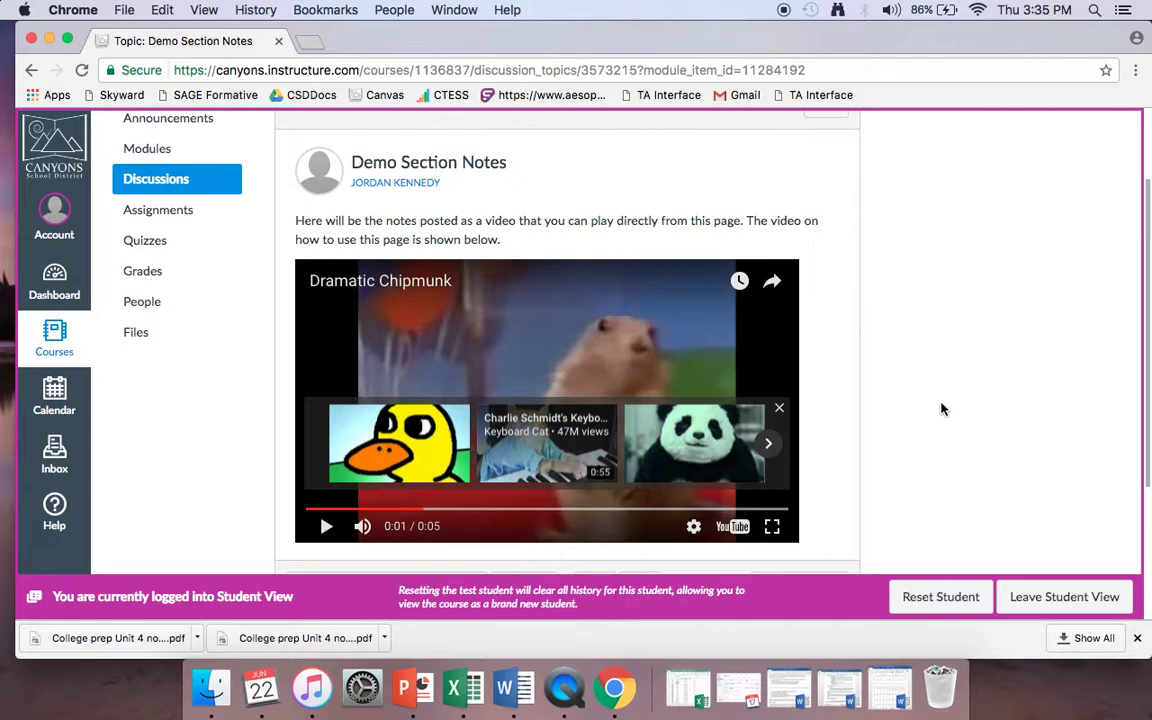
Examine the entry search, Subscribe and Reply options beneath the video in Demo Section Notes.
scroll(866, 393, down, 2)
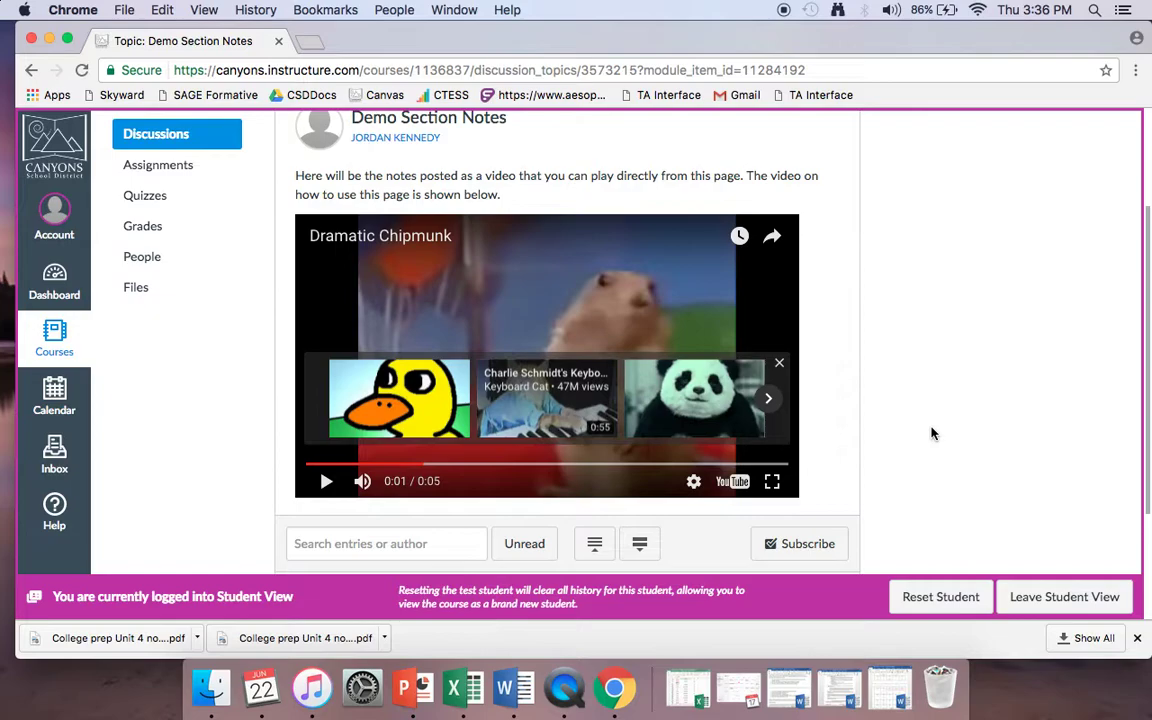
scroll(712, 442, down, 2)
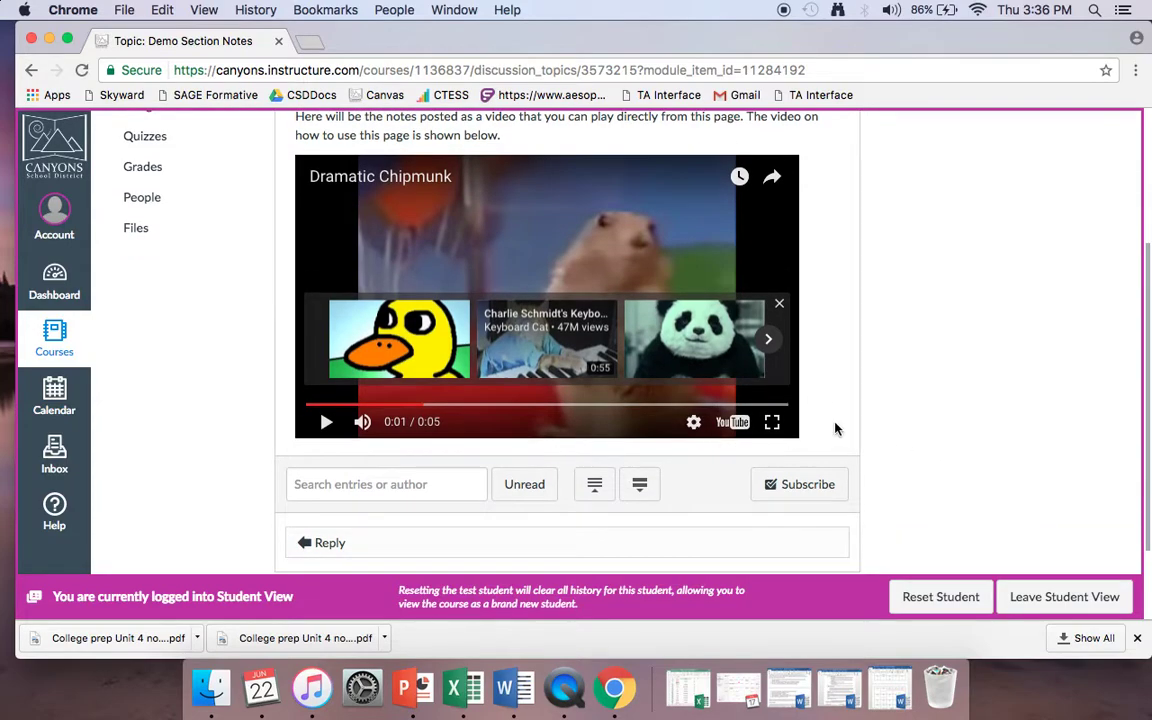
scroll(833, 429, up, 3)
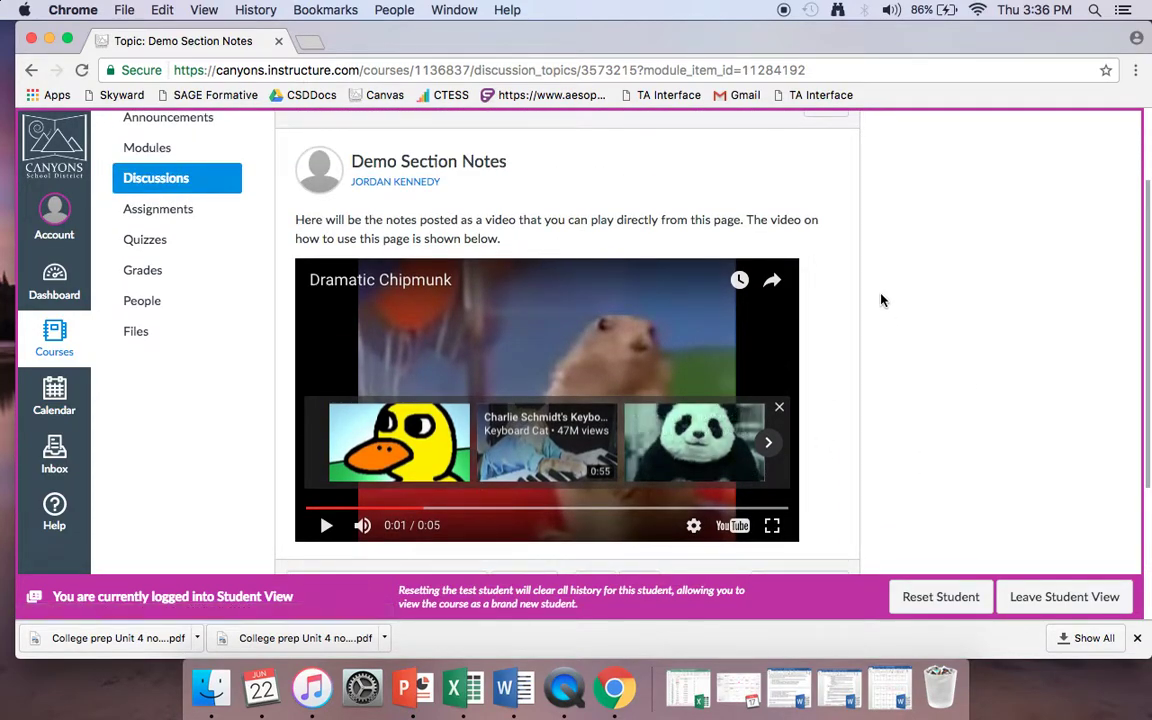
Post a reply in the Demo Section Notes discussion greeting the teacher and adding "That chipmunk is funny!!! hahaa.".
scroll(881, 300, down, 3)
scroll(881, 300, down, 1)
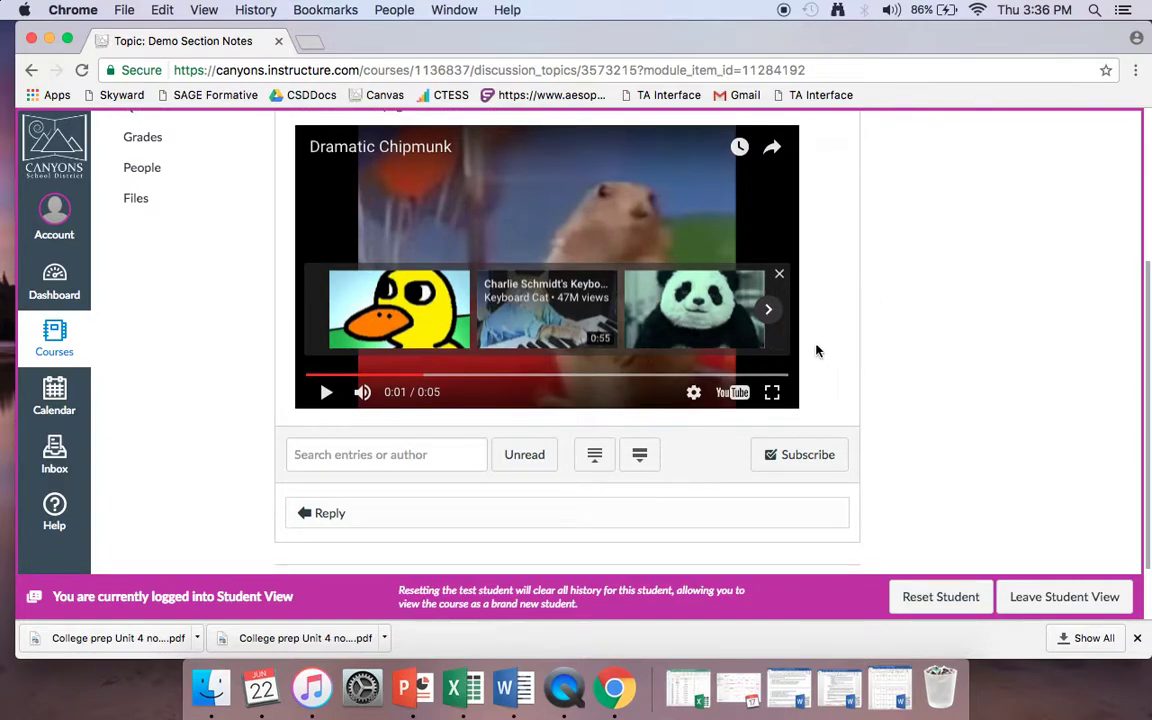
scroll(826, 335, down, 2)
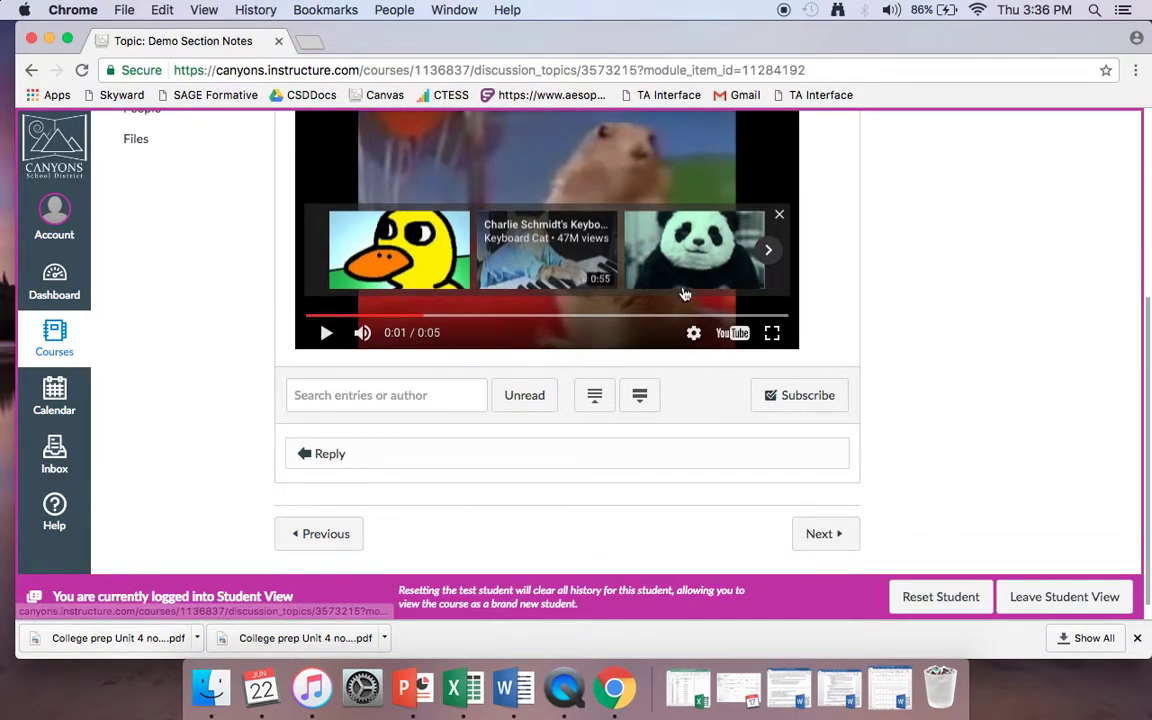
click(334, 457)
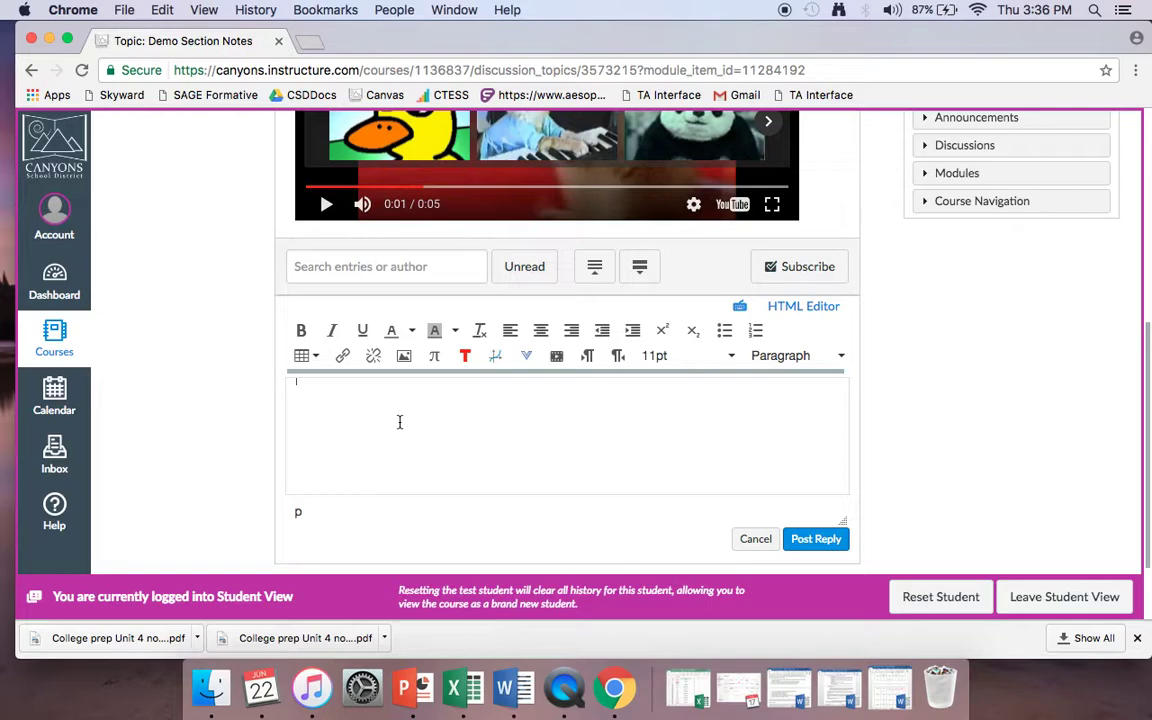
text(Hey Mrs. K. That chipmunk is g)
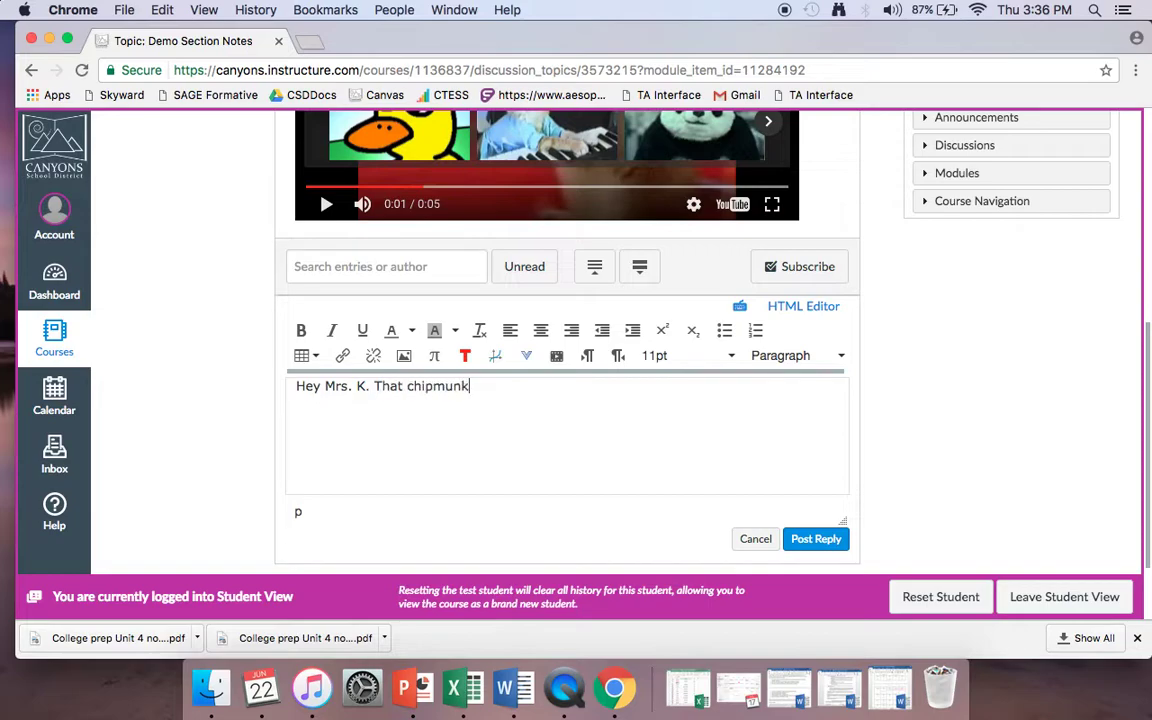
key(BackSpace)
text(funnny!!! hahaa.)
scroll(1052, 489, up, 2)
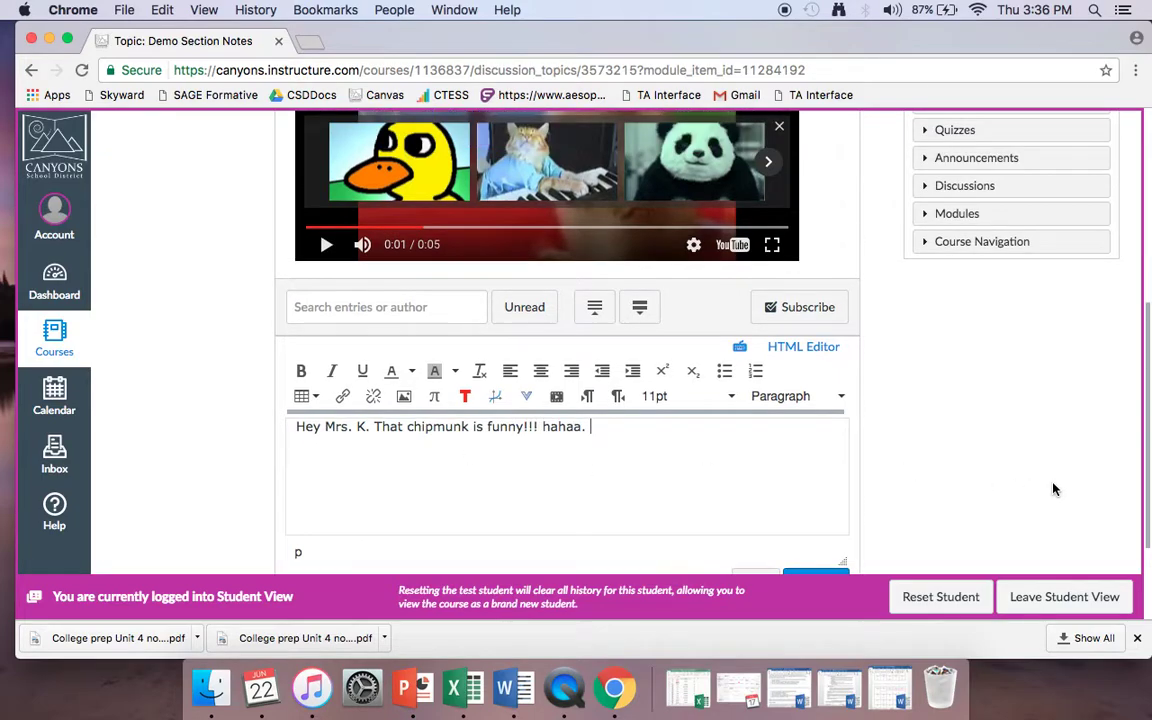
scroll(764, 419, down, 2)
click(818, 537)
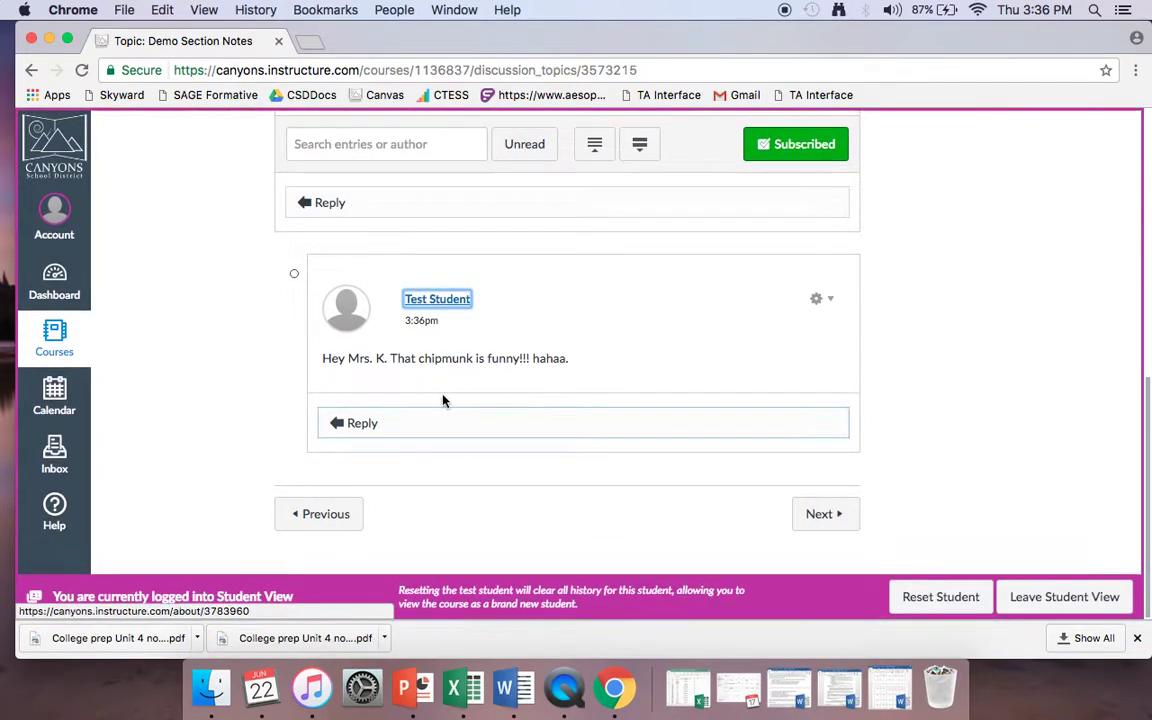
Review the posted Test Student reply, the reply options and the subscription status beneath the Demo Section Notes video.
scroll(442, 399, up, 4)
scroll(685, 358, up, 4)
scroll(1010, 314, down, 6)
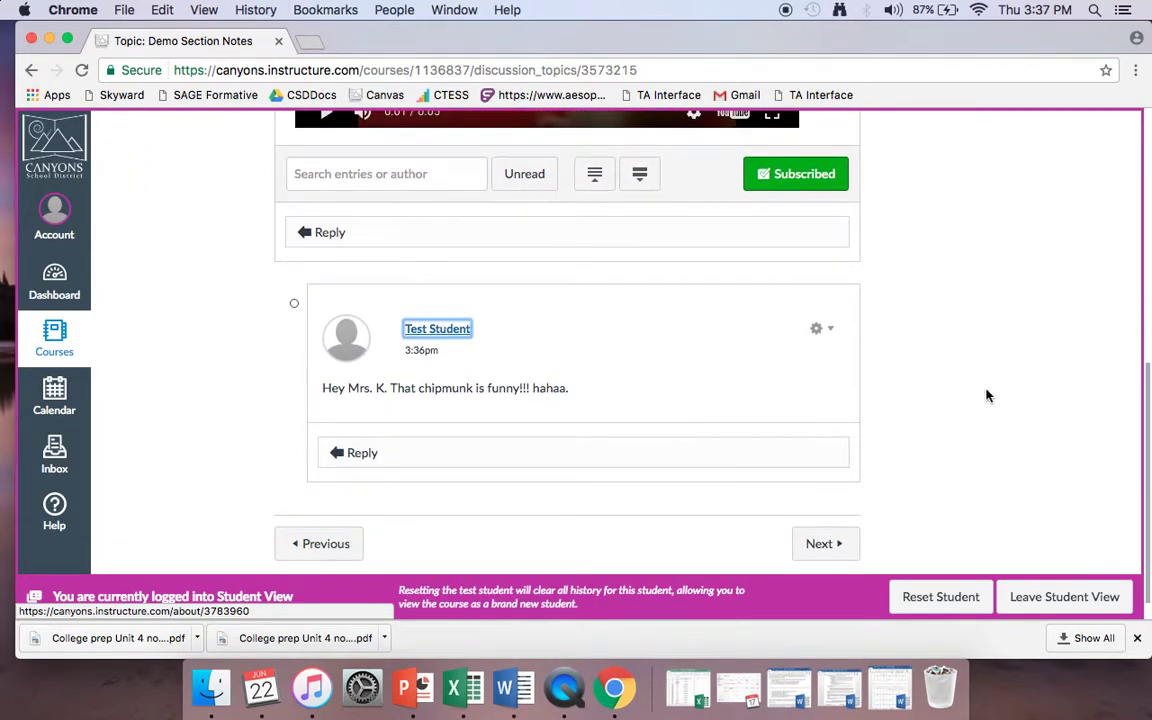
scroll(987, 393, down, 1)
click(824, 450)
scroll(998, 411, up, 10)
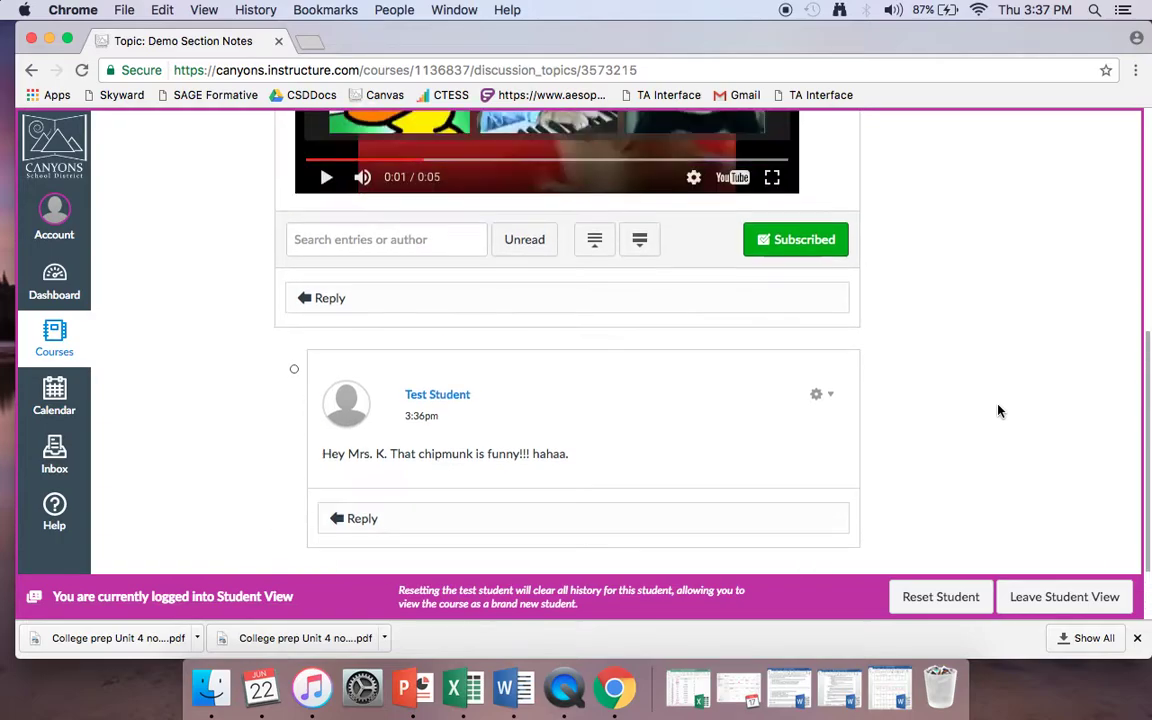
scroll(998, 411, down, 5)
scroll(998, 411, up, 1)
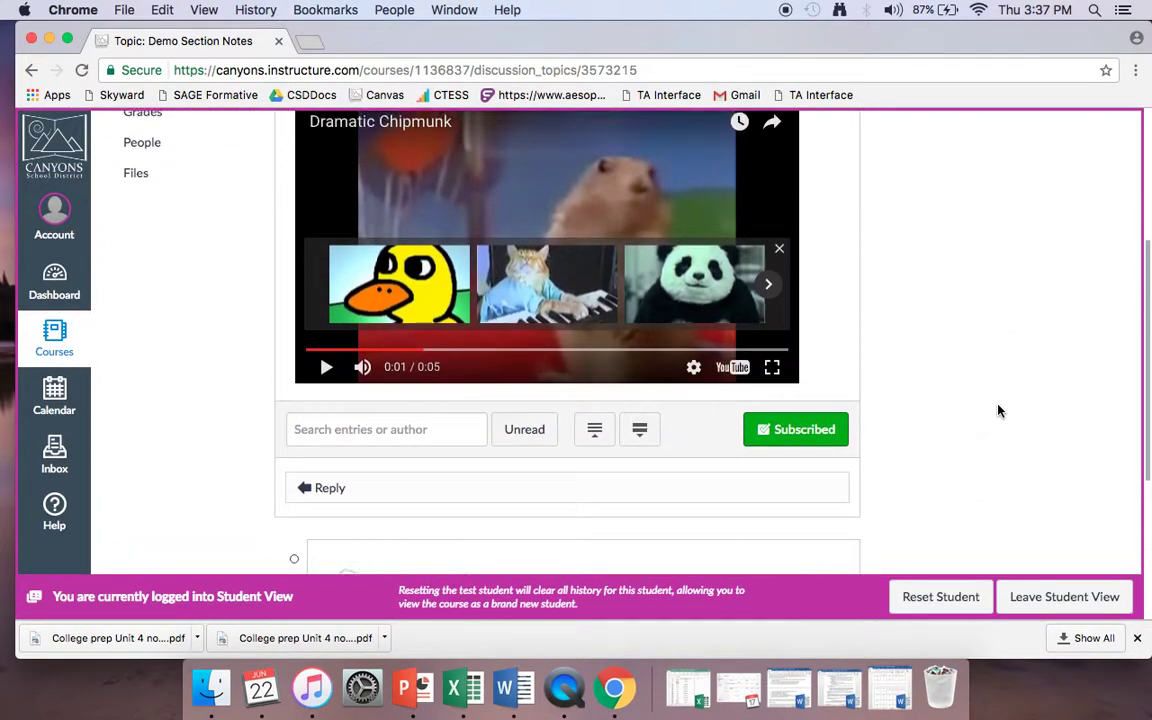
scroll(998, 411, down, 5)
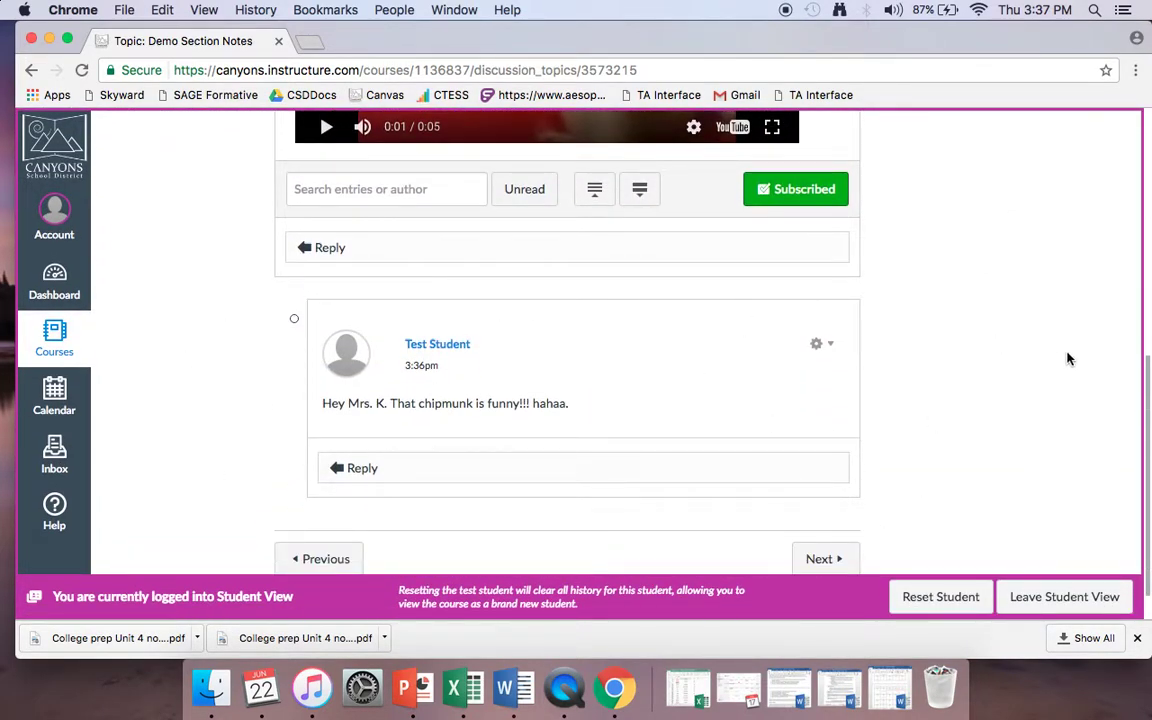
scroll(1049, 350, up, 10)
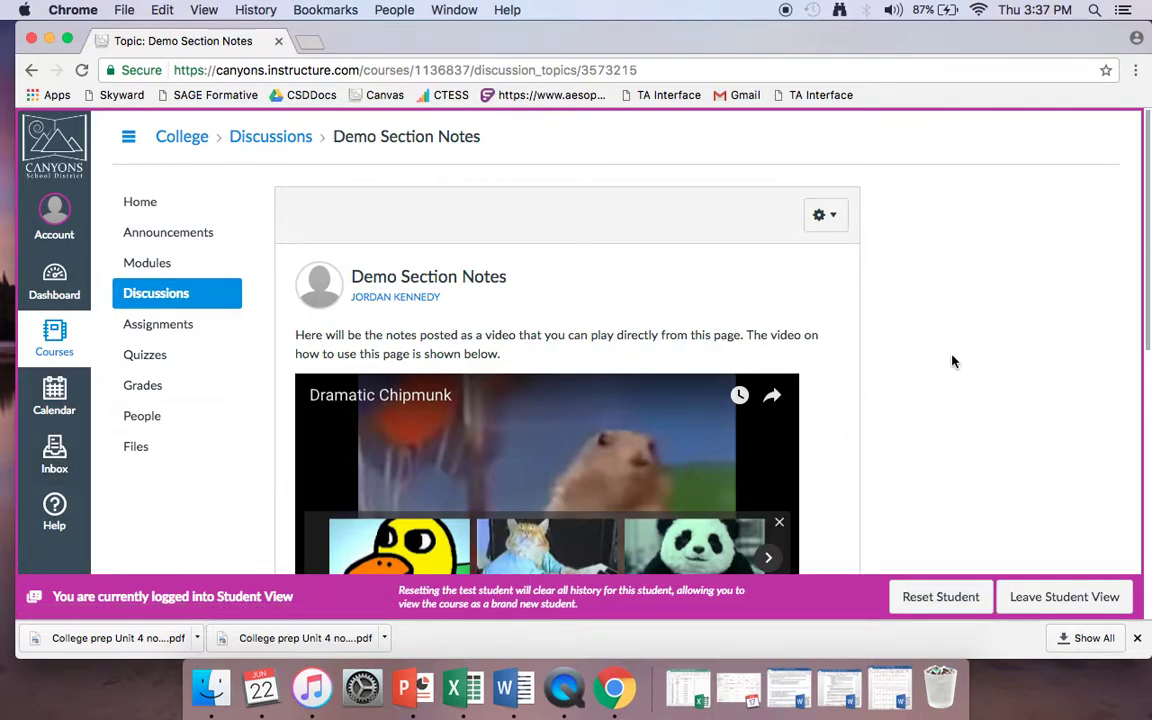
scroll(1021, 387, down, 10)
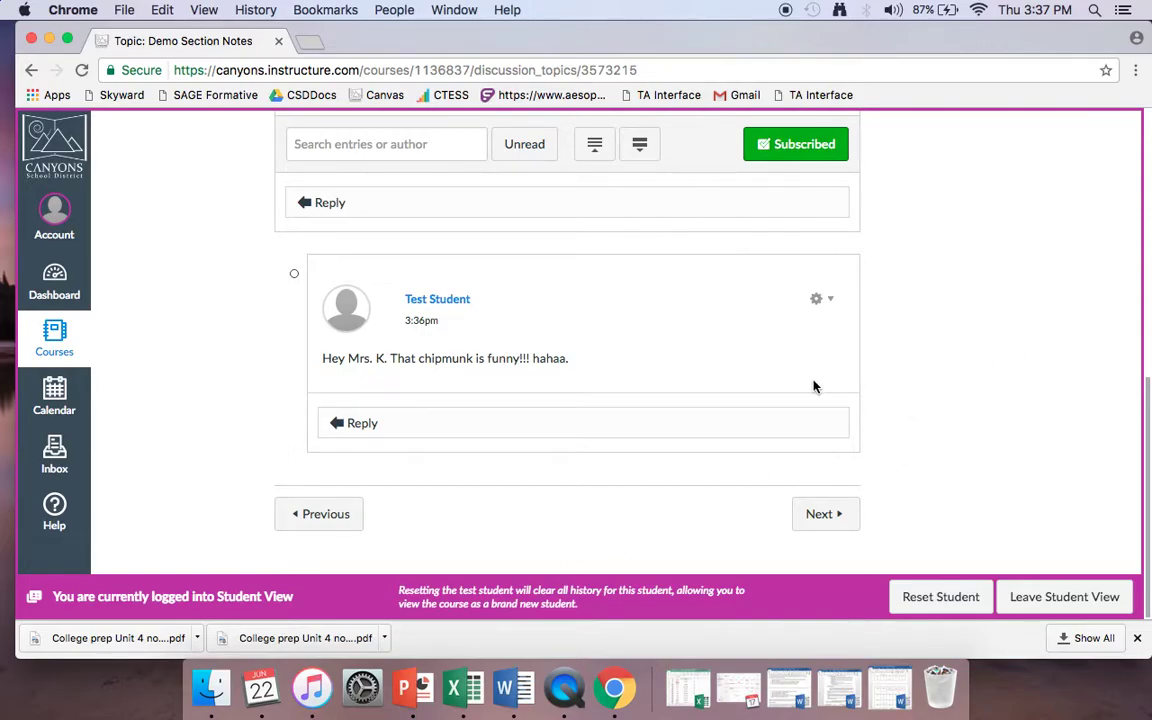
scroll(954, 401, up, 5)
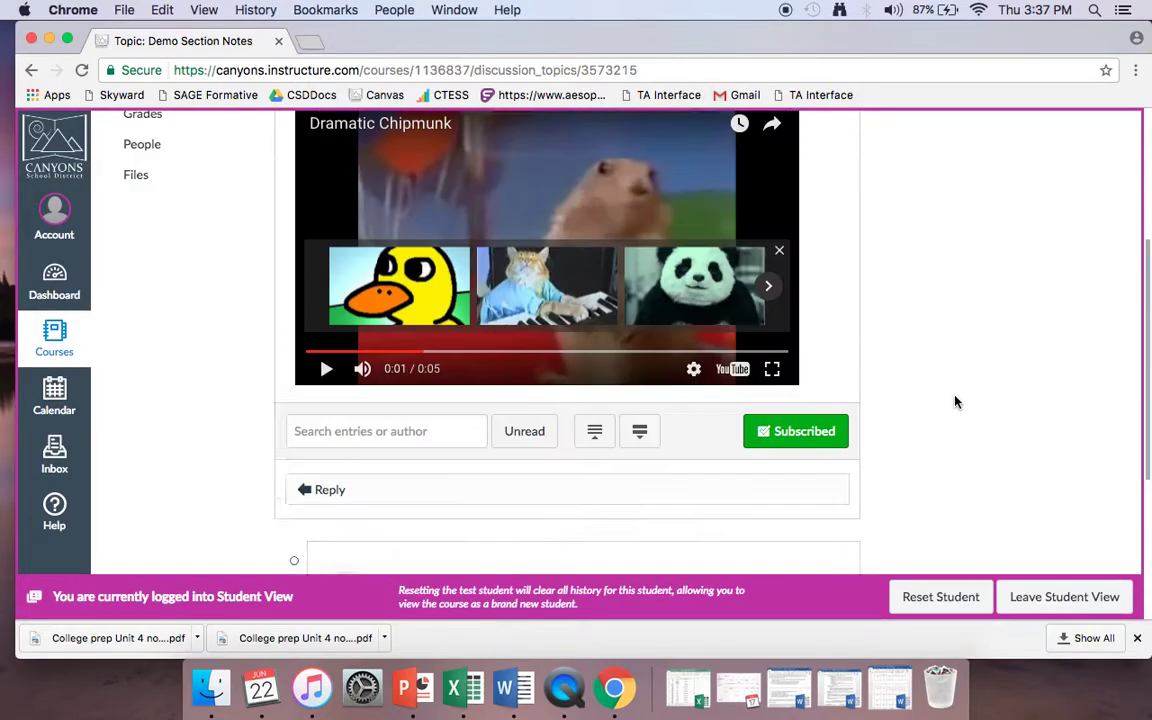
scroll(954, 401, up, 1)
scroll(954, 401, down, 1)
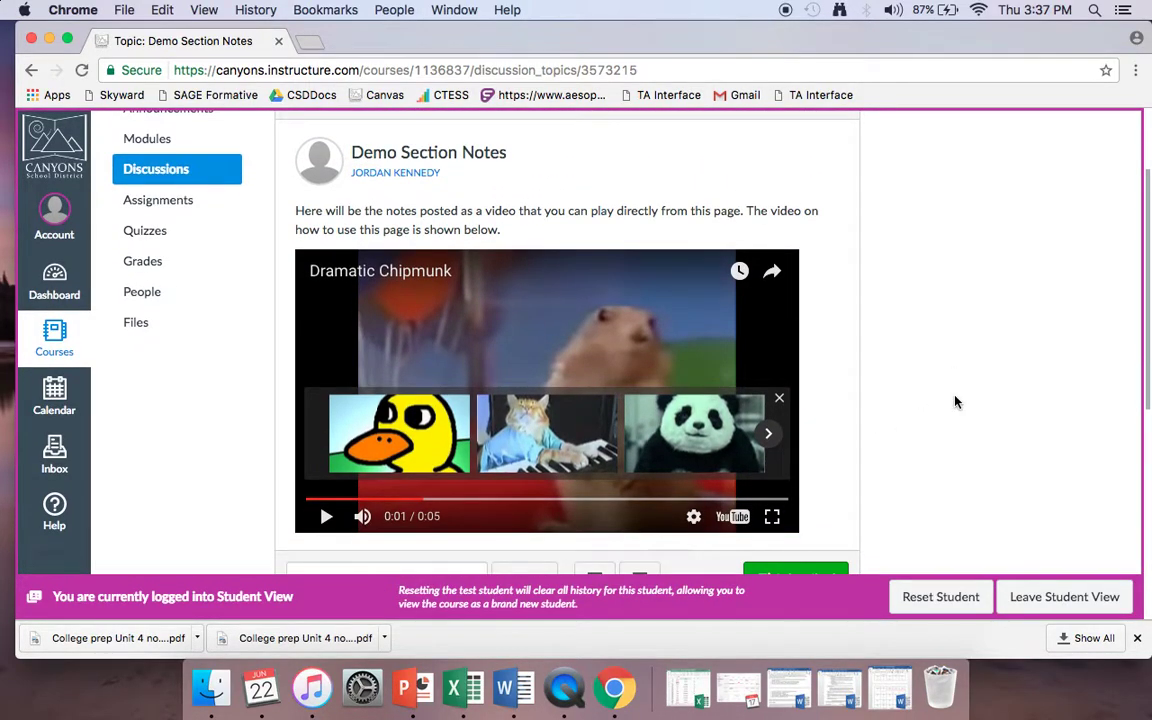
scroll(954, 401, down, 5)
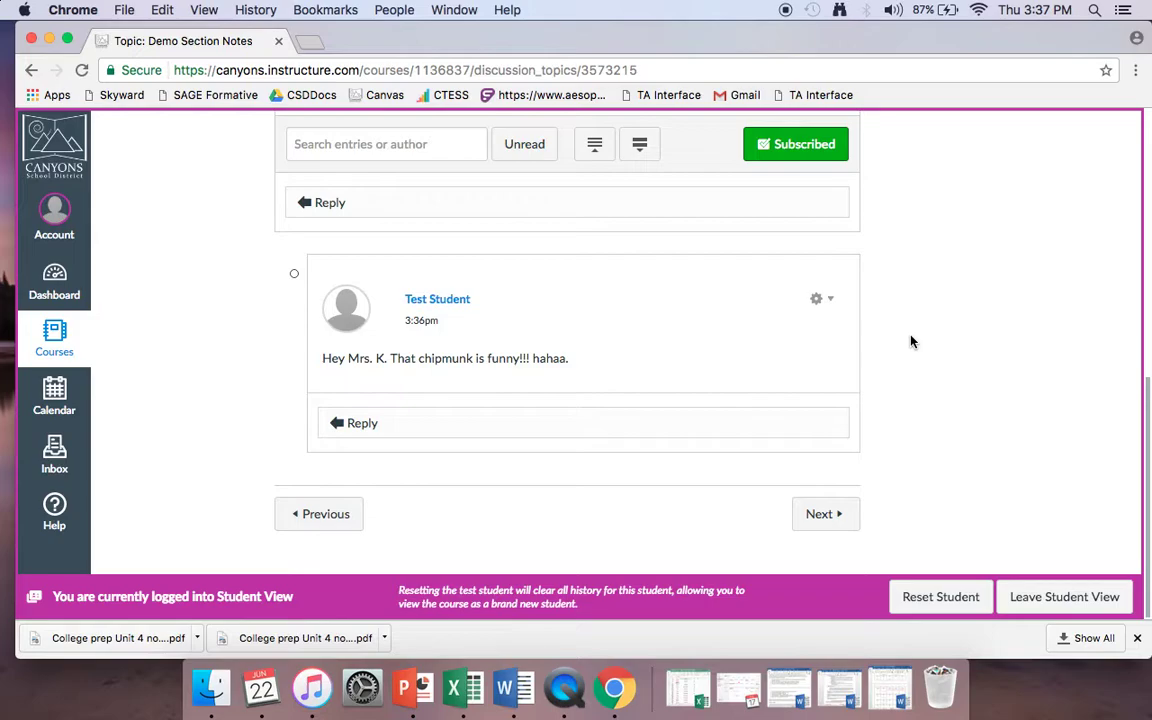
Advance to the next module item, Demo Assignment, and look over the embedded Demo Homework.
click(822, 515)
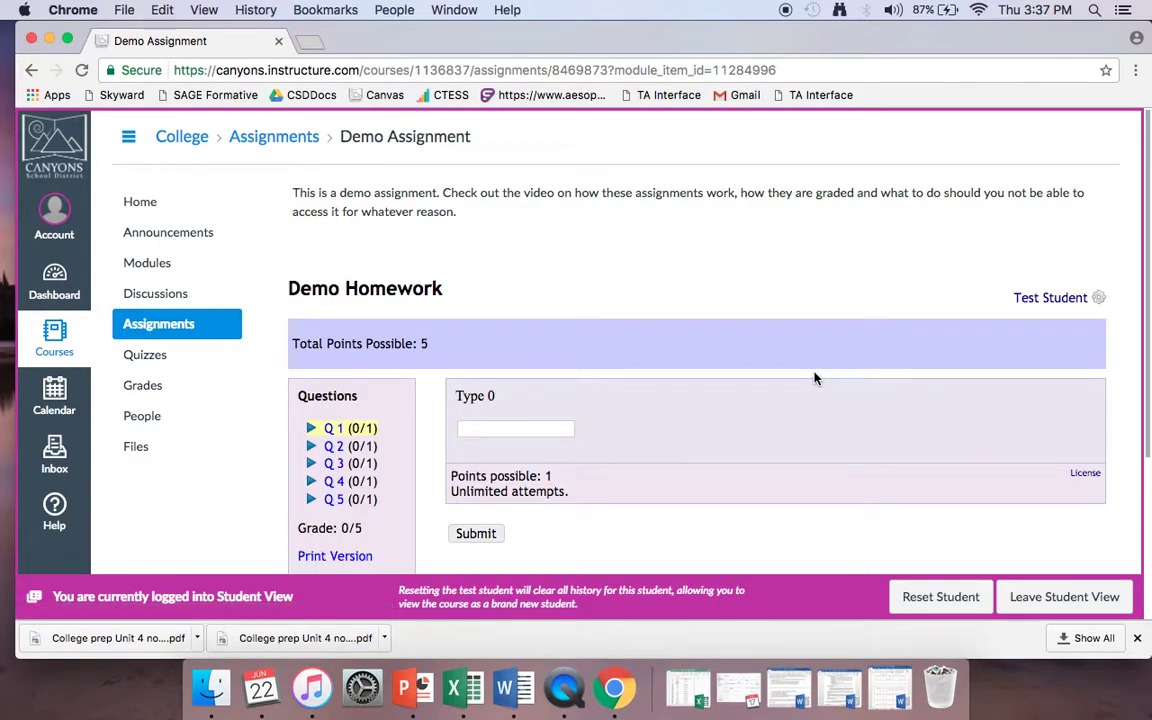
scroll(679, 458, down, 1)
scroll(543, 378, up, 1)
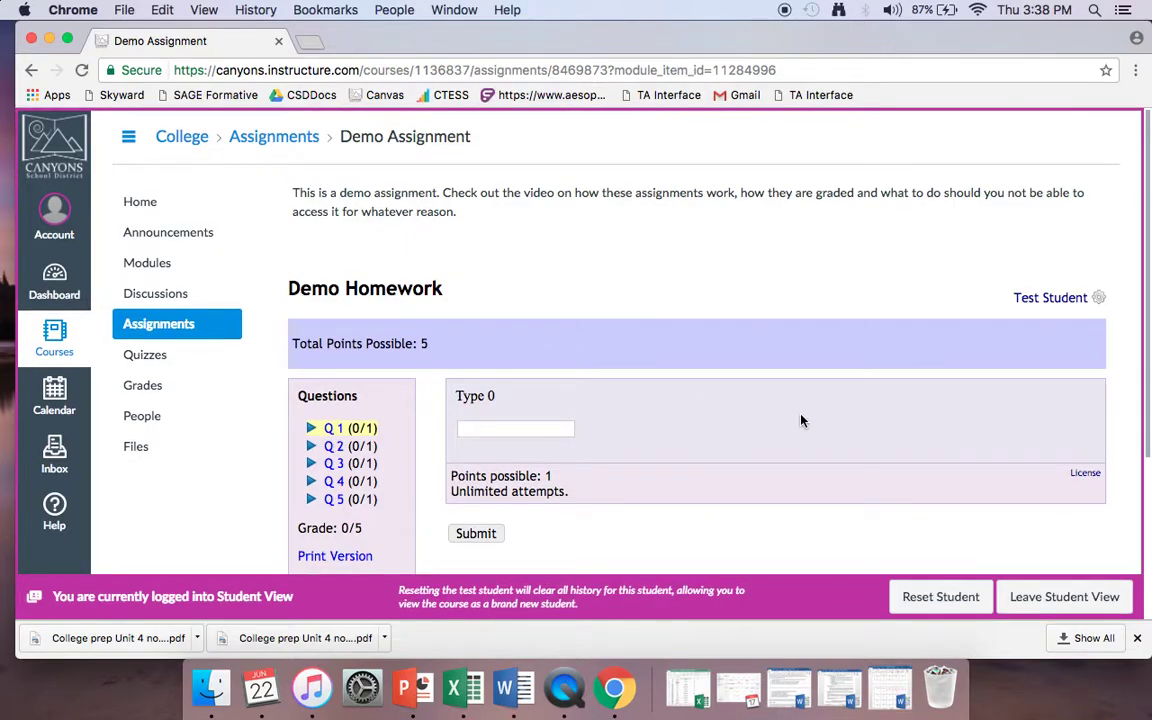
scroll(802, 419, down, 3)
Revisit the previous module item, Demo Section Notes, and come back to Demo Assignment.
click(312, 534)
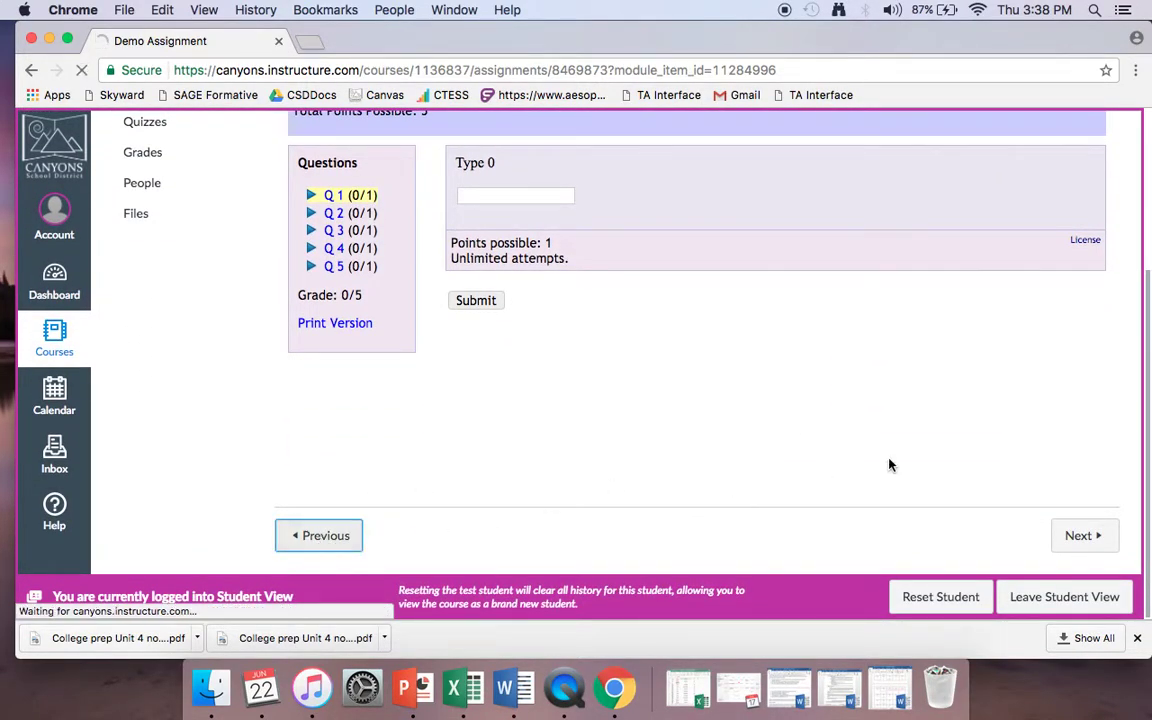
scroll(517, 355, down, 3)
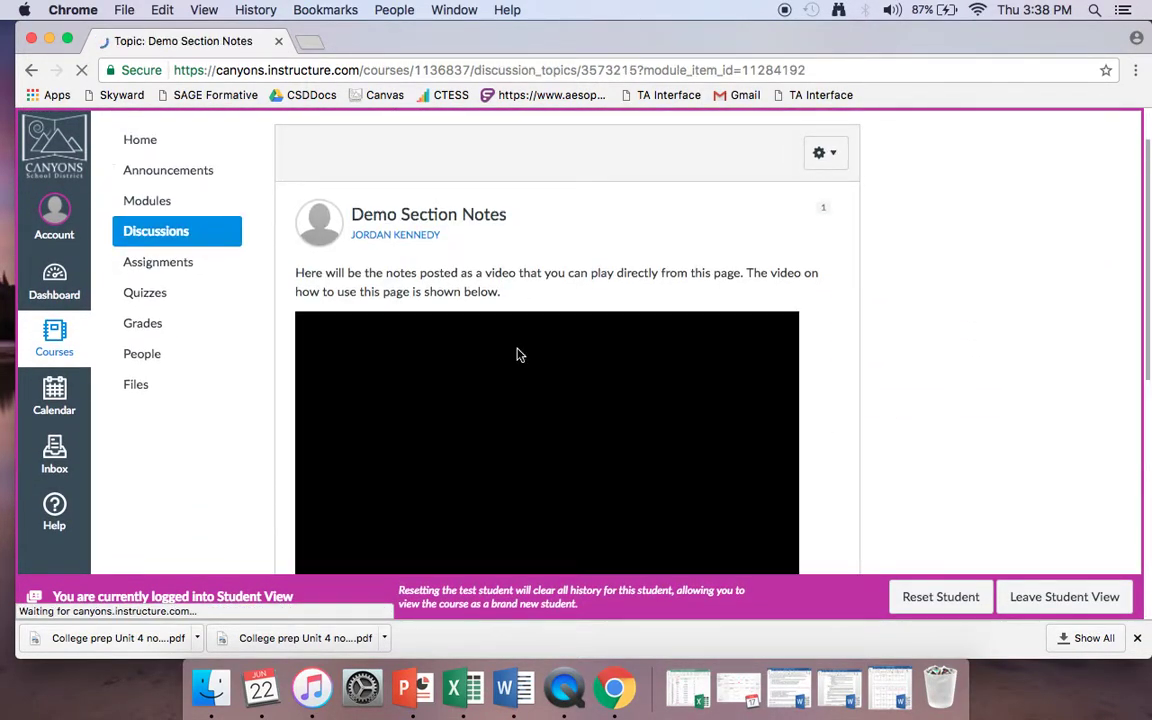
scroll(517, 355, down, 1)
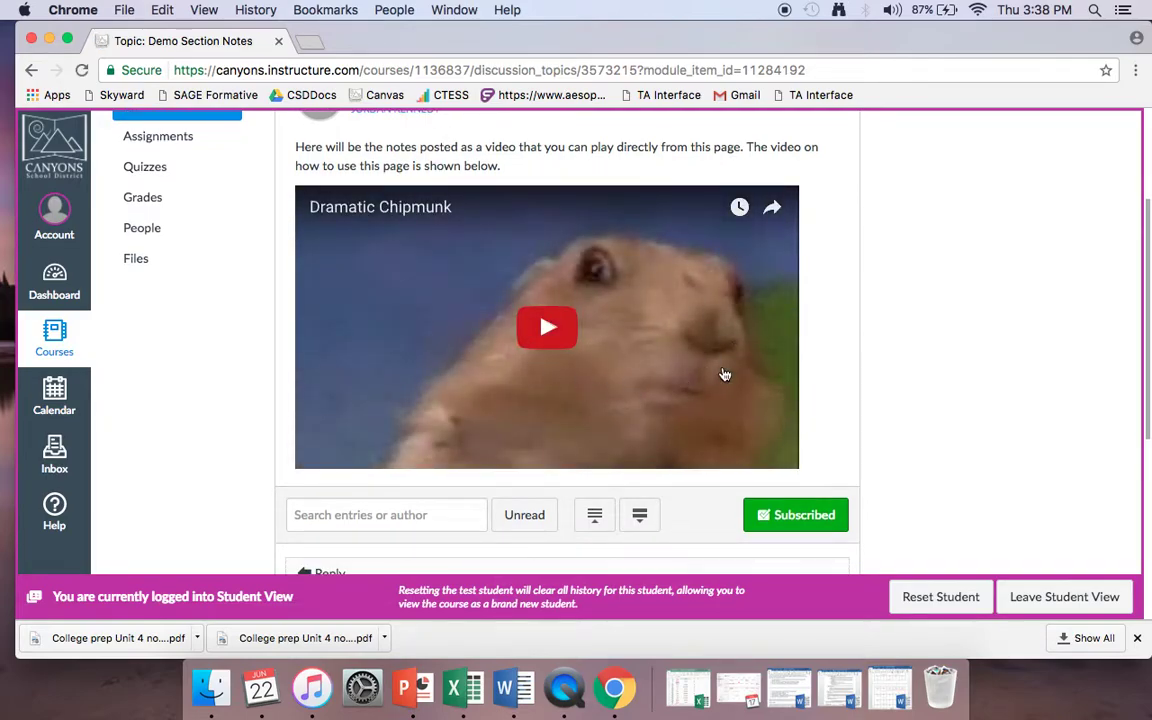
scroll(1105, 455, down, 7)
click(824, 514)
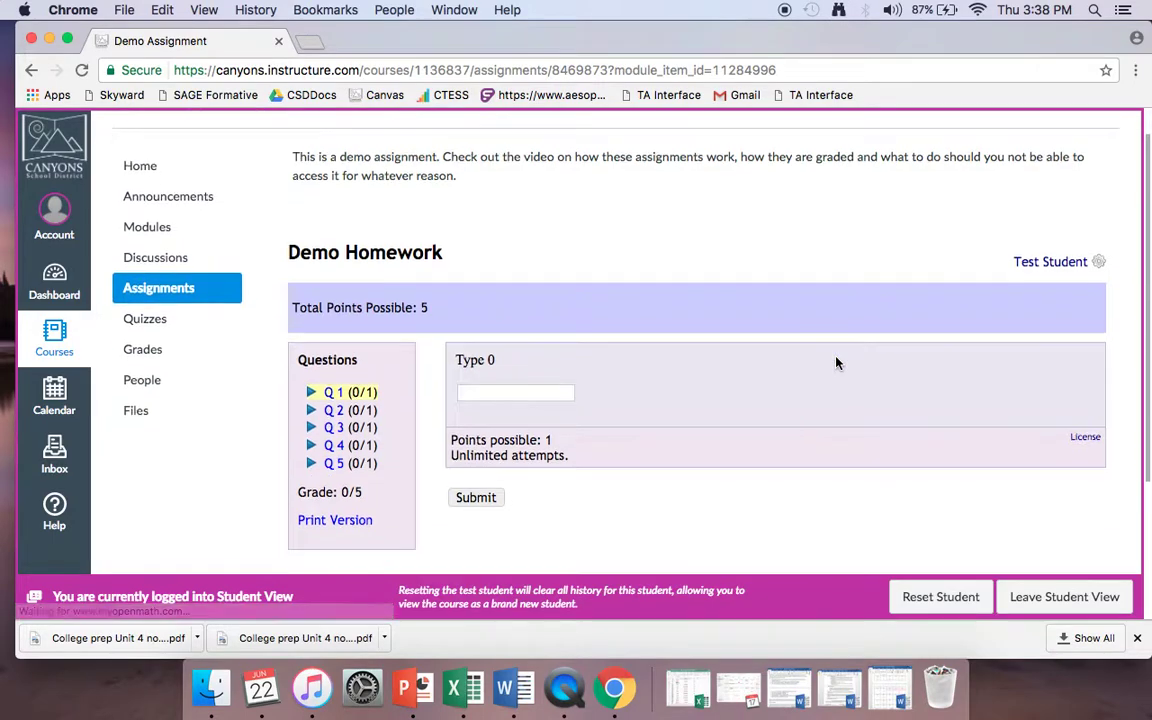
Examine the Demo Assignment page from top to bottom, highlighting its description of how the assignments work.
scroll(741, 372, up, 1)
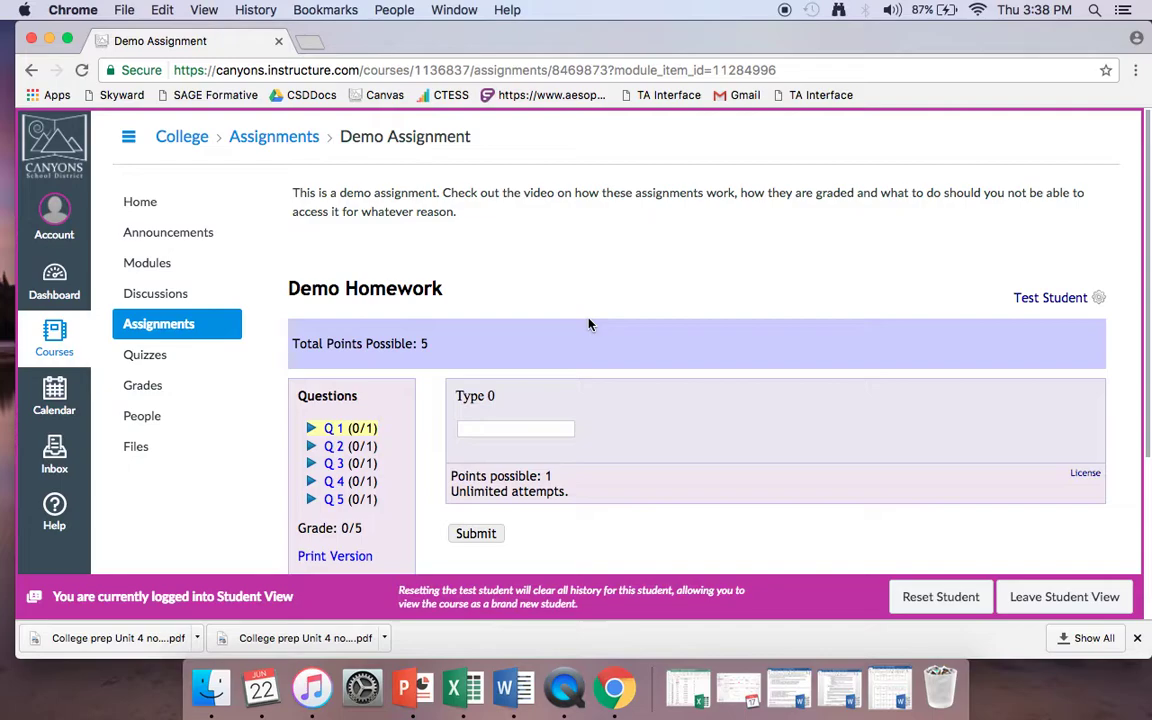
scroll(605, 300, down, 5)
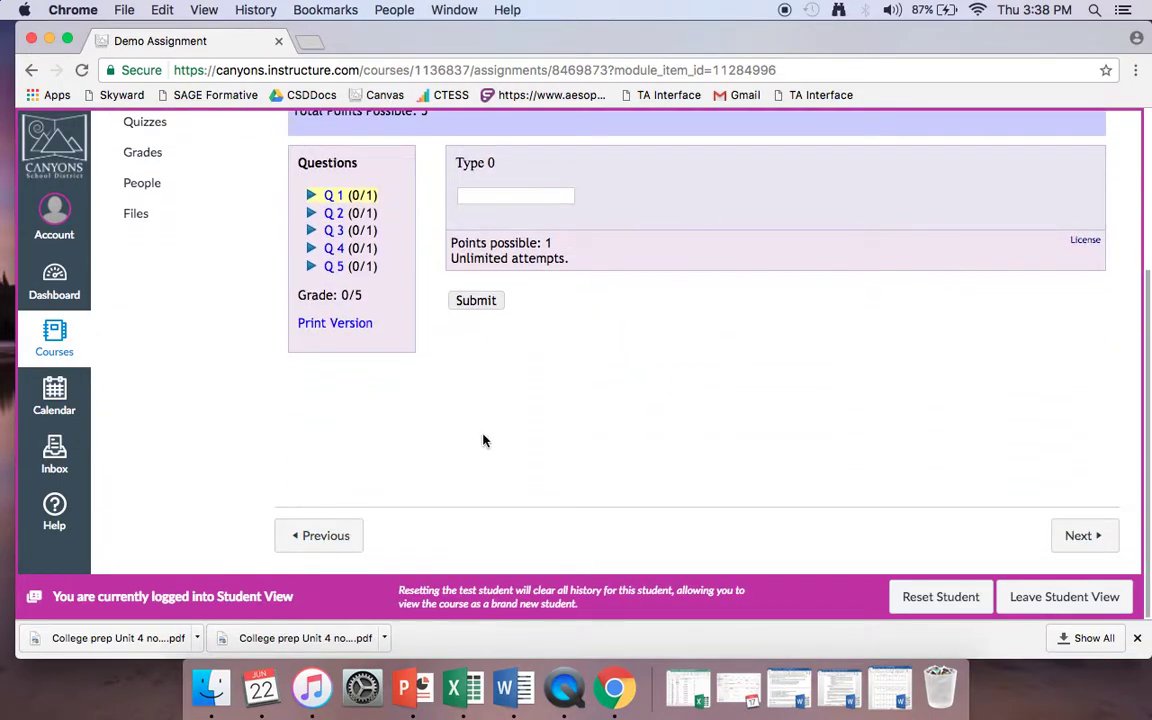
scroll(470, 438, up, 4)
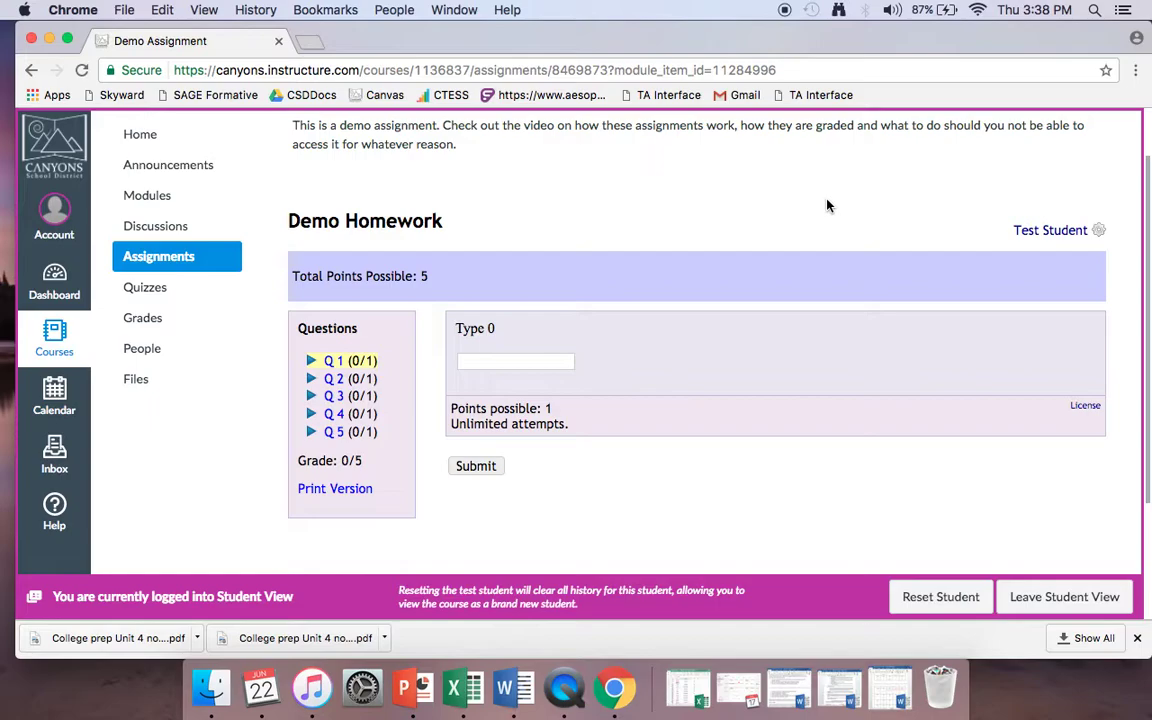
scroll(686, 262, up, 2)
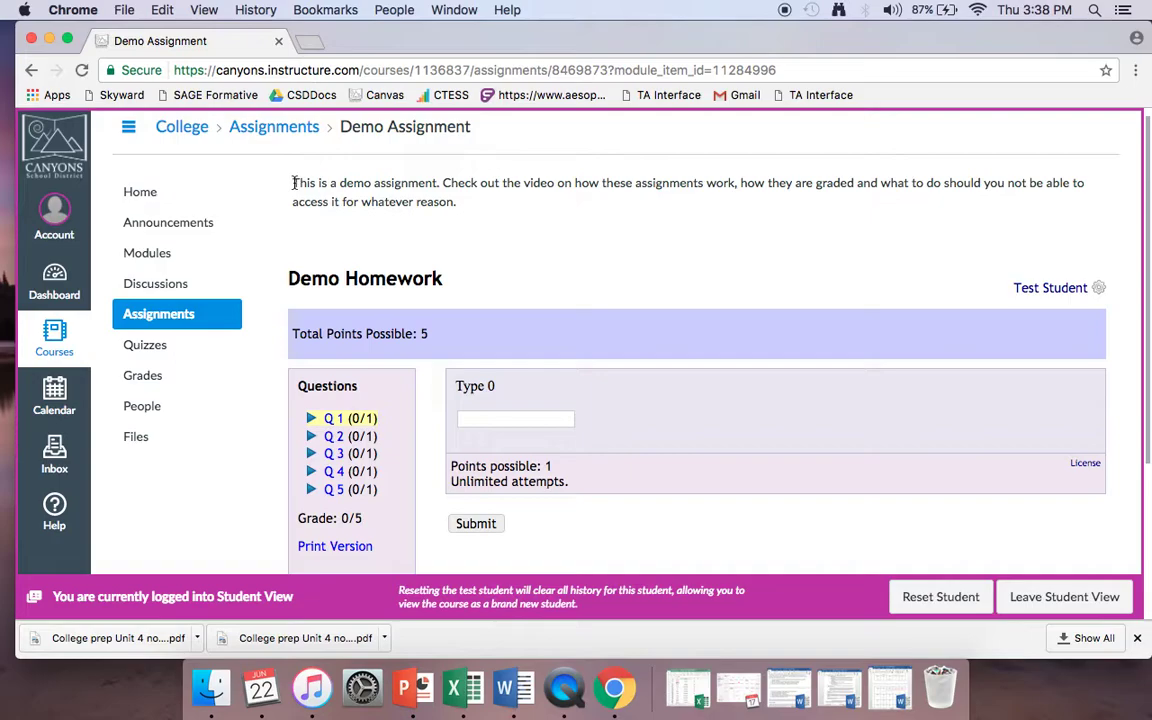
drag(293, 183, 504, 196)
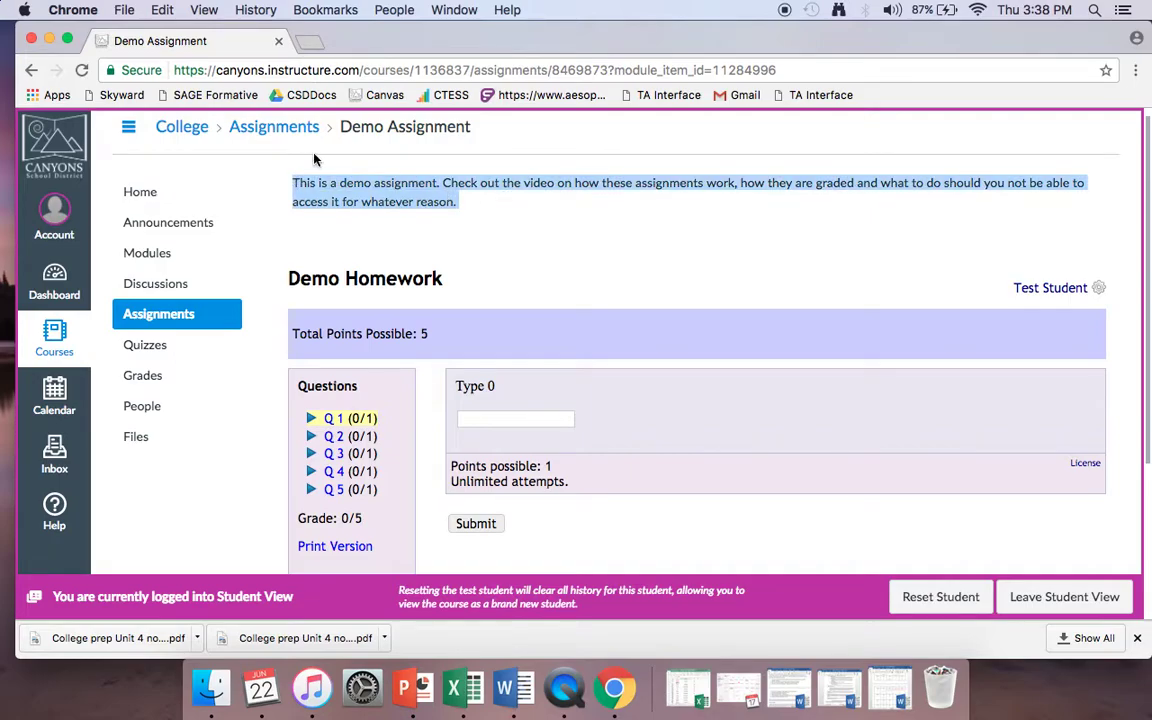
click(503, 225)
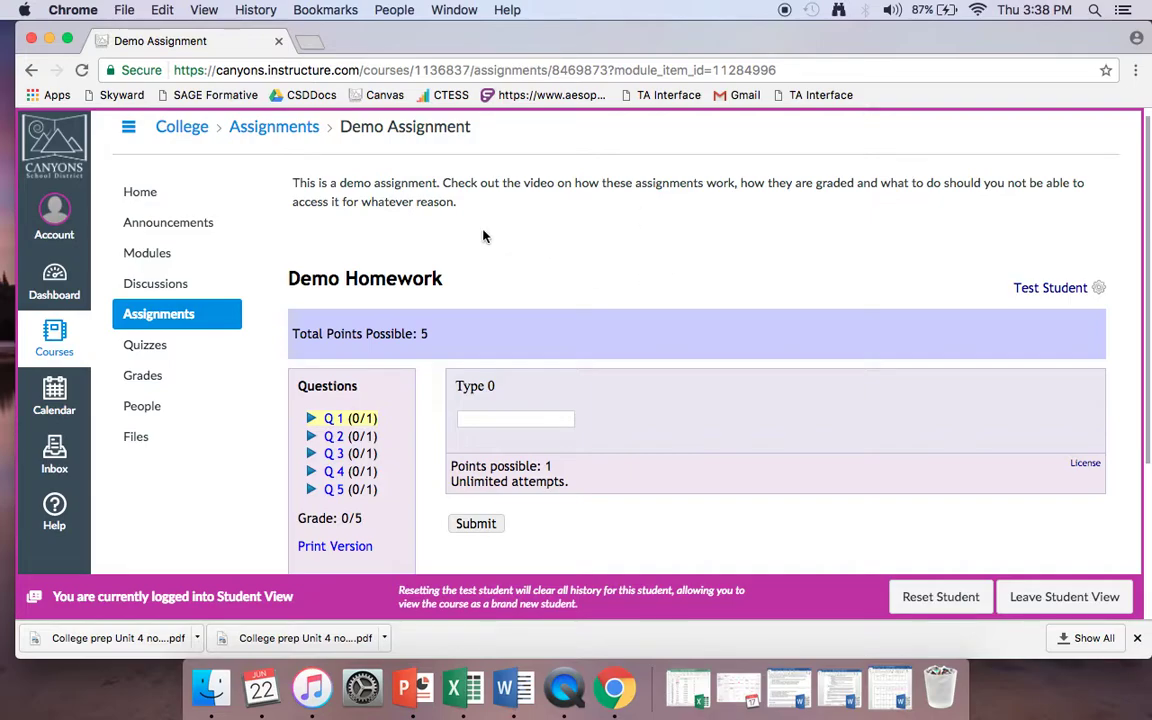
scroll(643, 298, down, 3)
scroll(643, 298, up, 3)
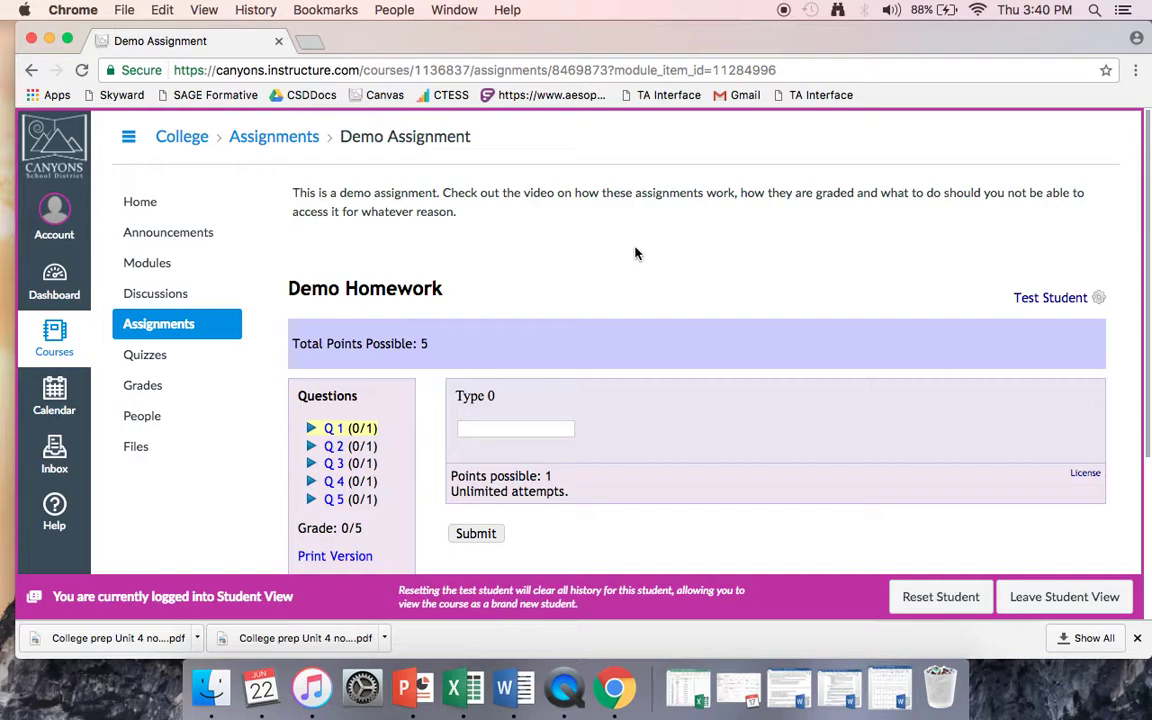
Open the print version of Demo Homework, look over its questions and close it to return to Demo Assignment.
scroll(360, 380, down, 1)
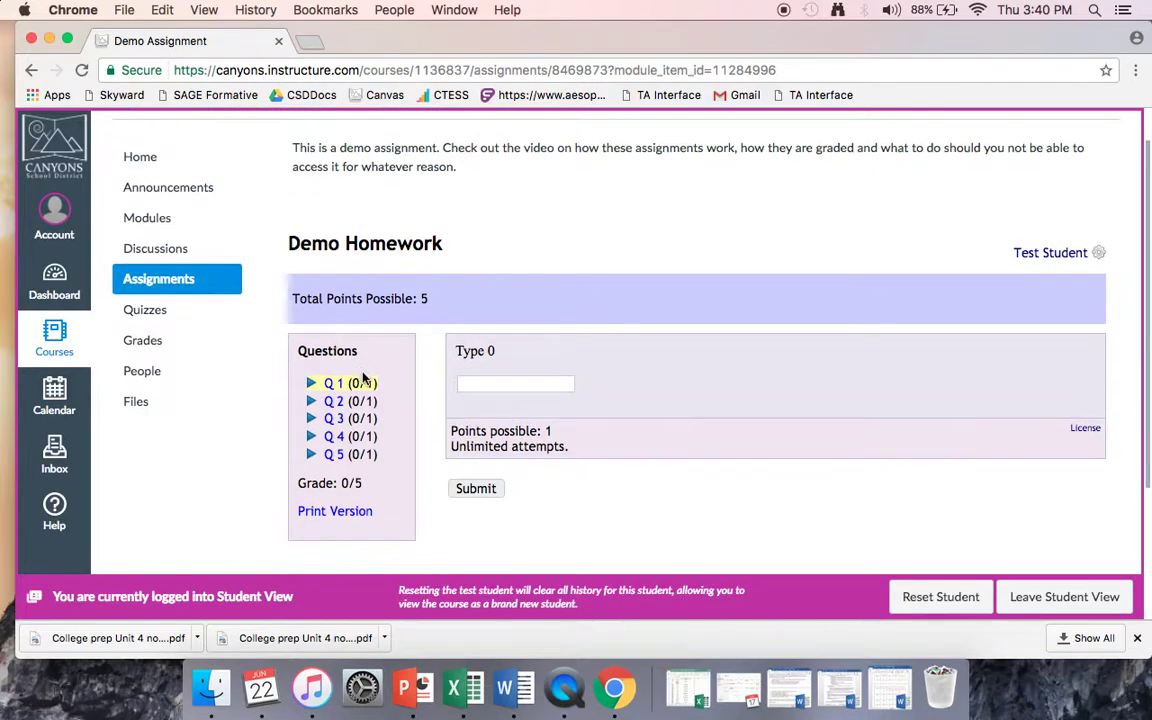
scroll(600, 420, down, 2)
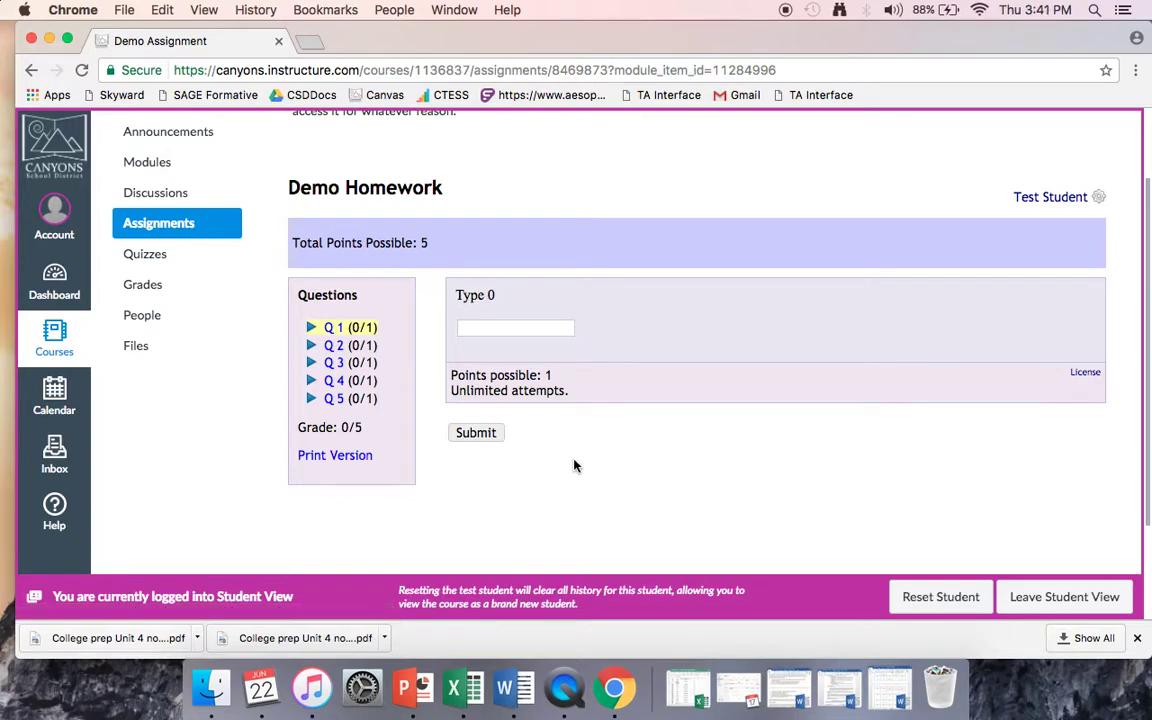
click(310, 458)
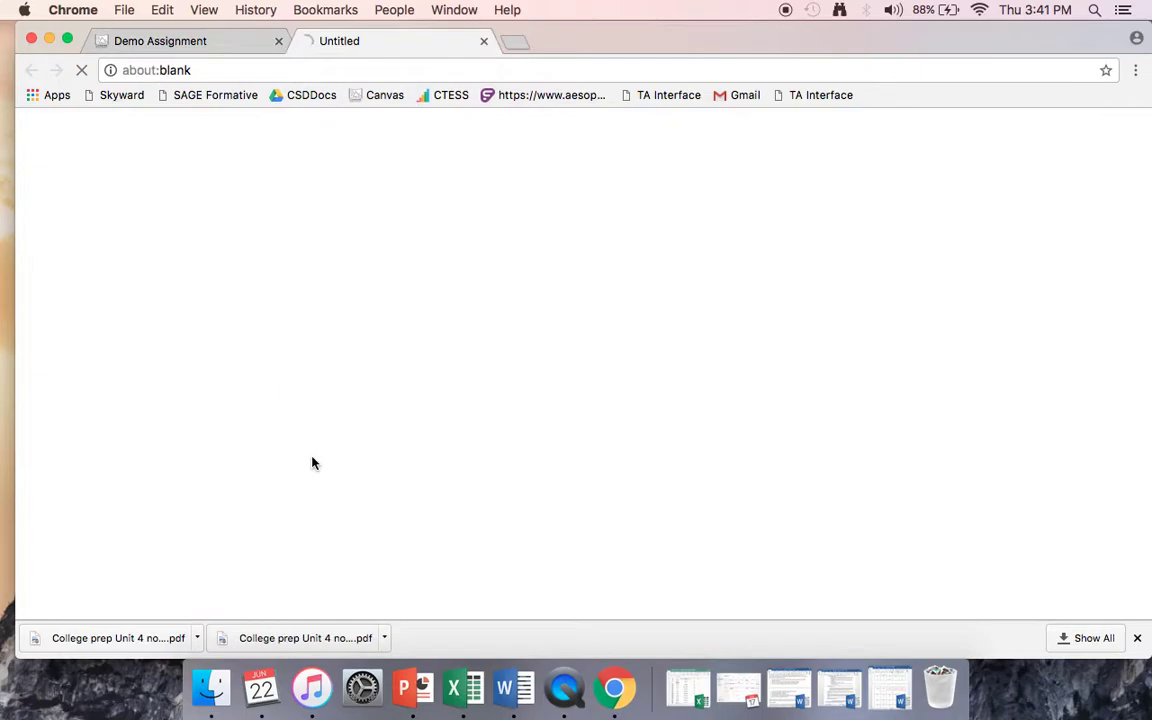
scroll(553, 487, down, 3)
scroll(553, 487, up, 4)
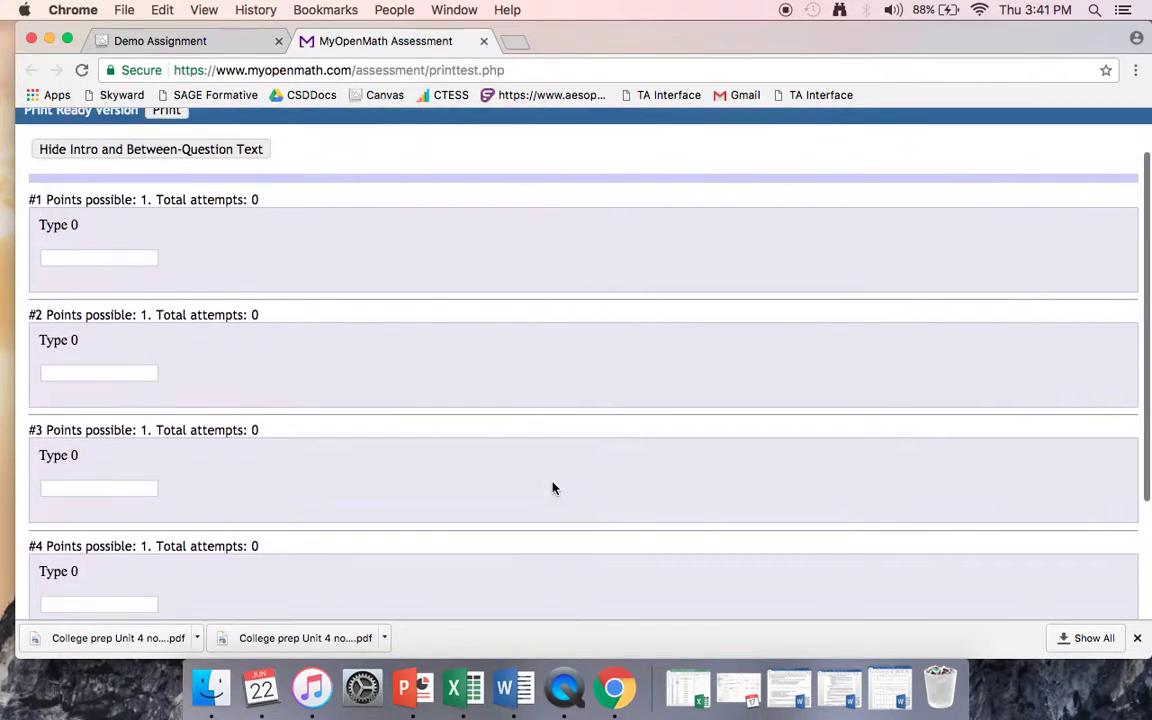
click(483, 41)
scroll(548, 373, down, 1)
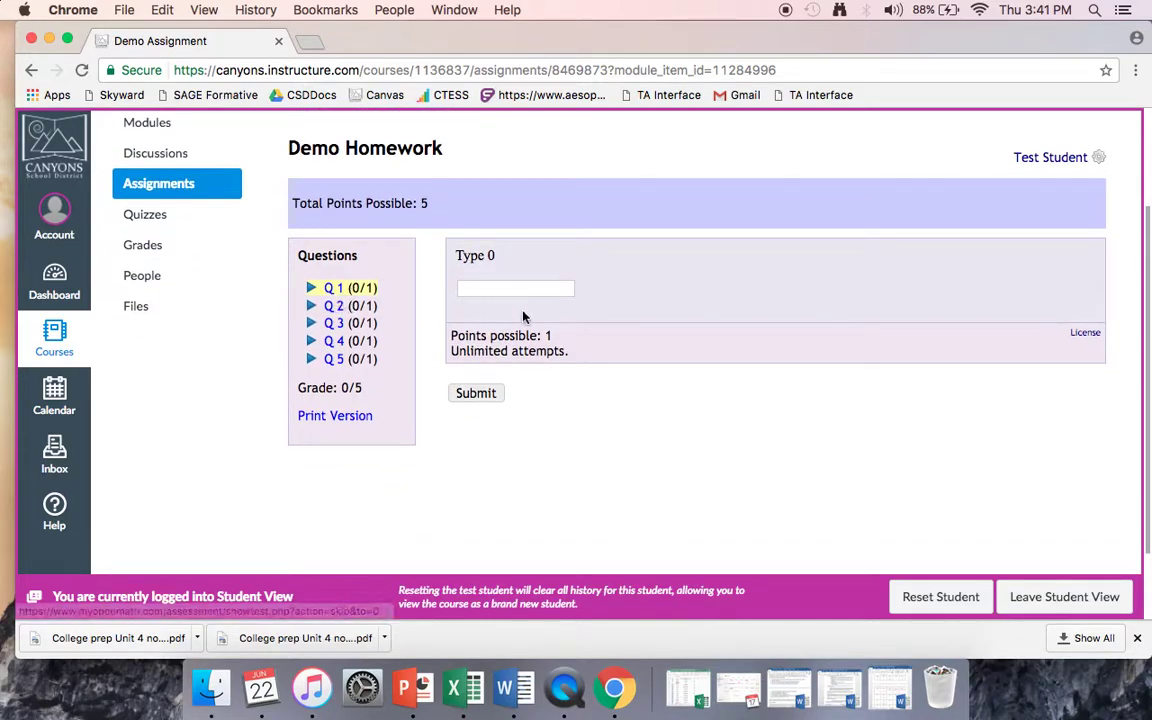
scroll(651, 381, up, 1)
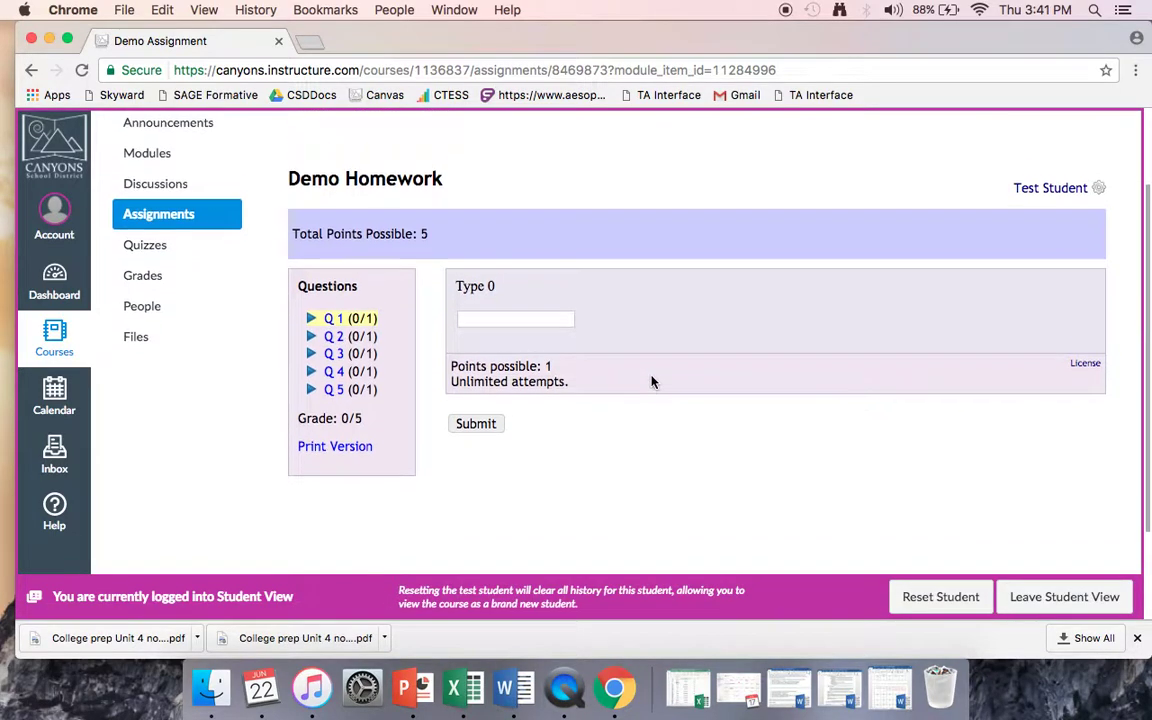
scroll(686, 476, up, 1)
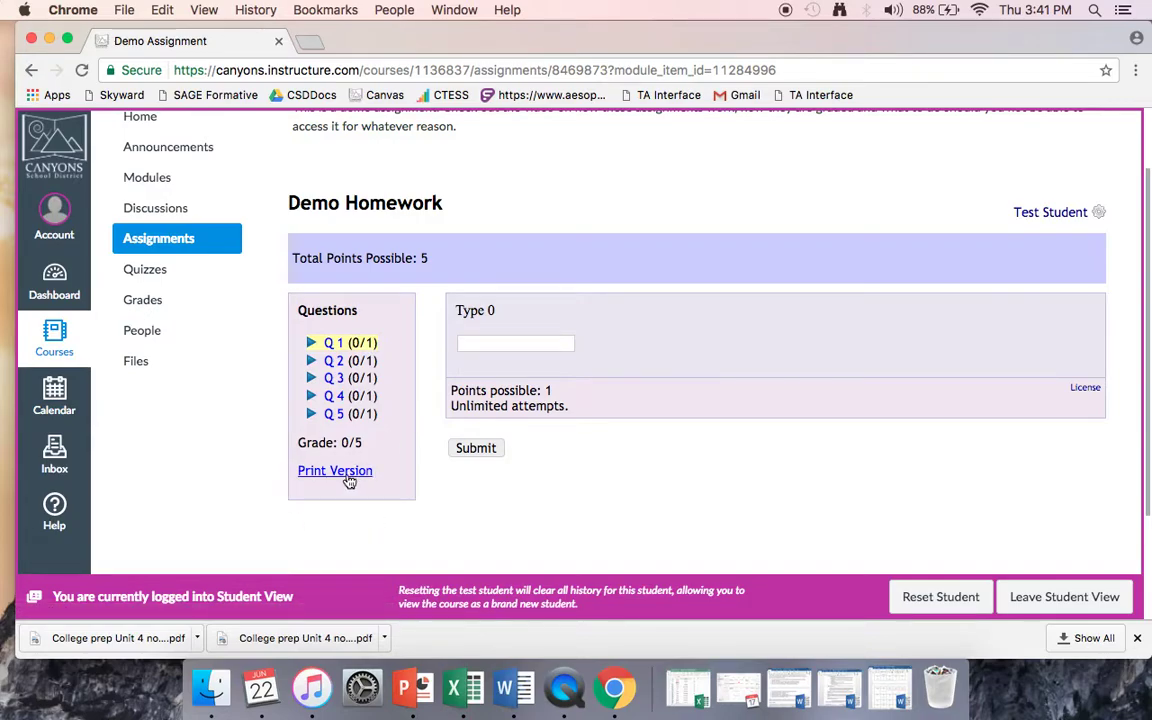
Look over the Demo Homework page again, reopen its print version, view the questions and return to Demo Assignment.
scroll(640, 496, up, 2)
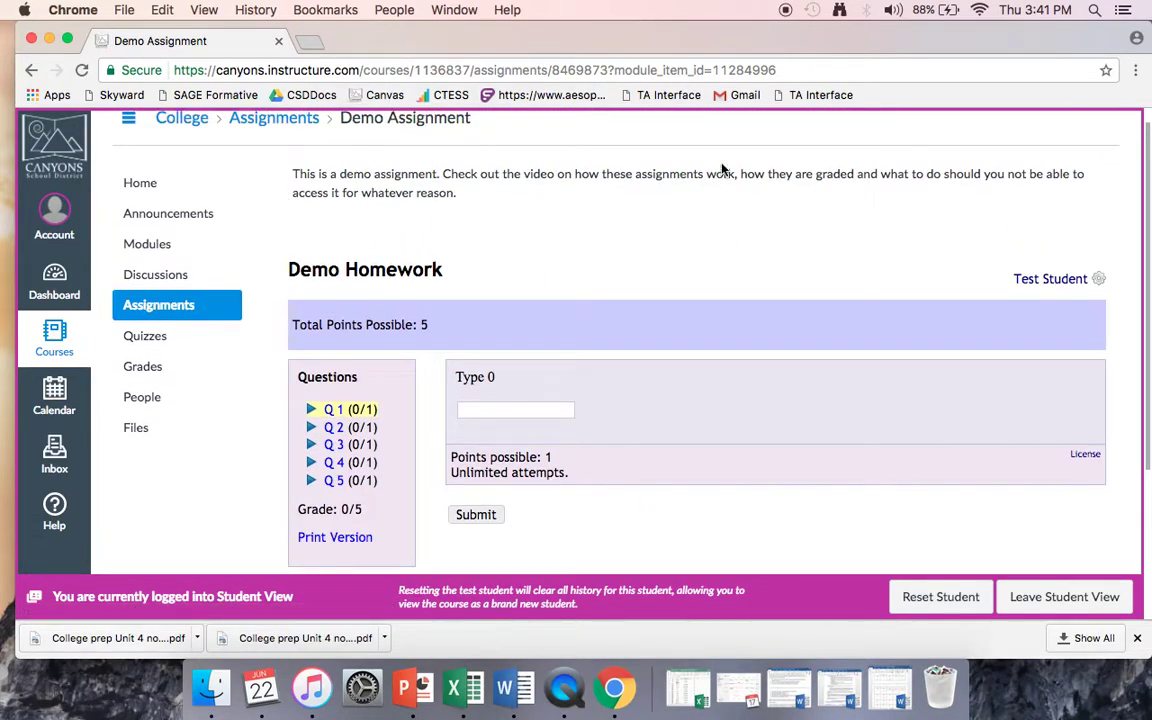
scroll(803, 486, down, 1)
scroll(650, 494, down, 3)
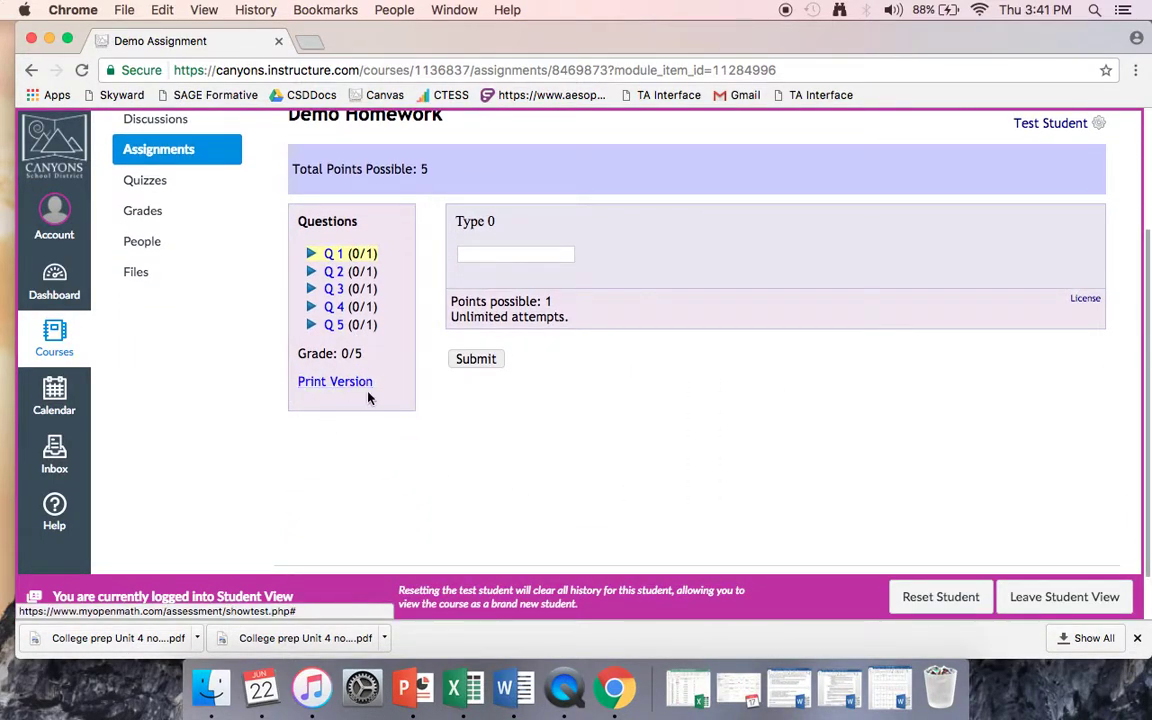
click(335, 381)
scroll(671, 391, down, 5)
scroll(671, 393, up, 5)
click(484, 41)
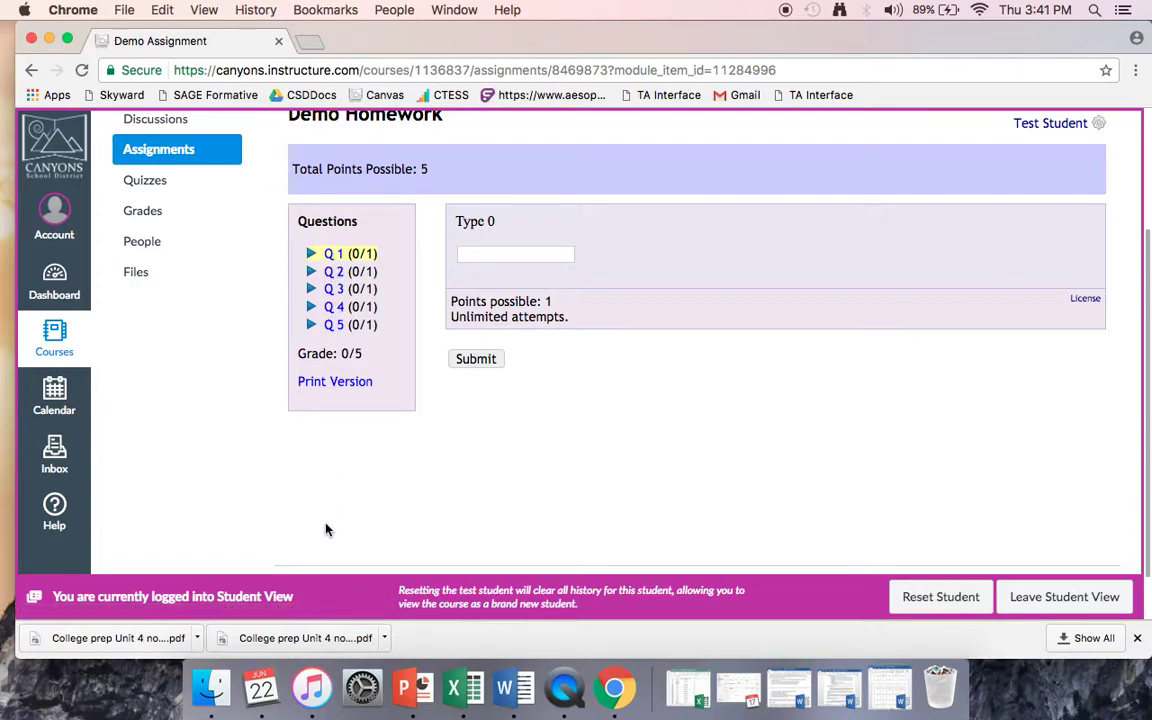
Answer question 1 of Demo Homework with 0 and submit it.
scroll(325, 529, down, 2)
scroll(325, 529, up, 3)
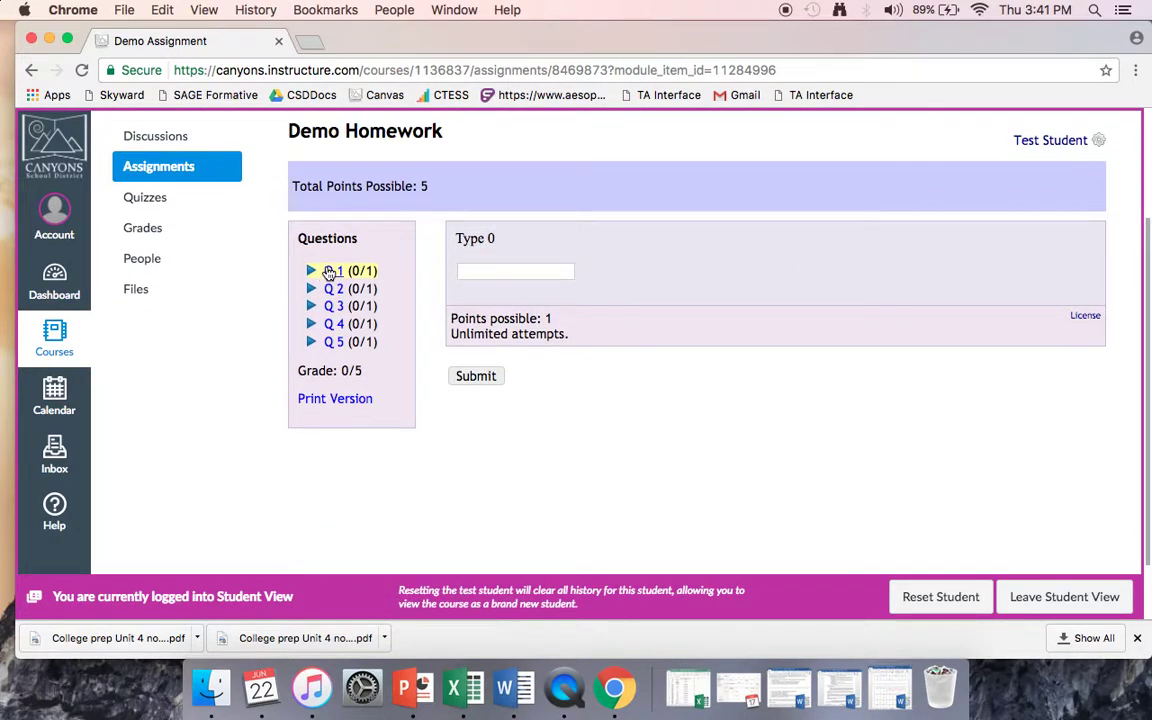
scroll(307, 284, up, 1)
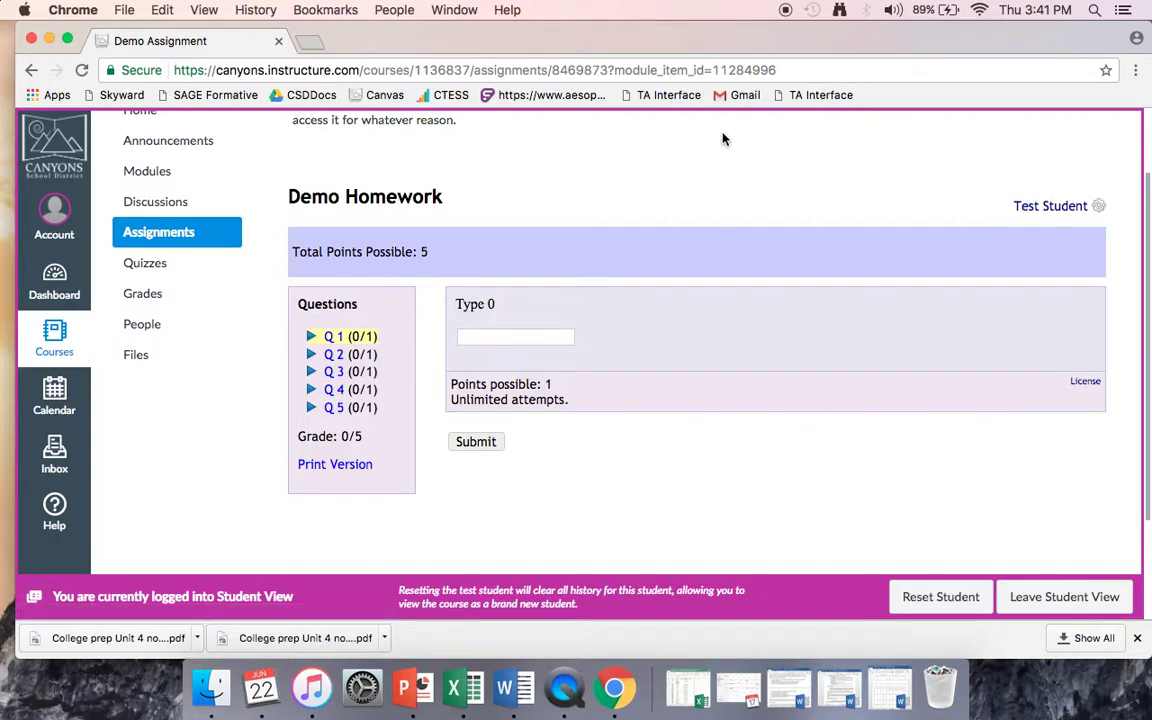
scroll(609, 447, down, 3)
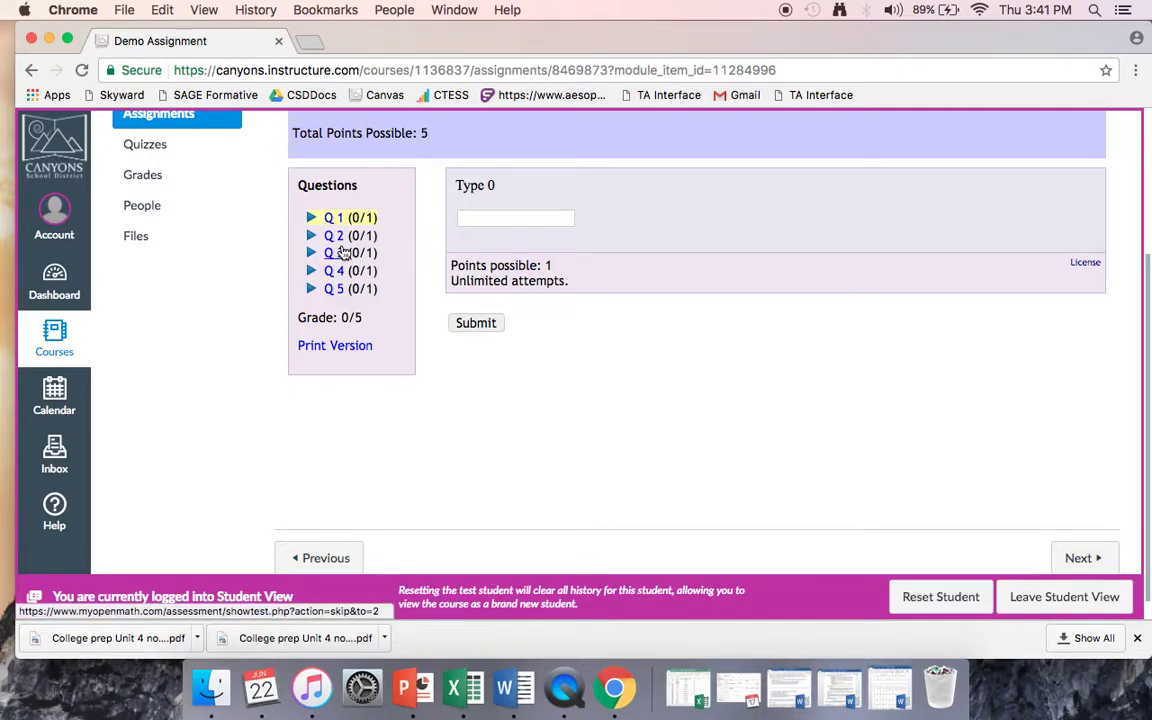
scroll(342, 252, up, 1)
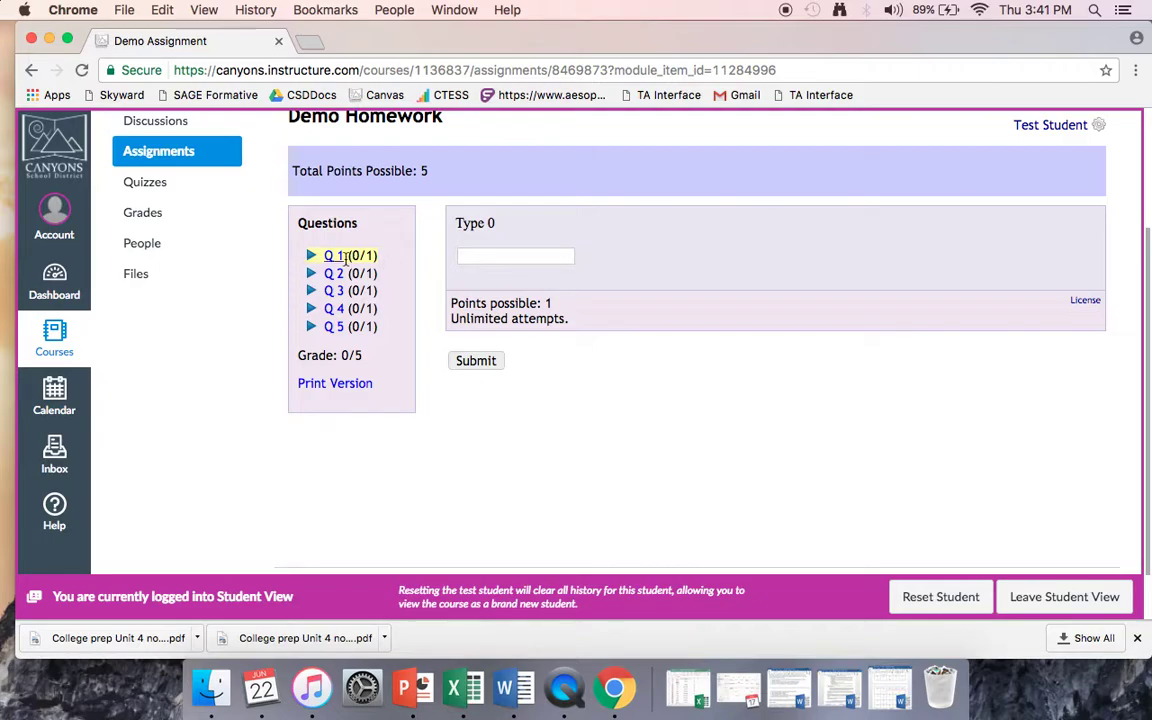
click(510, 256)
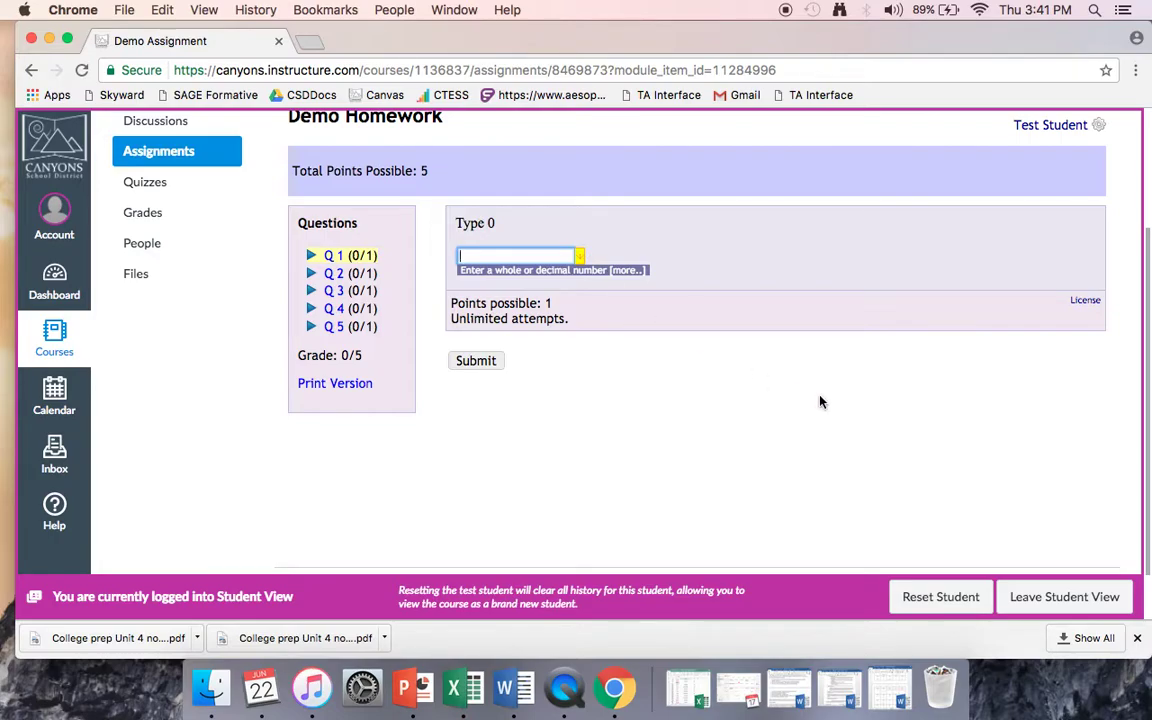
click(484, 362)
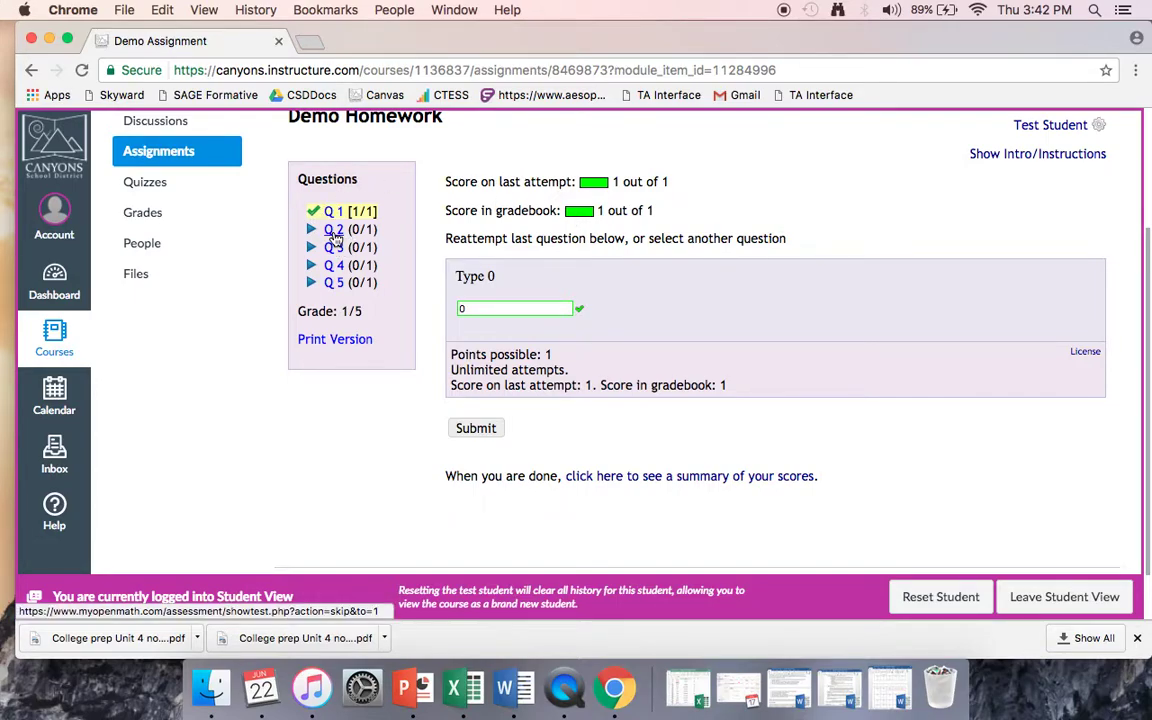
Open question 2 of Demo Homework and submit the deliberately wrong answer 3.
scroll(614, 332, down, 2)
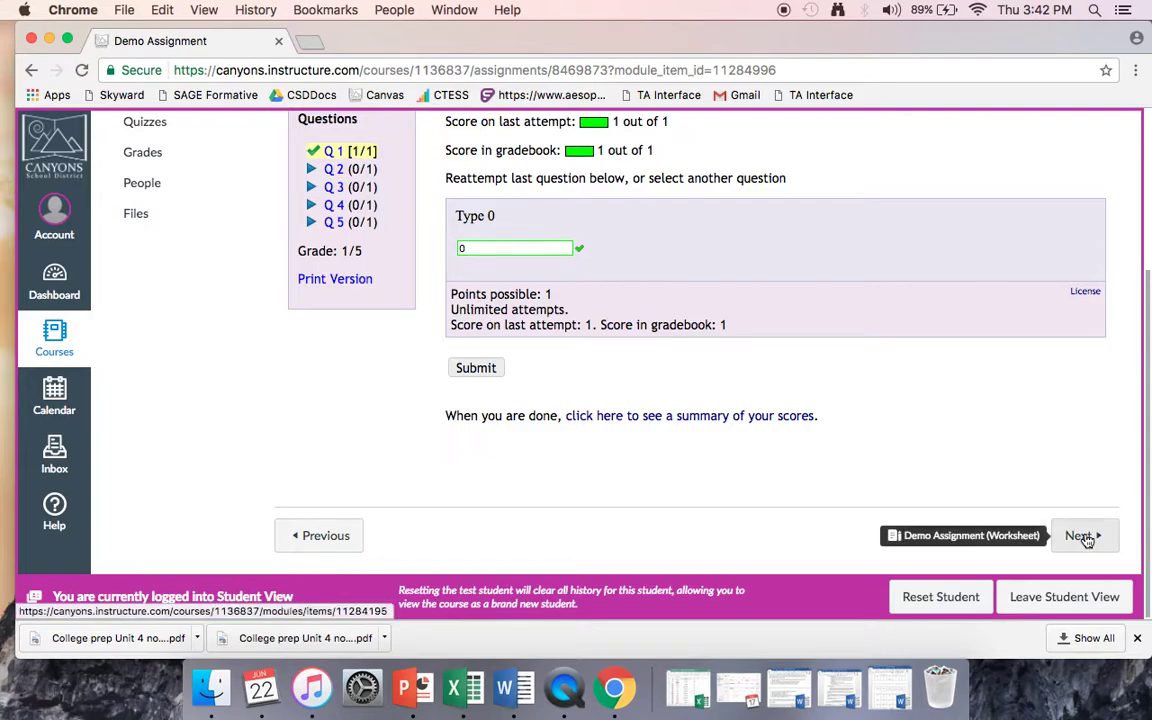
scroll(879, 484, up, 1)
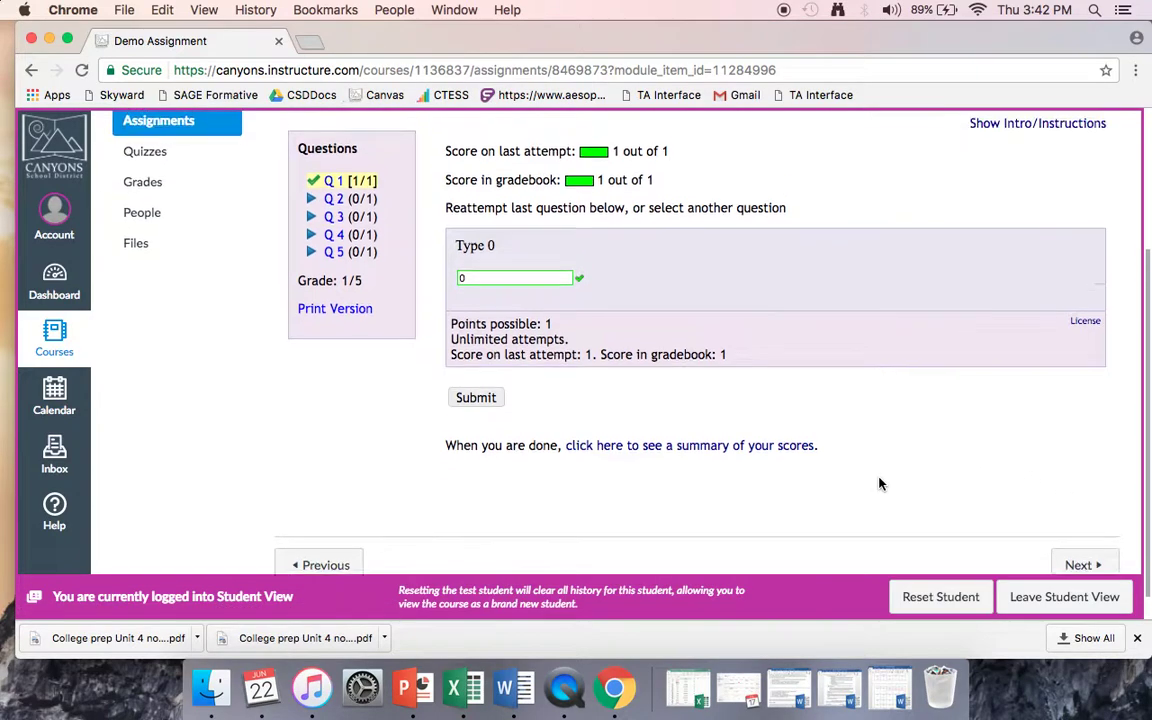
scroll(879, 484, up, 2)
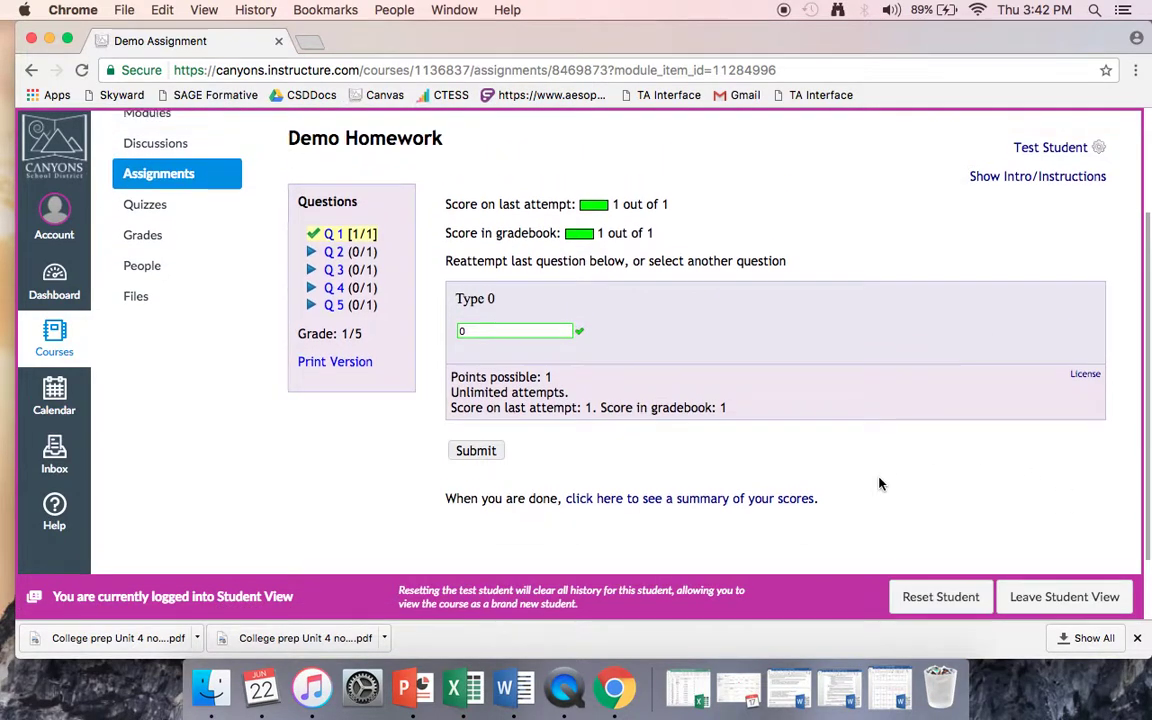
click(336, 256)
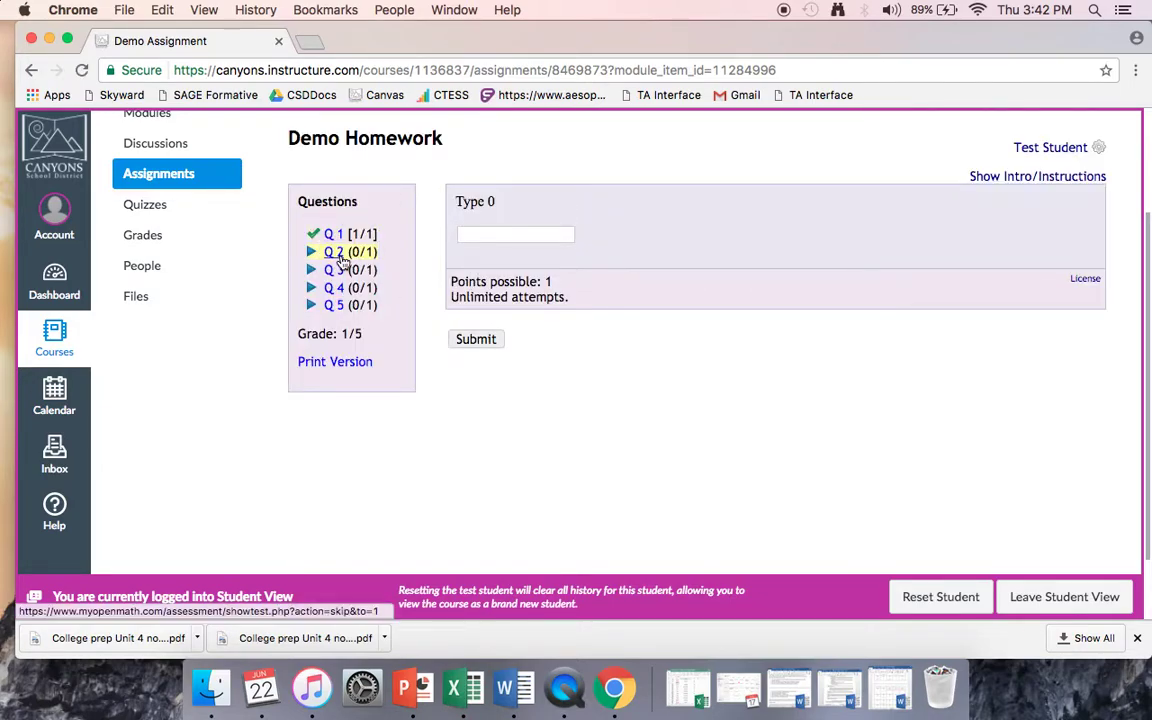
click(488, 234)
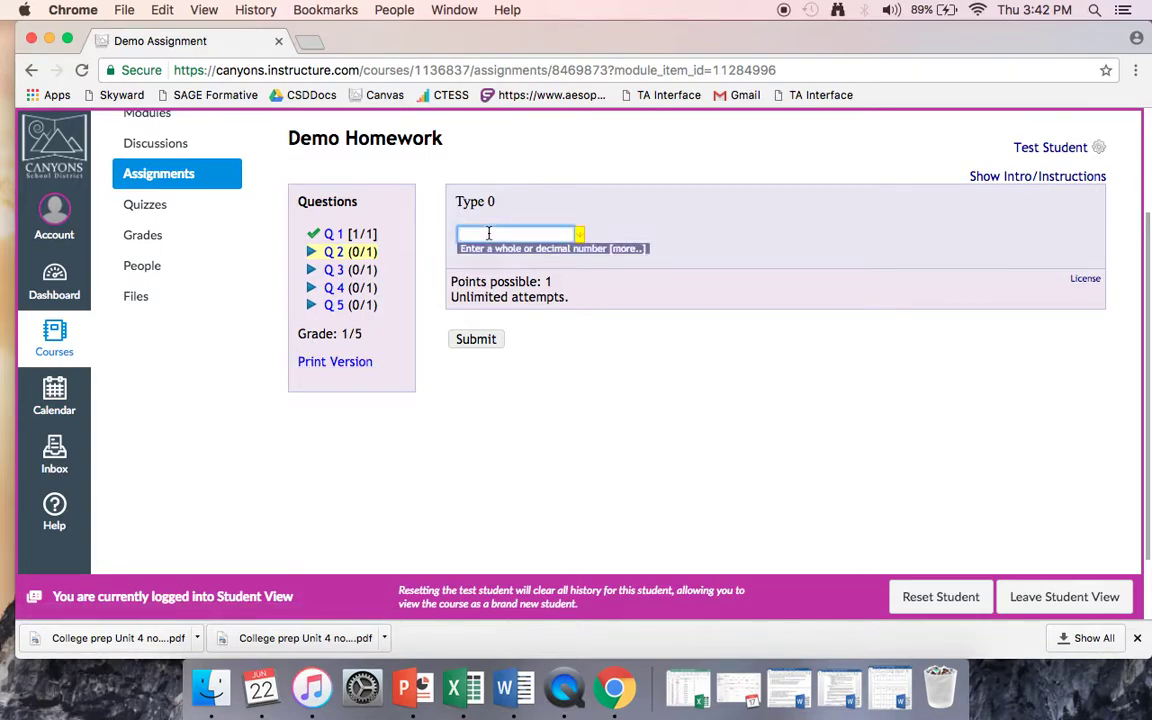
text(3)
click(476, 339)
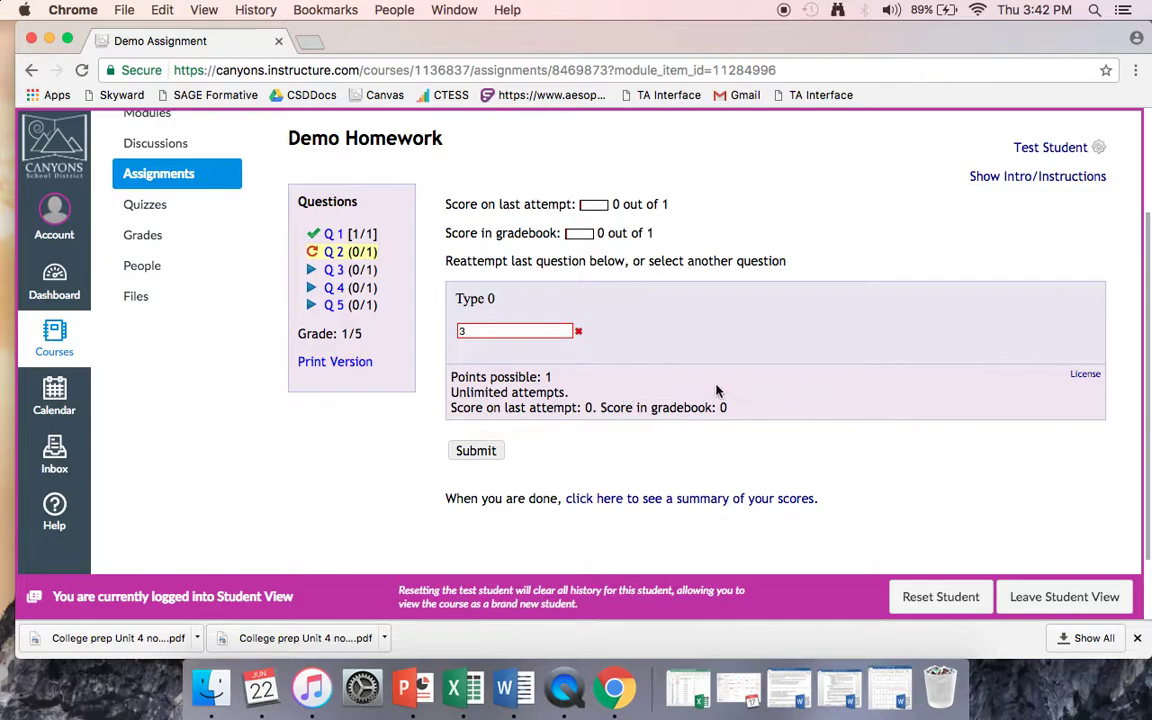
Highlight the last-attempt score label of question 2, replace the answer with 0 and resubmit it.
drag(445, 205, 574, 205)
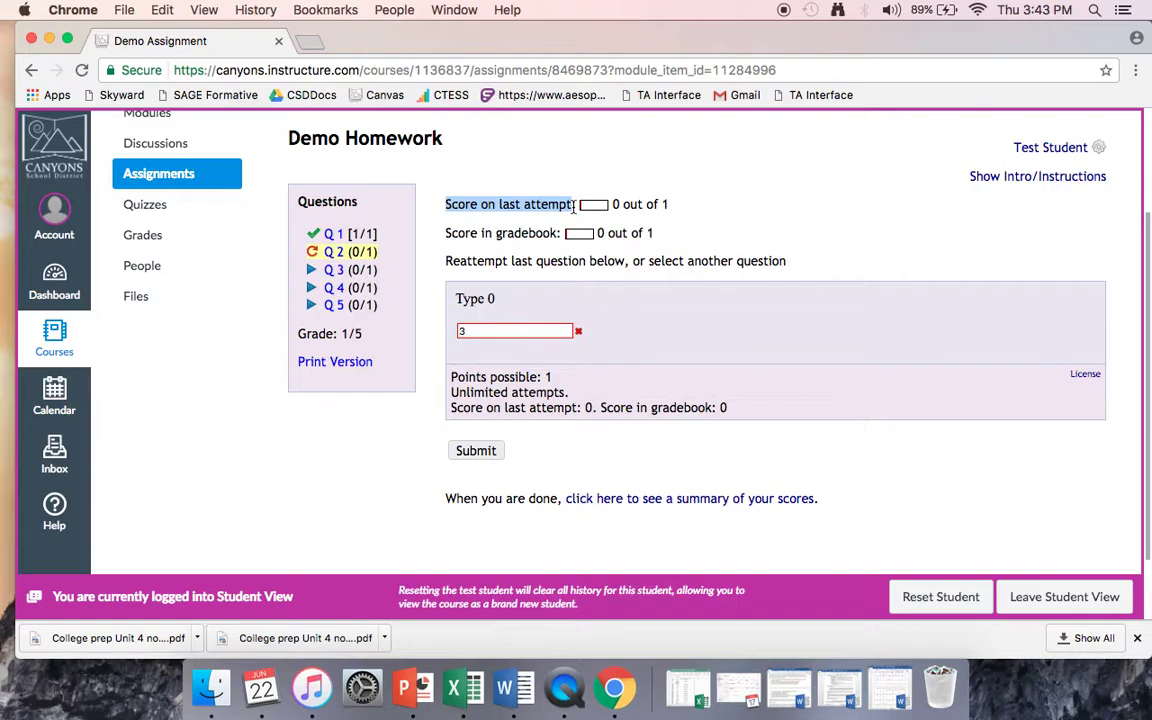
click(515, 331)
key(BackSpace)
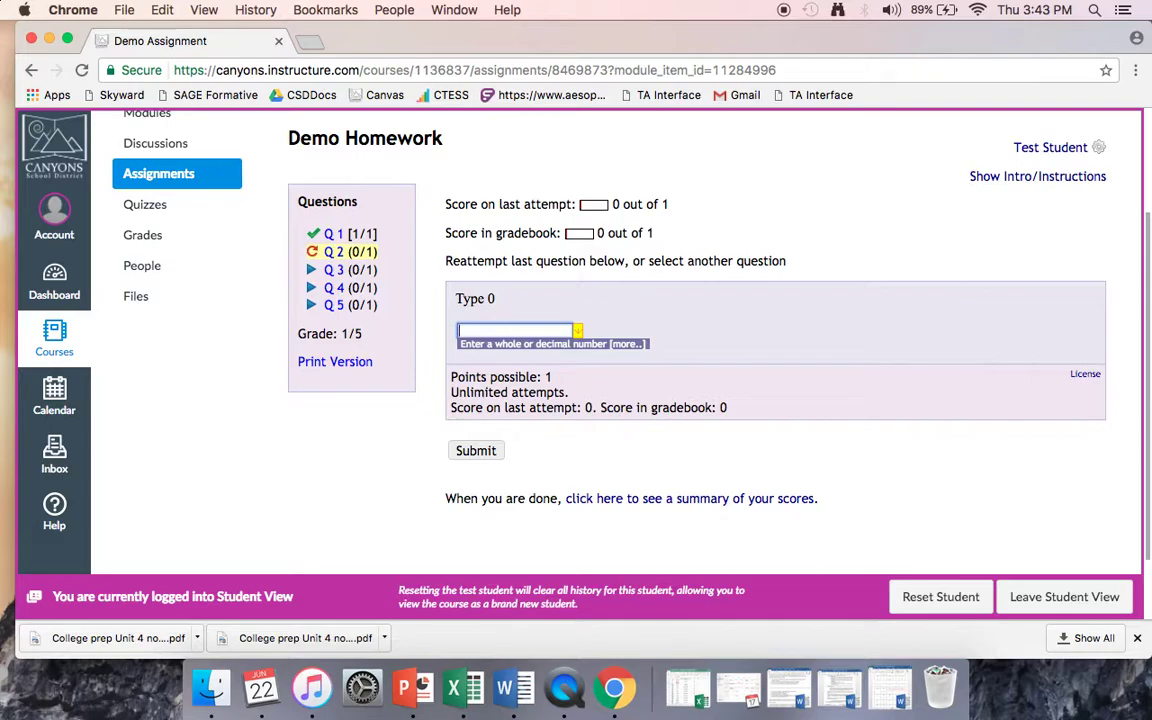
text(0)
click(479, 450)
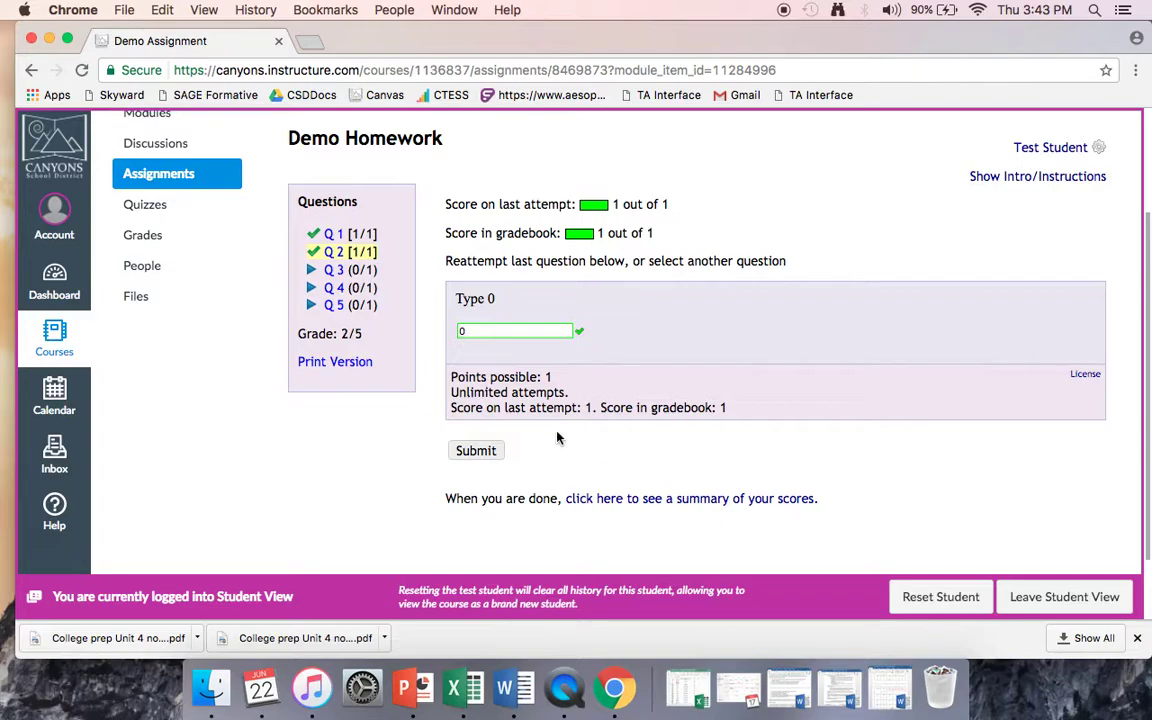
Open question 3 of Demo Homework, answer it with 0 and submit it.
click(333, 270)
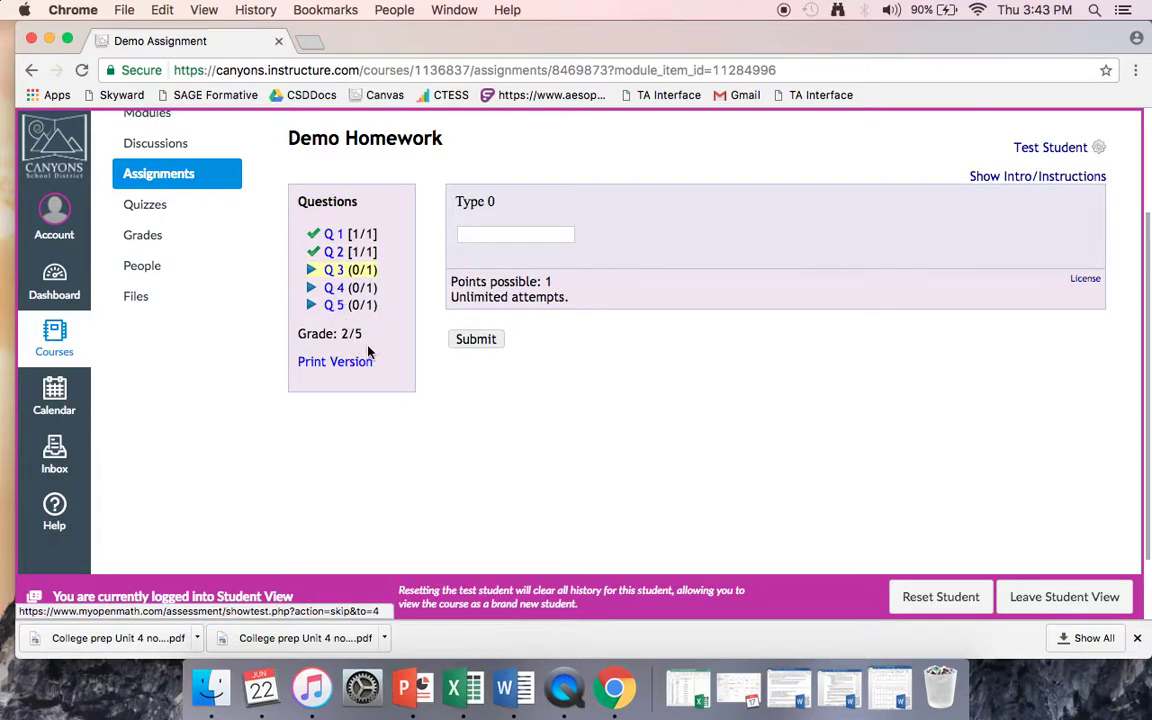
click(514, 228)
text(0)
click(468, 342)
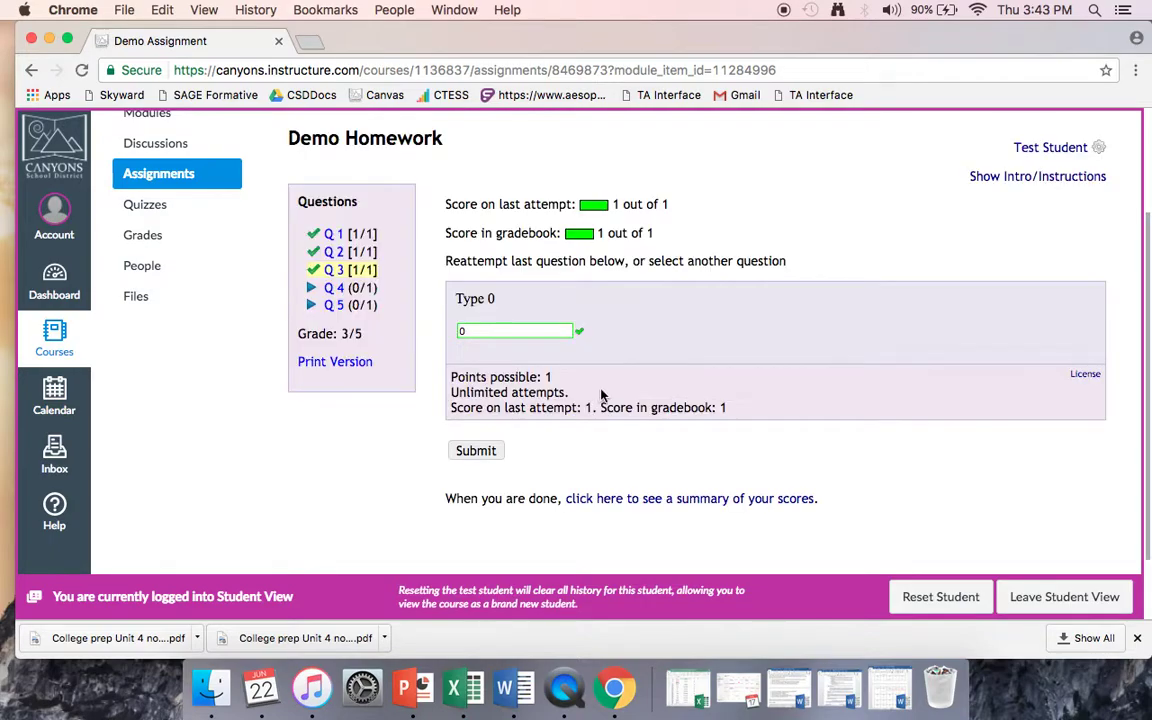
Look over the Demo Homework scores, advance to the next module item, Demo Assignment (Worksheet), and view its page.
scroll(745, 380, down, 1)
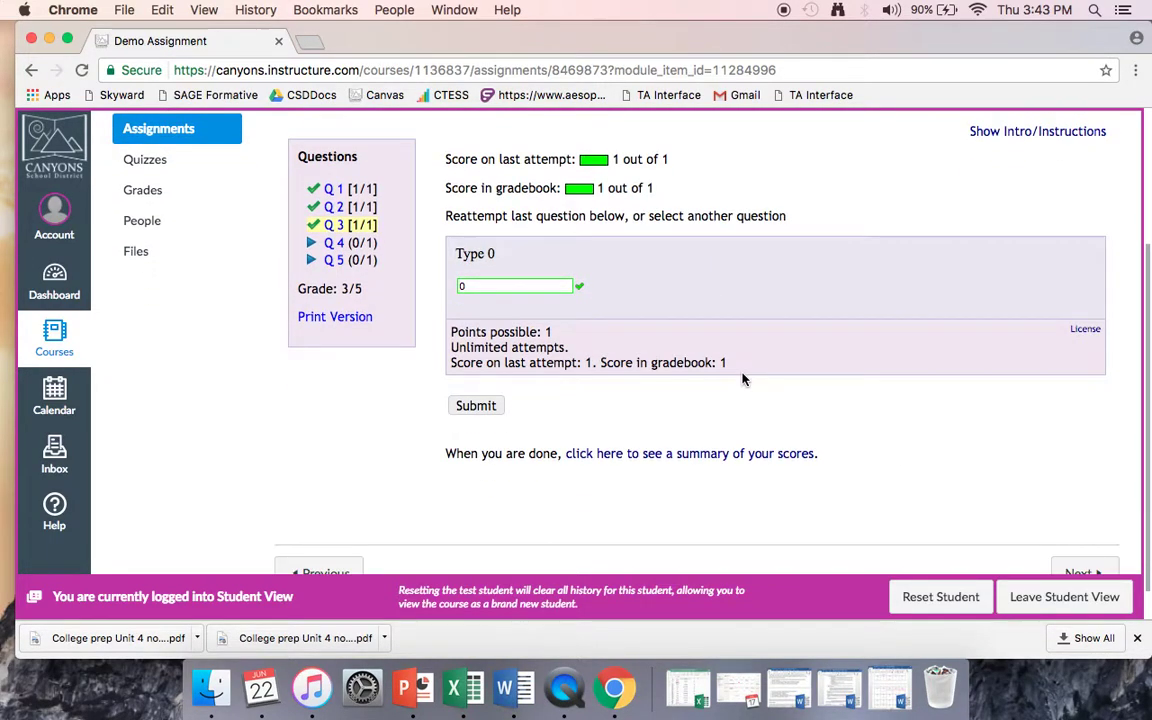
scroll(779, 411, up, 3)
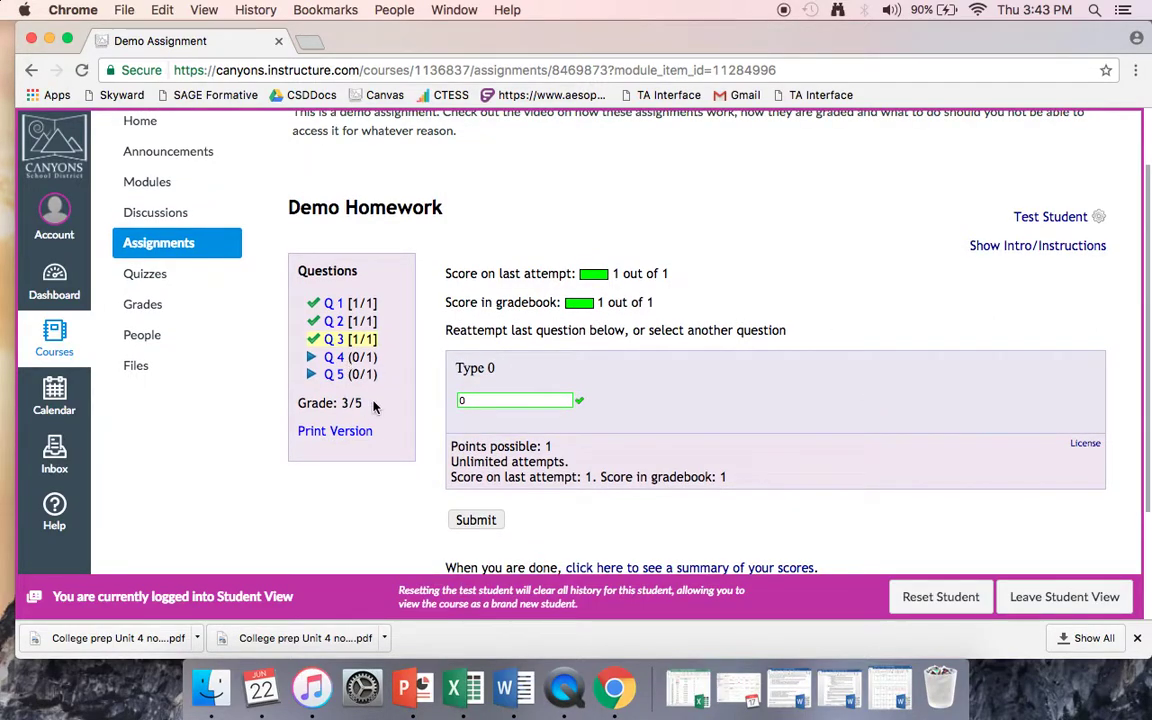
scroll(851, 264, down, 1)
scroll(851, 264, down, 2)
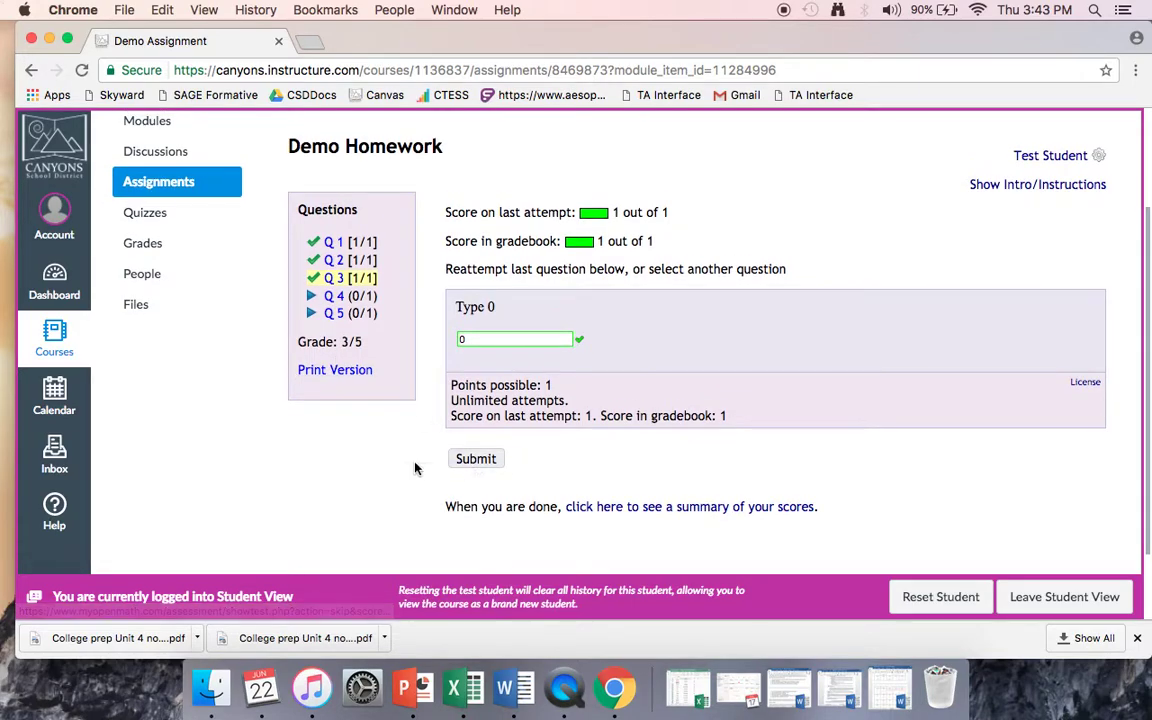
scroll(414, 468, down, 2)
click(1095, 535)
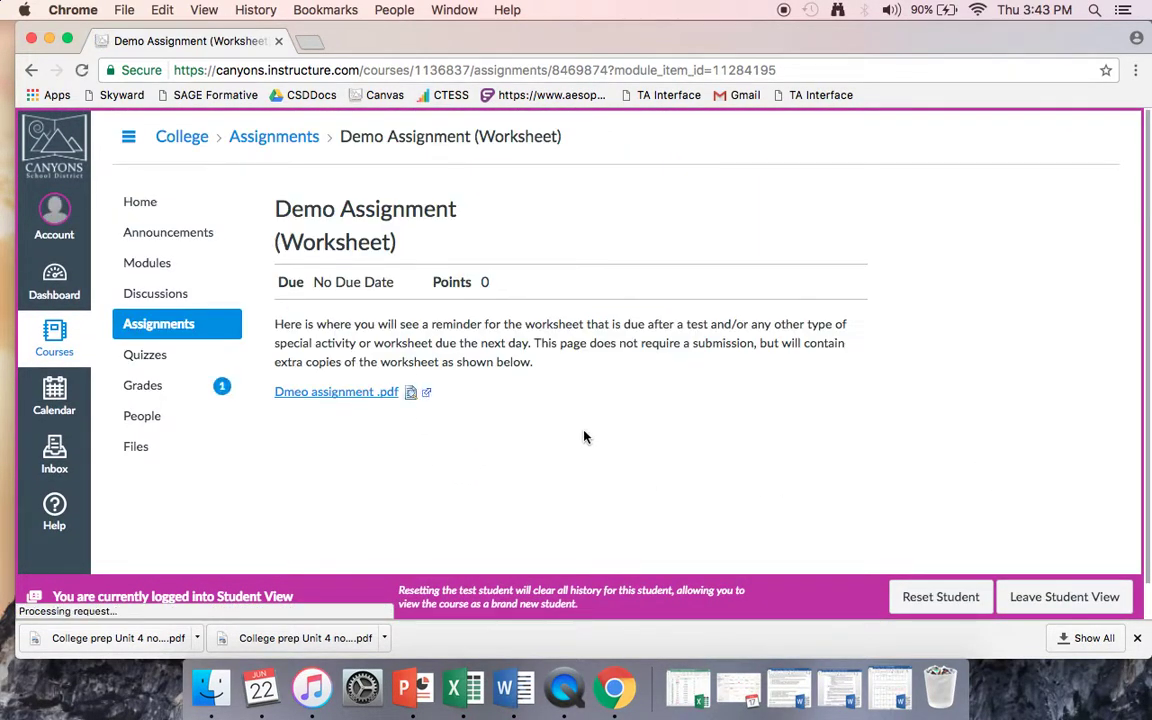
scroll(850, 380, down, 2)
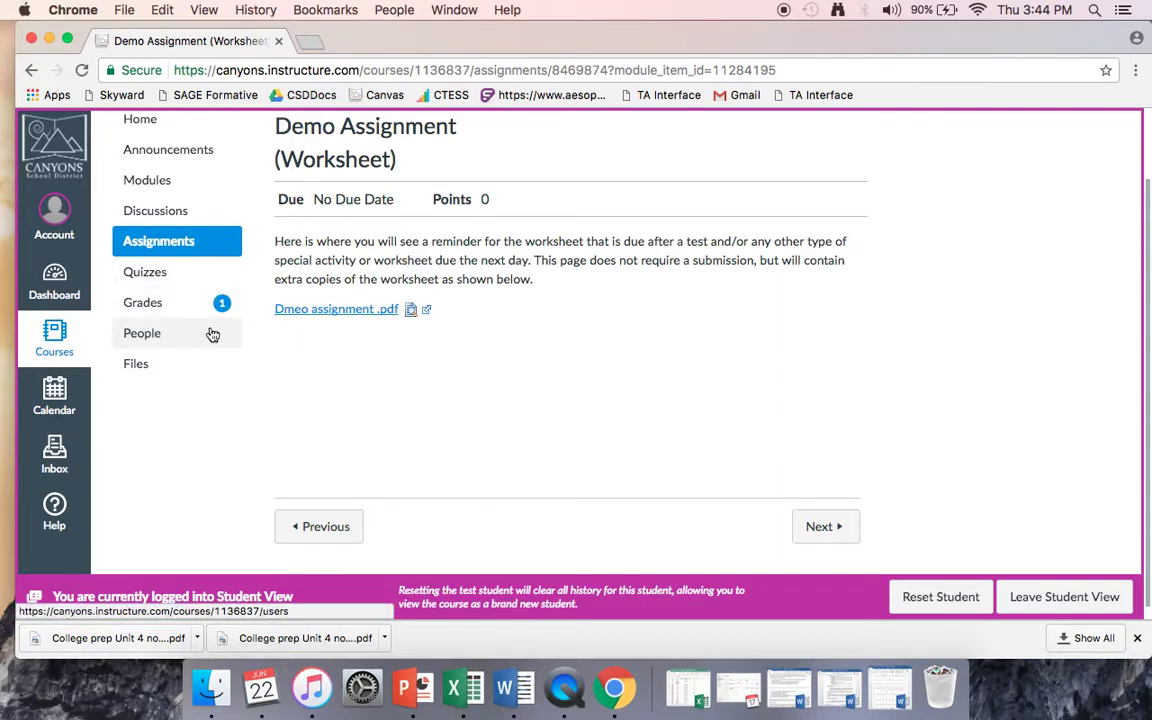
Open the course grades and look through the whole list of assignments.
click(158, 312)
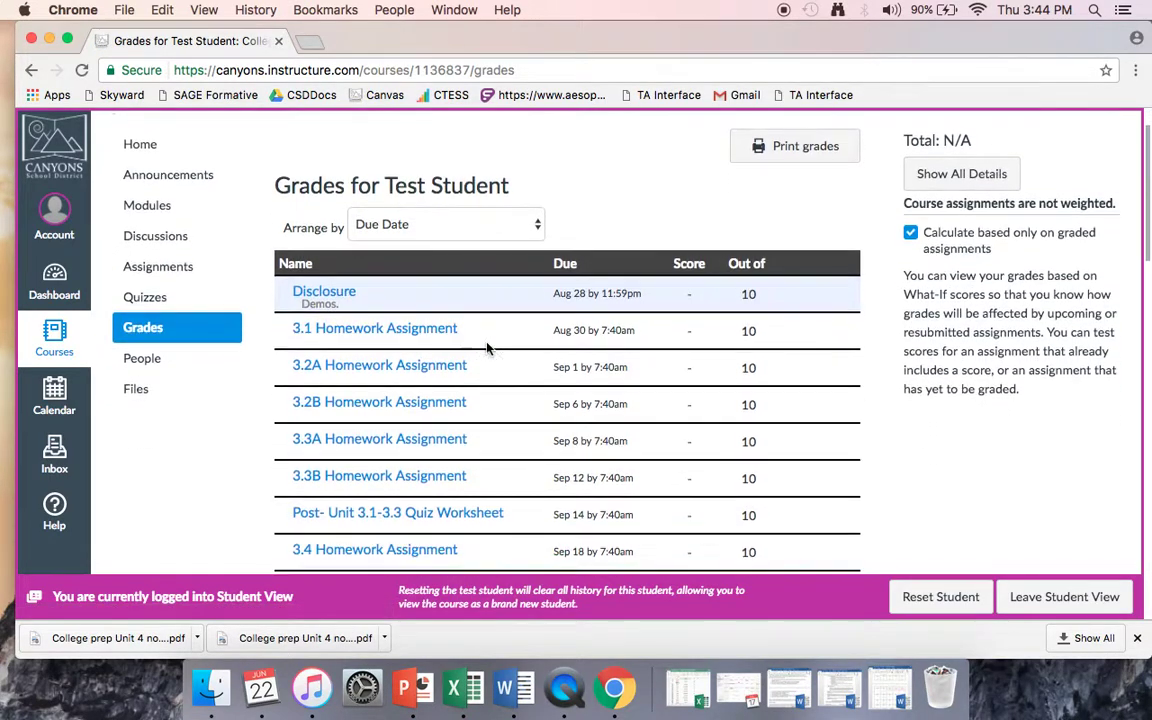
scroll(410, 335, down, 15)
scroll(410, 335, down, 5)
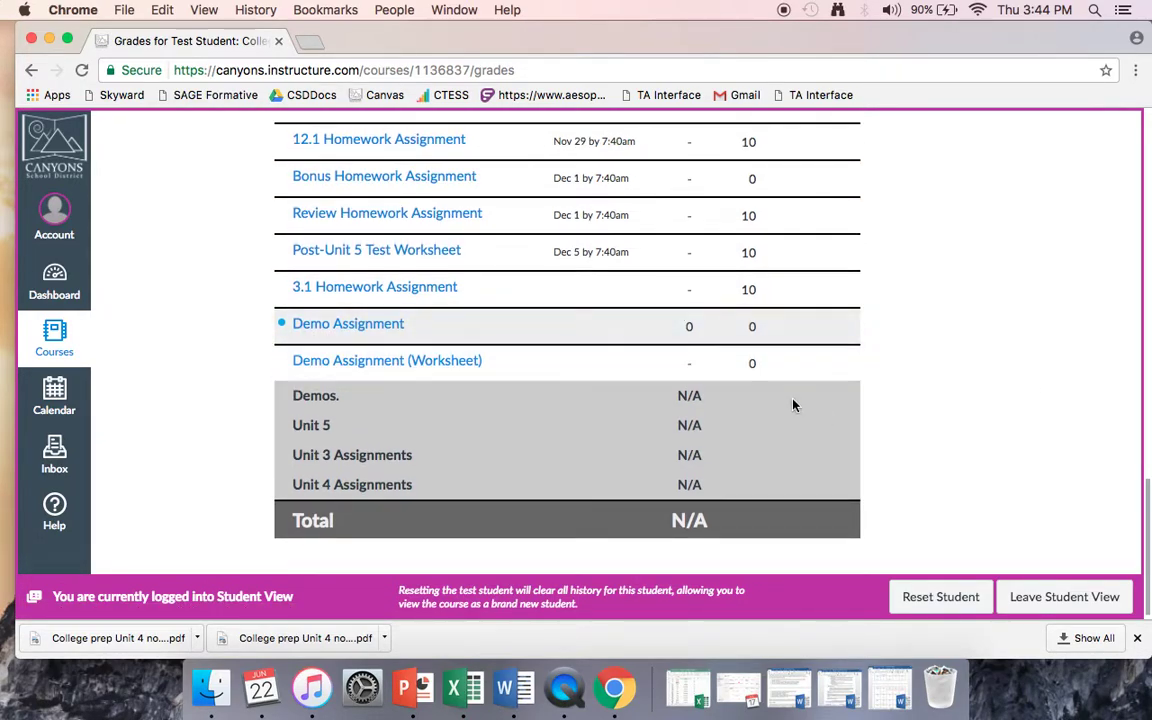
scroll(793, 405, up, 3)
scroll(793, 405, up, 10)
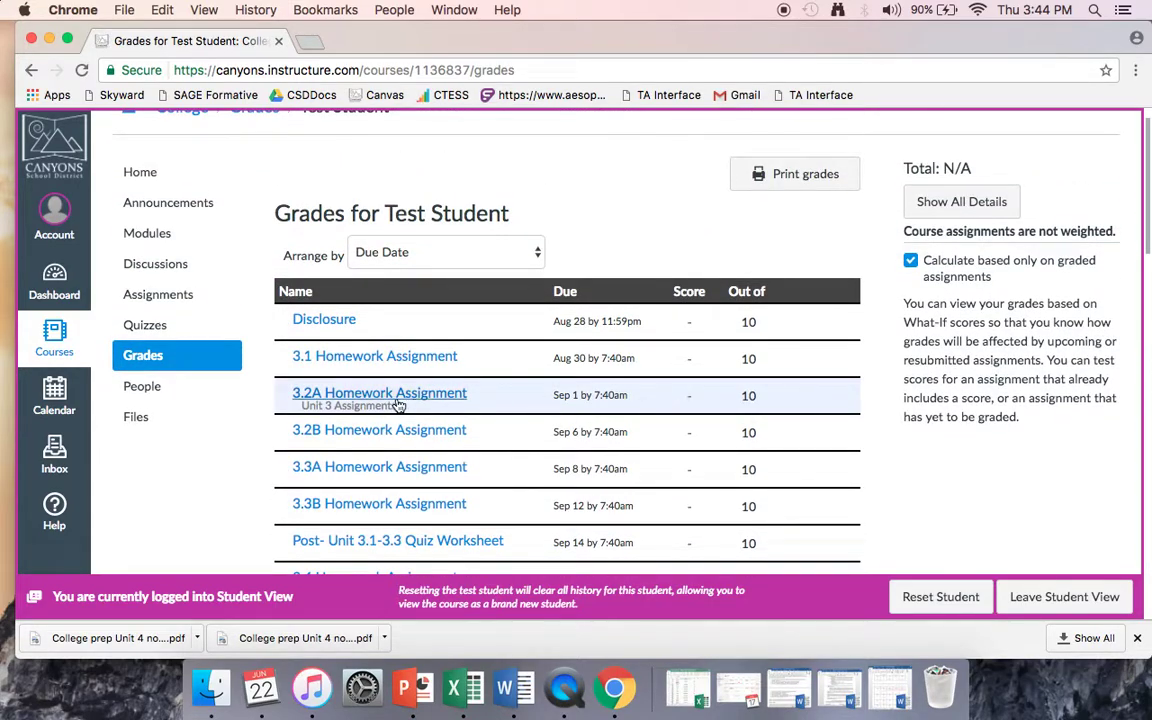
Find the Demo Assignment row near the end of the grades list, highlight it and examine the totals.
scroll(728, 402, down, 2)
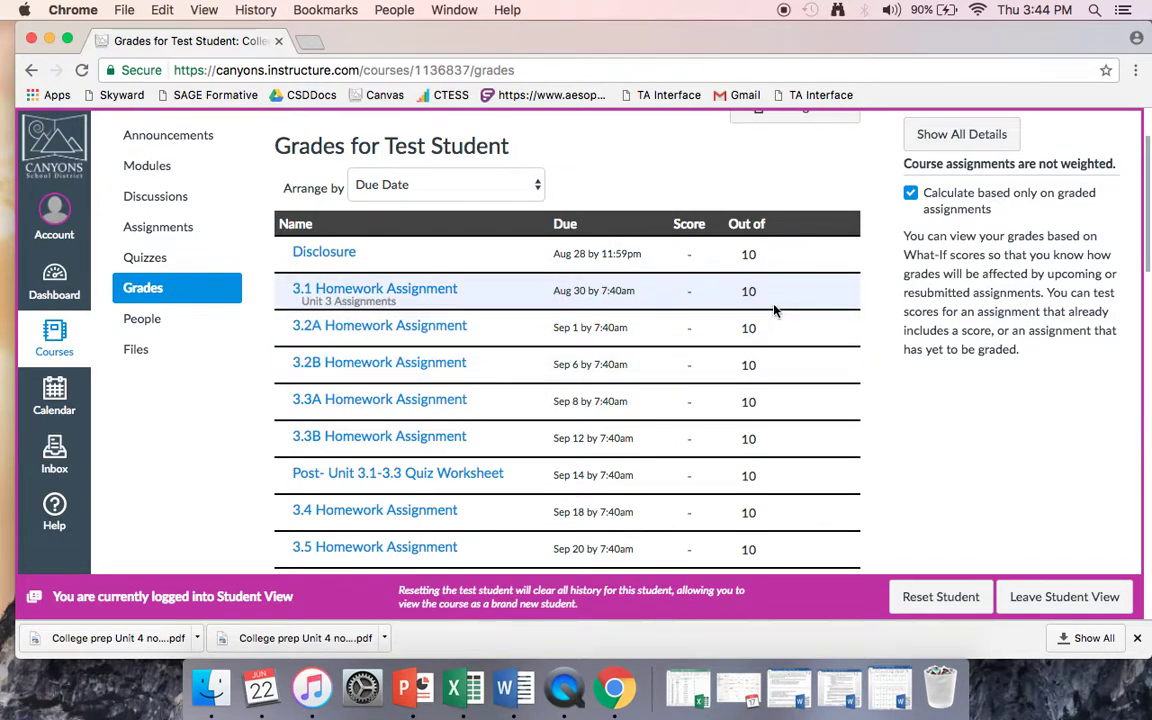
scroll(740, 305, down, 1)
scroll(553, 334, down, 20)
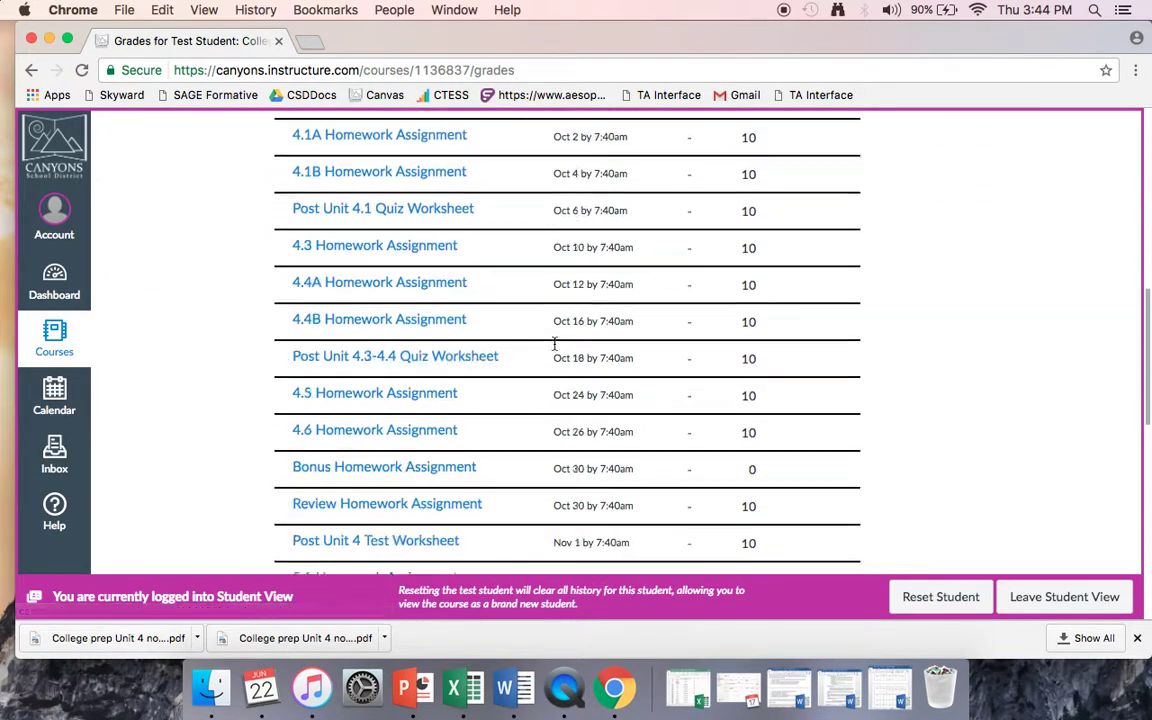
drag(792, 366, 265, 359)
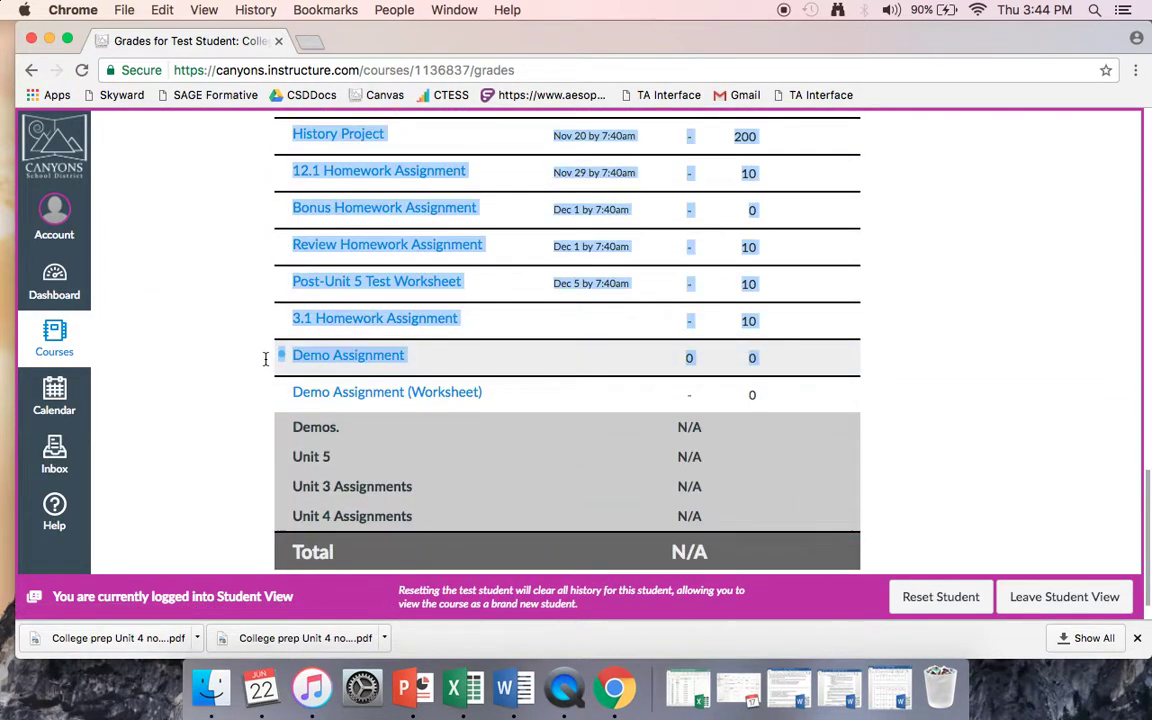
click(857, 360)
scroll(923, 385, down, 1)
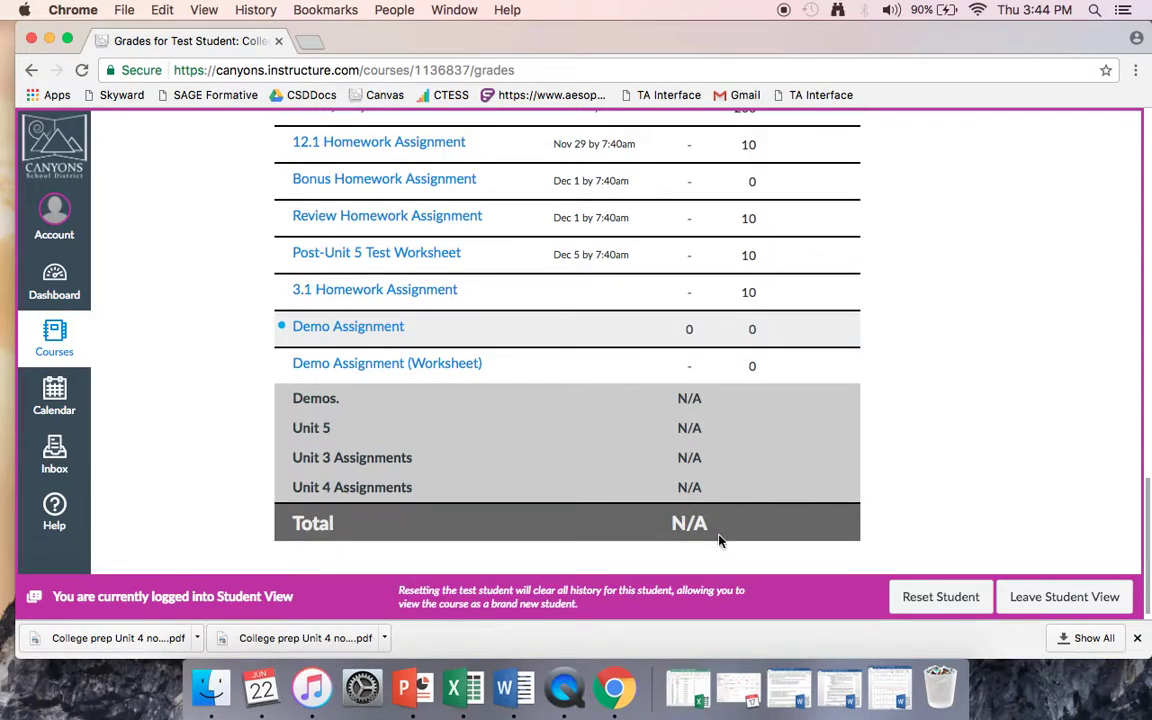
Return to the start of the grades list and open the course modules.
scroll(690, 489, up, 10)
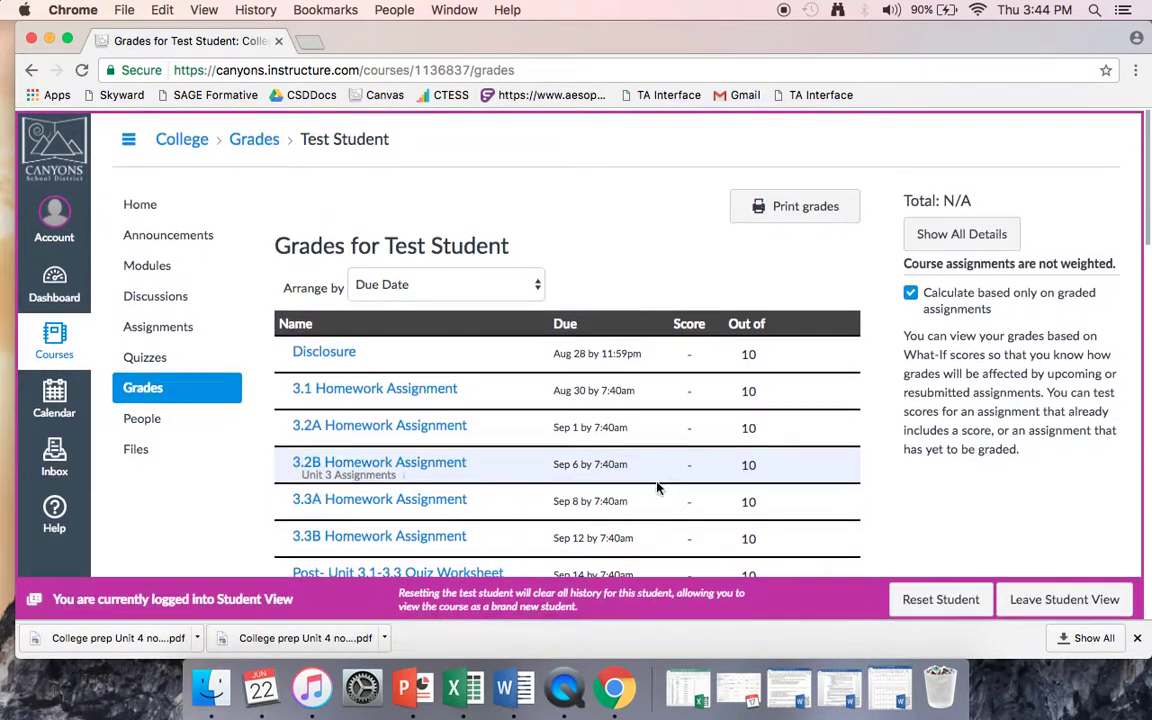
scroll(452, 425, down, 4)
scroll(452, 437, up, 3)
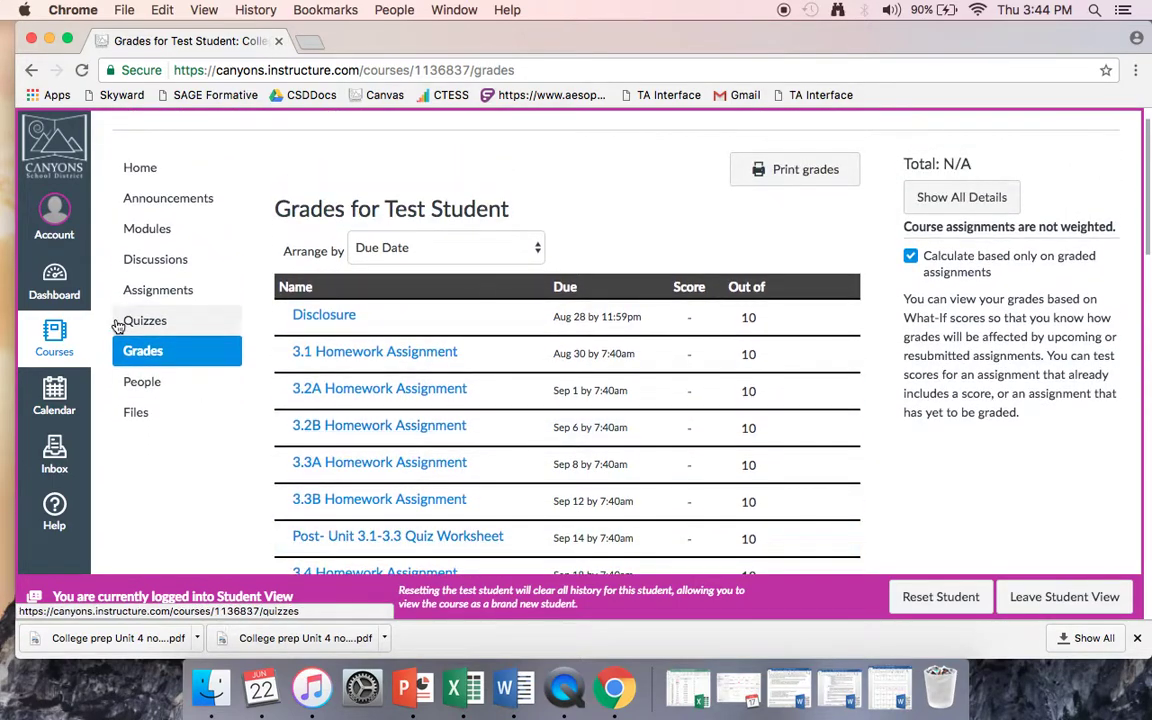
click(150, 230)
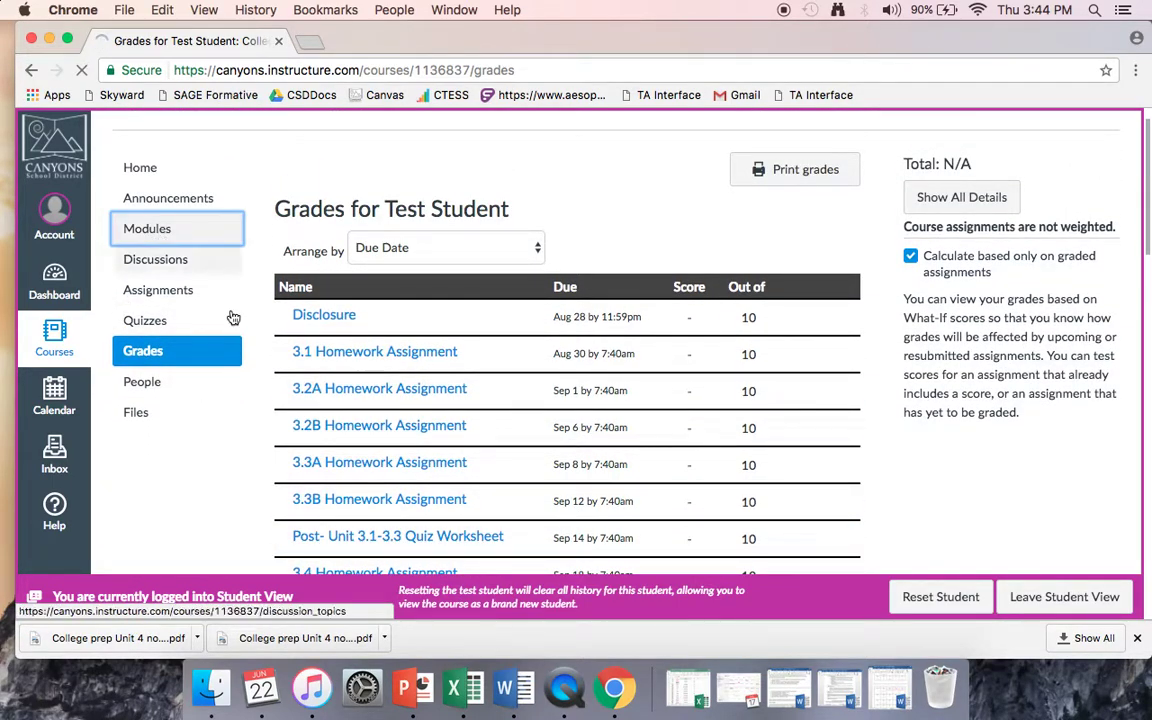
Open Demo Assignment from the Introduction to Canvas Modules list and view the Demo Homework question list.
scroll(566, 400, down, 5)
scroll(566, 400, up, 2)
scroll(566, 400, up, 3)
scroll(398, 365, down, 1)
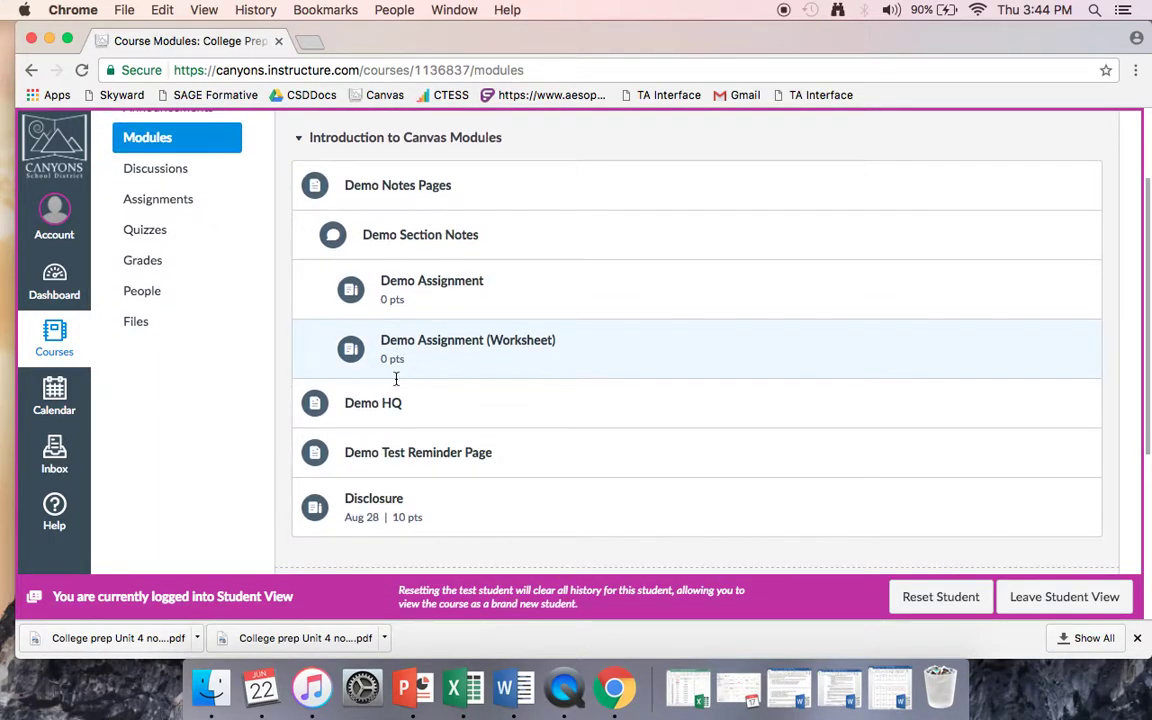
click(435, 284)
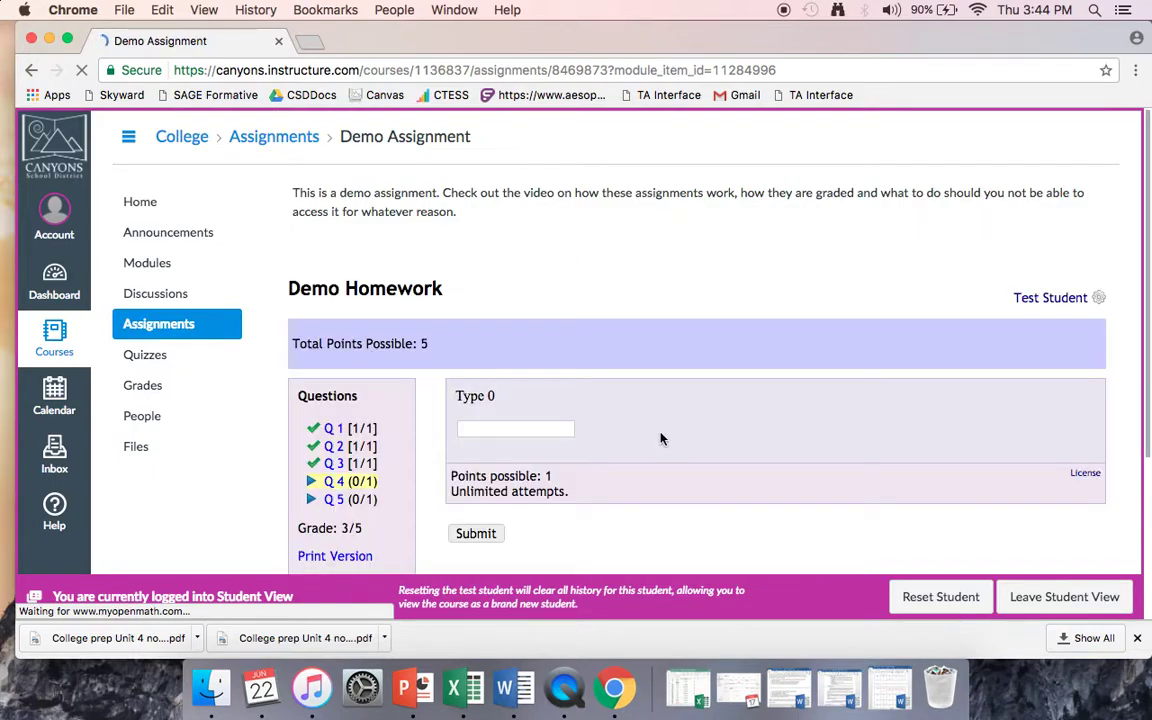
scroll(715, 440, down, 2)
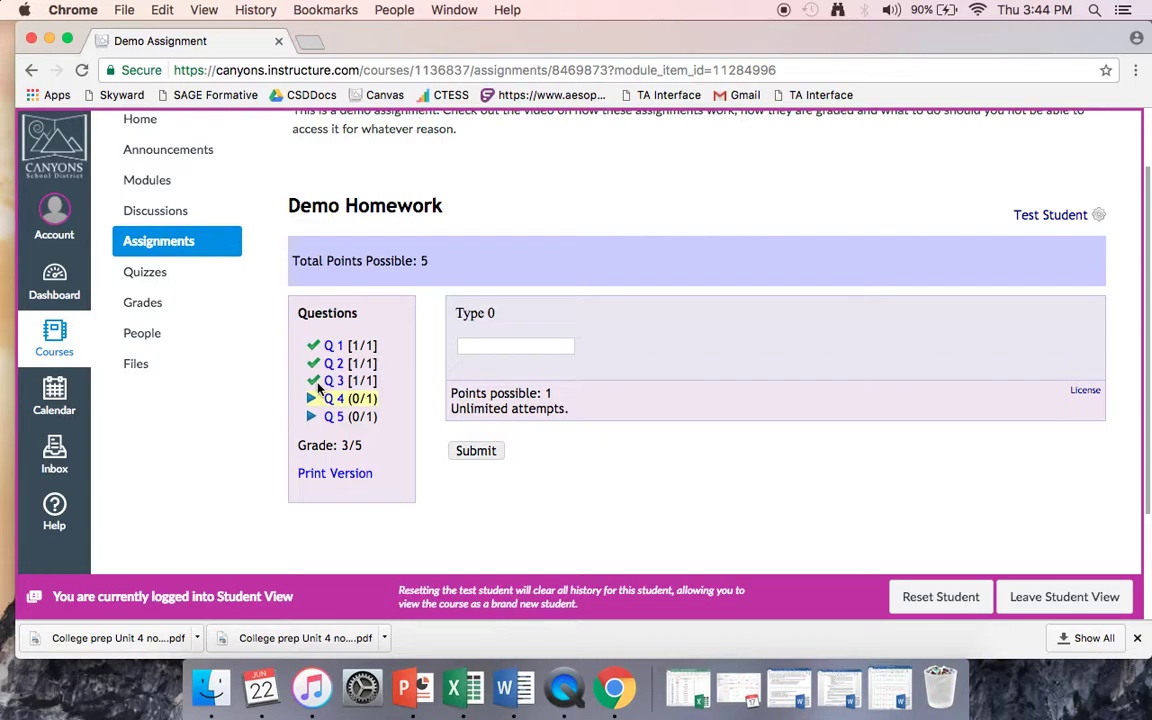
scroll(684, 429, down, 1)
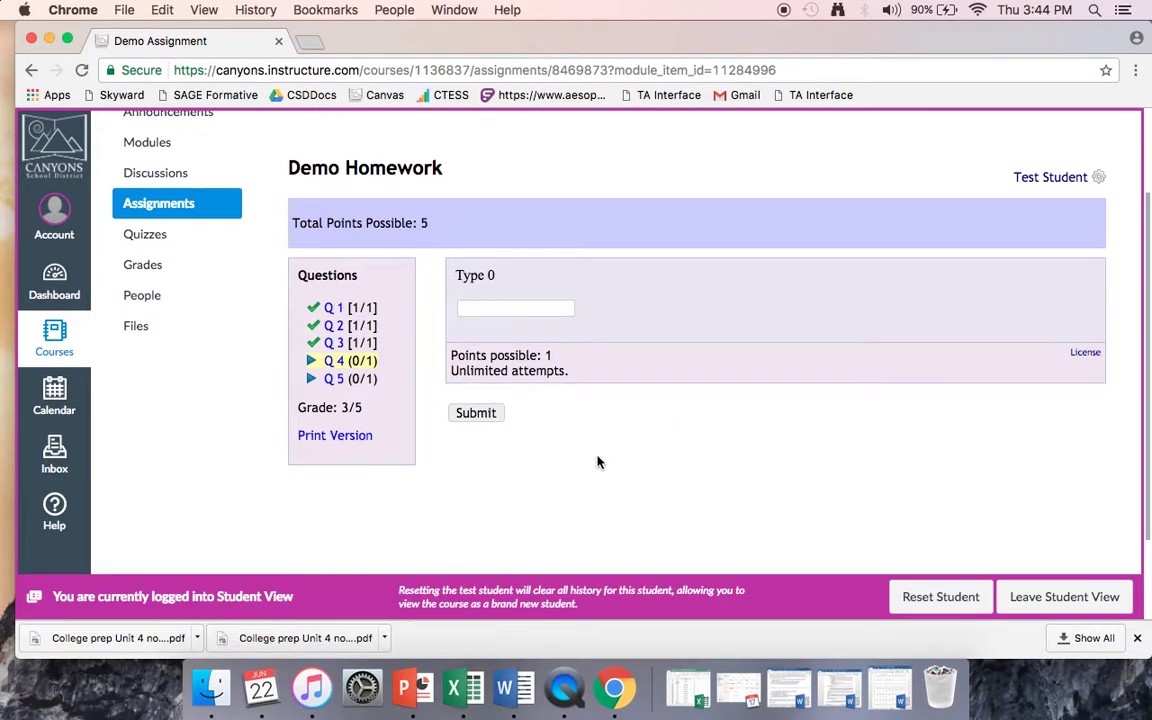
Answer question 4 of the Demo Homework with 0 and submit it.
click(335, 362)
click(501, 265)
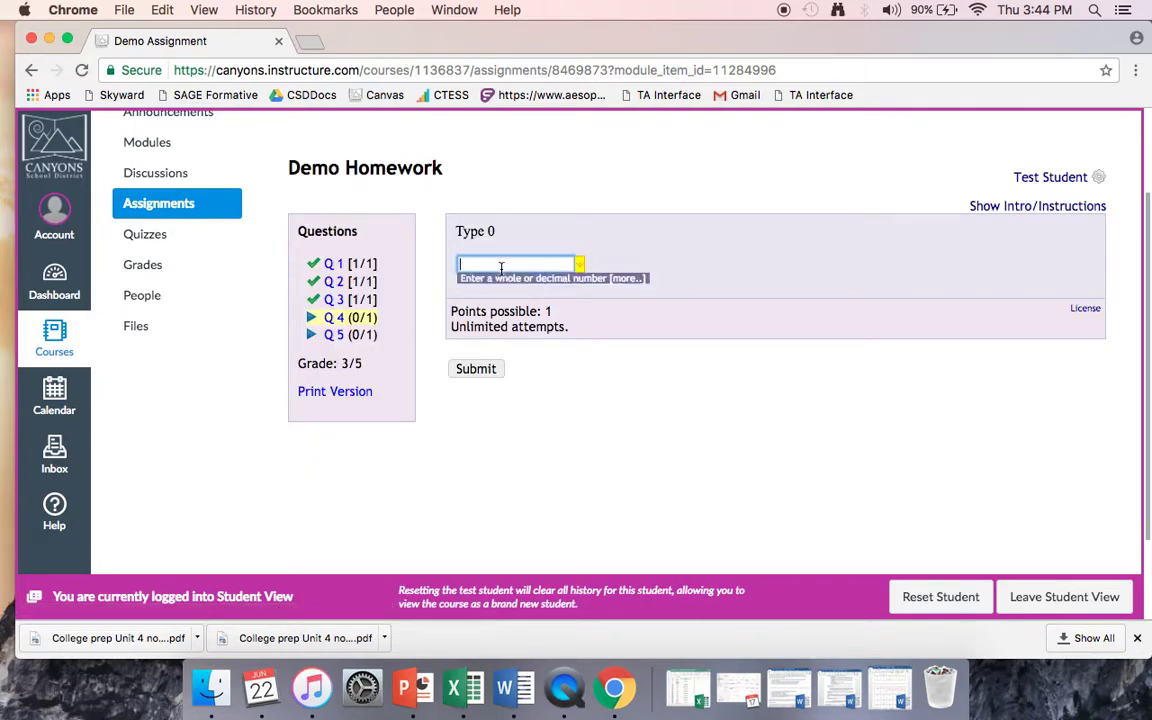
click(334, 335)
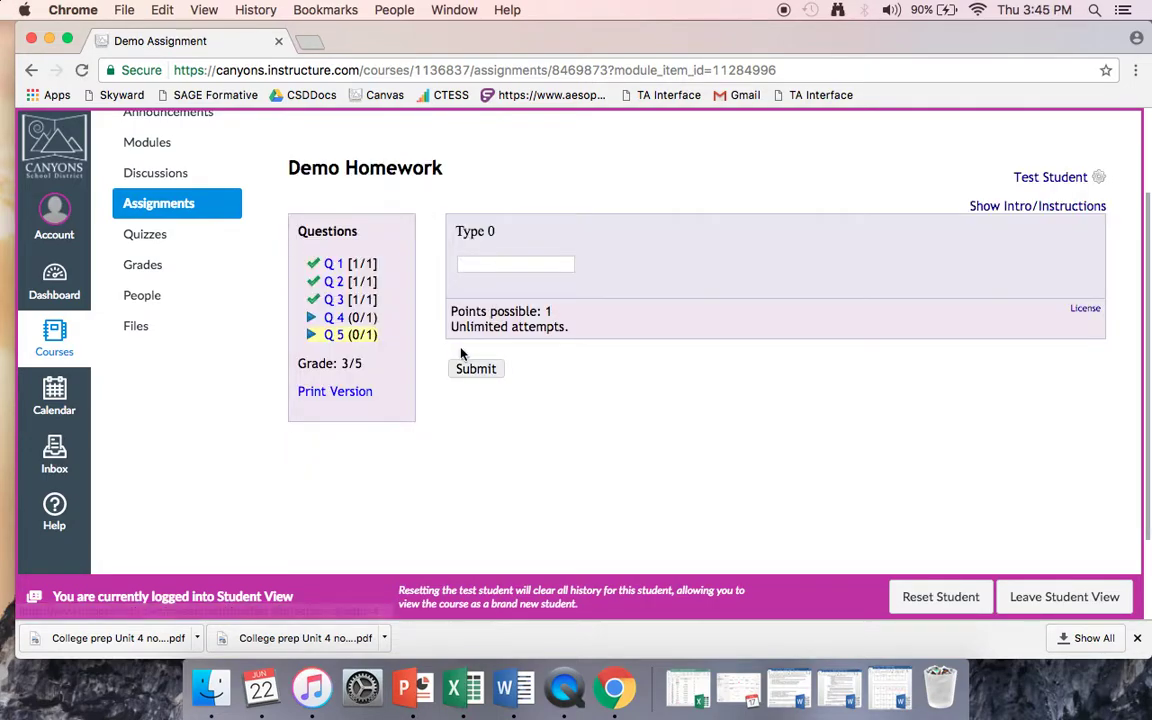
click(335, 319)
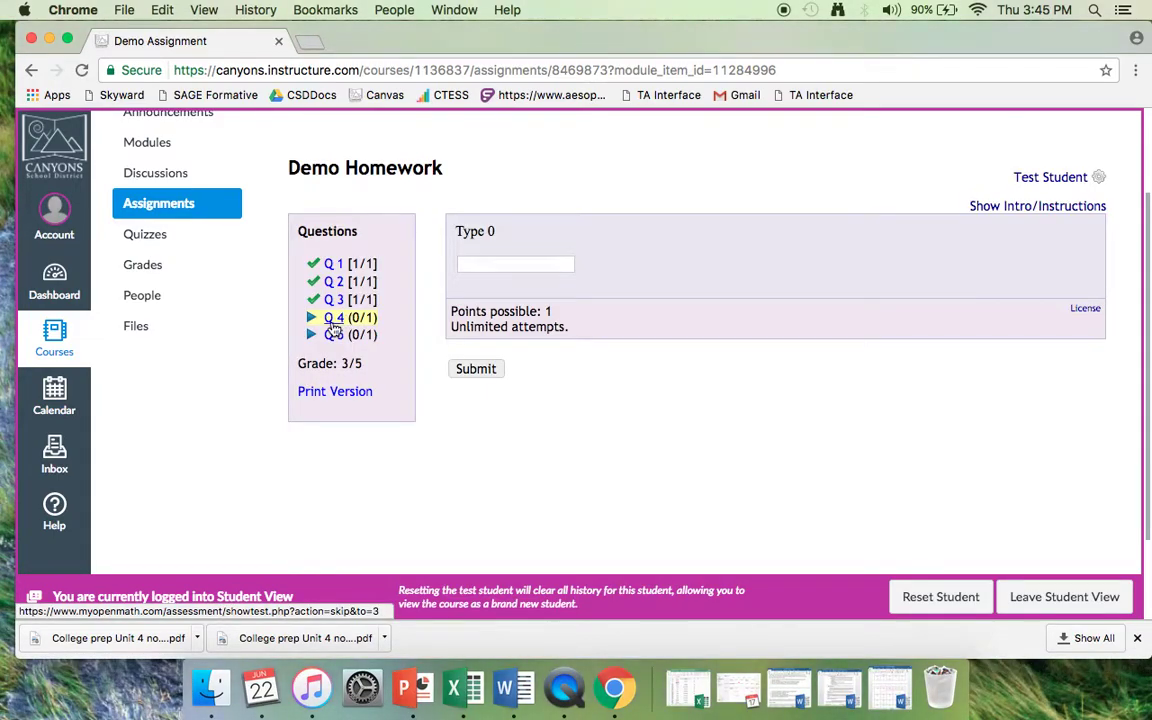
click(526, 265)
text(0)
click(610, 377)
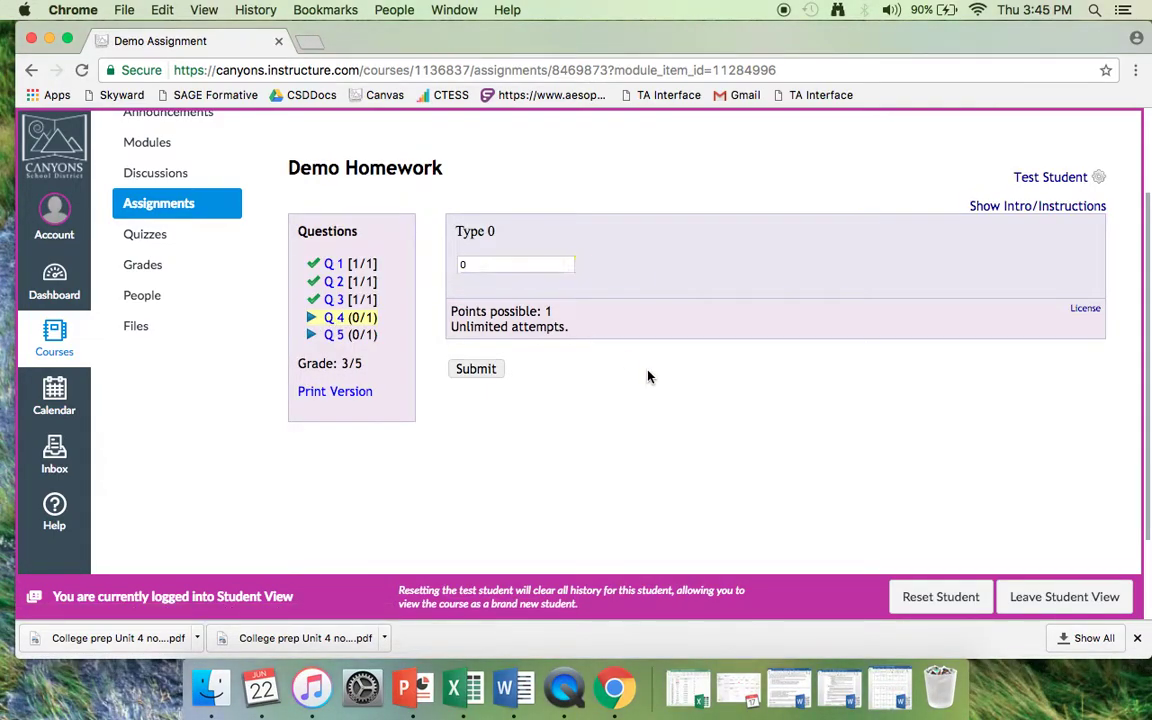
click(467, 372)
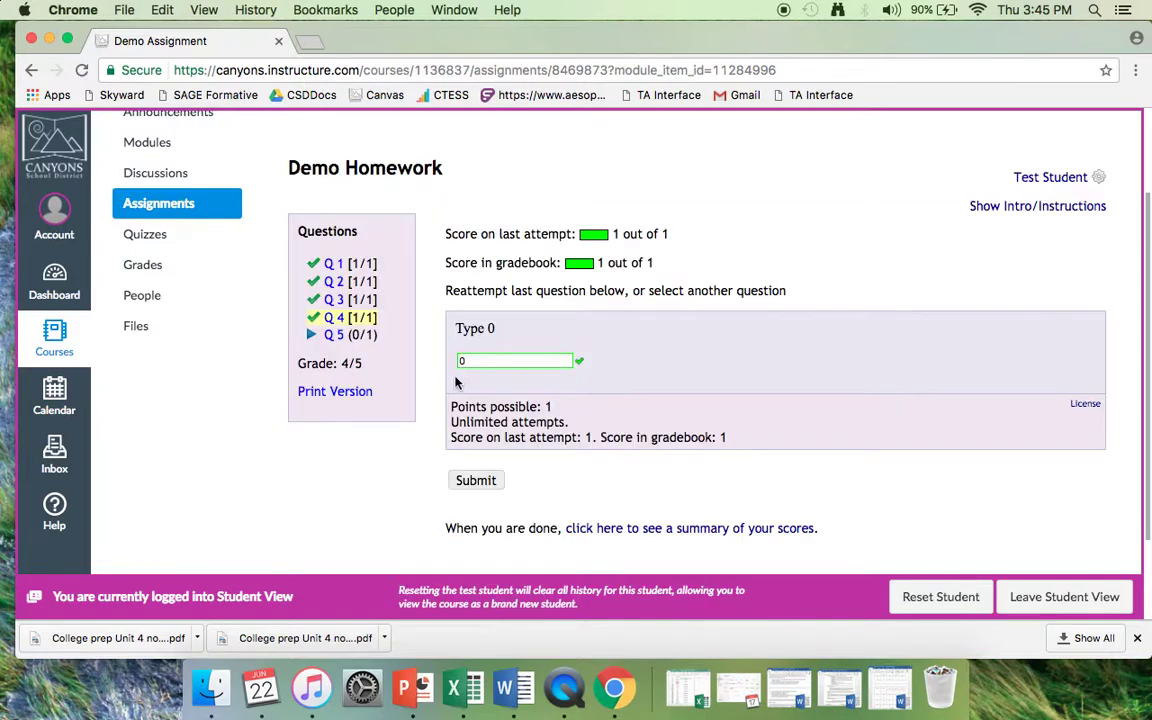
Answer question 5 of the Demo Homework with 0 and submit it.
click(333, 335)
click(493, 265)
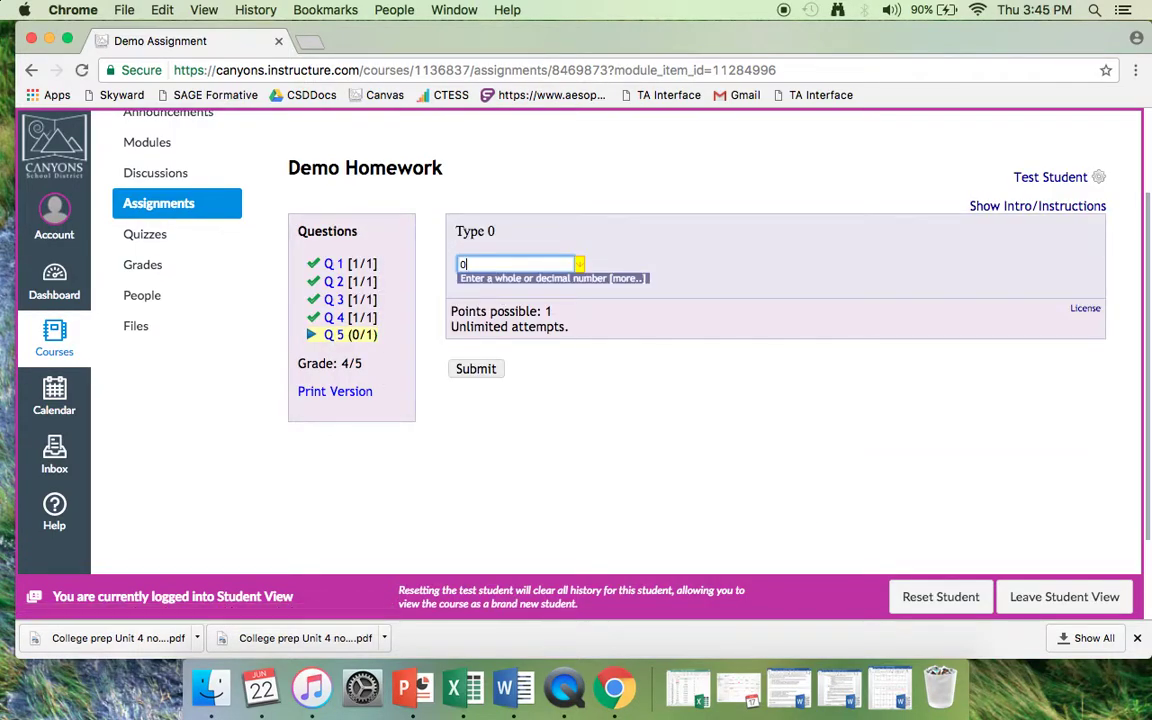
text(0)
click(488, 372)
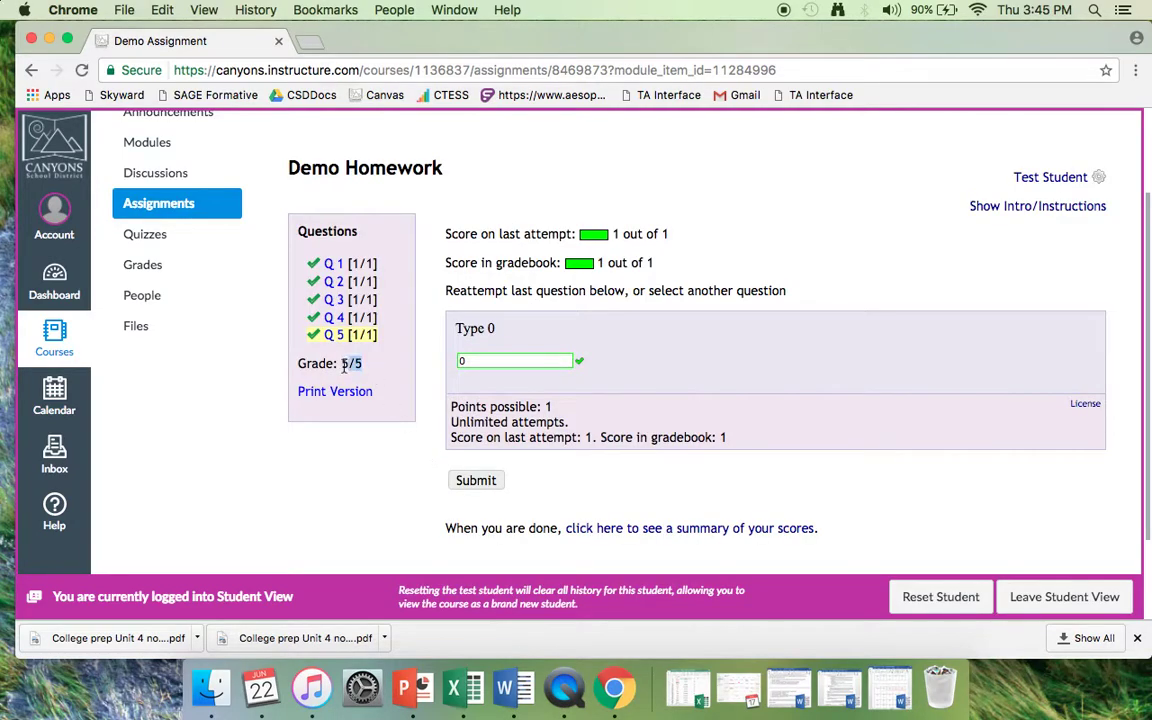
Highlight the Grade line below the Demo Homework question list to point out the overall score.
drag(348, 366, 288, 370)
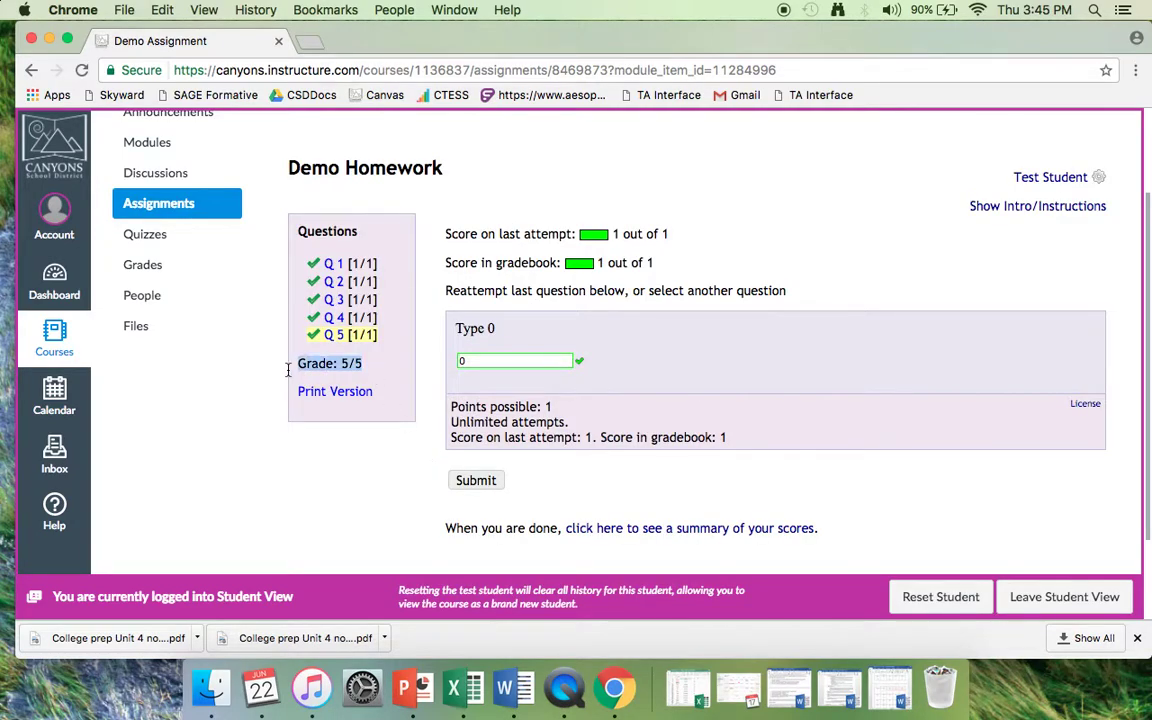
click(371, 373)
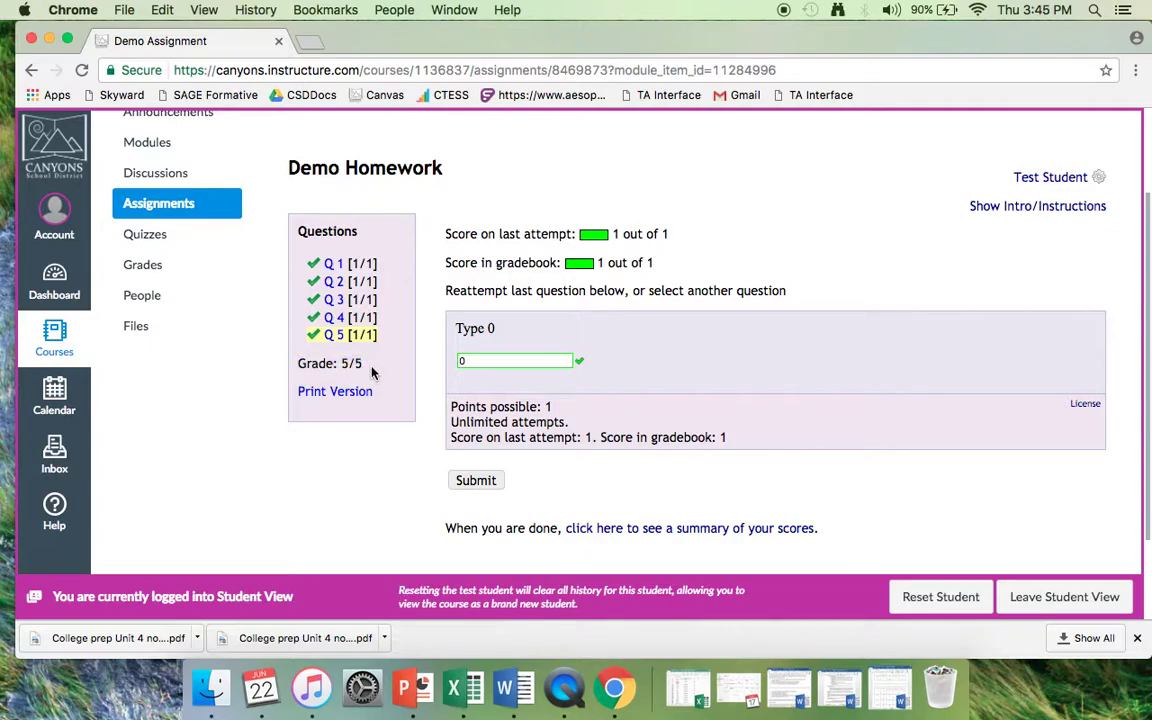
drag(363, 369, 298, 365)
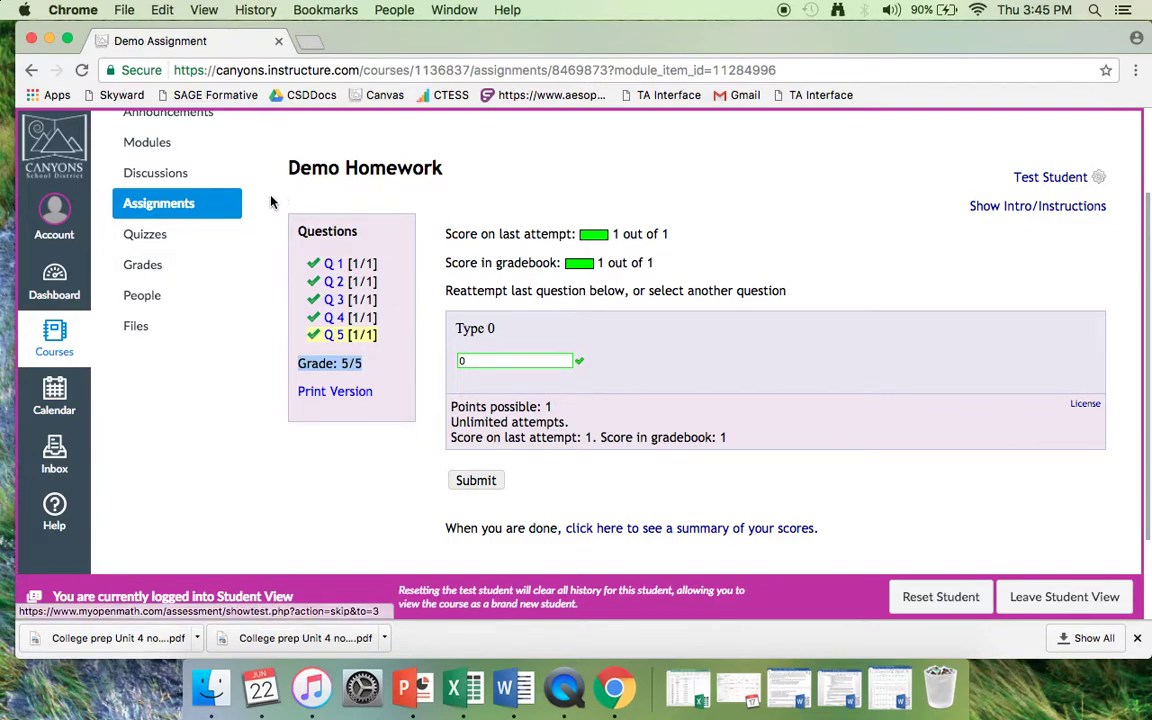
Open the course grades and check the Demo Assignment row near the end of the list.
click(188, 175)
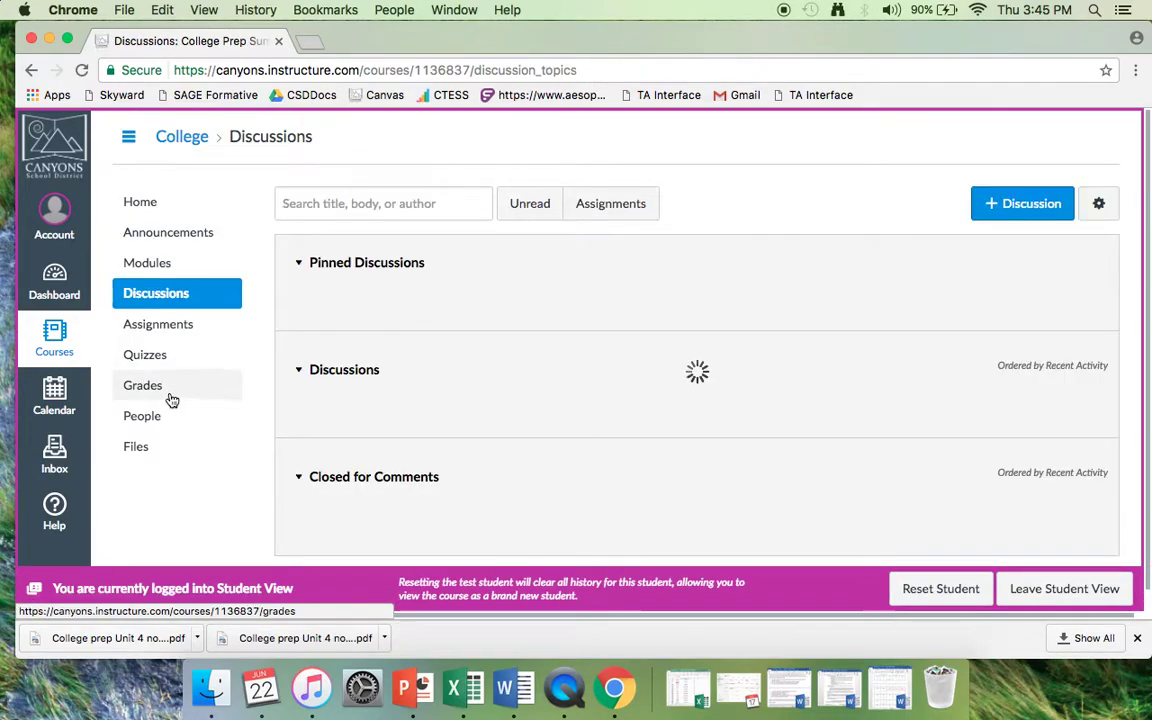
click(170, 396)
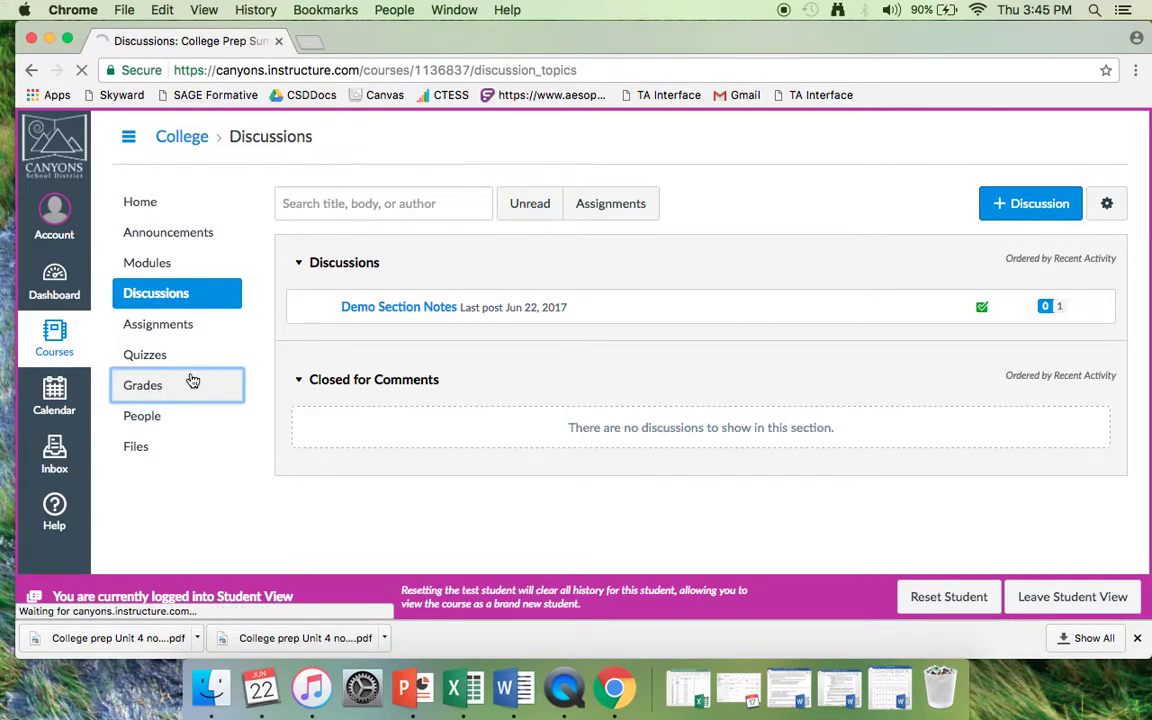
scroll(488, 425, down, 10)
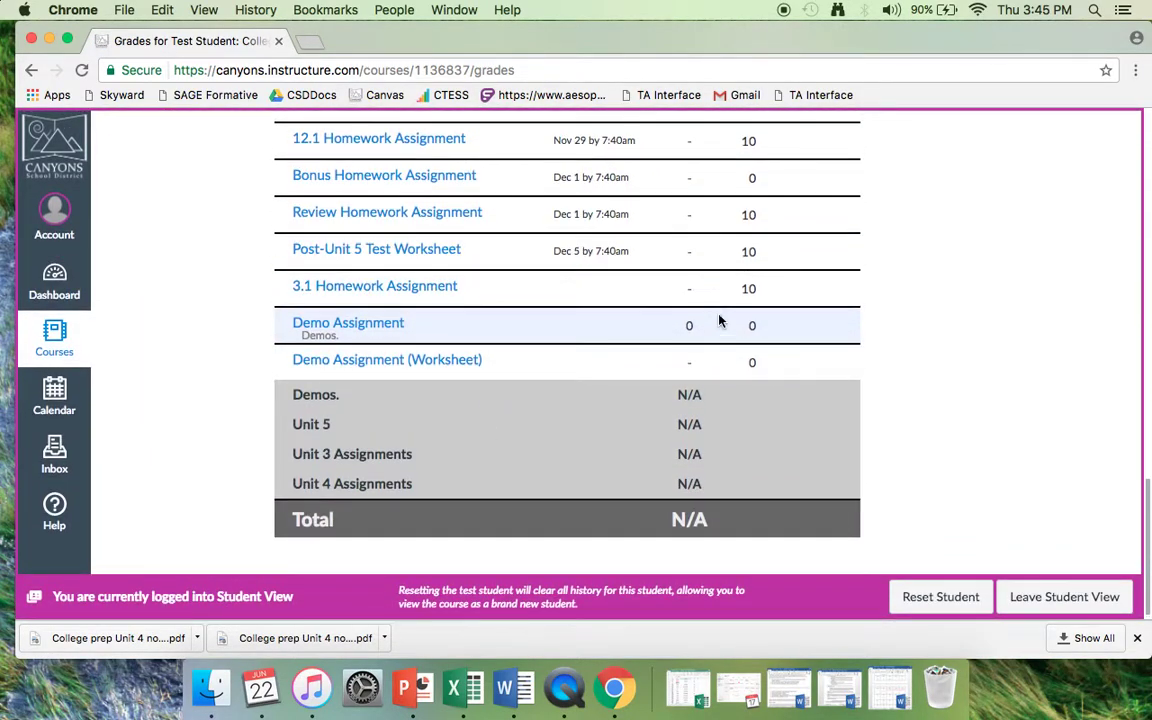
scroll(718, 321, up, 15)
scroll(714, 319, down, 5)
scroll(510, 299, up, 4)
Return to the course modules, reopen Demo Assignment and bring question 1 of the Demo Homework into view.
click(148, 248)
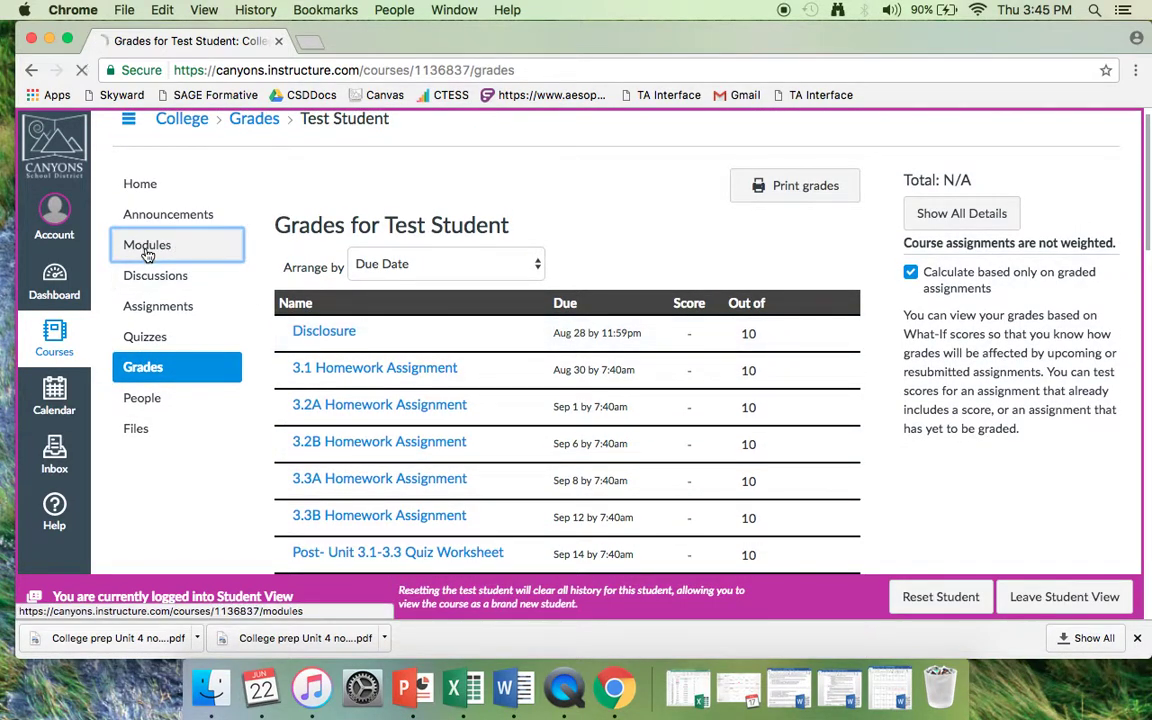
scroll(506, 450, down, 2)
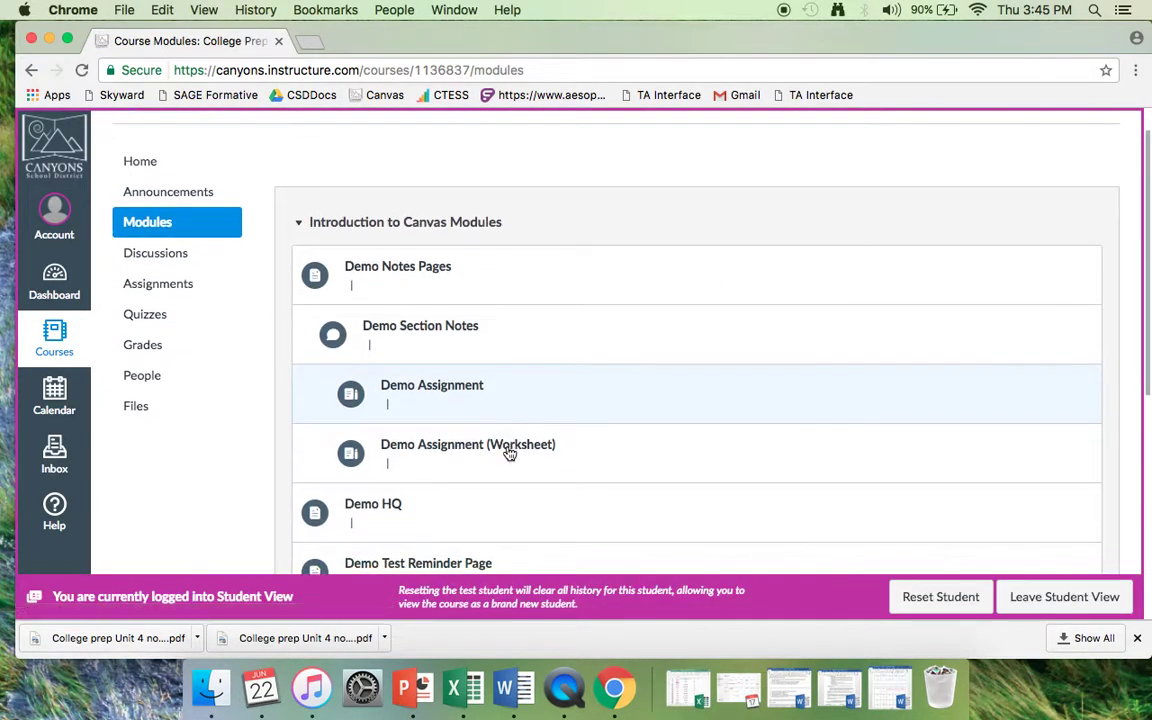
click(428, 372)
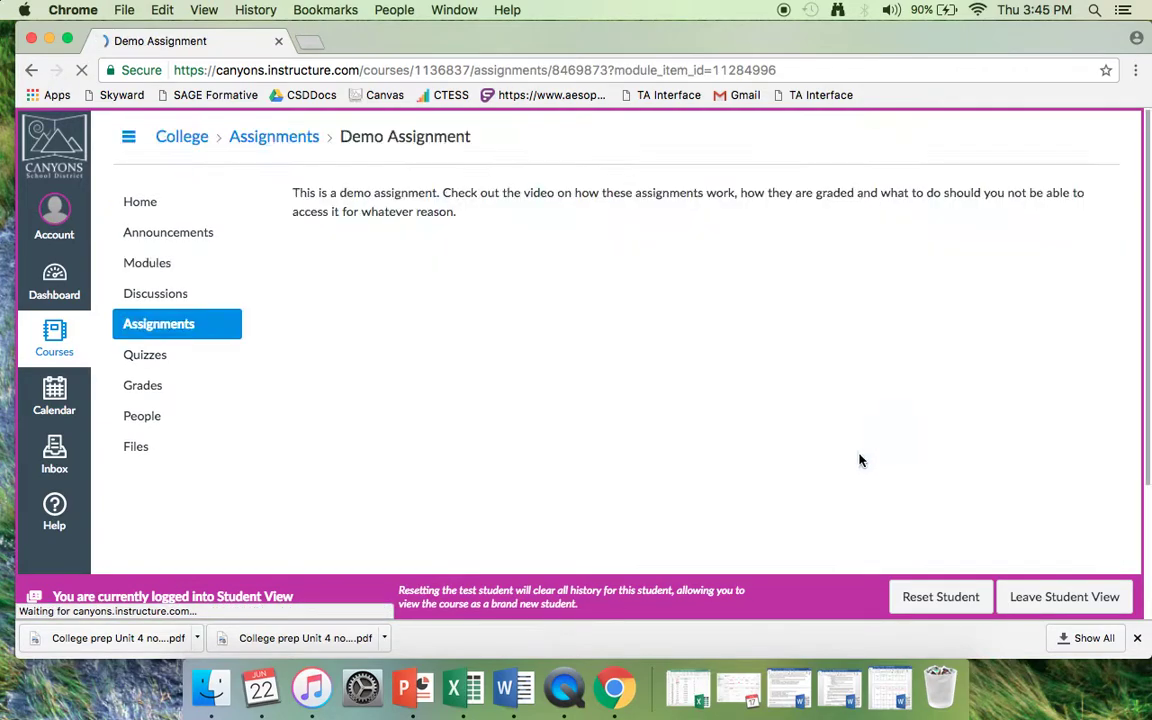
scroll(501, 355, down, 2)
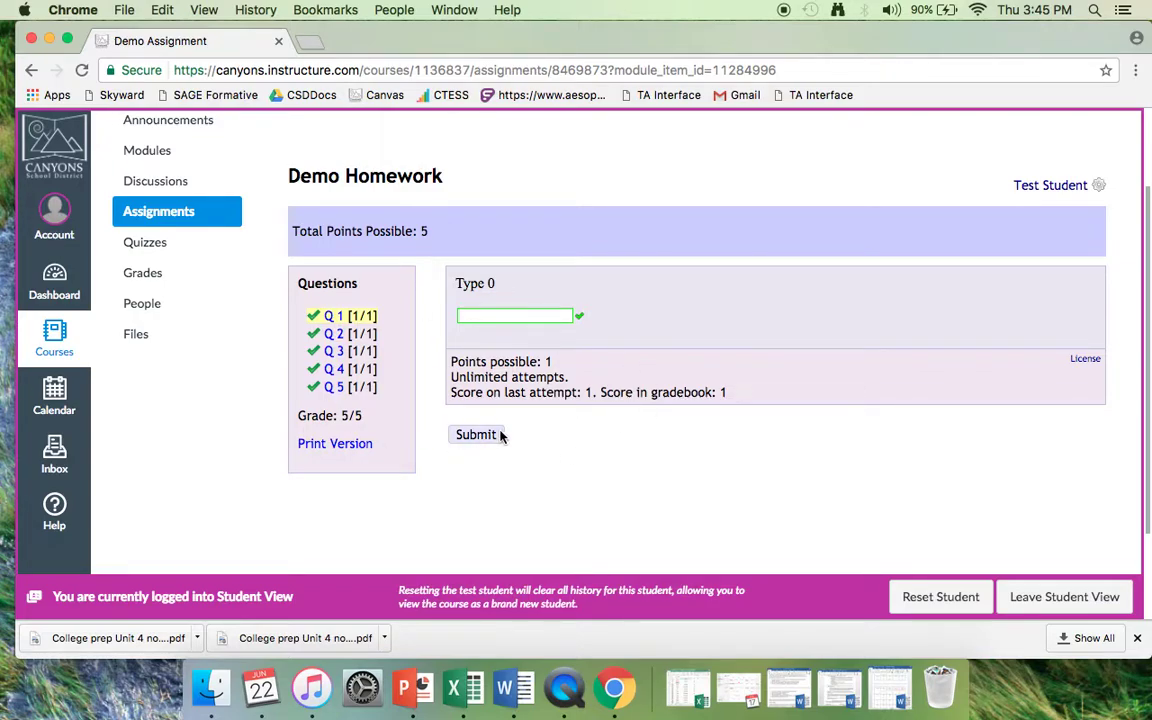
scroll(599, 458, down, 2)
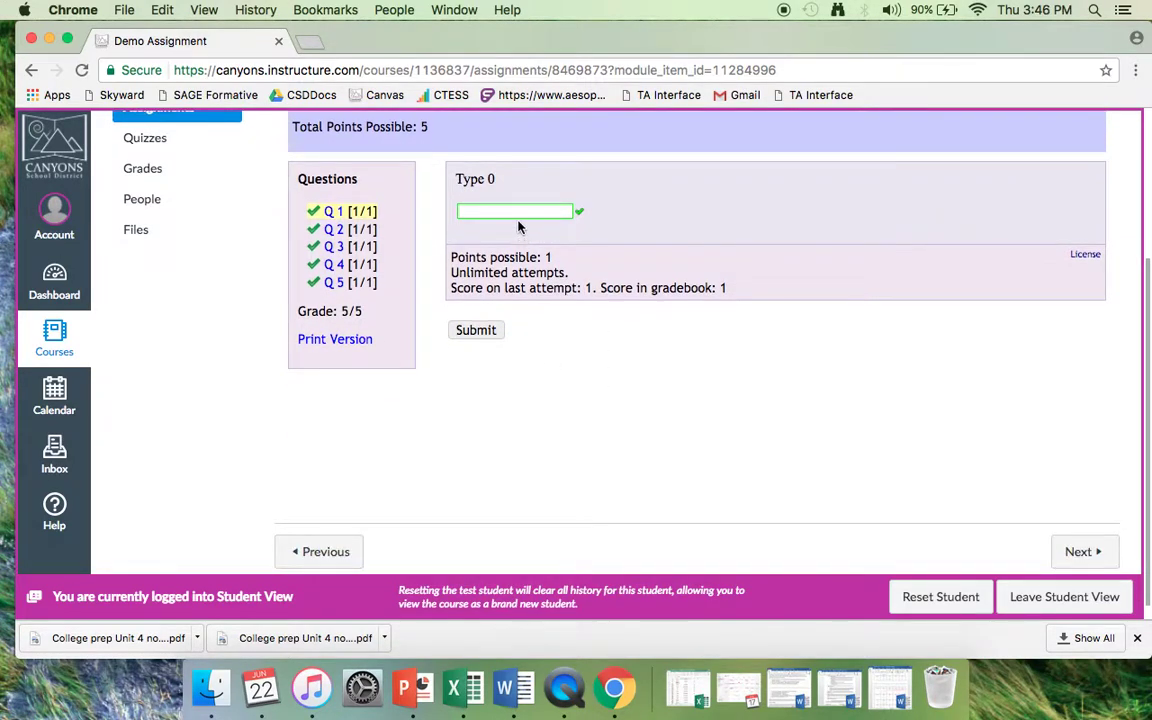
Resubmit question 1 with the answer 0 and open the summary of scores.
click(514, 212)
click(476, 330)
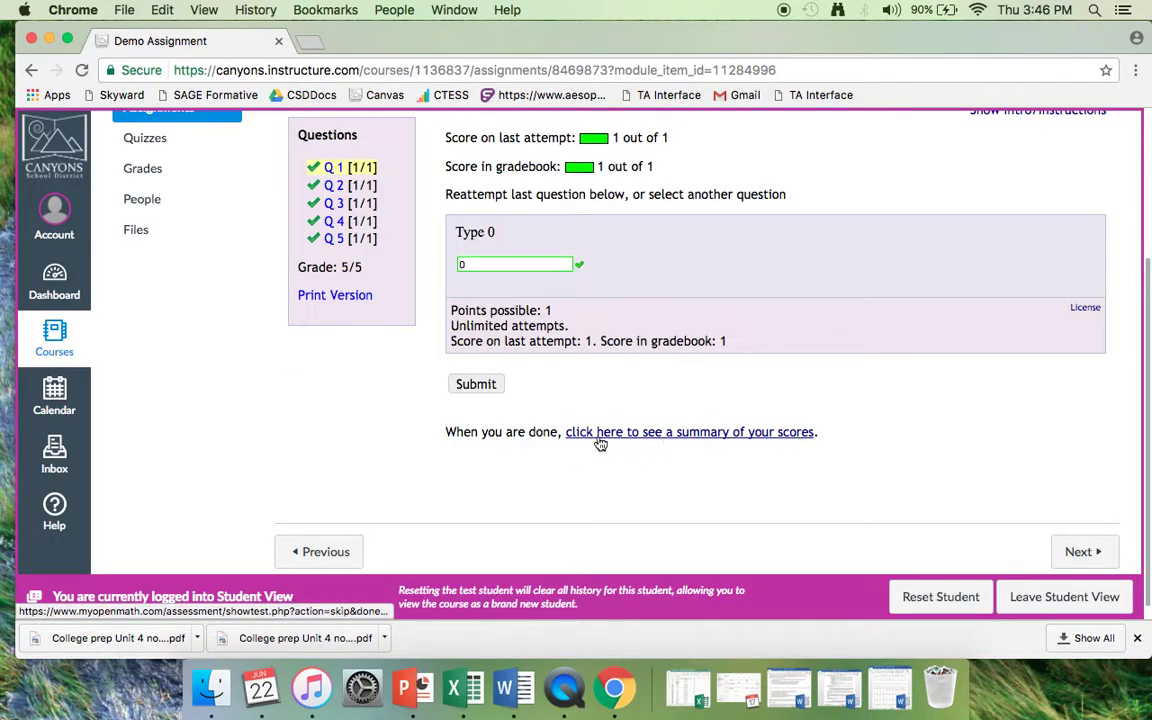
drag(839, 437, 446, 432)
click(620, 432)
Examine the Demo Homework score summary, including the per-question scores, gradebook total and reattempt option.
scroll(800, 450, up, 2)
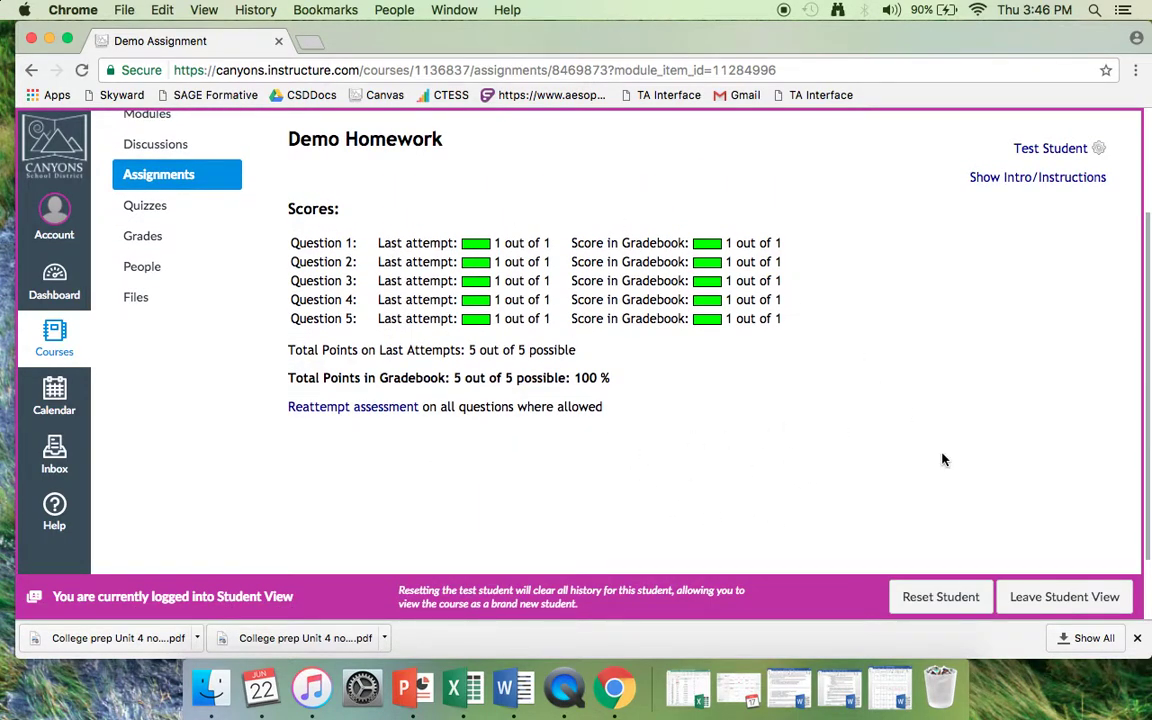
scroll(745, 438, down, 2)
scroll(600, 450, up, 2)
scroll(542, 452, down, 2)
scroll(360, 365, up, 3)
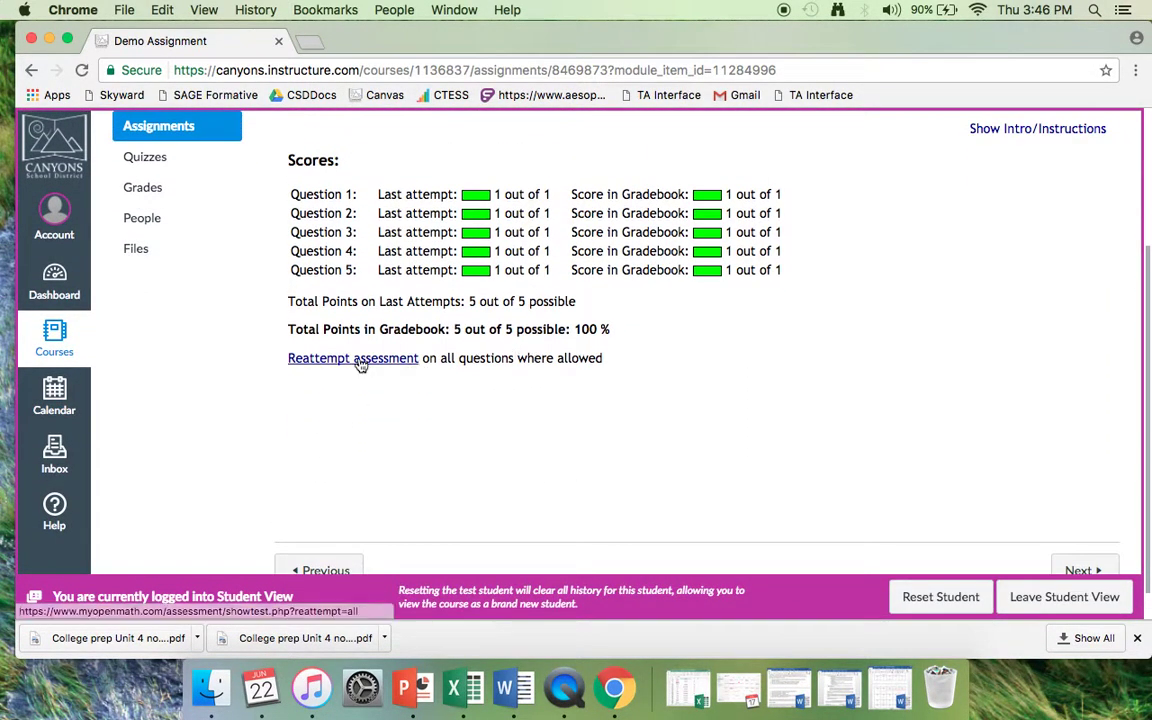
scroll(190, 205, up, 1)
scroll(522, 400, down, 2)
scroll(638, 429, up, 2)
scroll(875, 471, down, 1)
scroll(700, 420, up, 3)
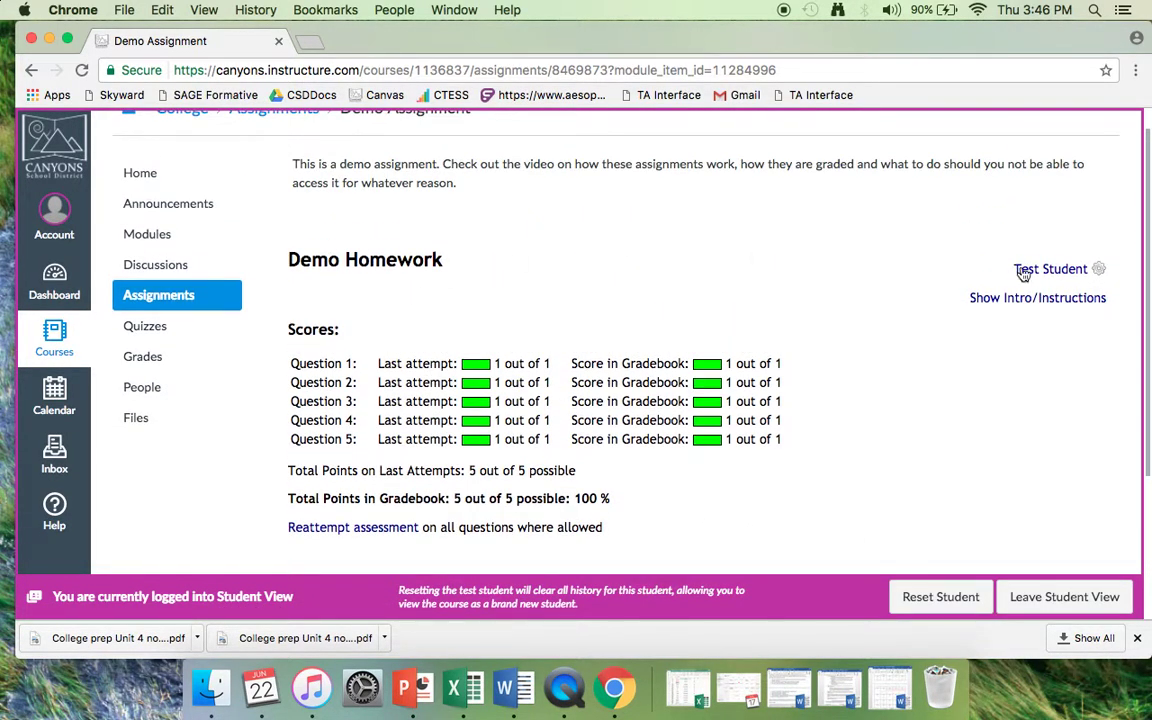
scroll(345, 424, down, 3)
scroll(494, 340, up, 3)
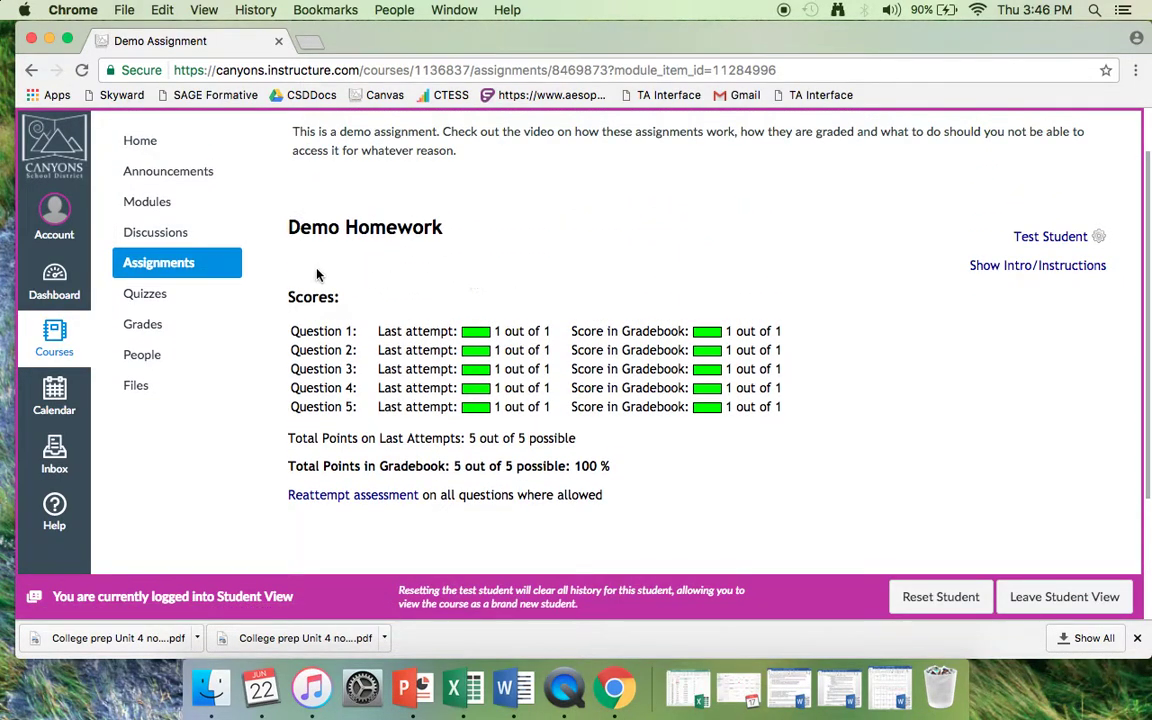
Go to the course's assignments list and open Demo Assignment from the Undated Assignments group.
click(191, 277)
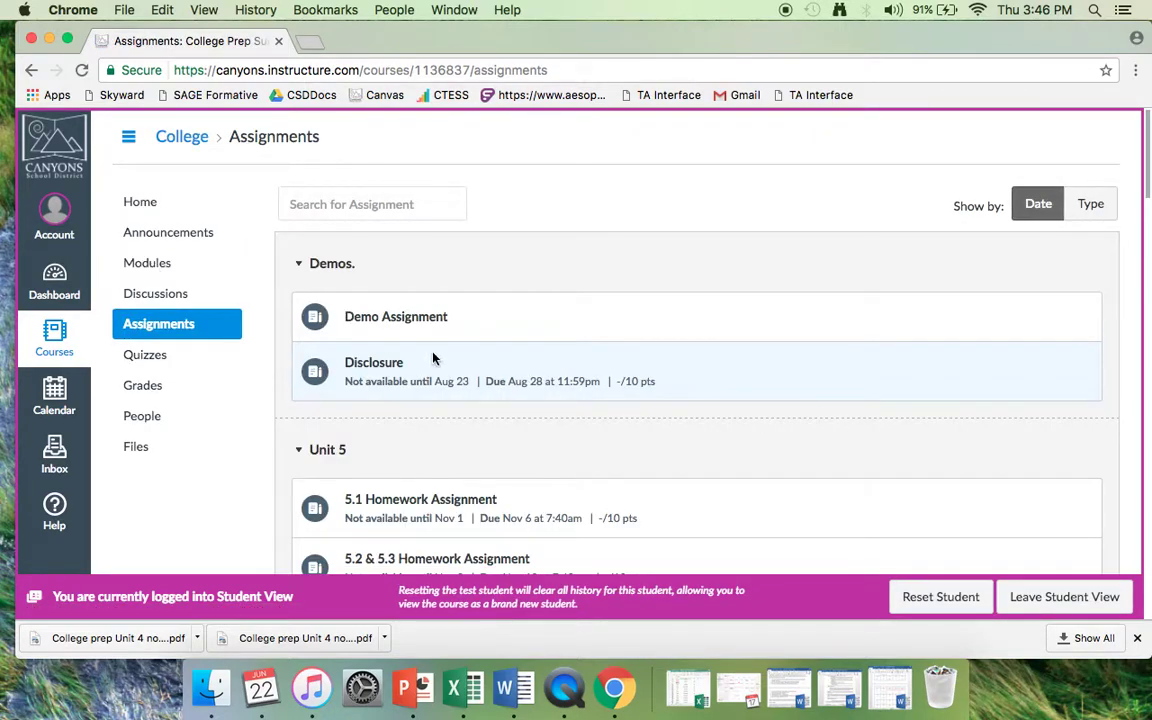
scroll(420, 300, down, 3)
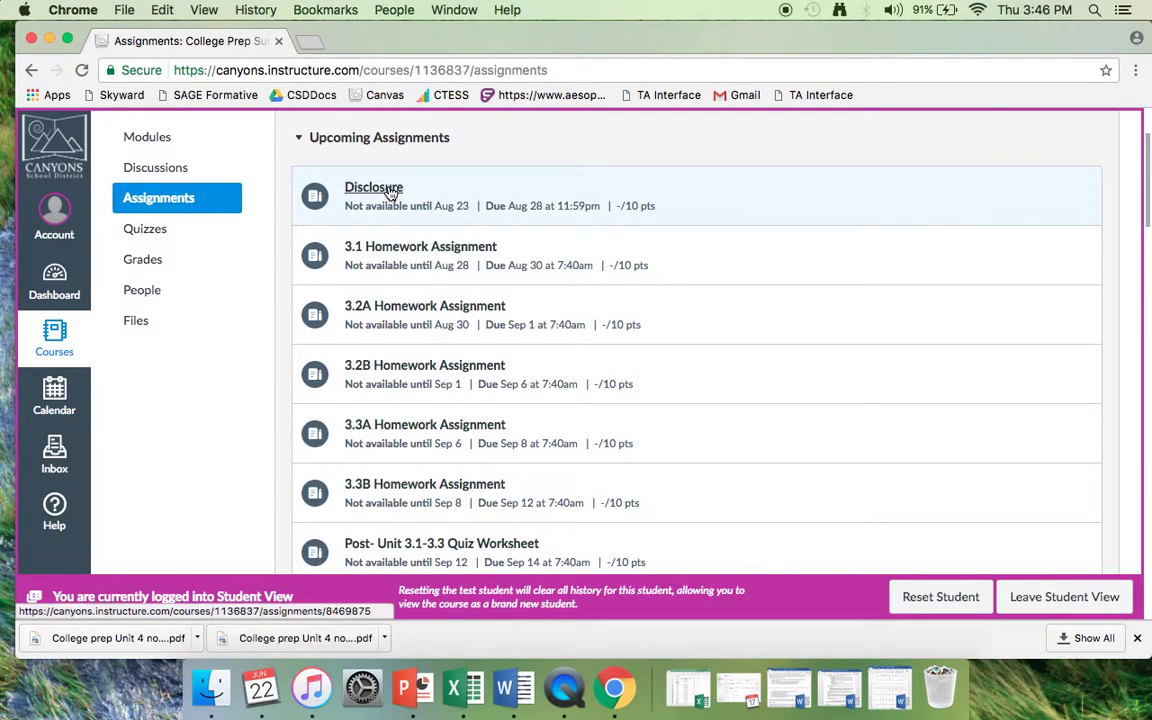
scroll(650, 239, down, 20)
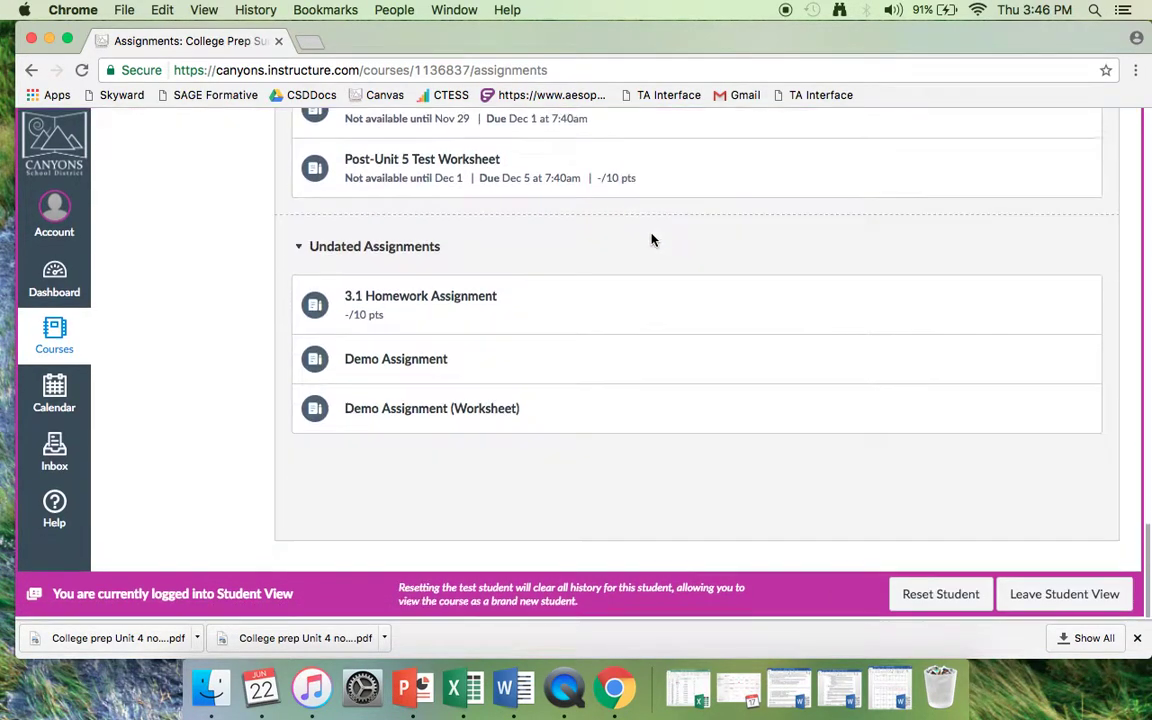
click(382, 366)
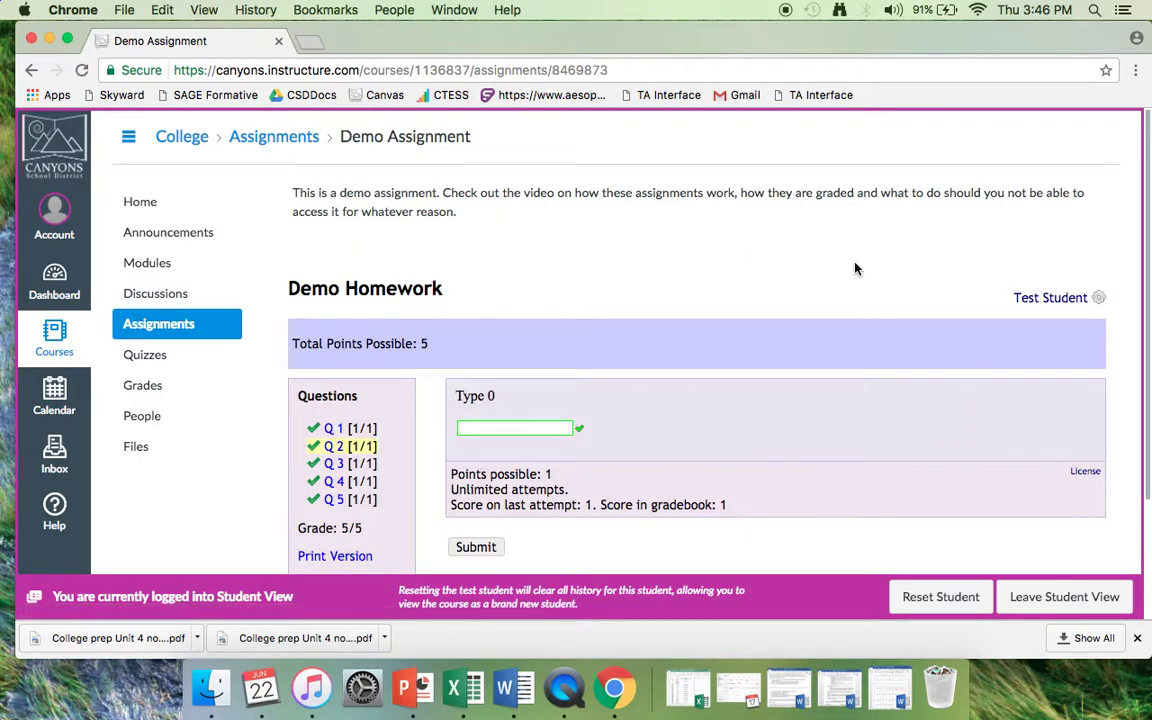
Look over the Demo Assignment page and return to the course modules.
scroll(854, 267, down, 2)
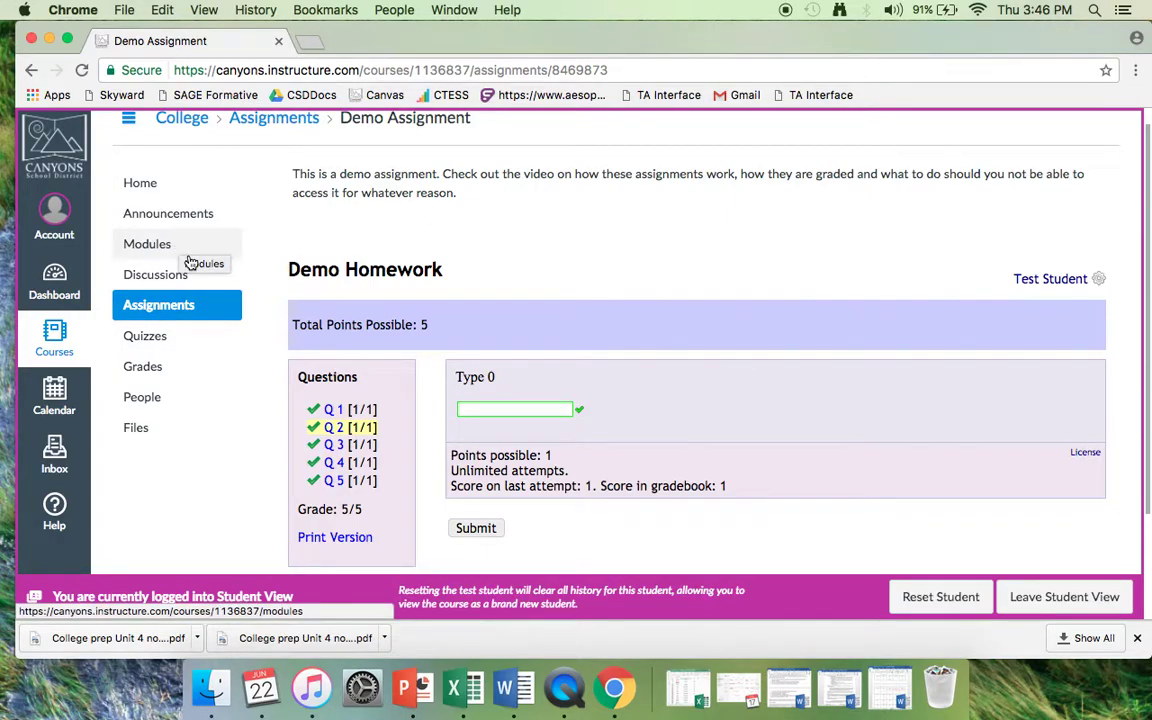
scroll(830, 255, down, 5)
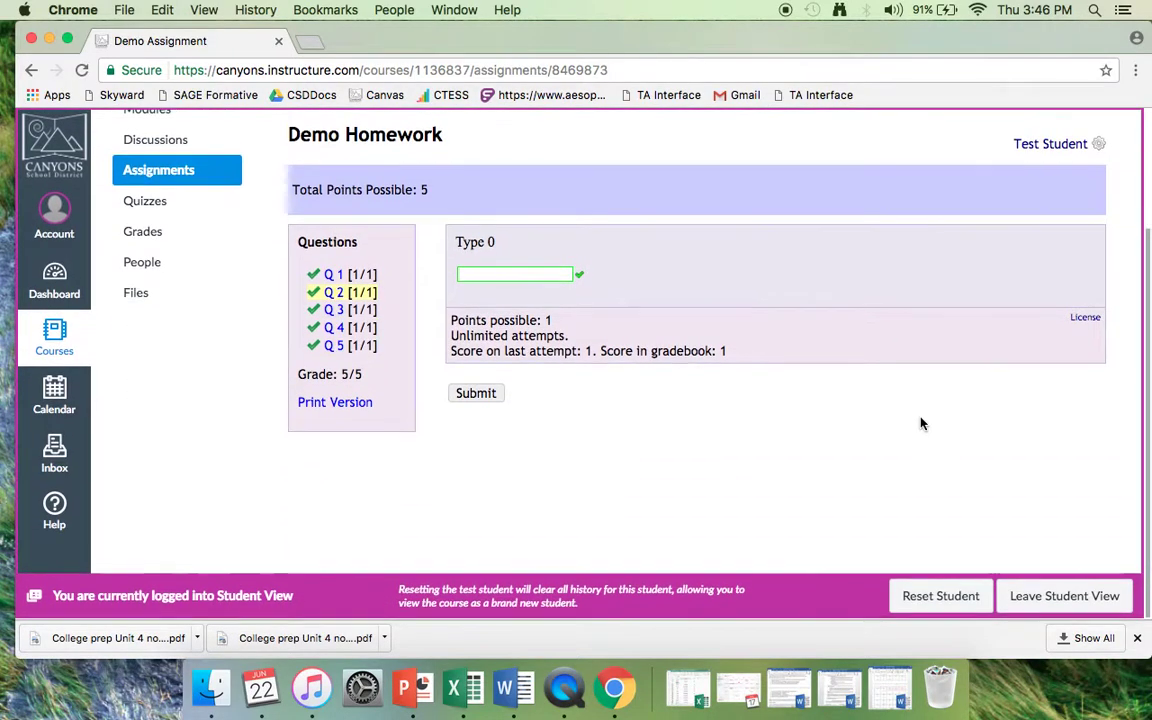
scroll(1023, 452, up, 5)
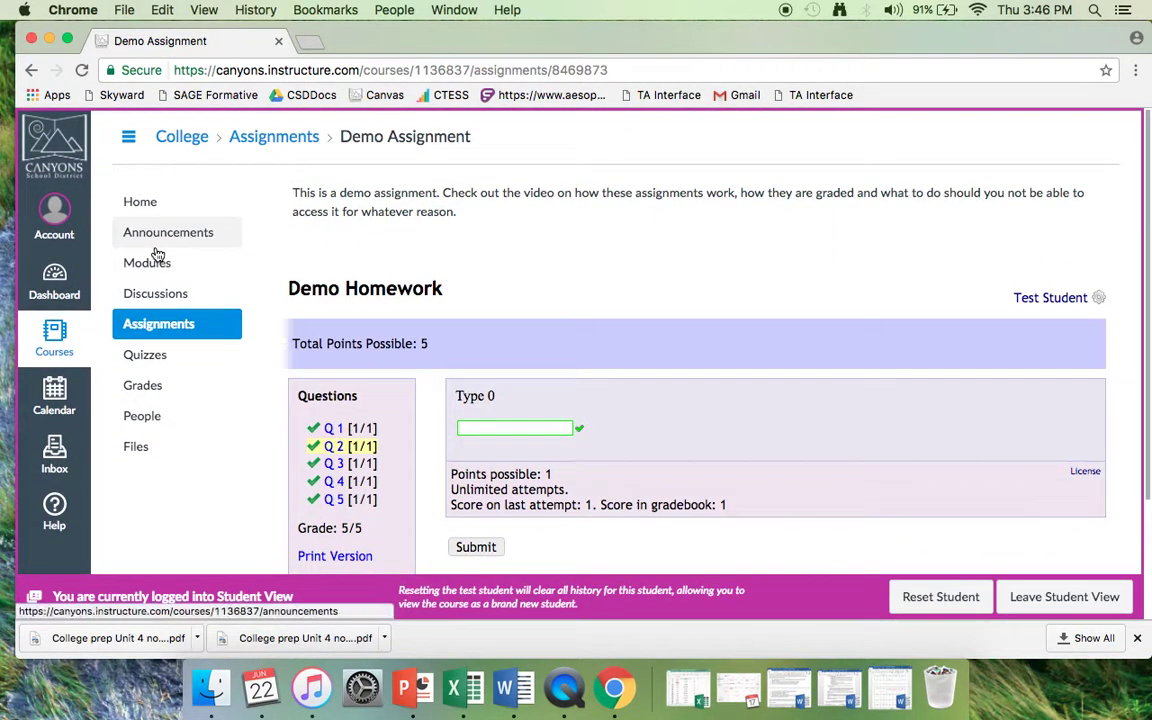
click(152, 264)
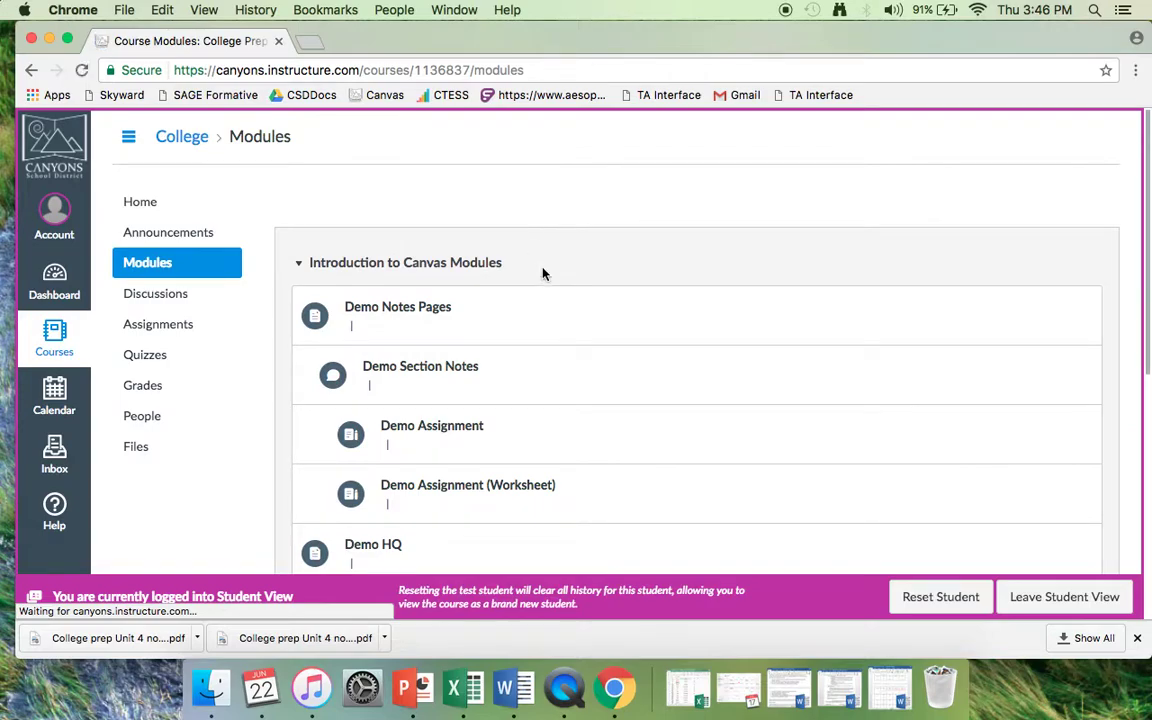
Open Demo Assignment (Worksheet) from the Introduction to Canvas Modules list and preview its attached PDF within the page.
scroll(612, 311, down, 3)
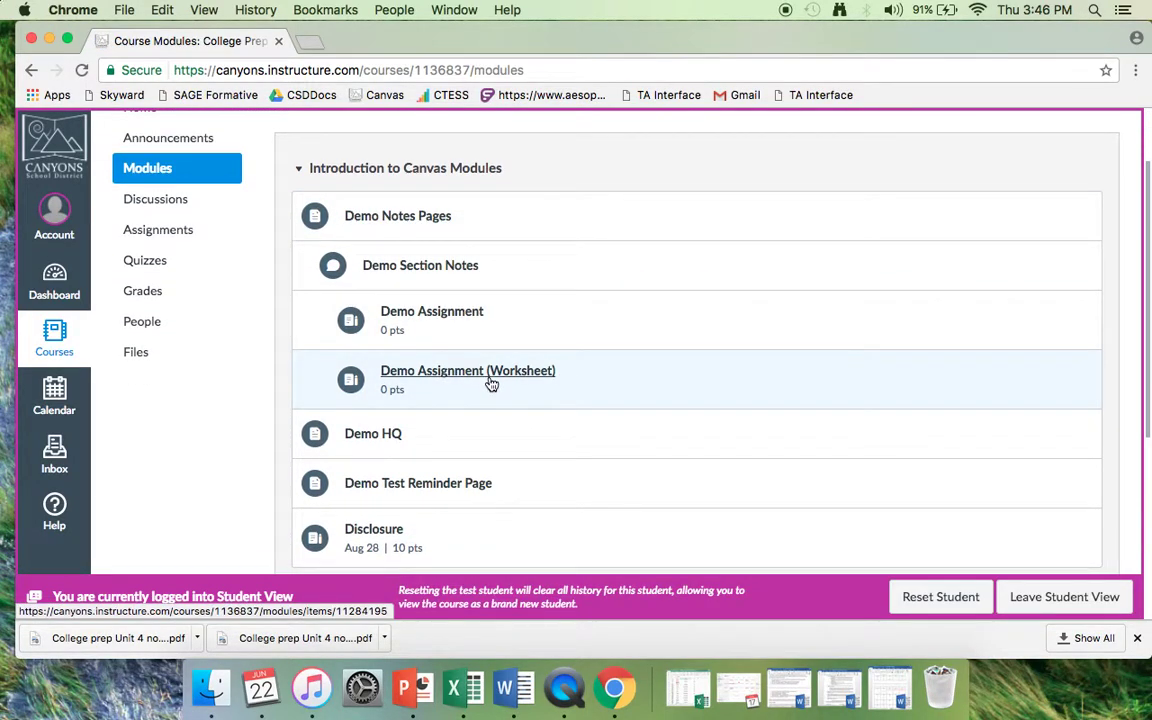
click(491, 372)
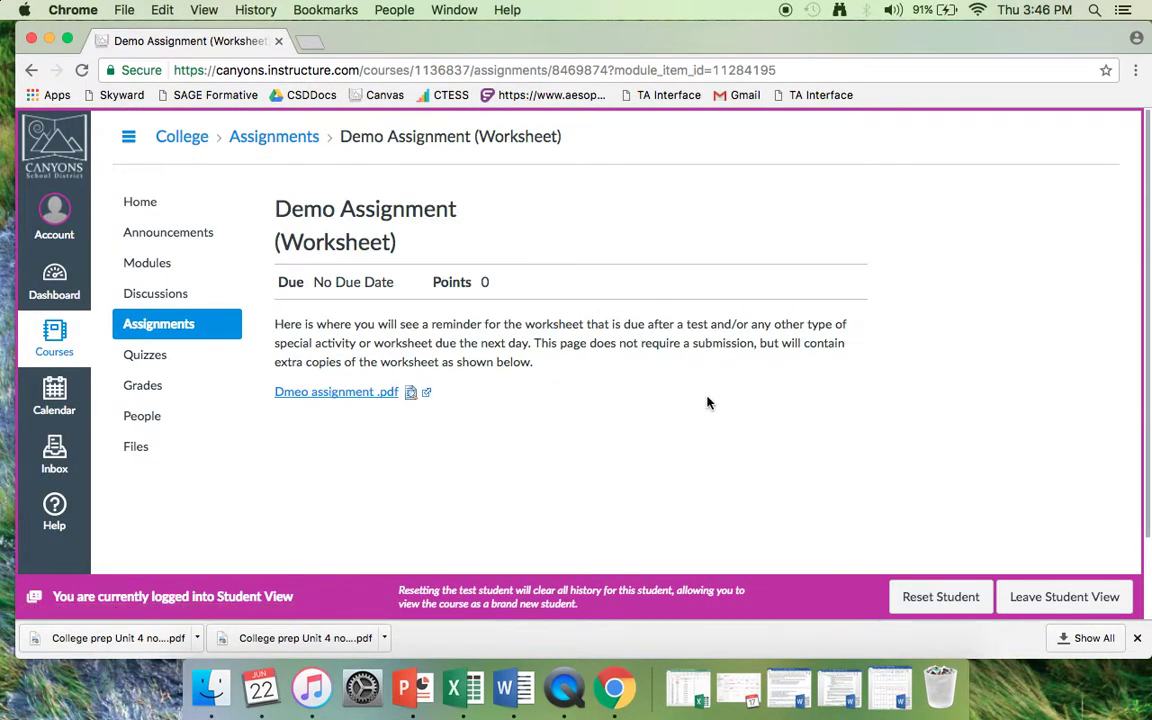
scroll(707, 403, down, 1)
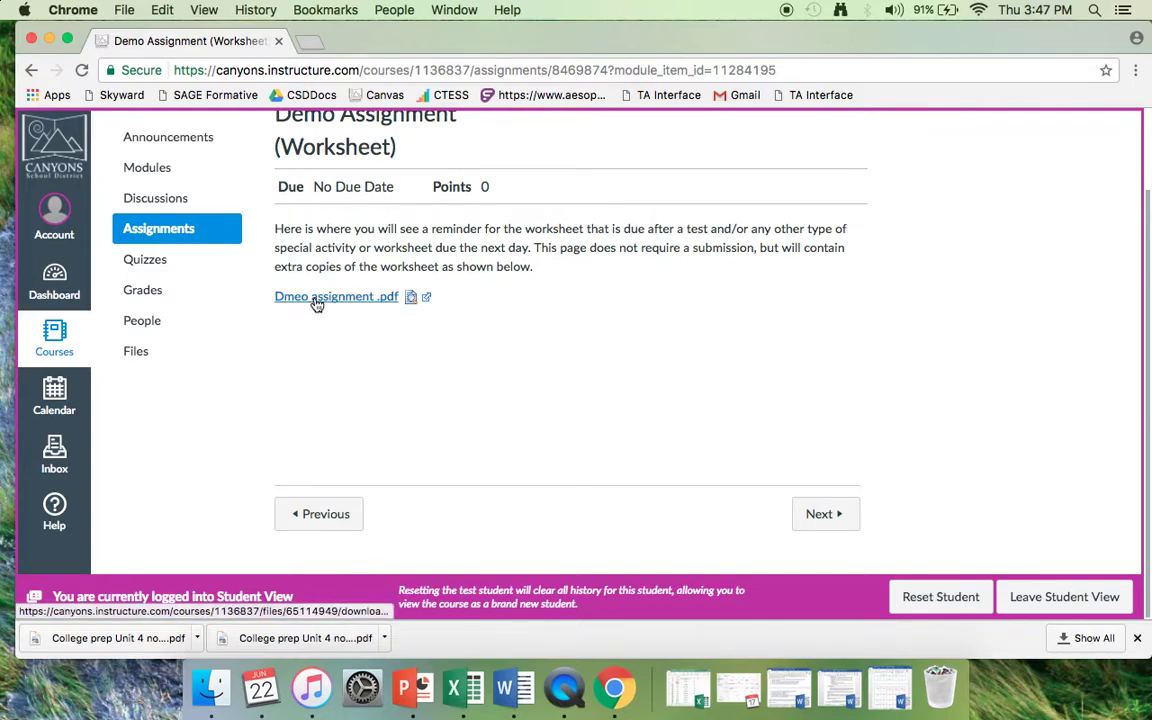
click(411, 298)
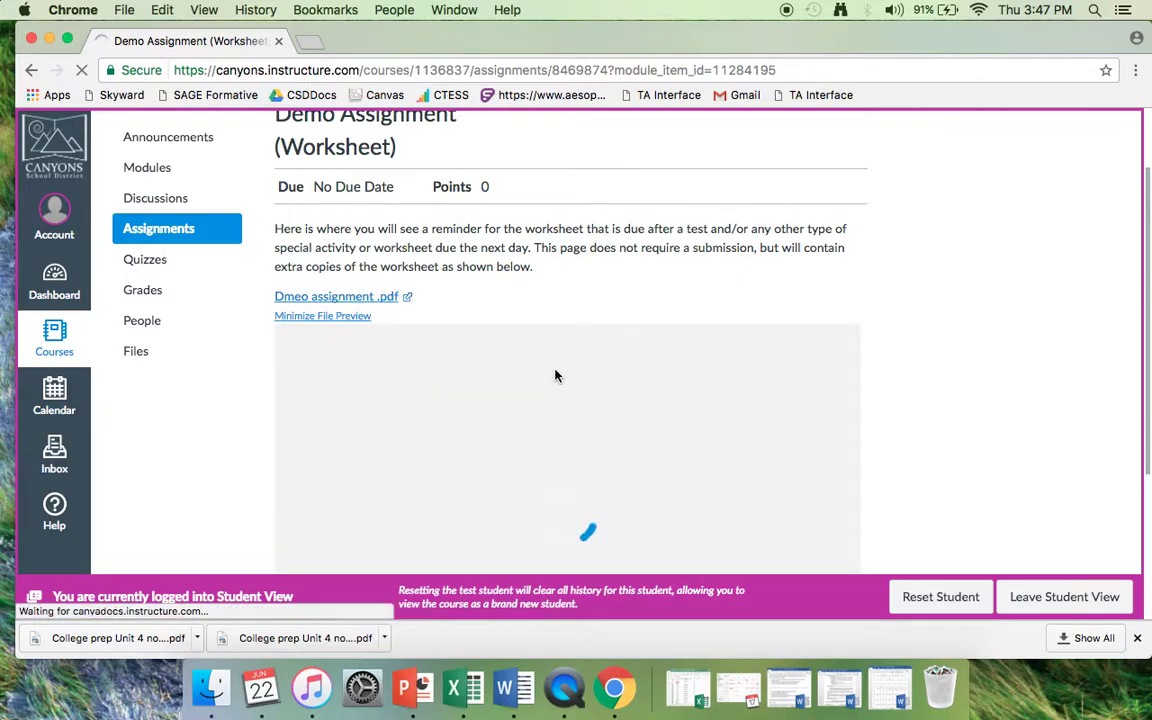
Look through the previewed worksheet's problems and the assignment instructions, and return to the course modules.
scroll(556, 375, down, 2)
scroll(556, 375, down, 4)
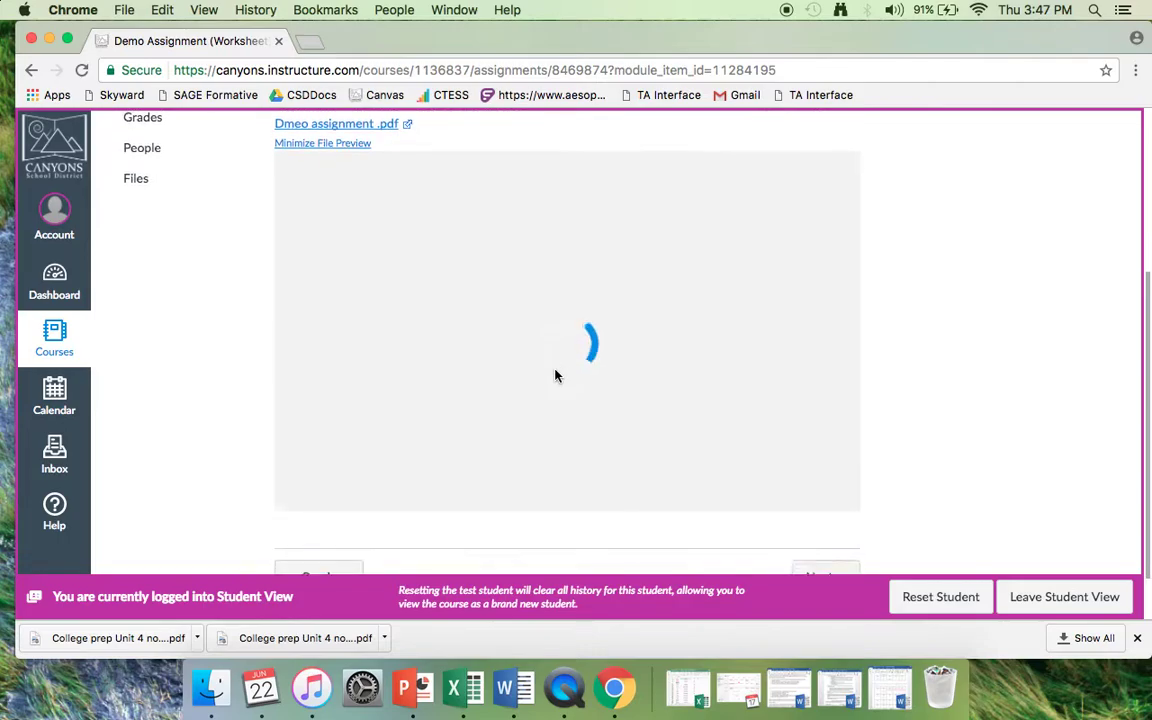
scroll(597, 369, down, 1)
scroll(553, 435, down, 6)
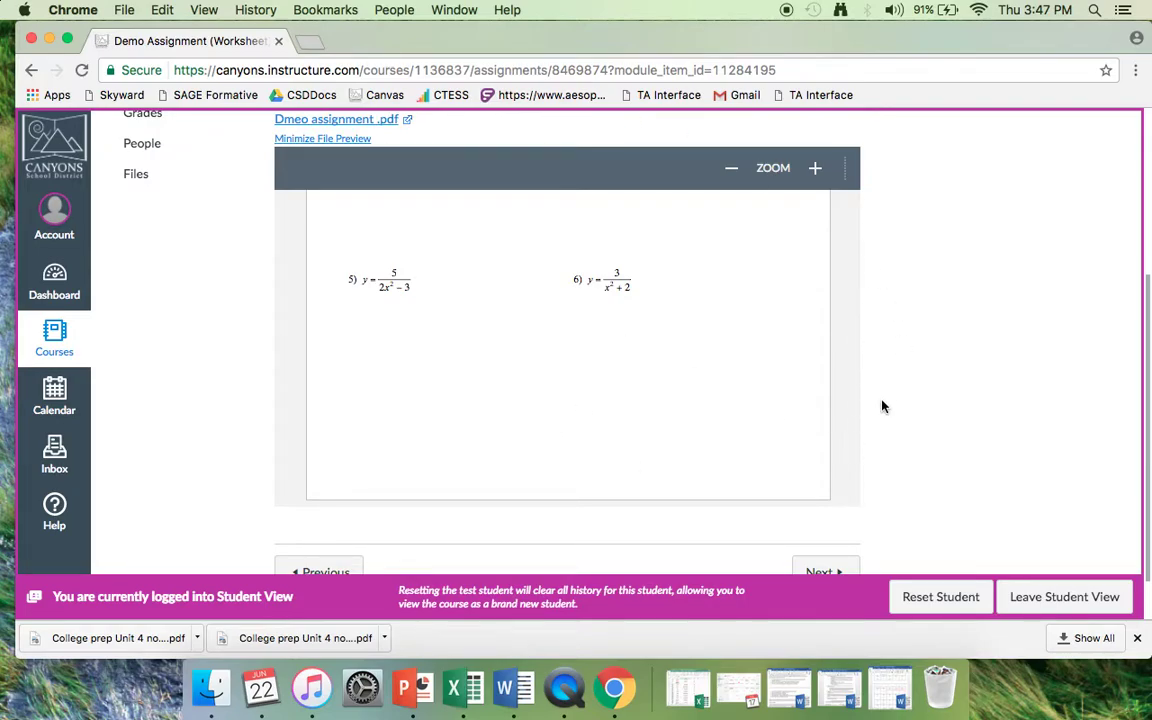
scroll(890, 399, up, 6)
scroll(603, 525, up, 6)
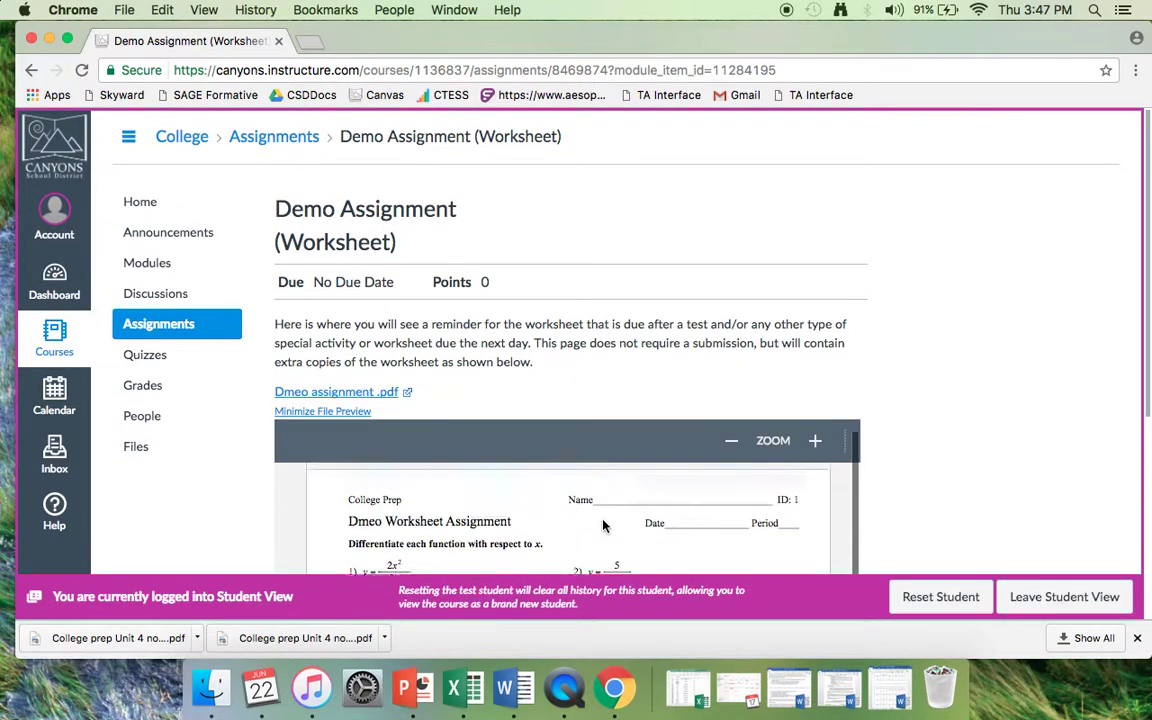
scroll(930, 400, down, 1)
scroll(909, 328, down, 1)
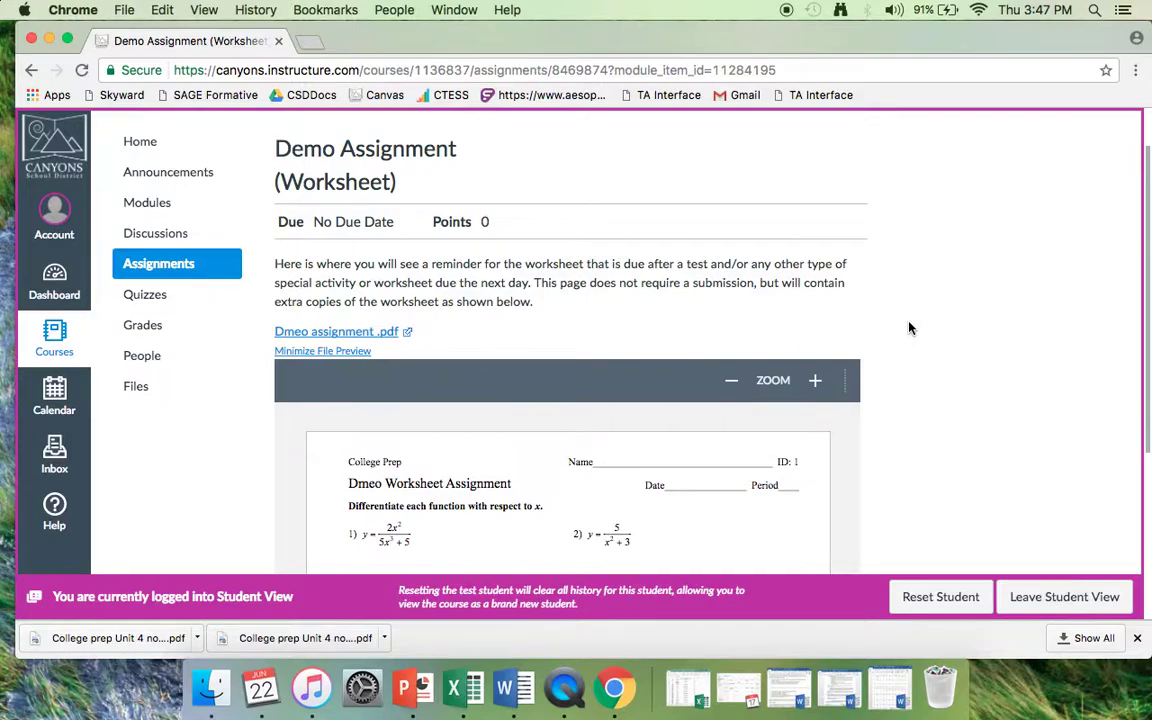
scroll(909, 328, down, 2)
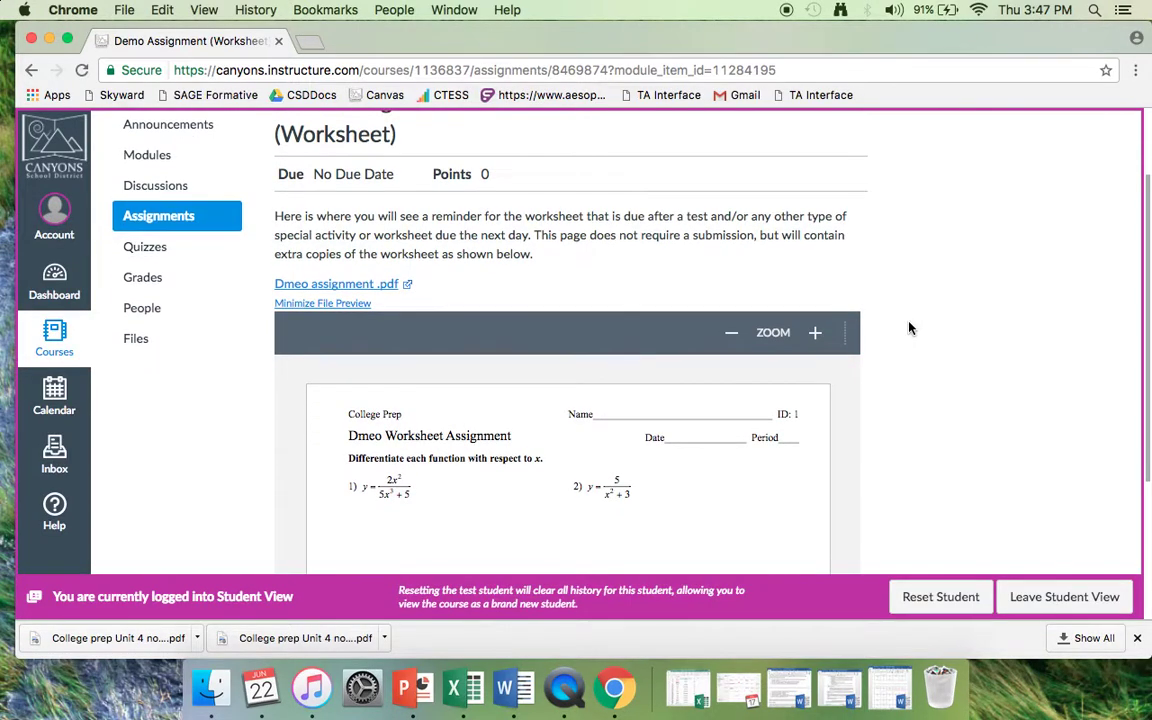
scroll(708, 412, down, 5)
scroll(951, 417, down, 3)
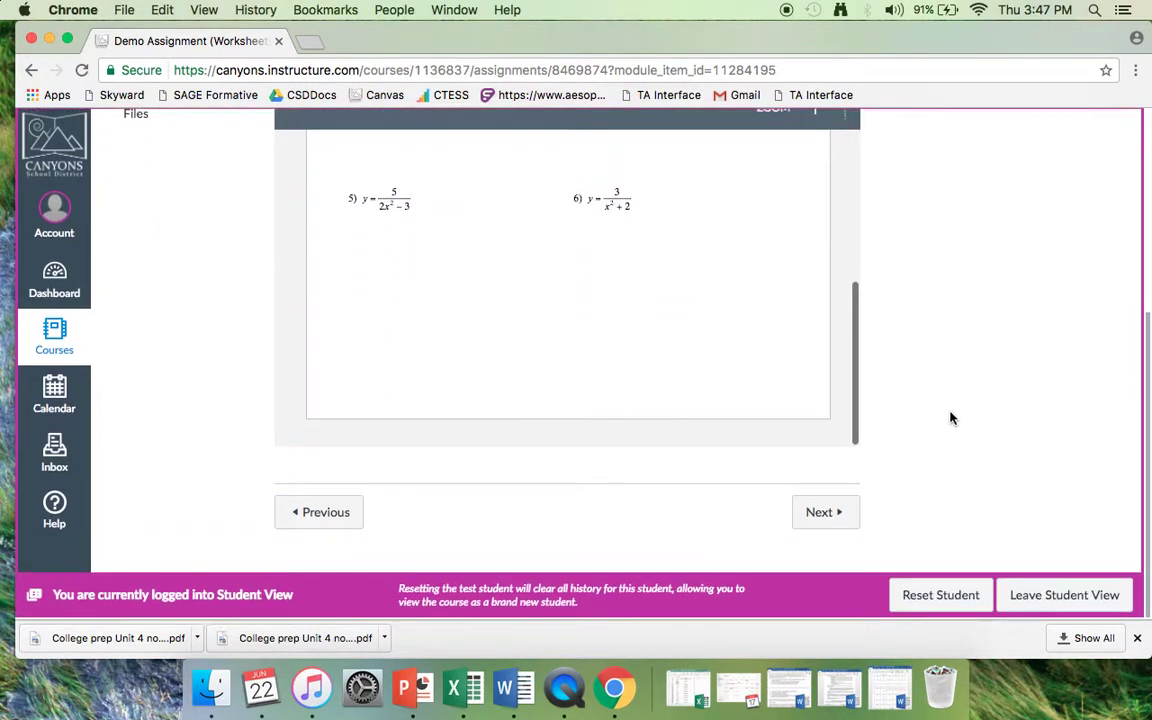
scroll(951, 417, up, 6)
scroll(640, 533, up, 5)
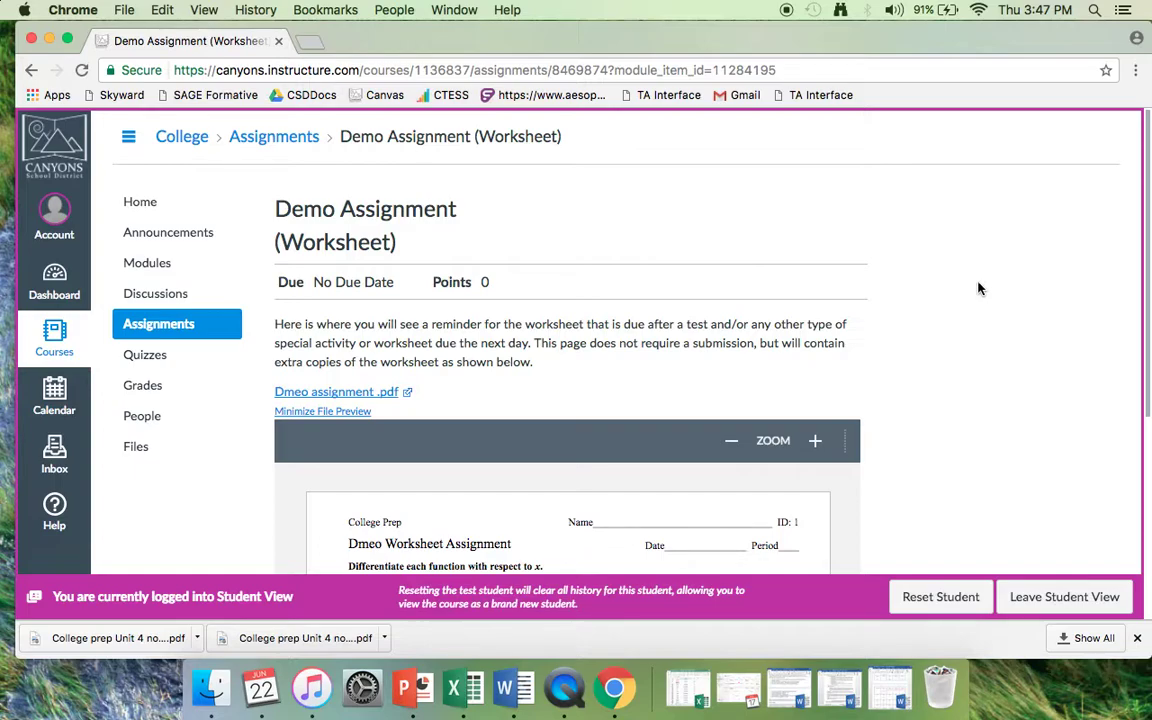
scroll(972, 340, down, 5)
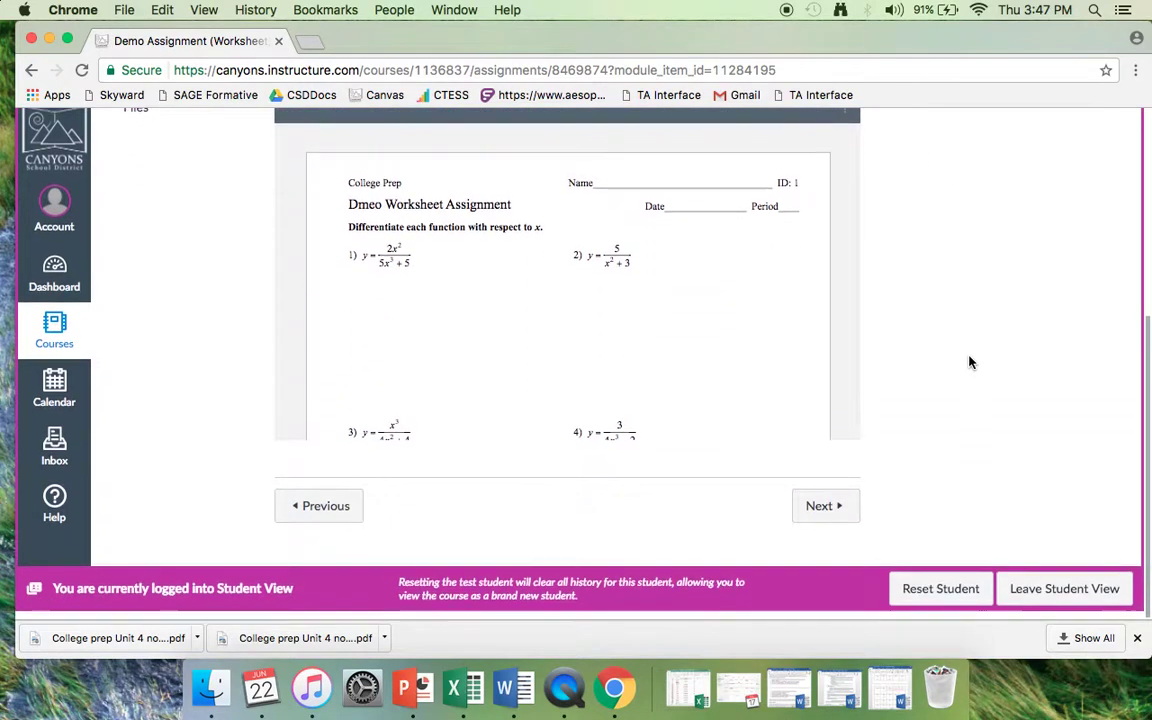
scroll(977, 403, up, 4)
scroll(977, 403, up, 2)
click(147, 264)
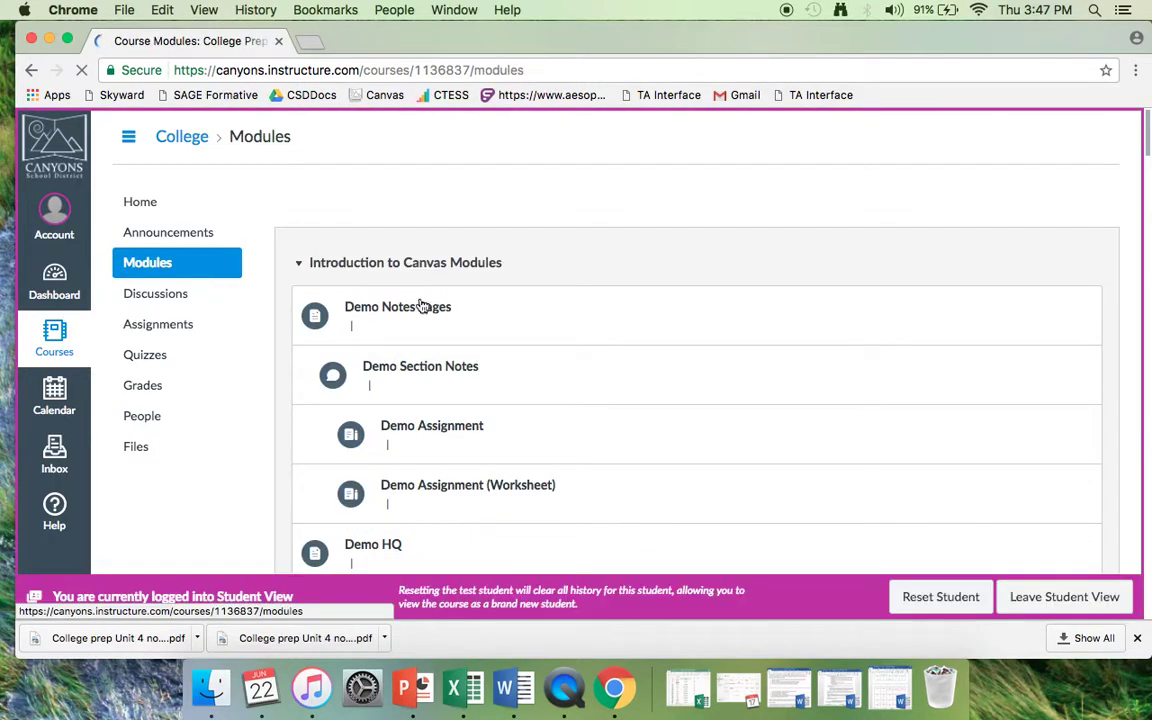
Open the Demo HQ page from the modules list, read its homework quiz description and return to the list.
scroll(560, 301, down, 2)
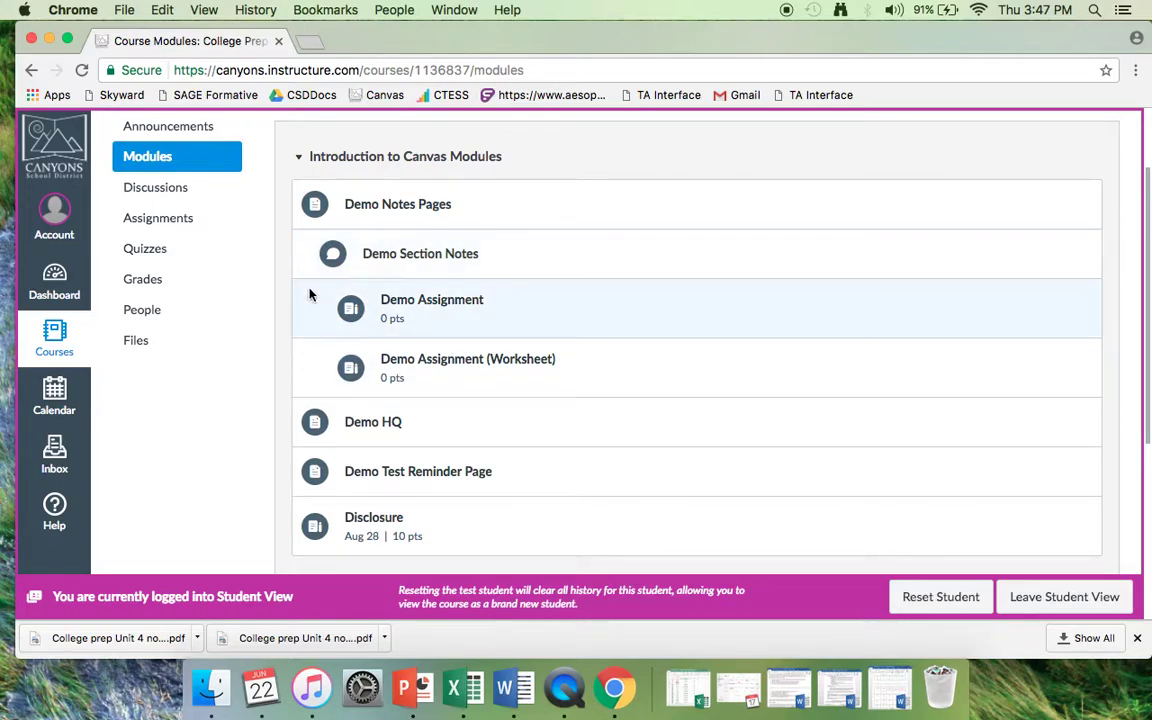
scroll(522, 286, down, 1)
scroll(522, 286, down, 2)
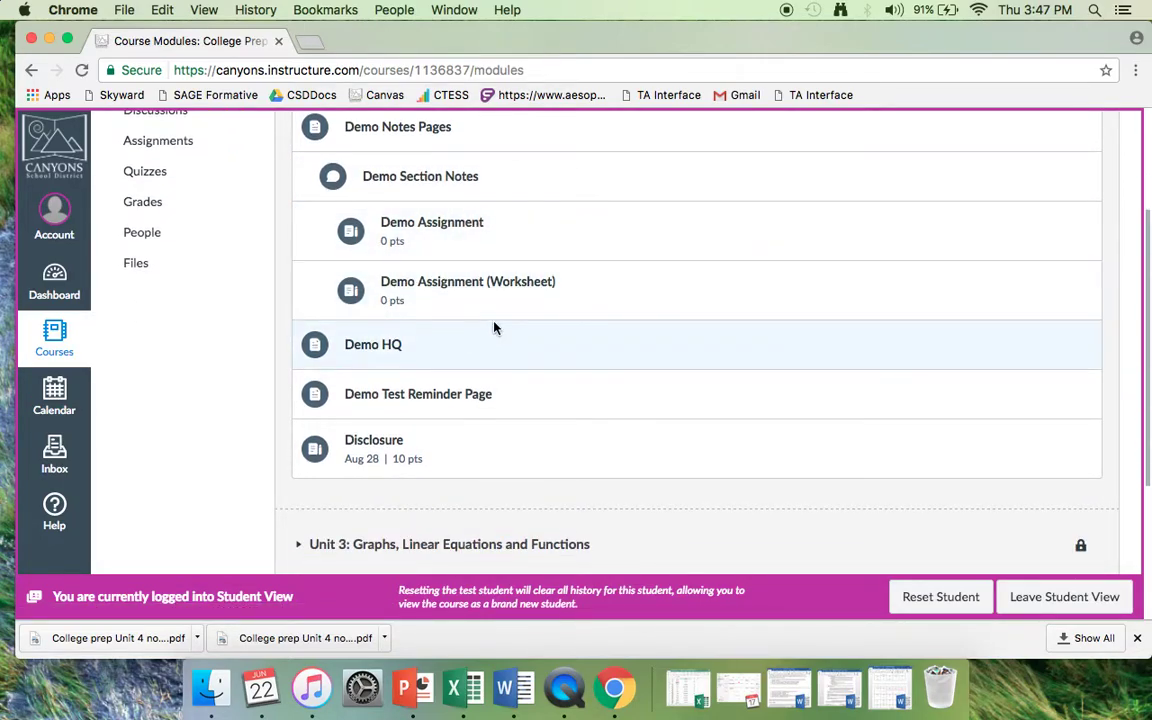
scroll(465, 375, down, 2)
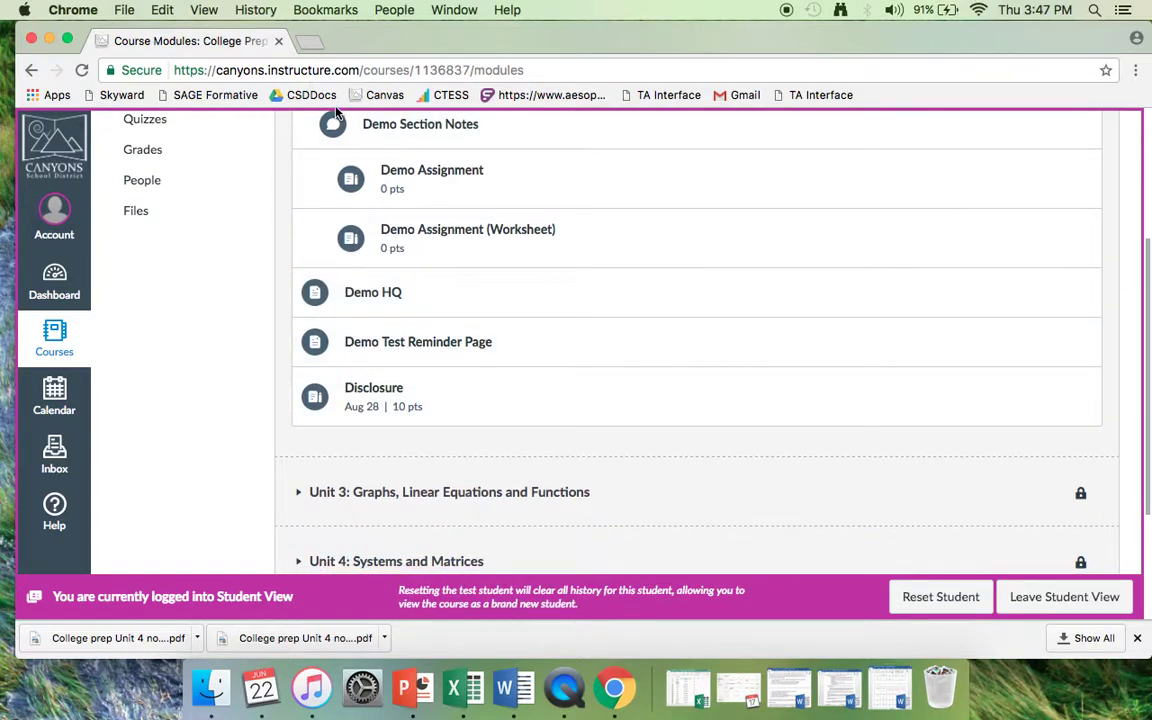
scroll(333, 140, up, 2)
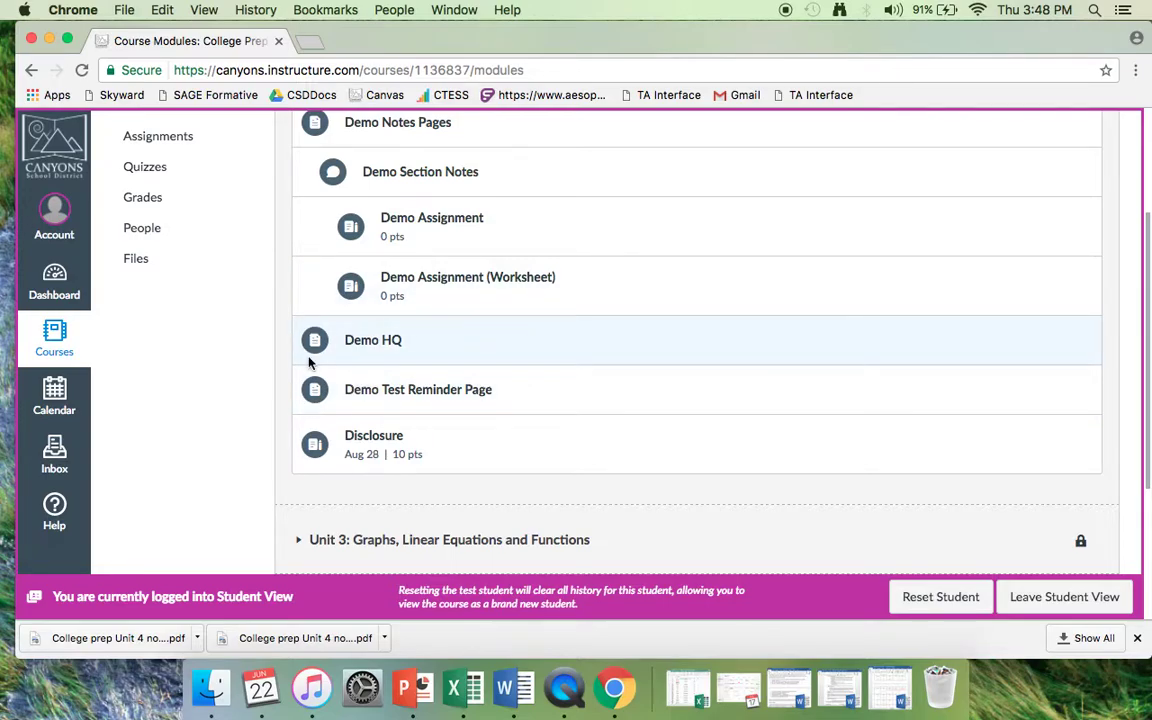
click(373, 340)
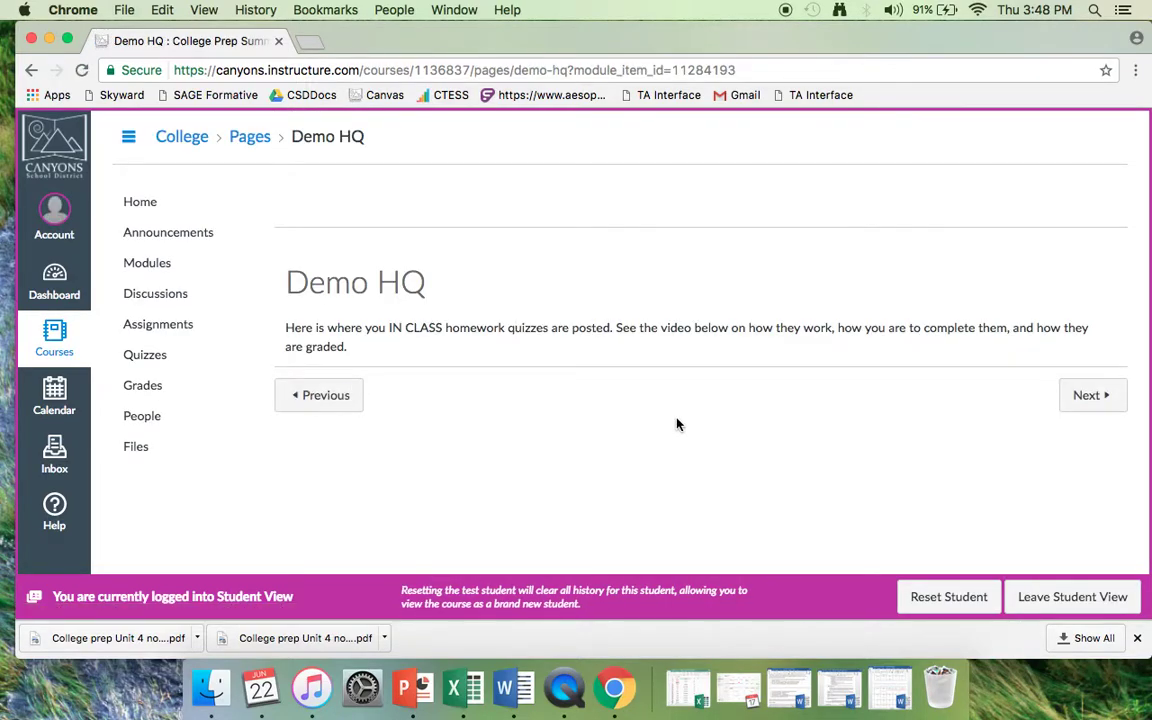
click(31, 70)
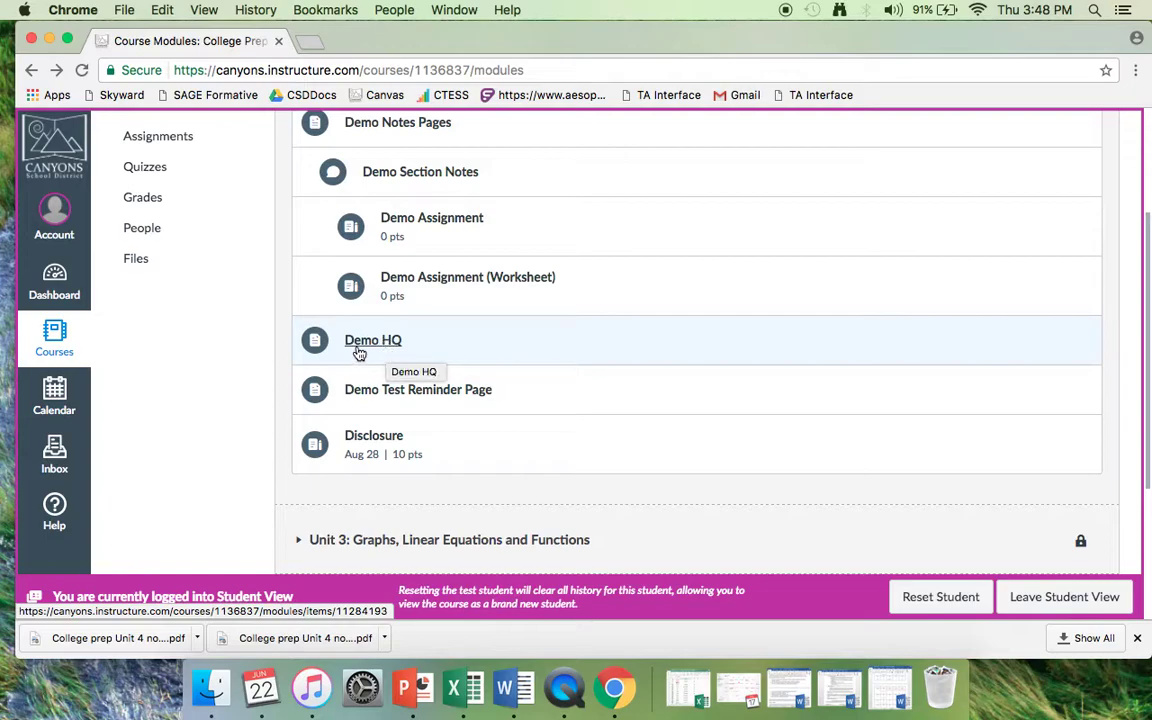
Expand the Unit 3: Graphs, Linear Equations and Functions module and highlight the 3.2A HQ entry.
scroll(507, 390, down, 3)
scroll(507, 390, down, 1)
click(309, 306)
scroll(431, 348, down, 5)
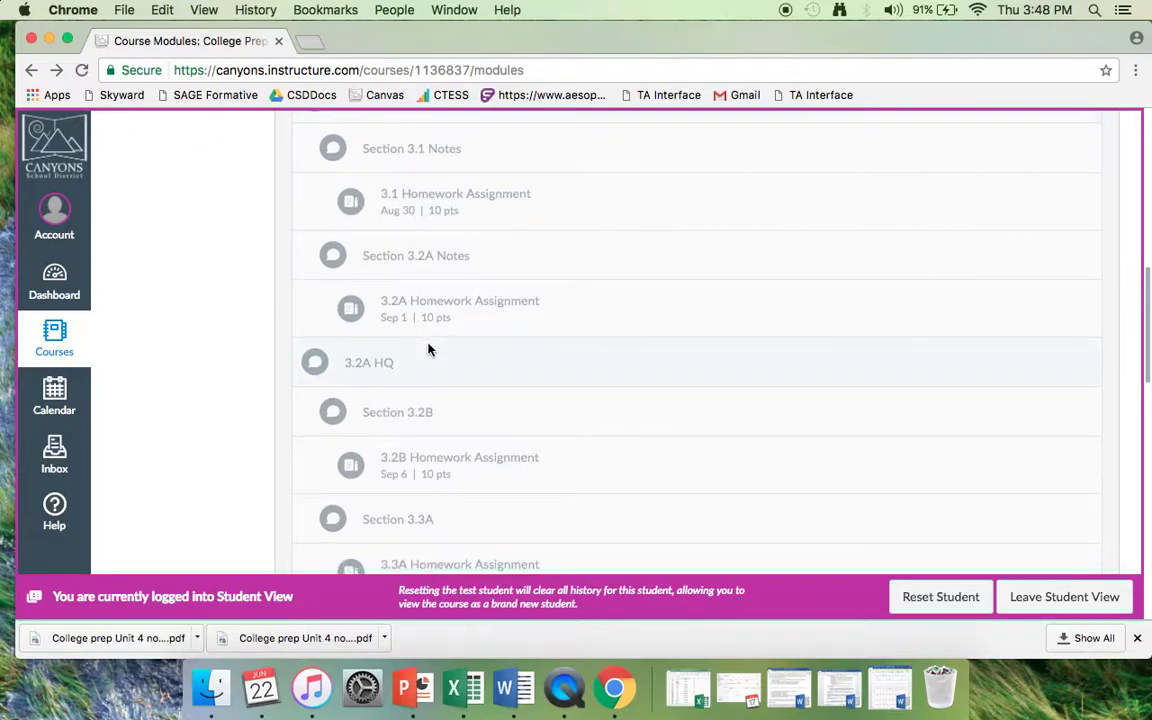
drag(401, 363, 291, 373)
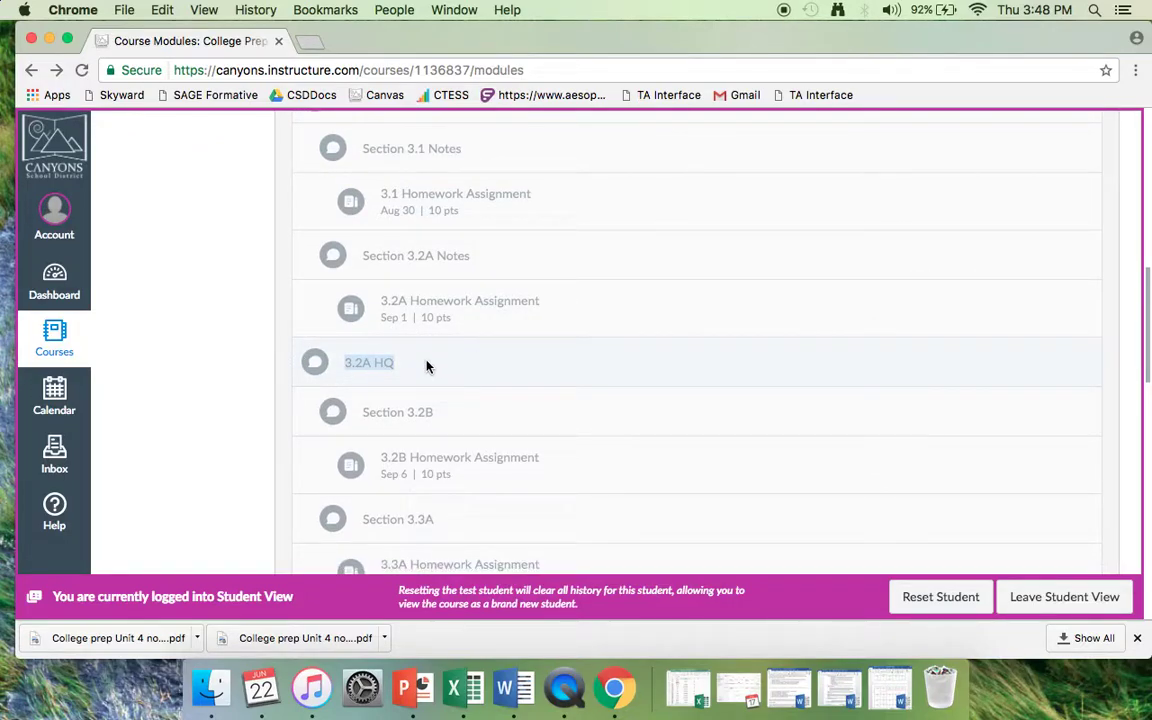
Find the Unit 3.1-3.3 Quiz entry in the Unit 3 module and highlight its title.
scroll(551, 360, up, 9)
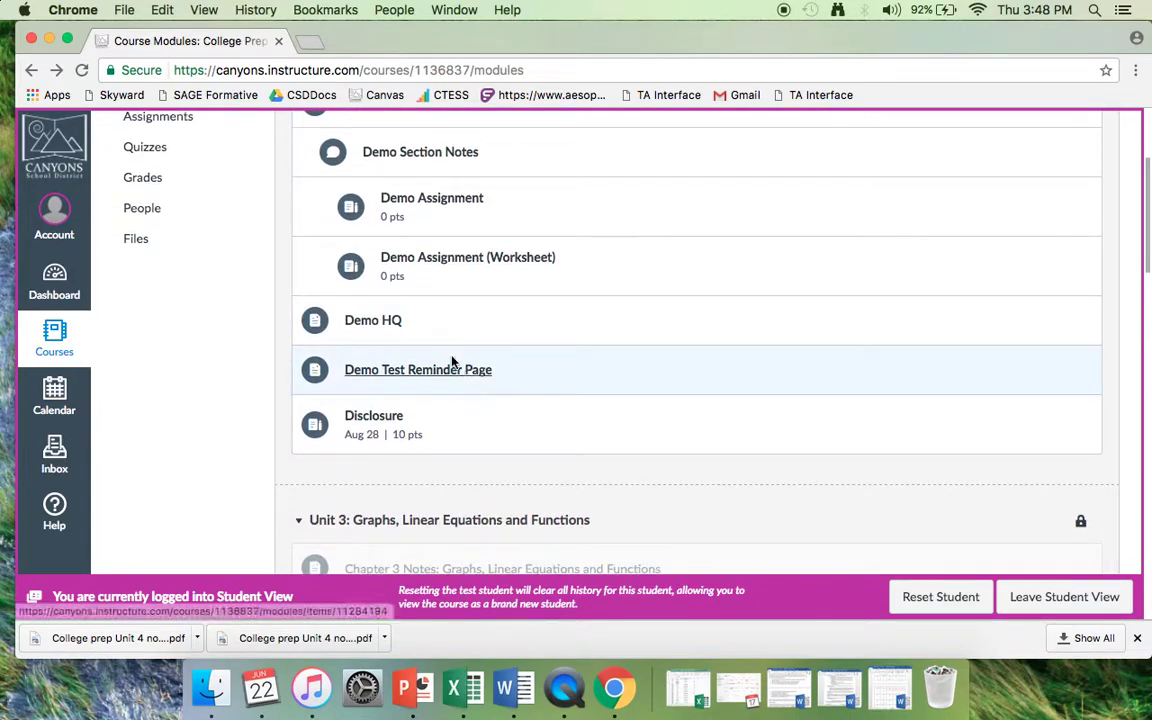
scroll(507, 376, down, 20)
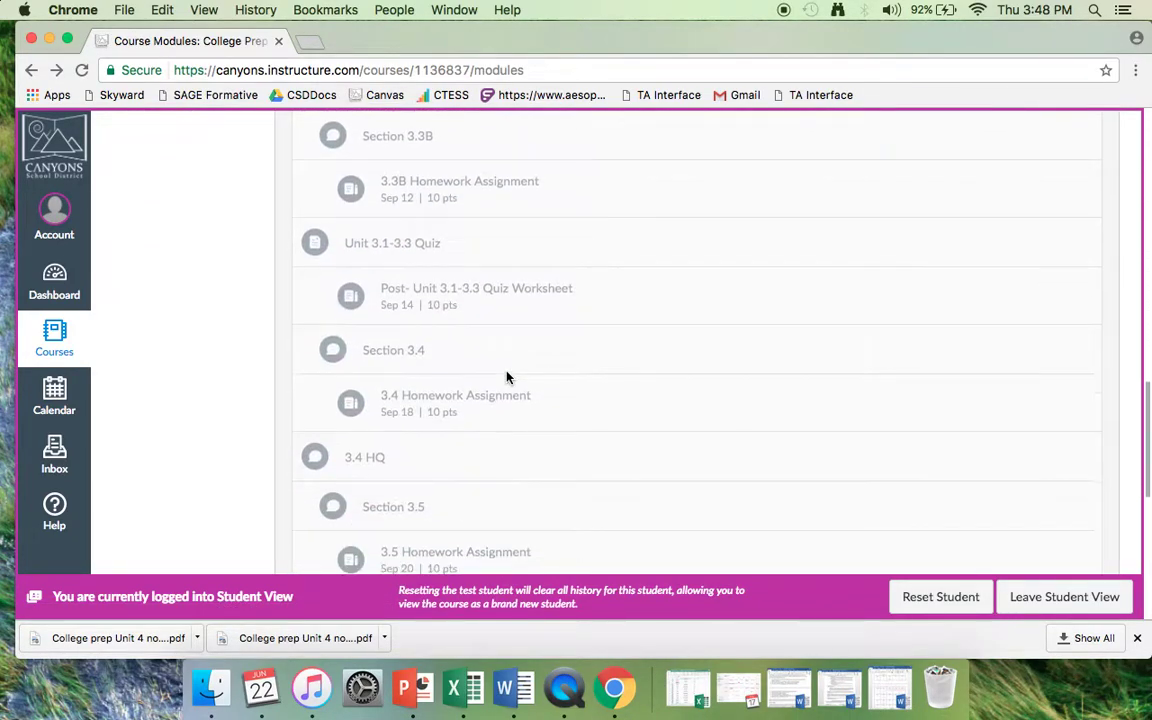
drag(451, 257, 351, 243)
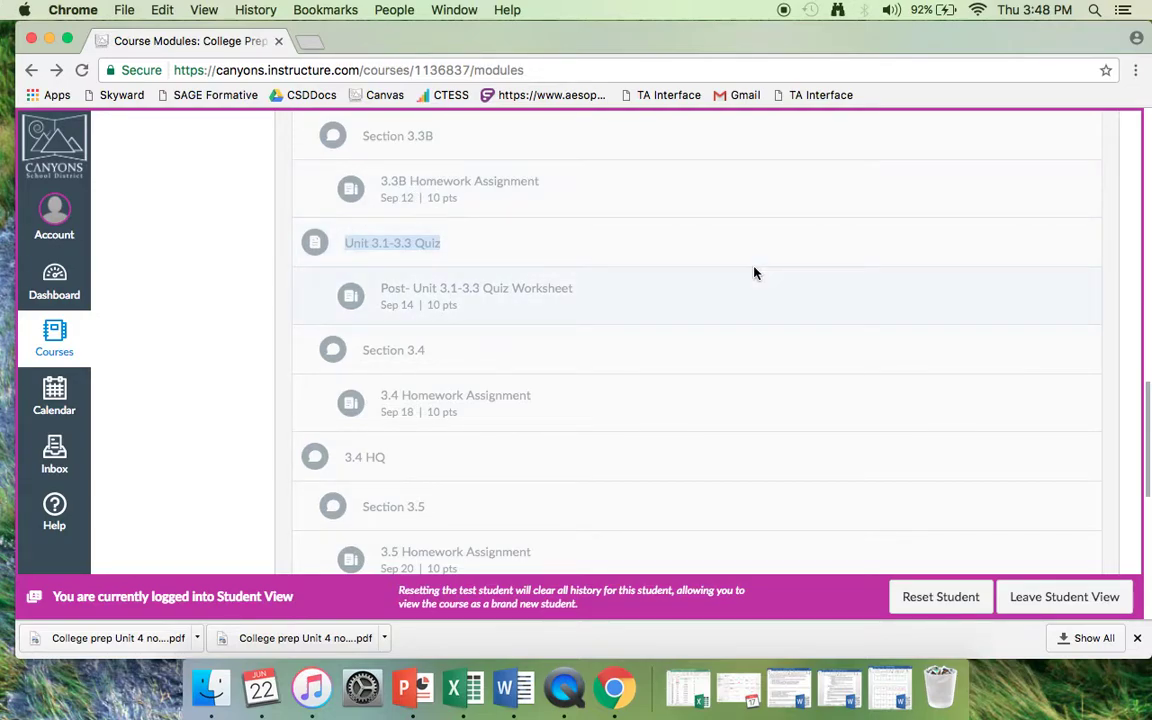
Open the Demo Test Reminder Page from the introduction module, read its description and return to the course modules.
scroll(753, 272, up, 10)
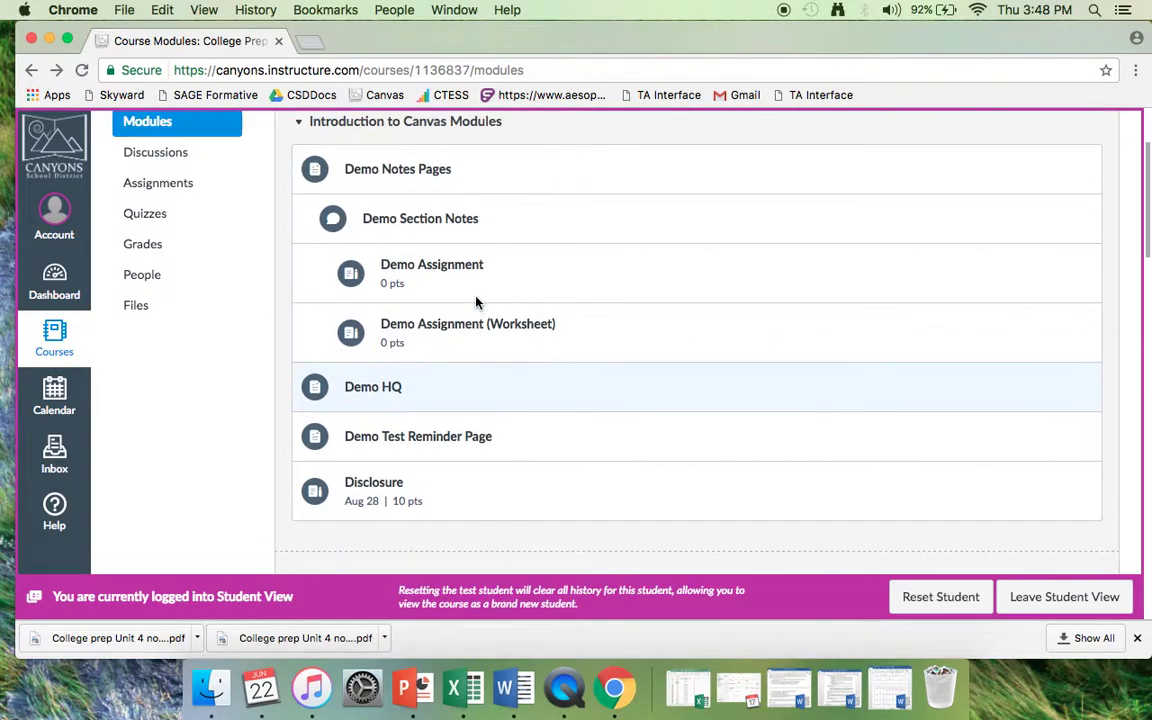
click(395, 438)
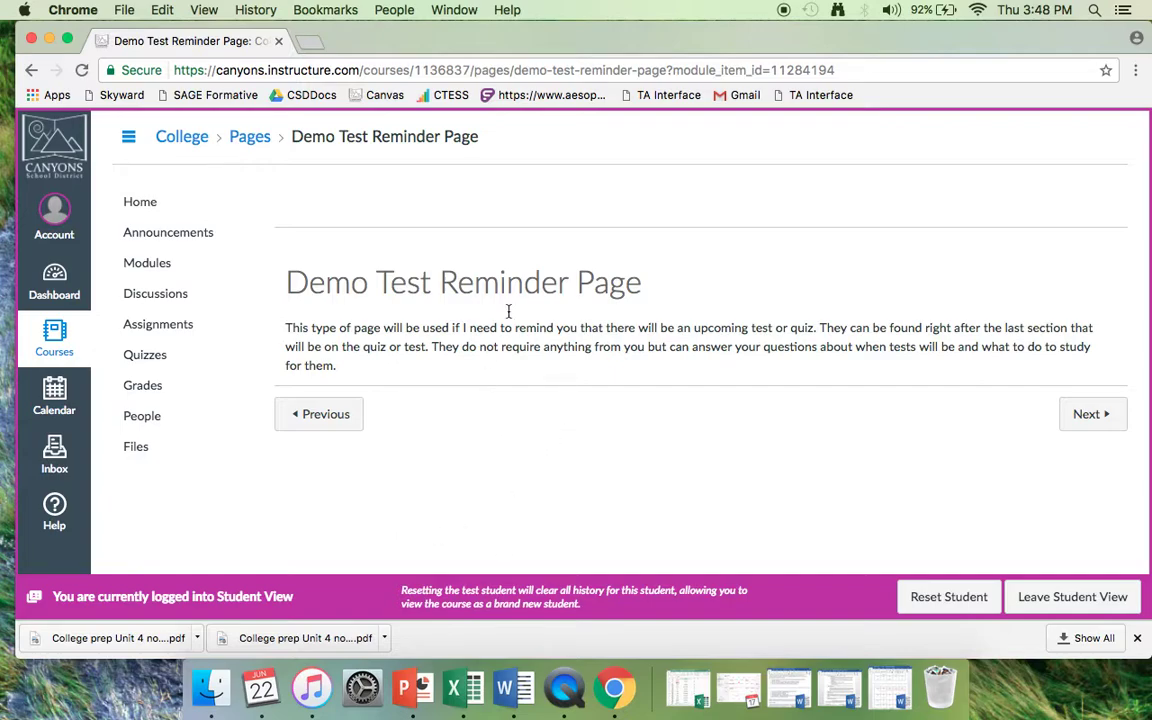
scroll(714, 489, down, 1)
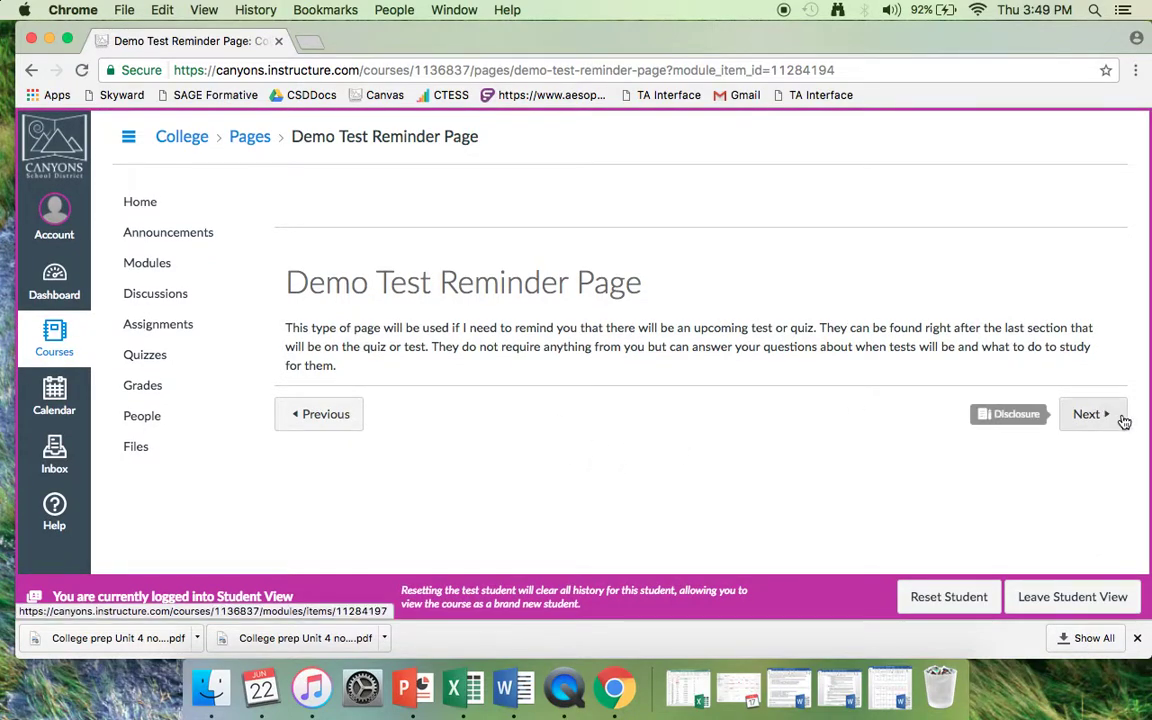
click(157, 264)
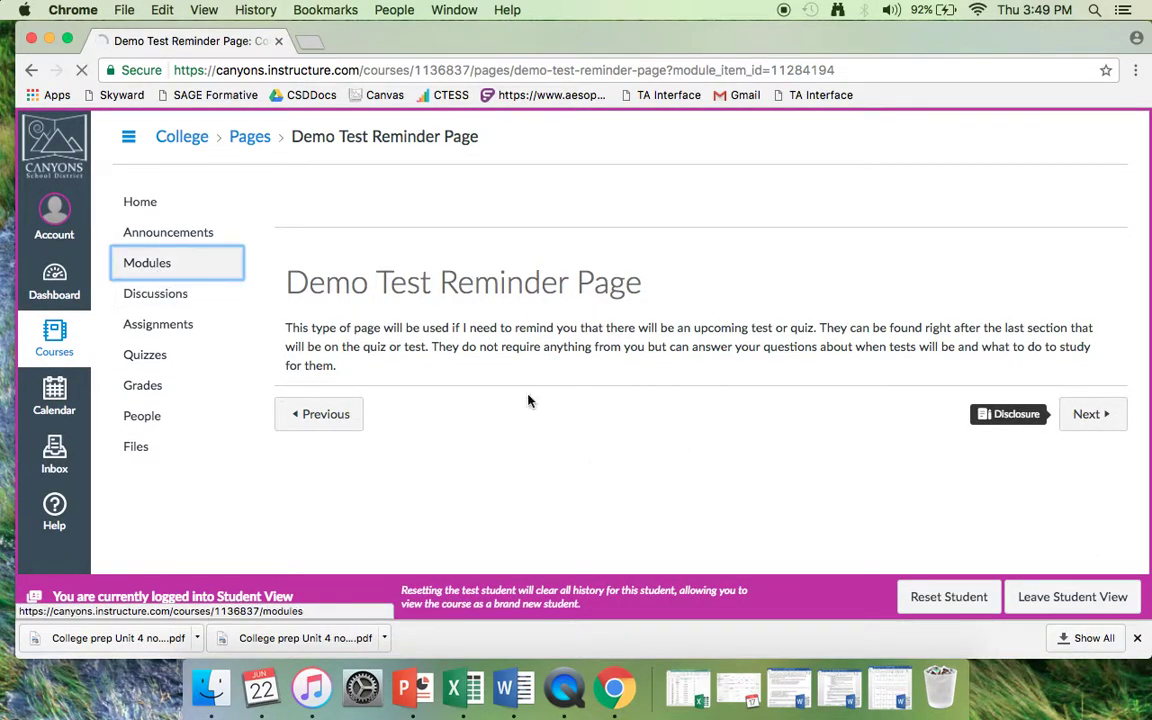
Look over the introduction module's items and open the Disclosure assignment.
scroll(524, 327, down, 5)
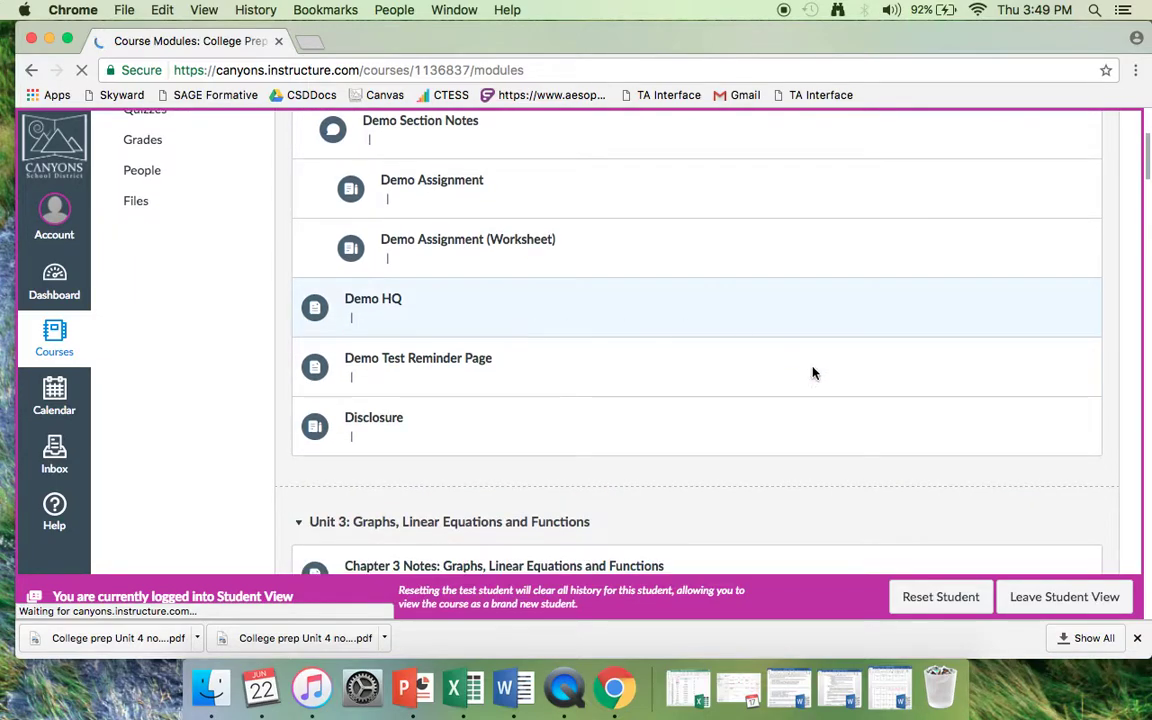
scroll(476, 489, up, 1)
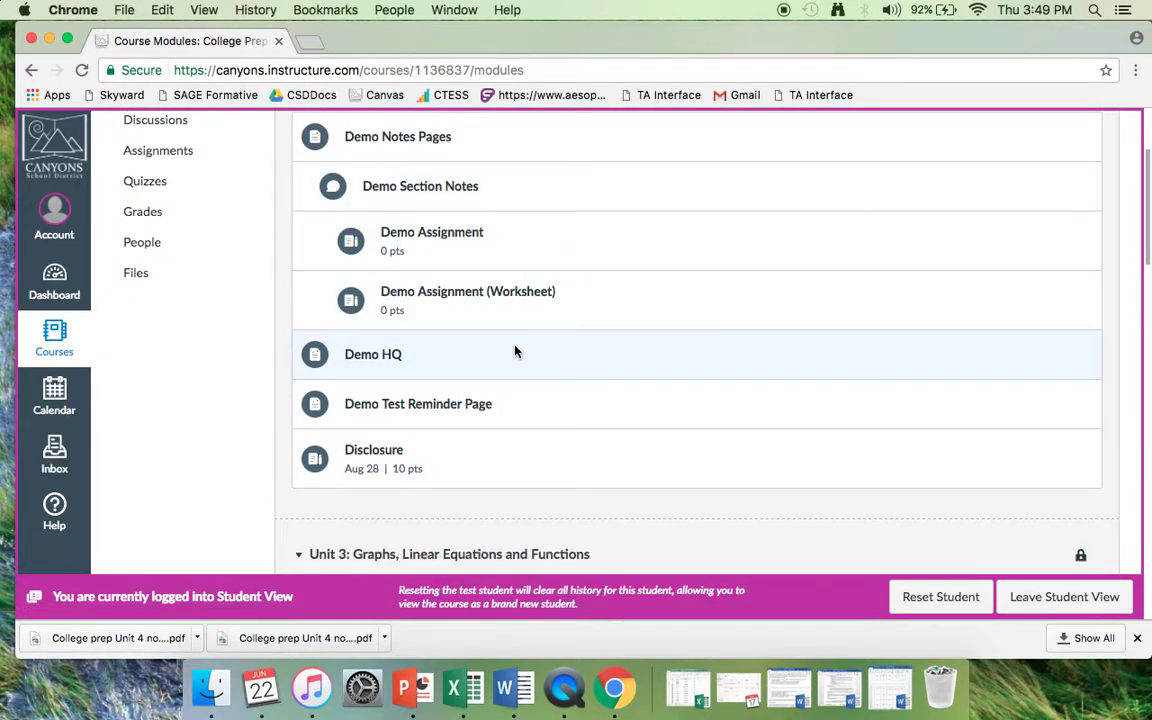
scroll(411, 411, up, 2)
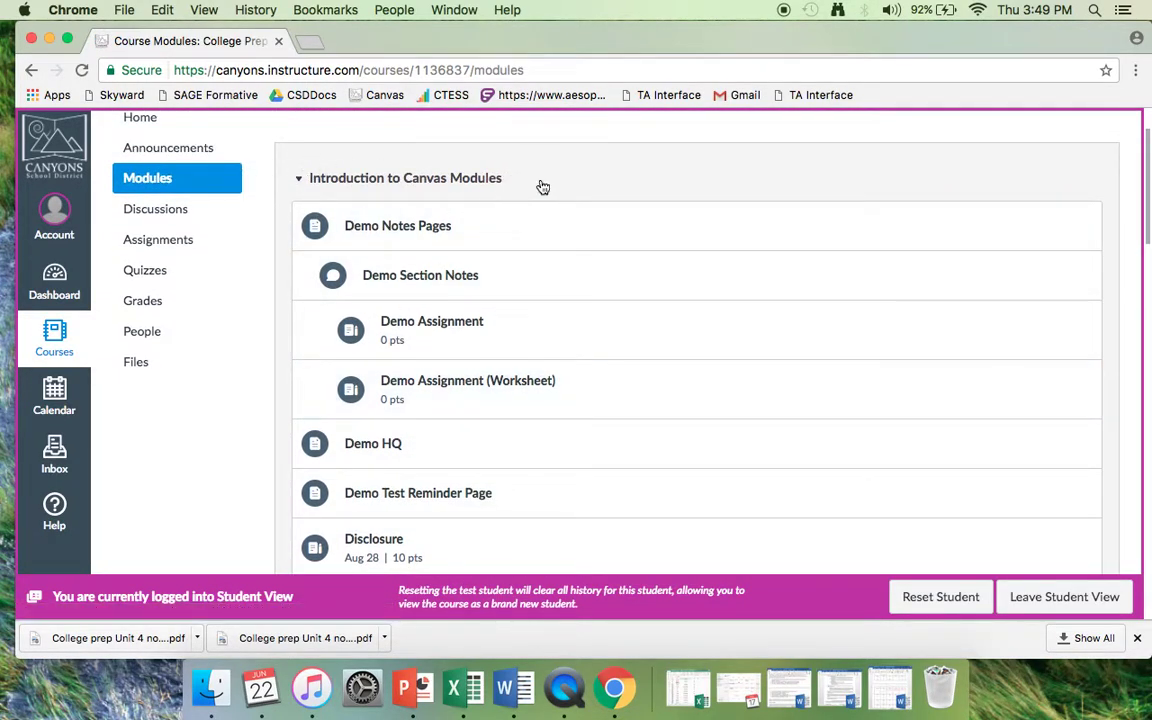
scroll(542, 185, down, 3)
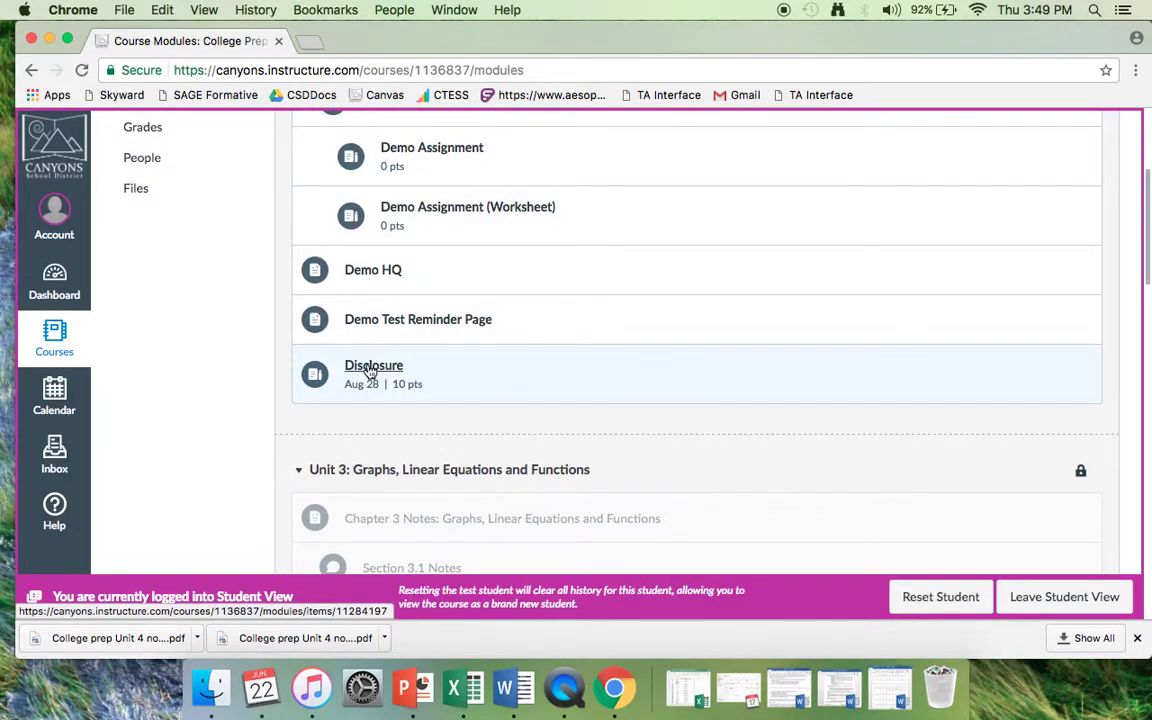
click(370, 367)
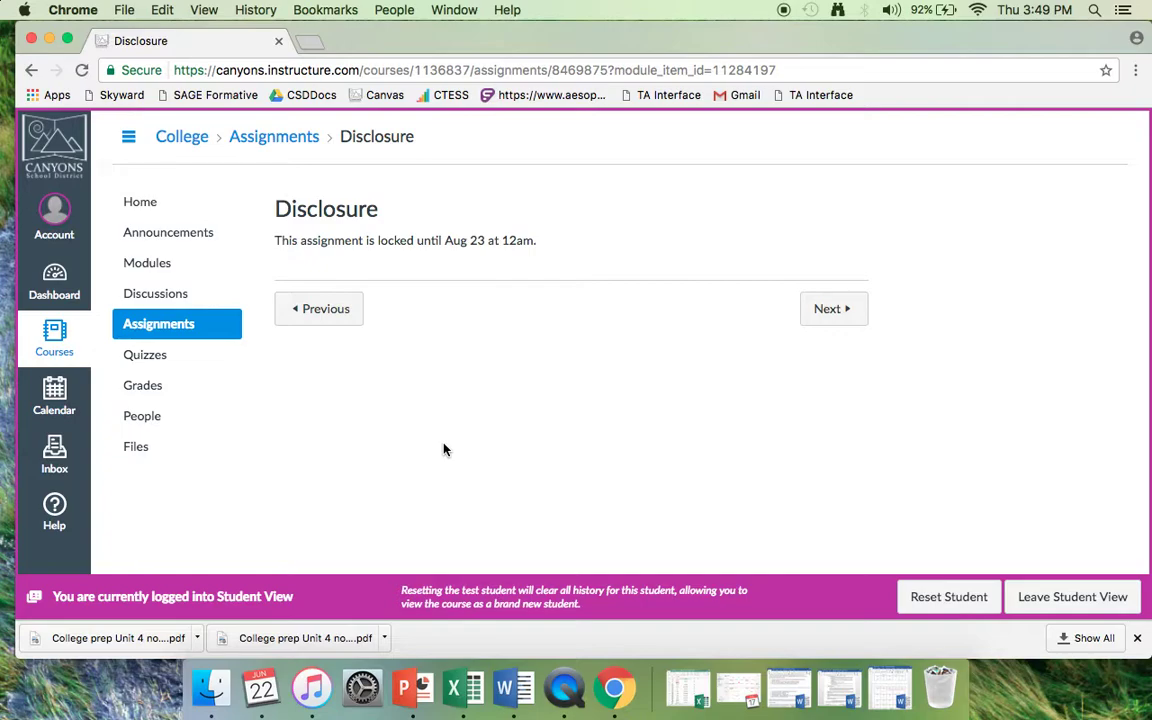
Highlight the Disclosure assignment's title and availability notice, and display the computer's current date.
drag(268, 213, 551, 241)
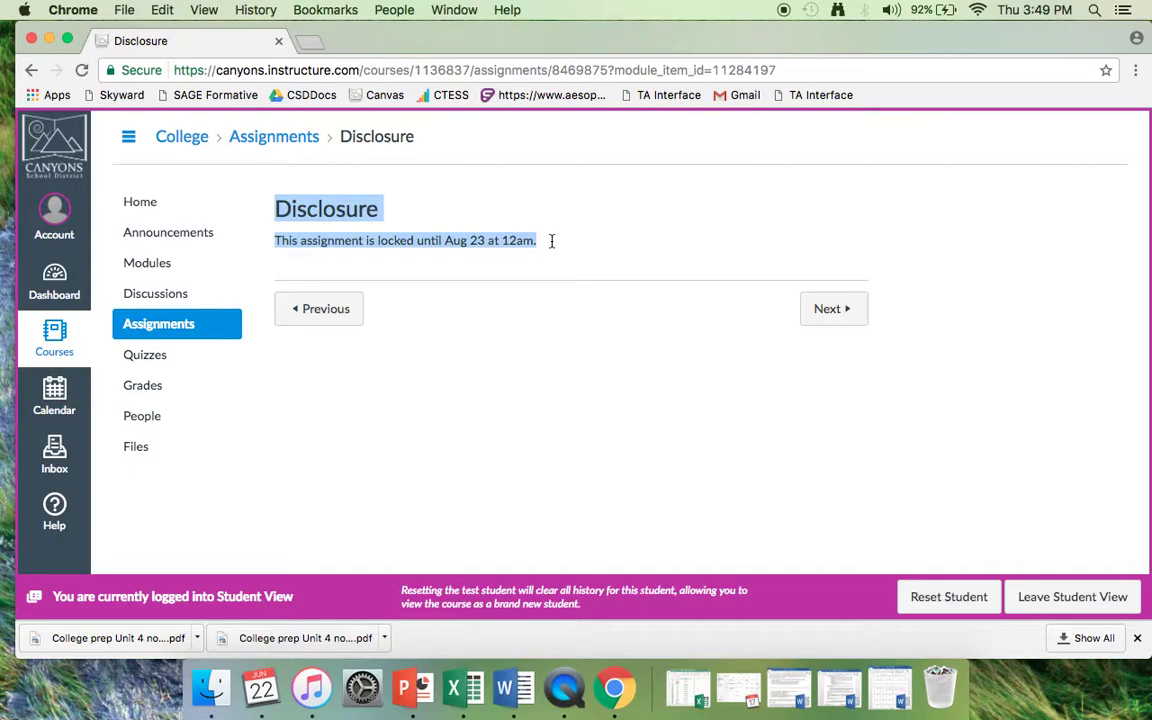
click(1034, 10)
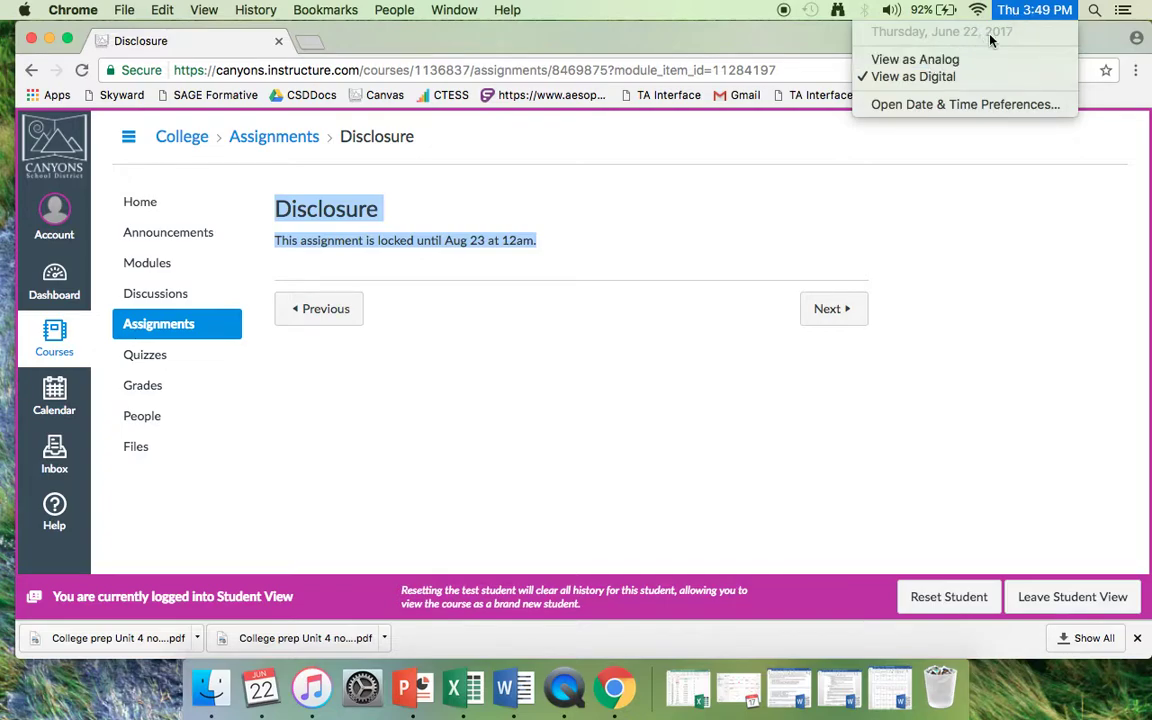
Close the date display, open the course's Grades page and look over the assignments and their due dates.
click(478, 233)
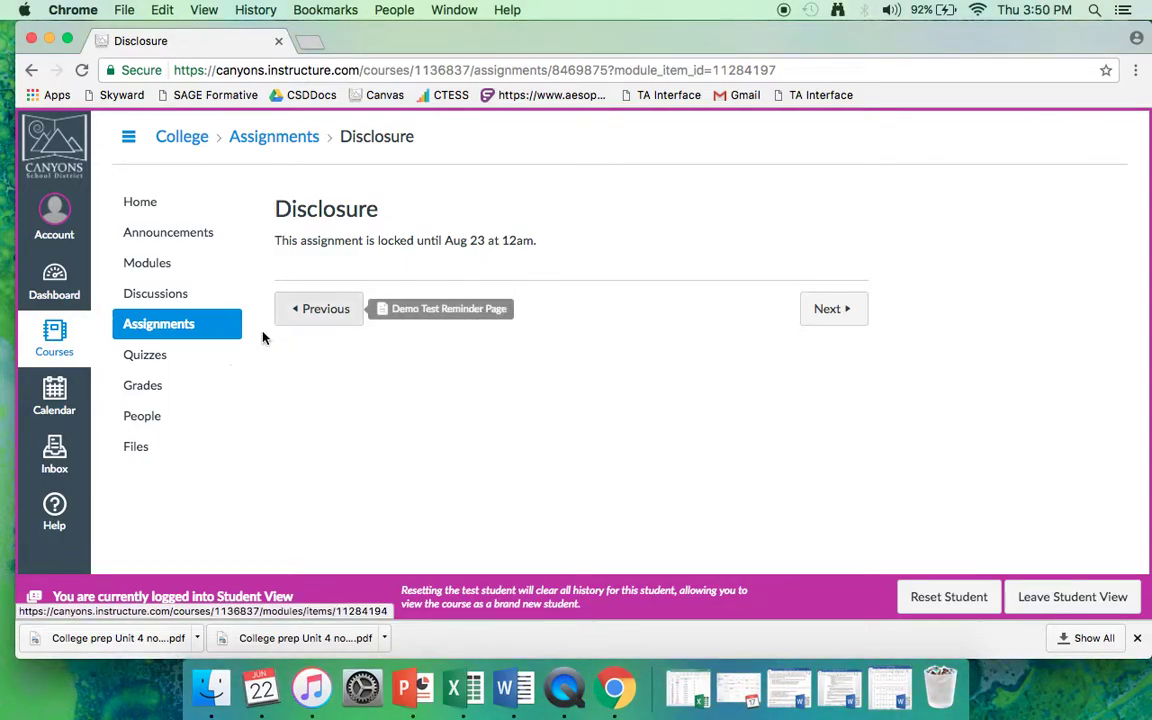
click(159, 399)
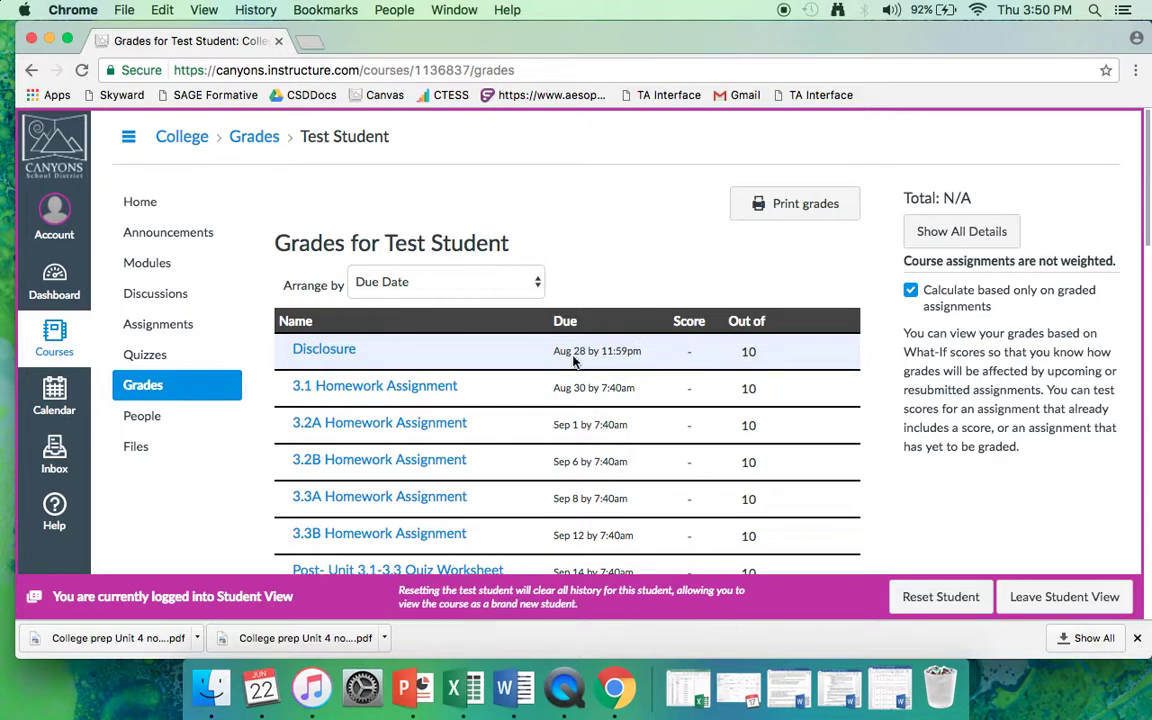
scroll(575, 360, down, 2)
scroll(360, 390, down, 2)
scroll(708, 355, up, 3)
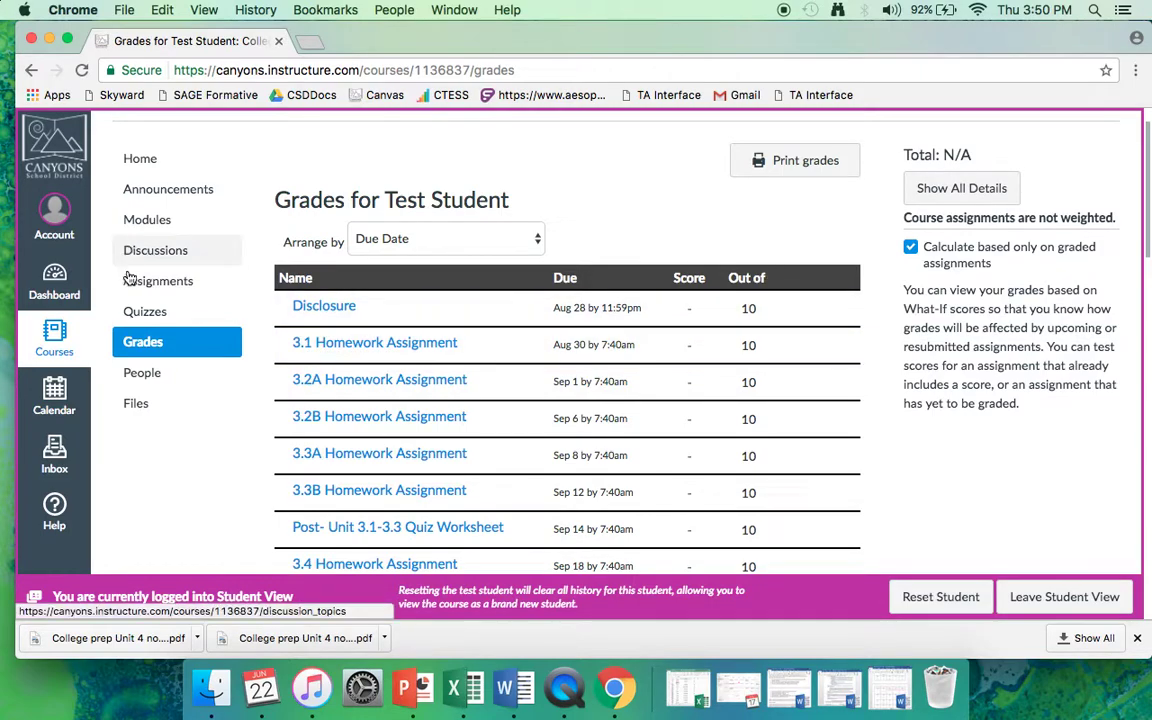
scroll(145, 380, down, 2)
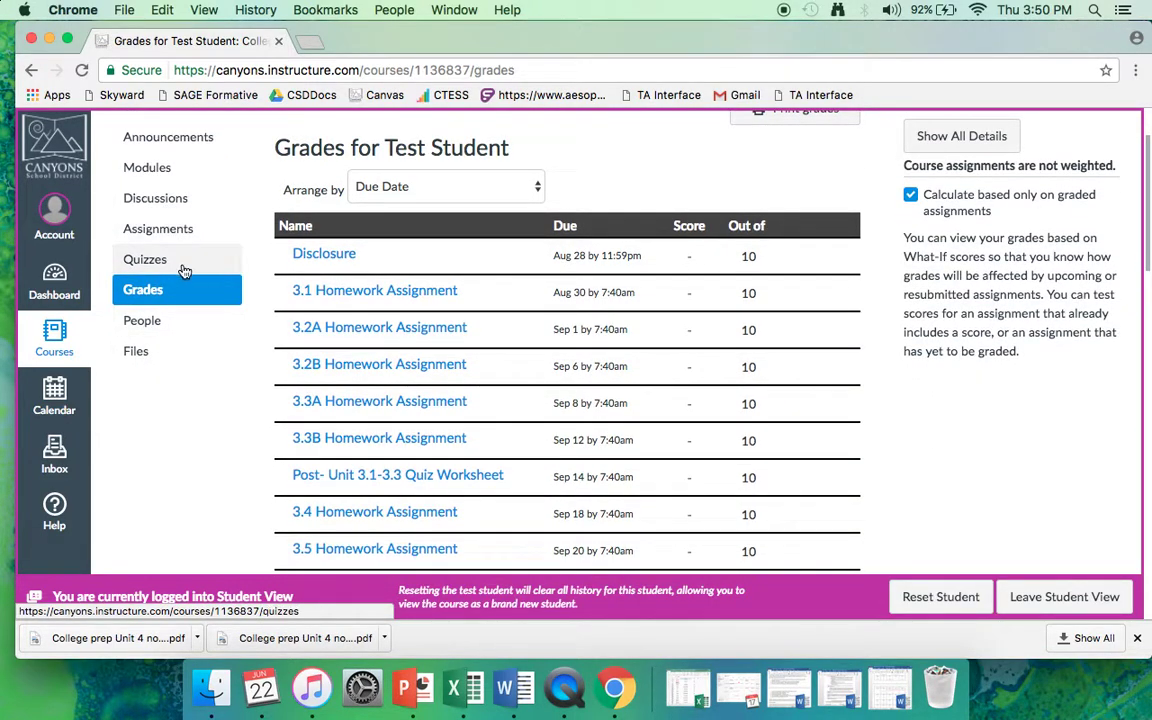
scroll(251, 270, up, 2)
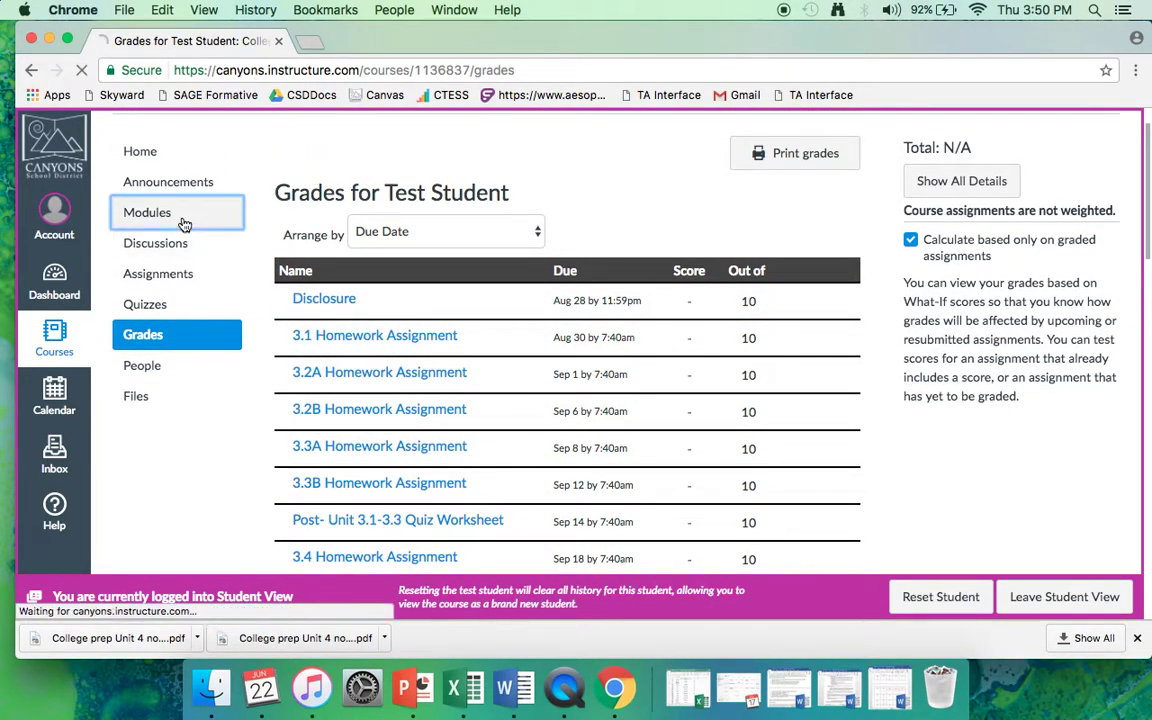
Look over the Introduction to Canvas Modules items in the course modules and open the Quizzes page.
click(176, 216)
scroll(681, 353, down, 3)
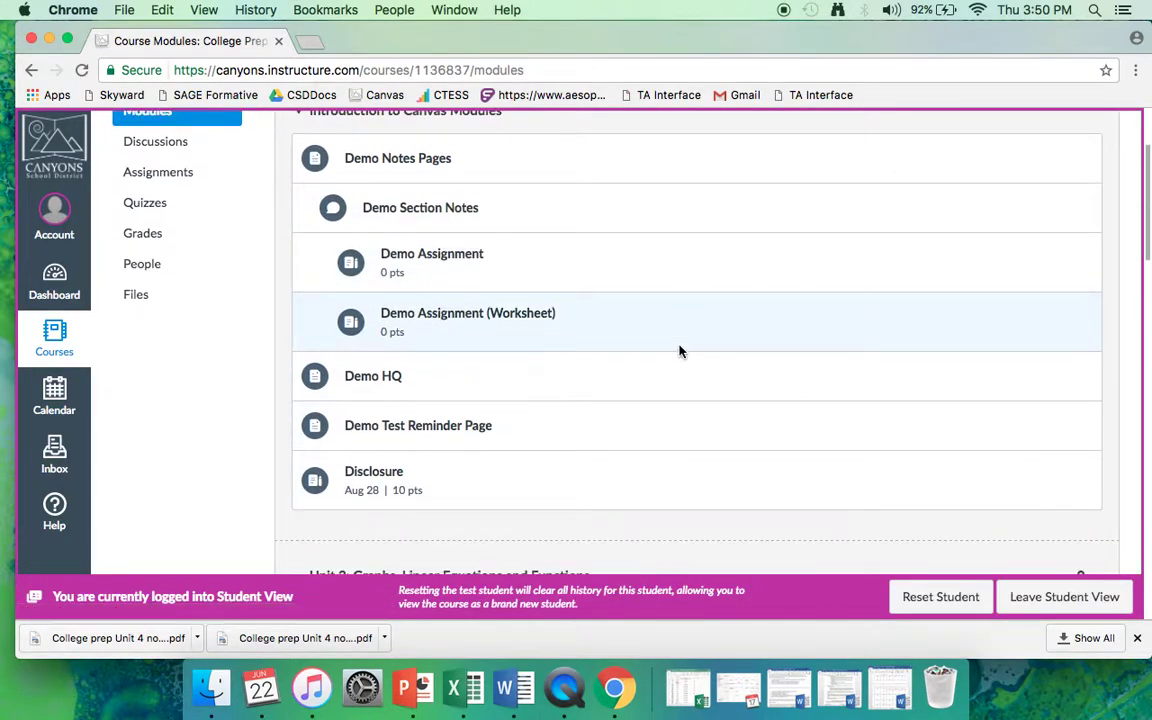
scroll(495, 305, up, 2)
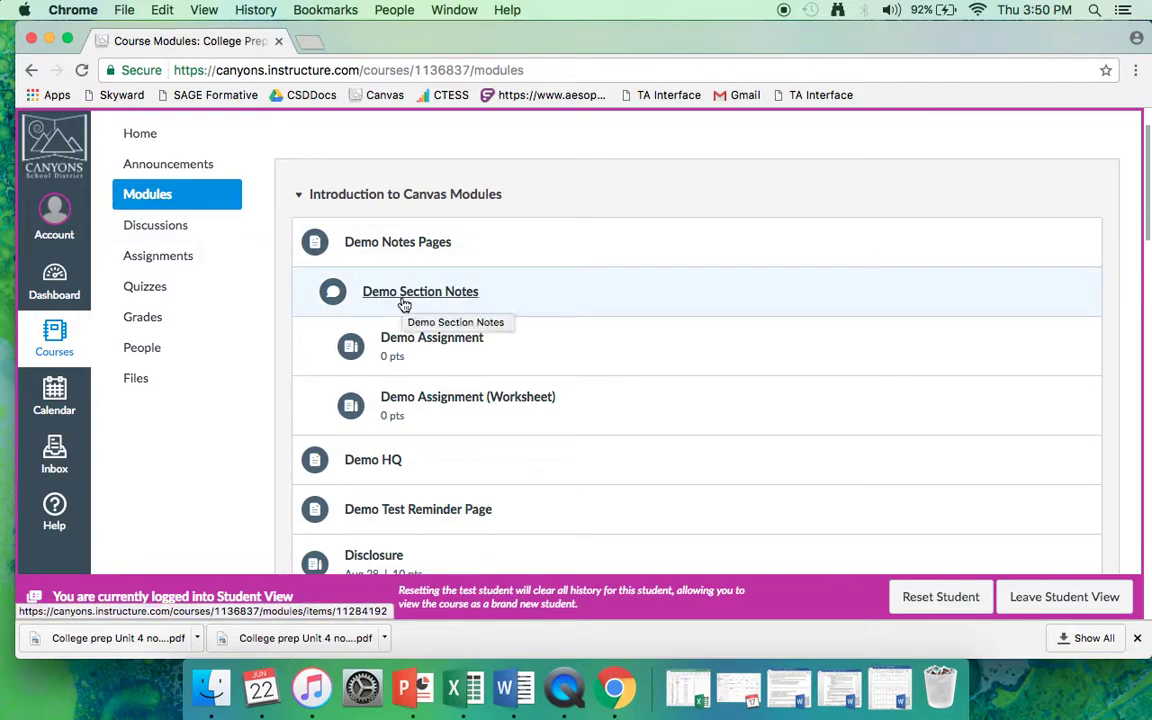
click(162, 290)
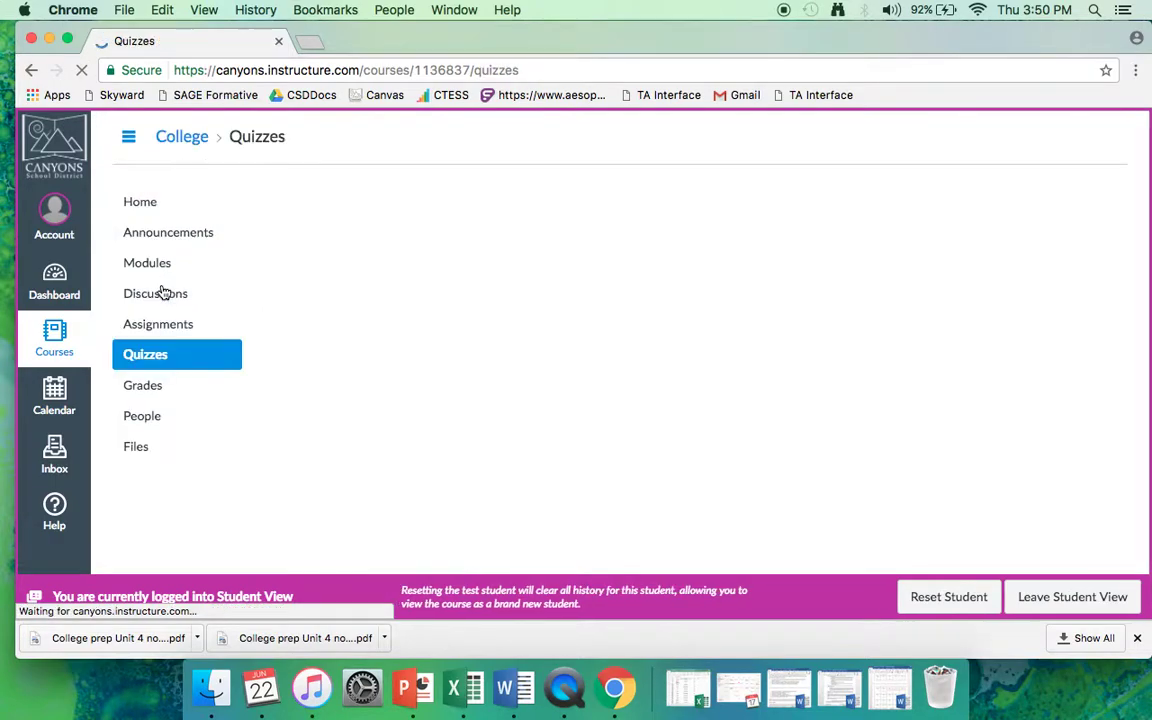
Return to the Grades page, enter a what-if score of 9 for the 3.1 Homework Assignment and look through the list.
click(148, 392)
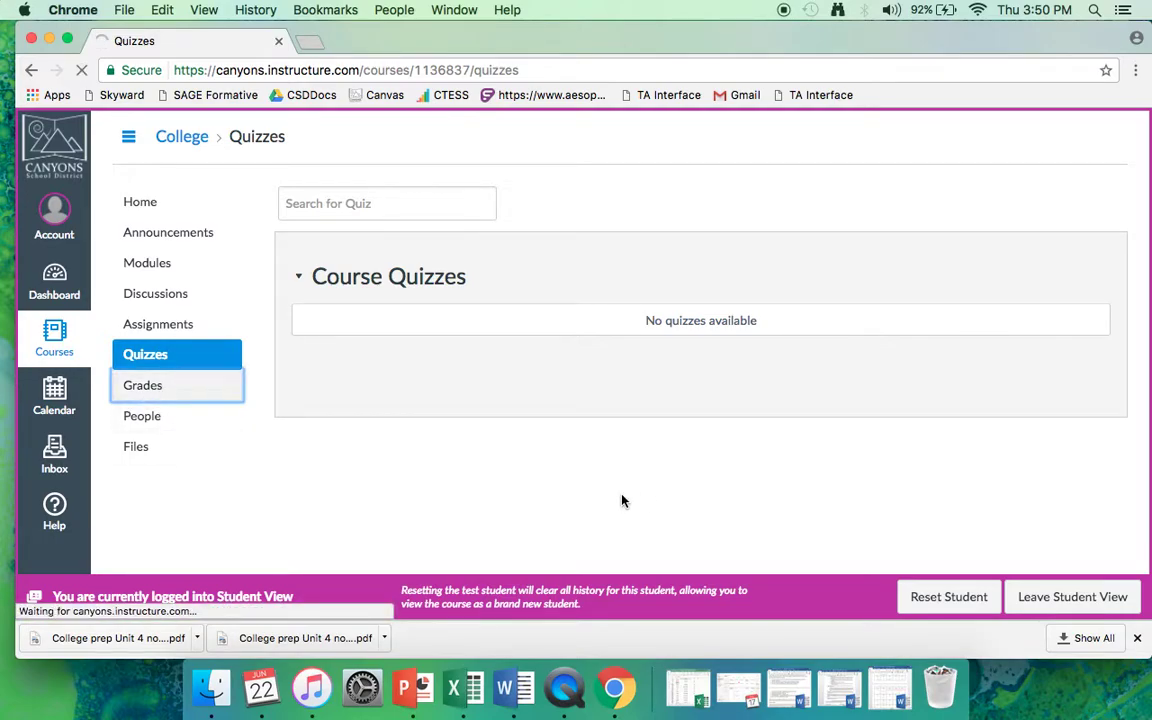
scroll(779, 252, down, 4)
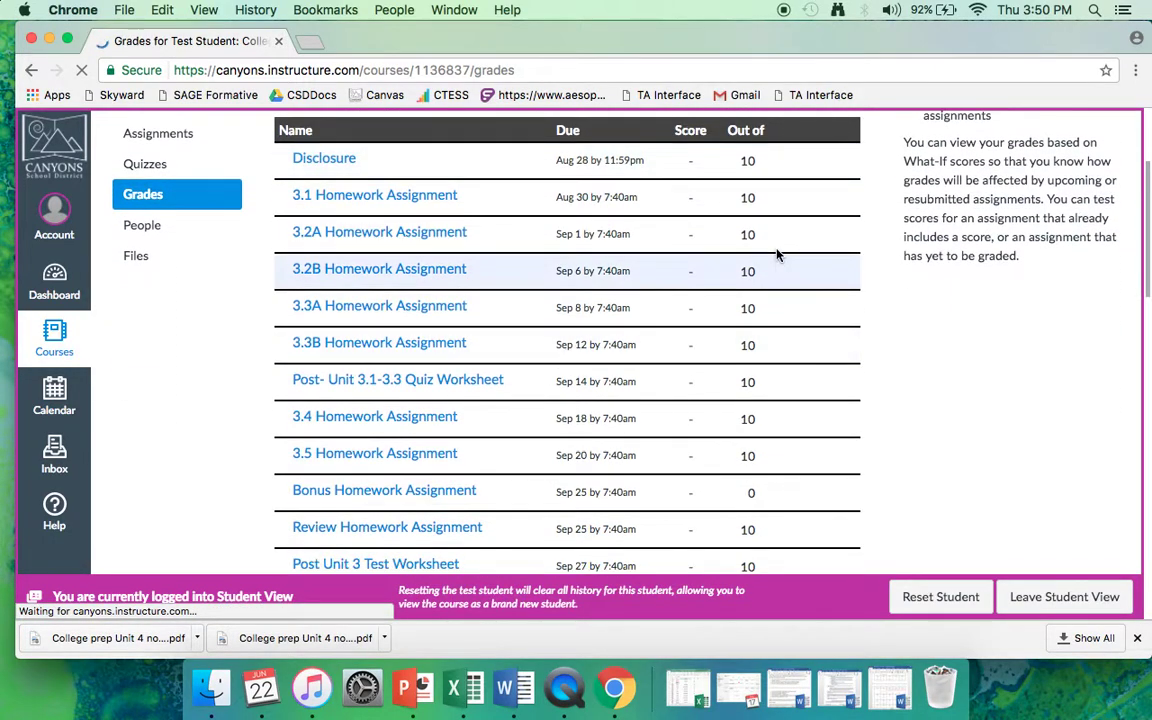
click(689, 203)
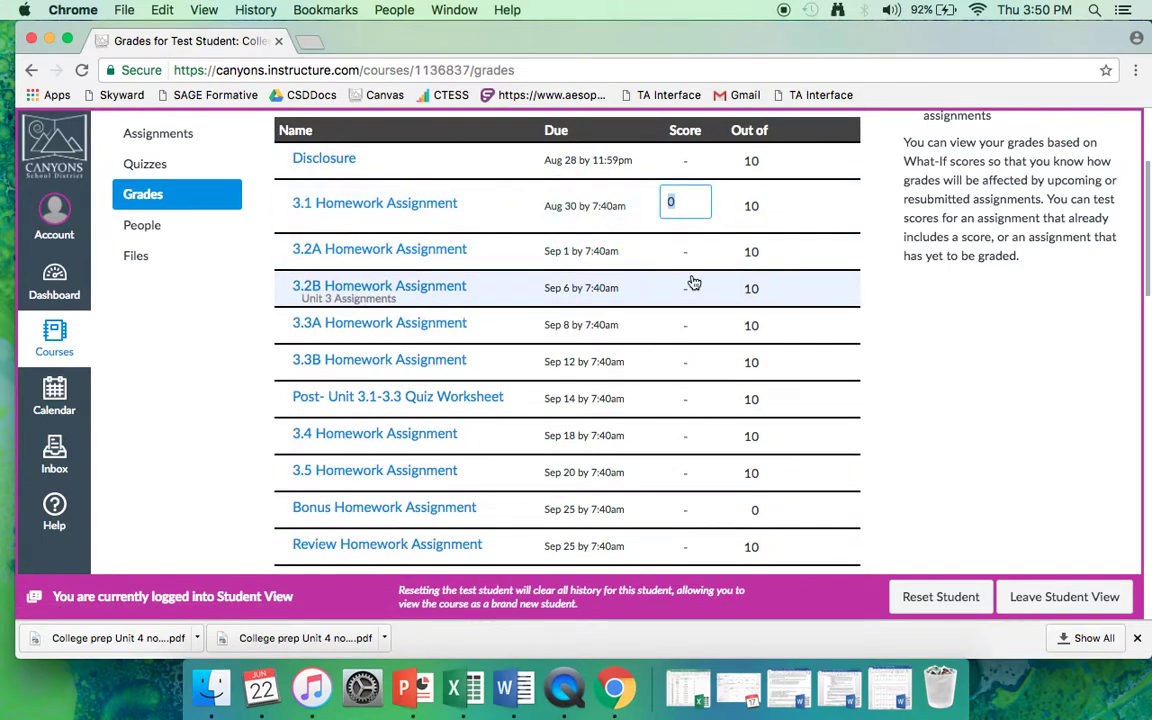
scroll(689, 280, down, 2)
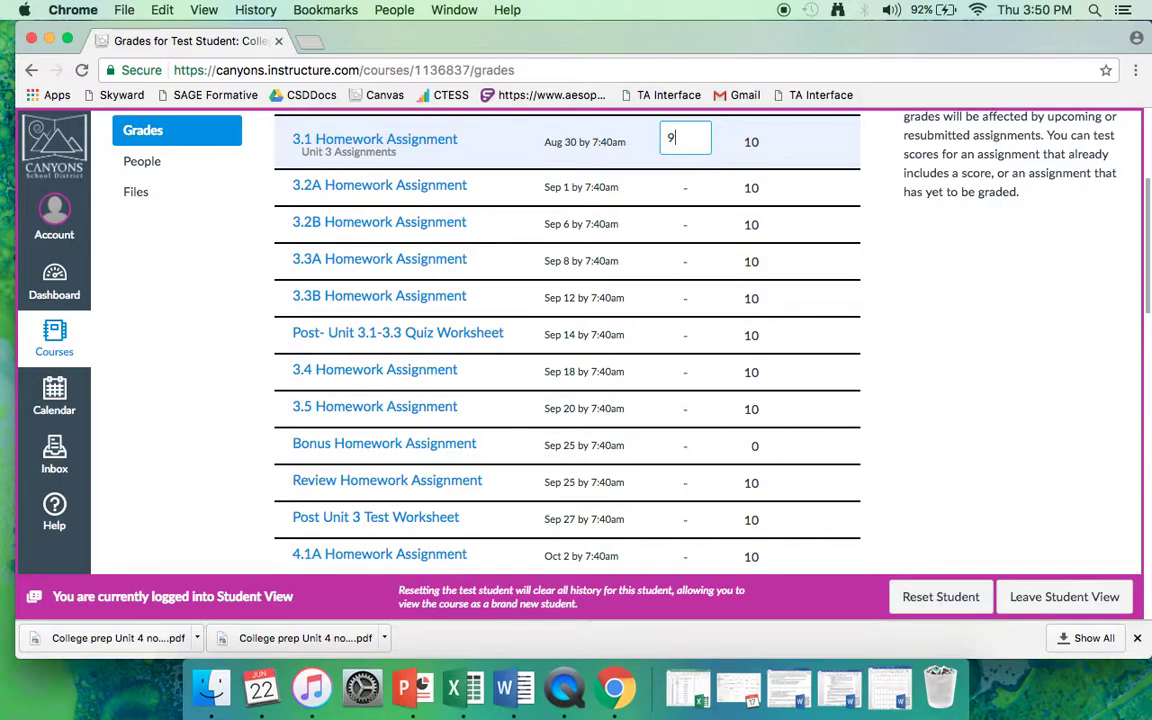
key(Return)
scroll(913, 332, down, 8)
scroll(913, 334, down, 10)
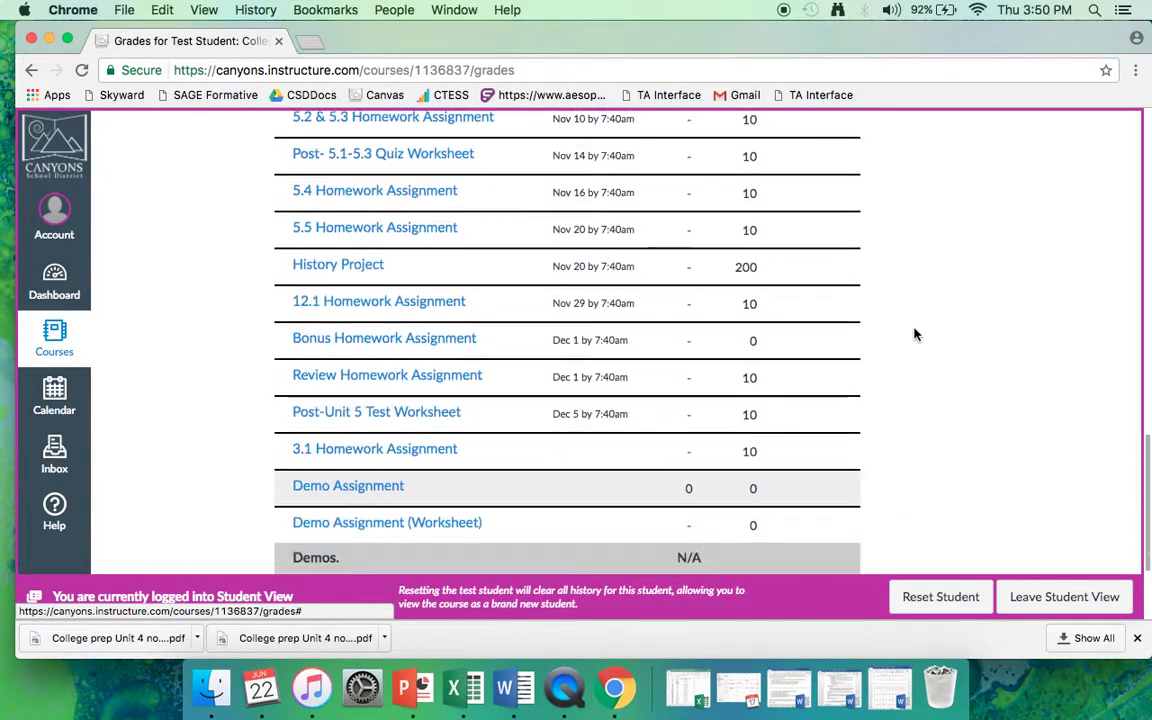
scroll(743, 519, up, 20)
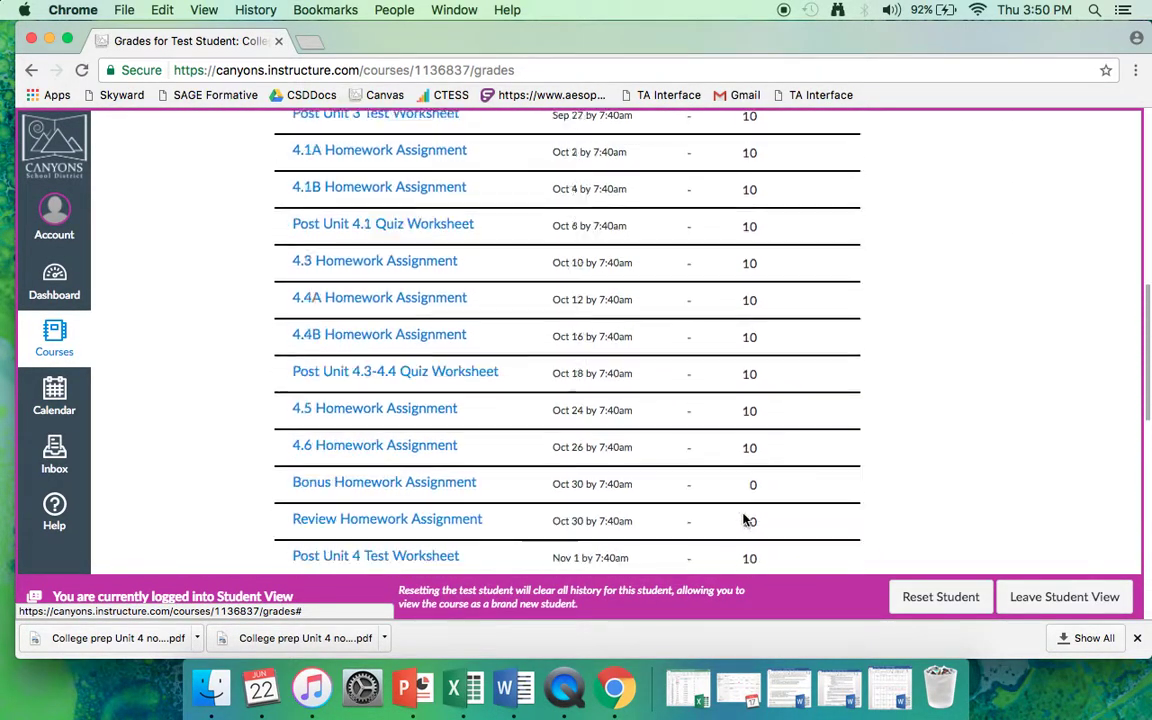
Try to clear the what-if score of the 3.1 Homework Assignment and look through the rest of the grades list.
click(688, 394)
key(BackSpace)
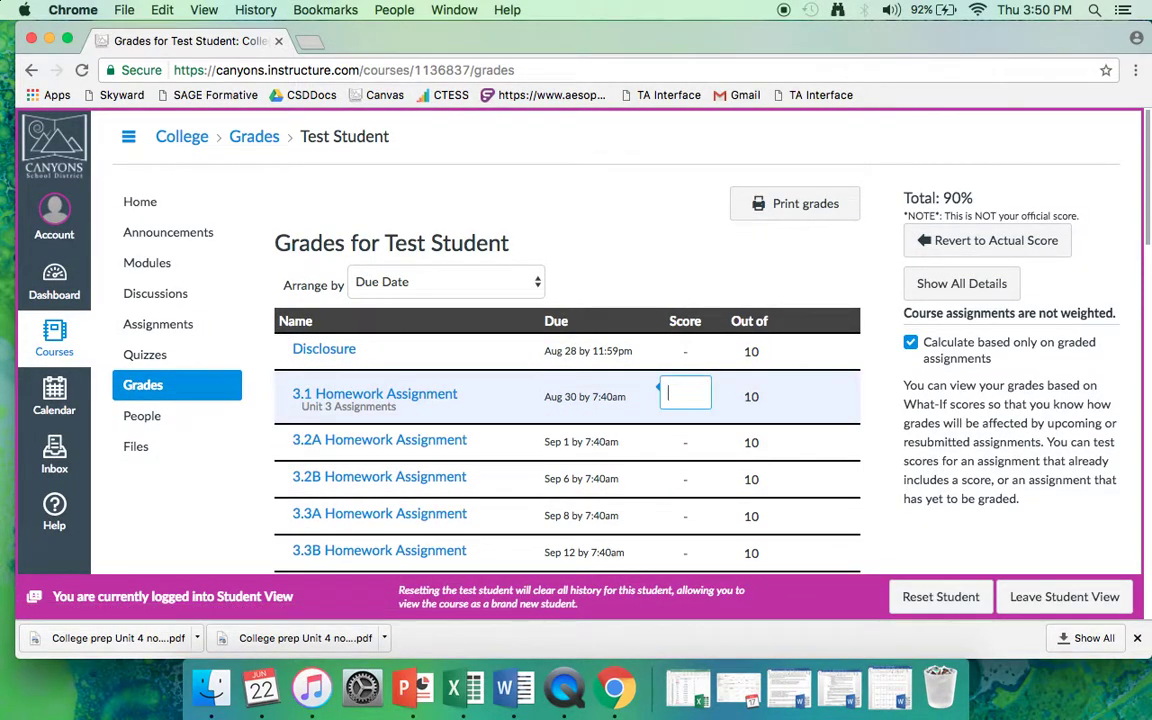
scroll(540, 450, down, 10)
scroll(537, 447, down, 10)
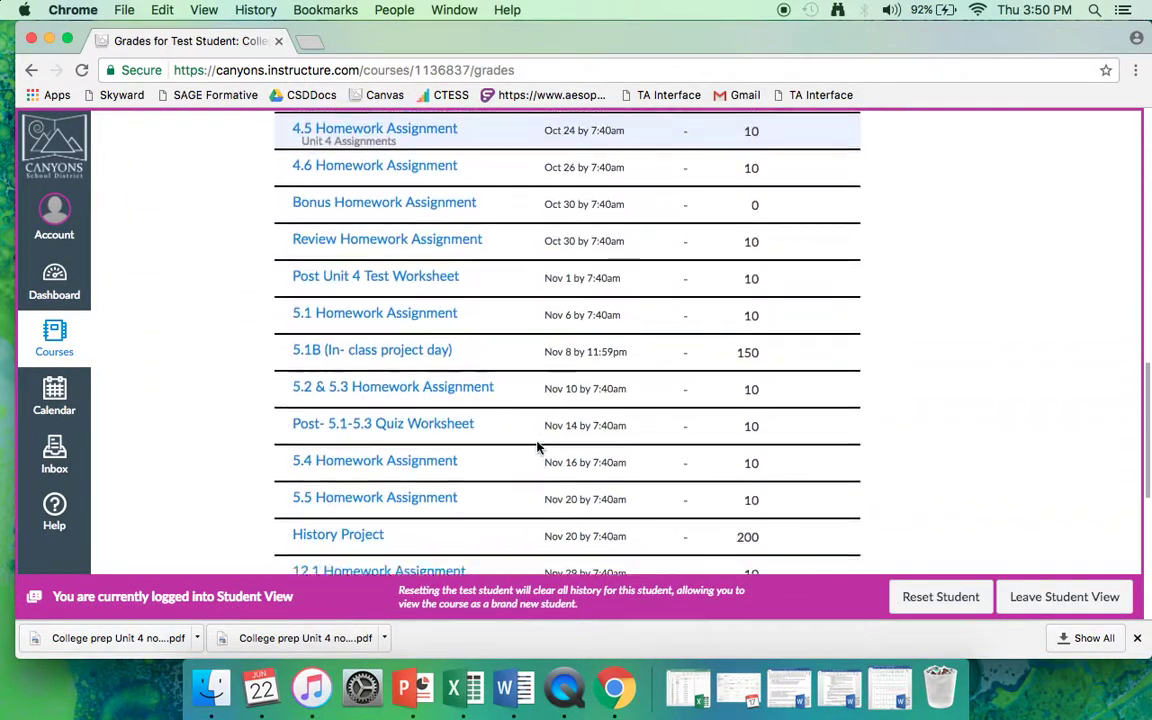
scroll(537, 447, up, 2)
scroll(537, 447, up, 20)
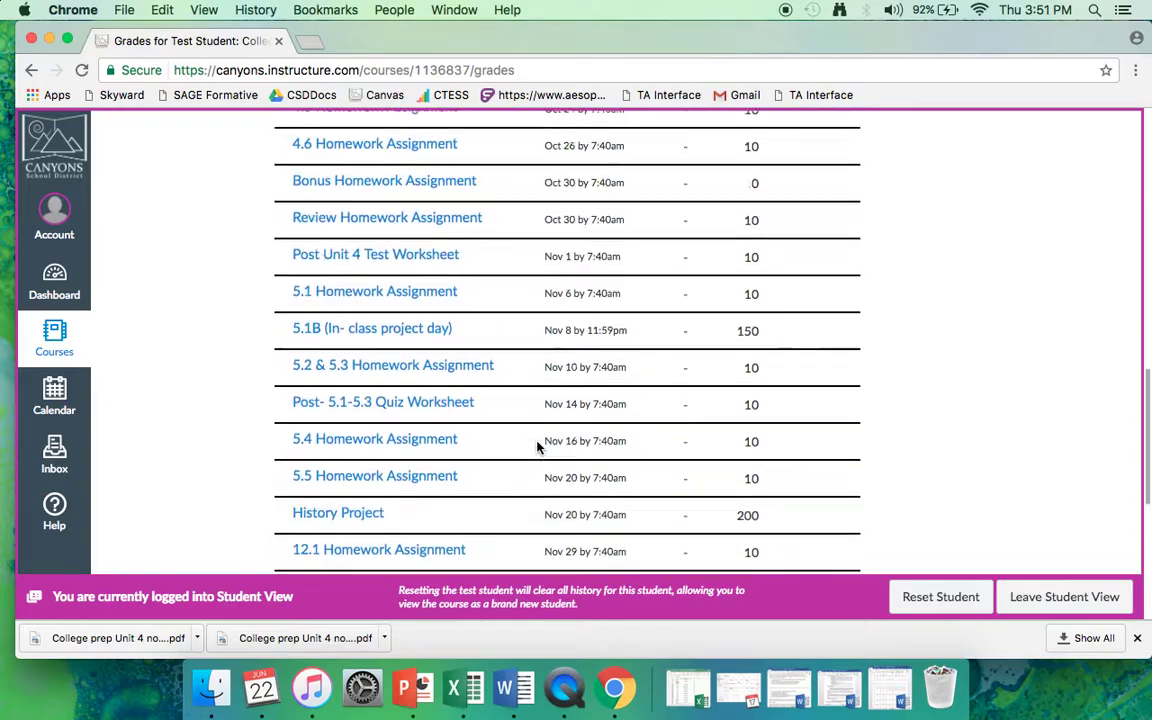
Arrange the grades list by Module.
click(440, 290)
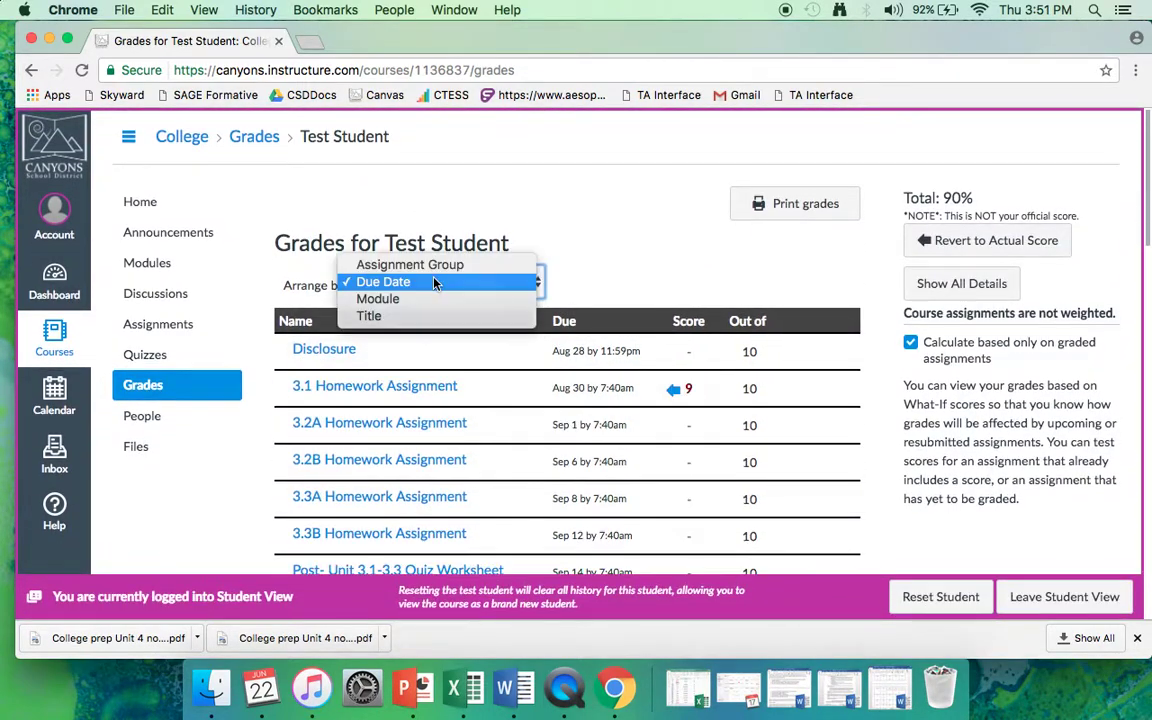
click(432, 293)
click(424, 294)
click(422, 299)
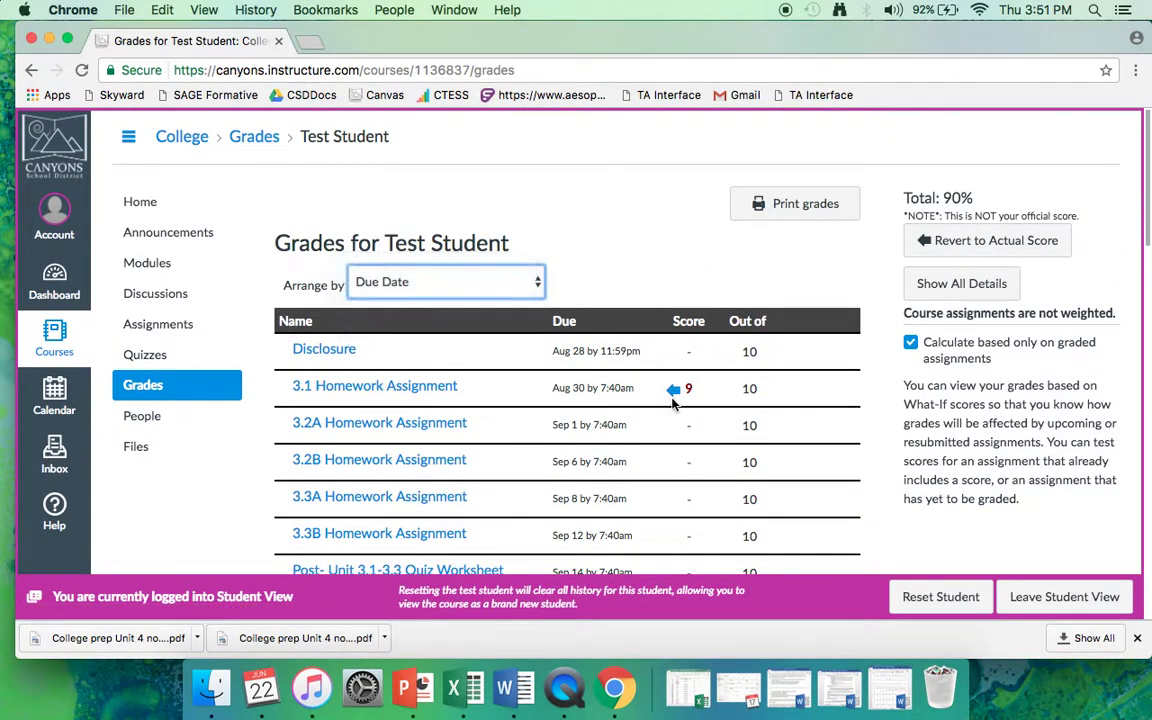
click(428, 296)
click(424, 292)
Arrange the grades list by Title.
click(424, 286)
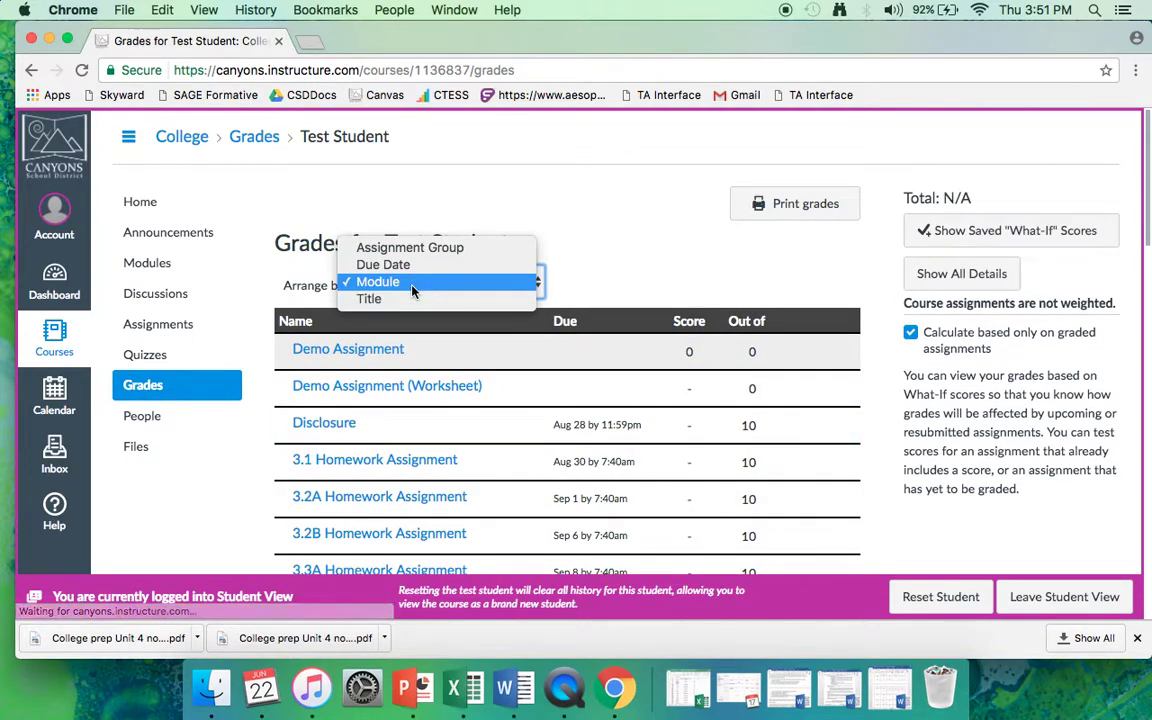
click(417, 290)
click(452, 289)
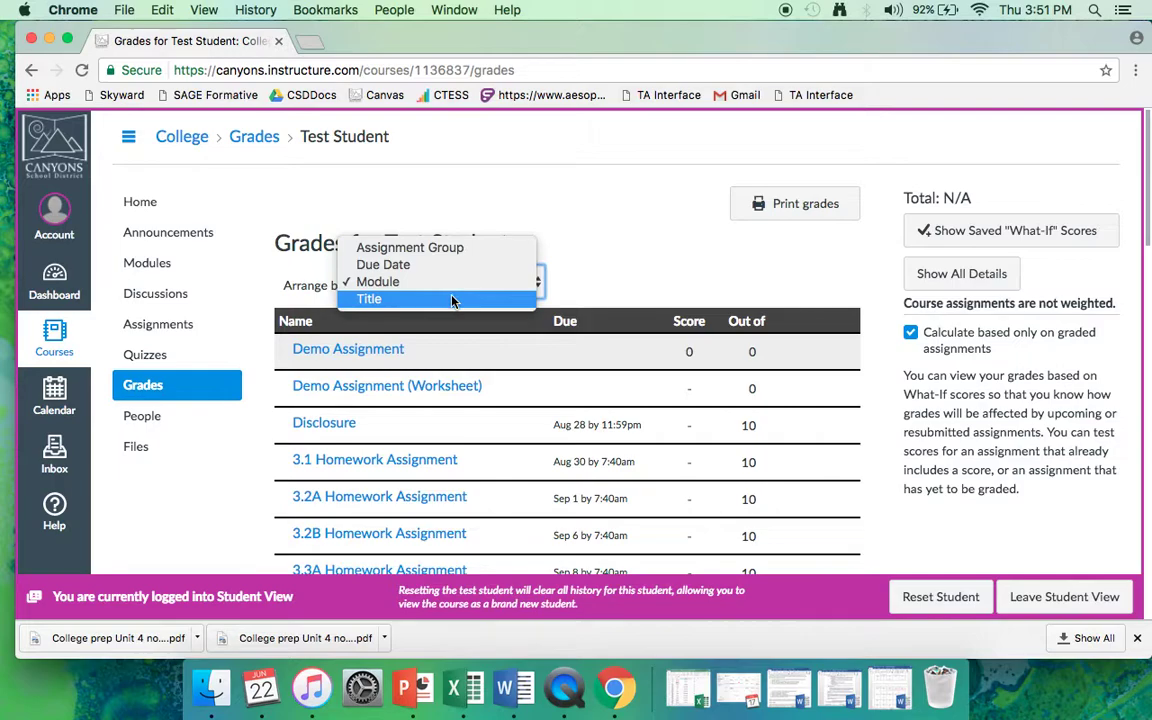
click(455, 299)
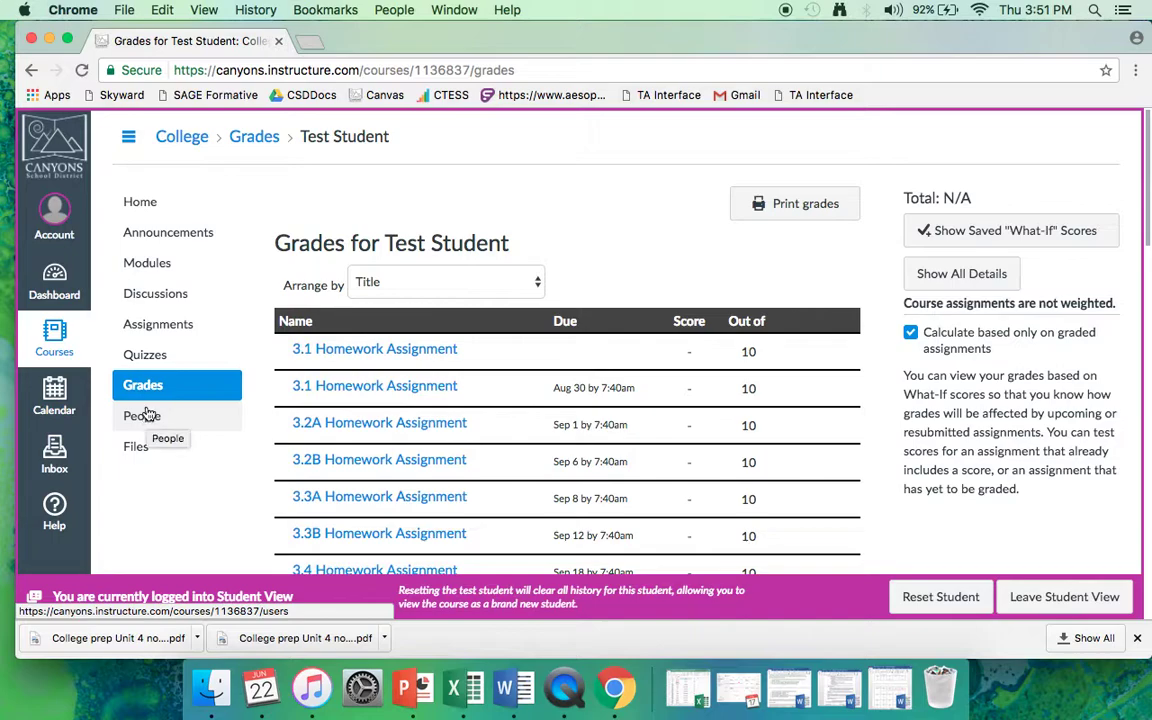
Open the course's People page, look over the roster and activate the people search.
click(140, 420)
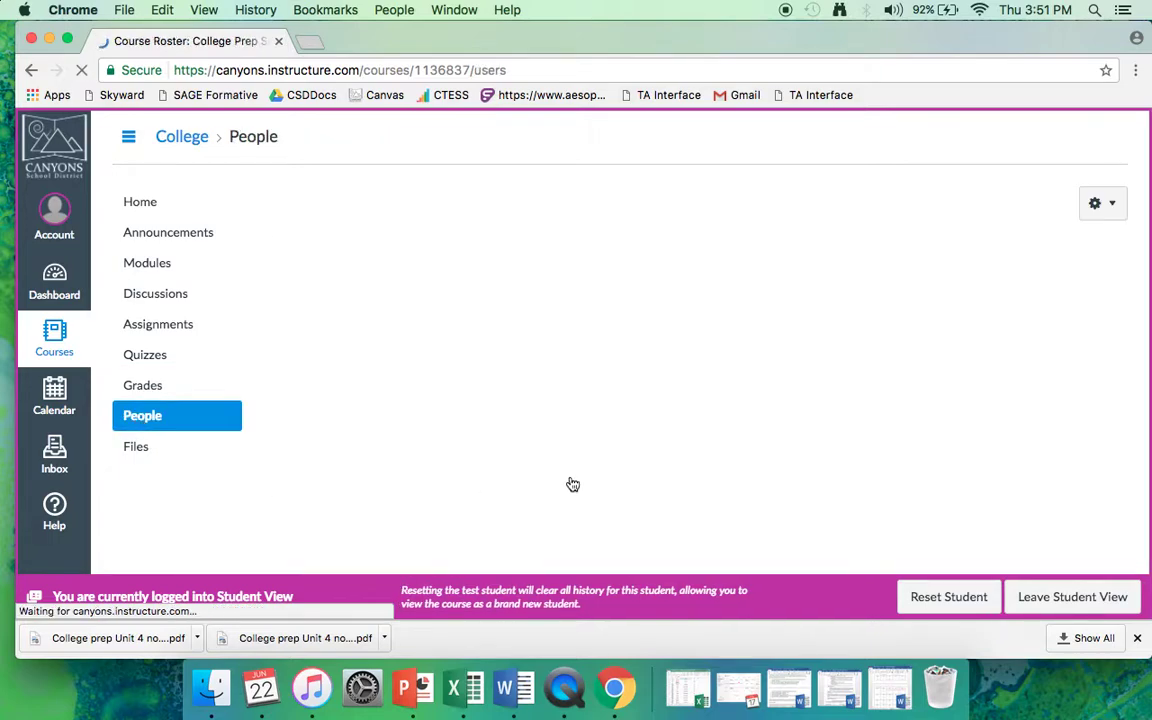
scroll(782, 302, down, 2)
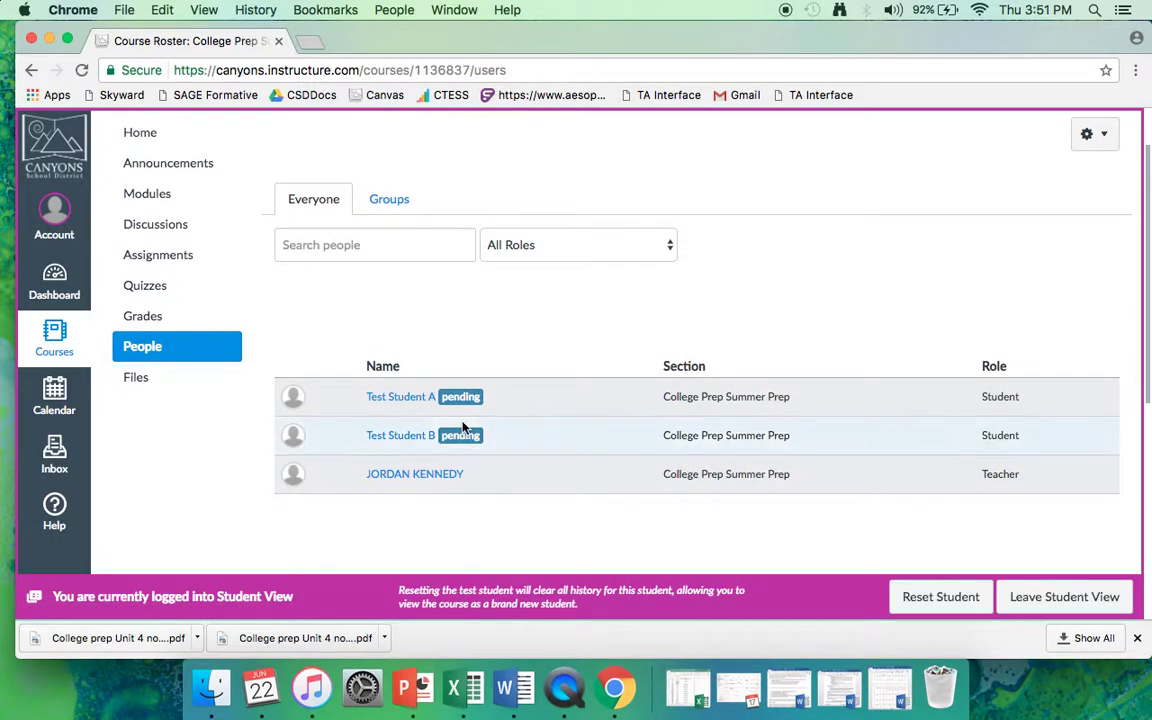
scroll(416, 378, up, 2)
scroll(600, 415, down, 2)
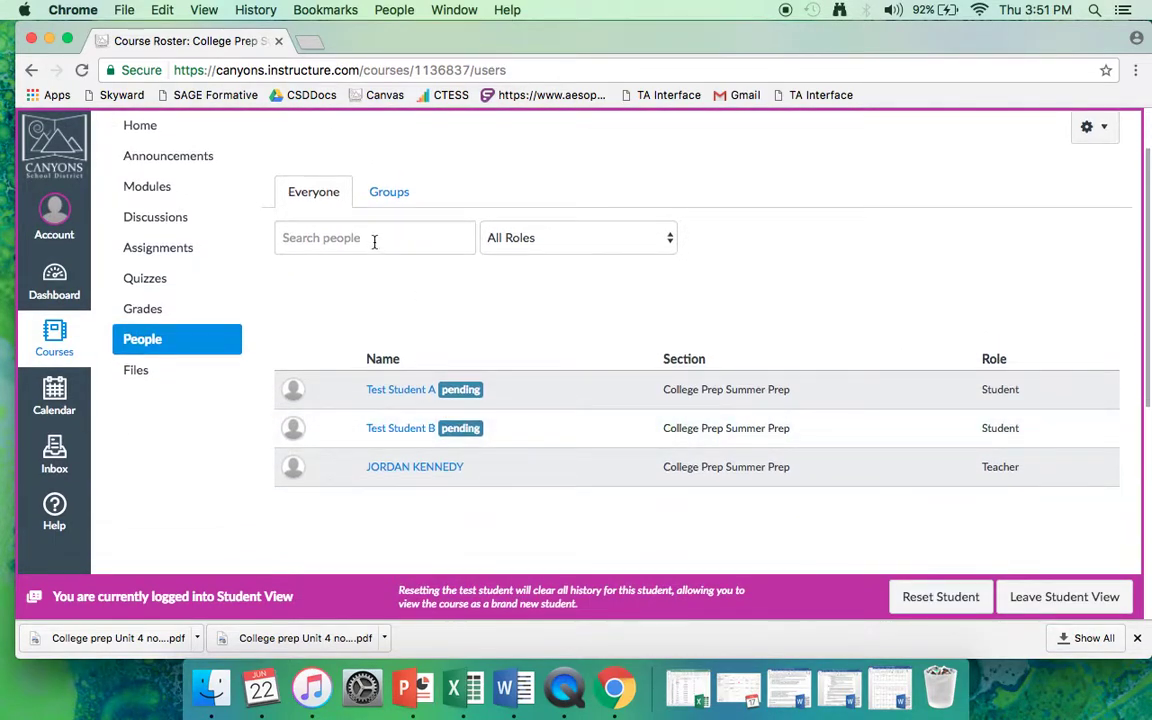
click(427, 239)
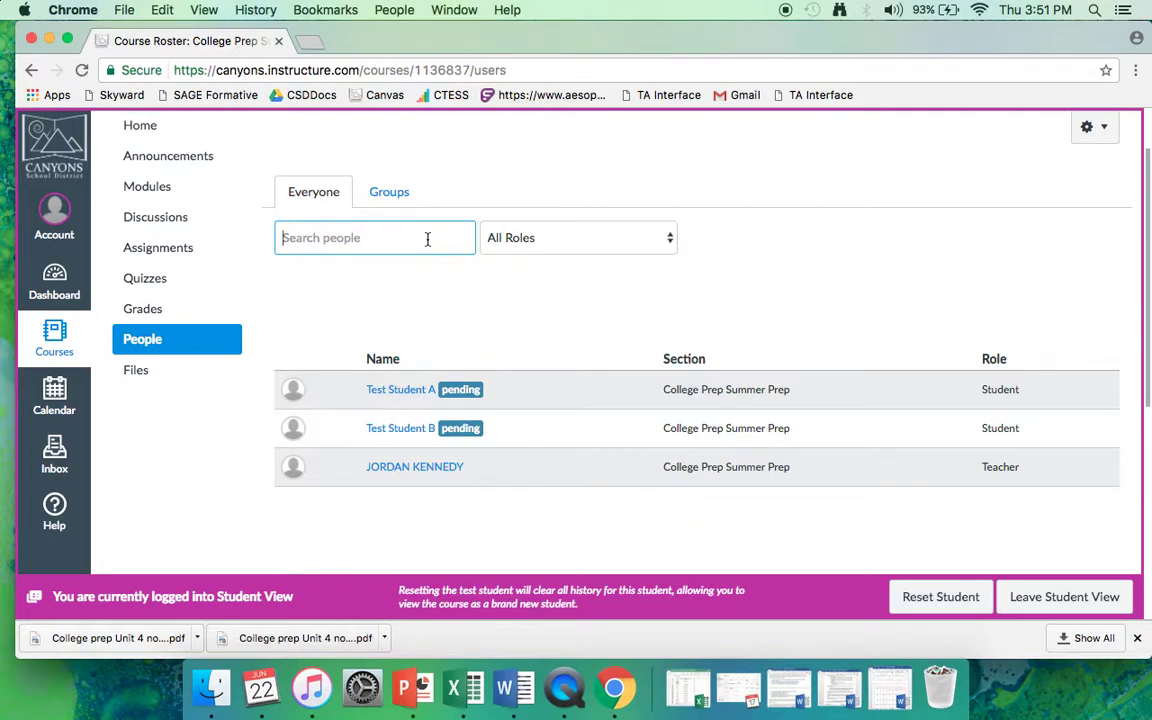
scroll(588, 500, down, 2)
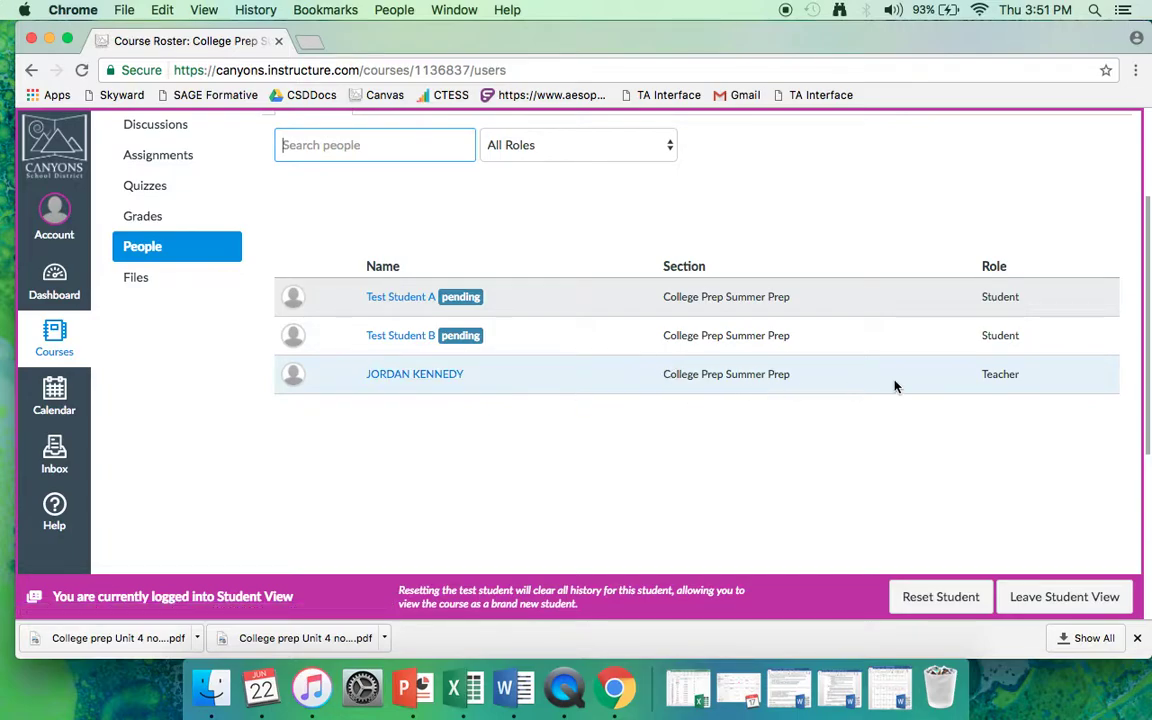
Highlight the teacher's role and the test students' roles in the roster, and clear the highlighting.
drag(977, 376, 1044, 372)
click(920, 493)
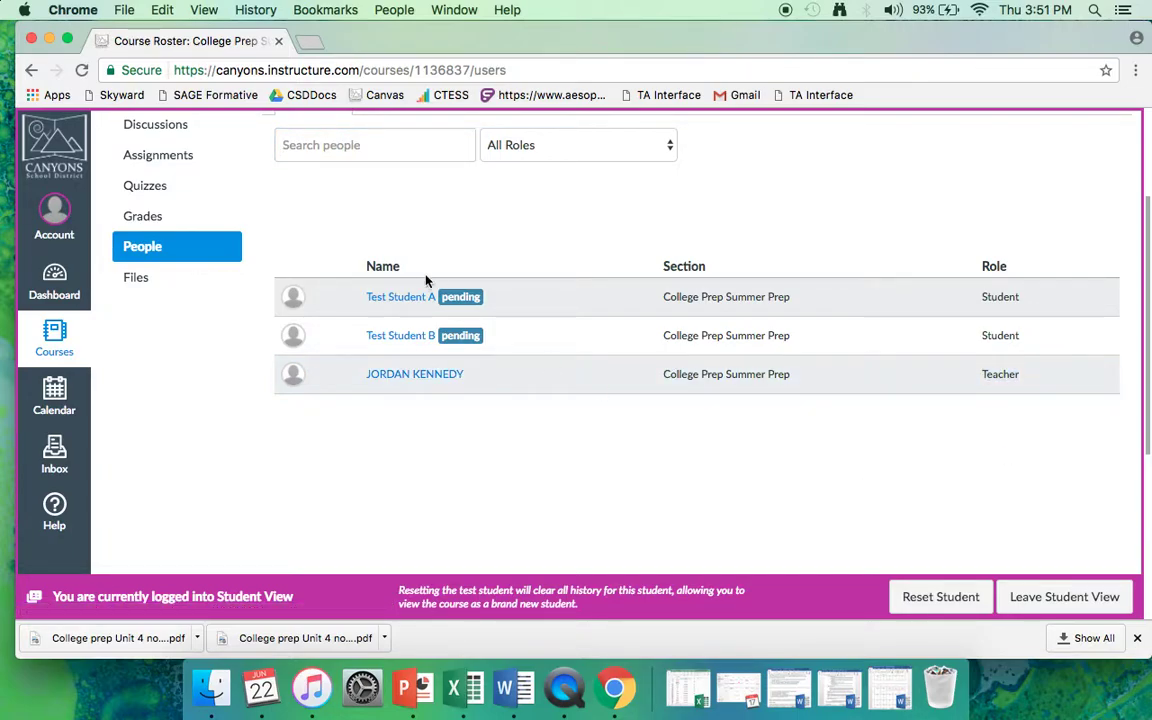
drag(978, 297, 1021, 298)
double_click(1000, 335)
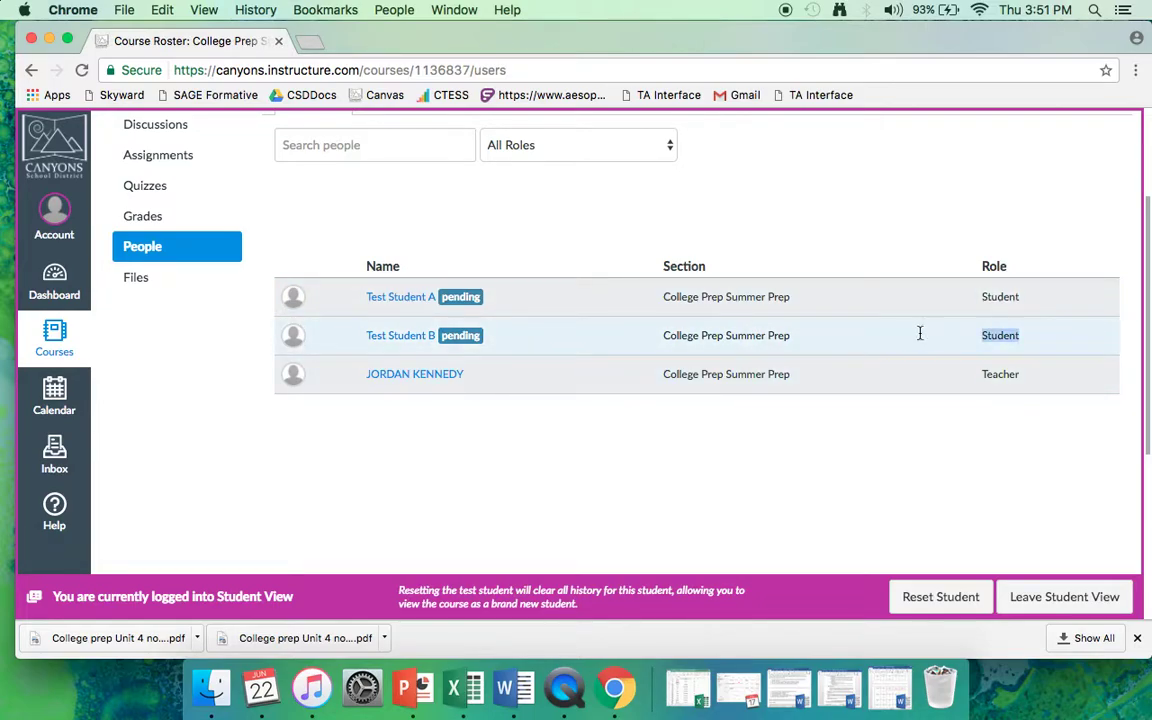
click(900, 412)
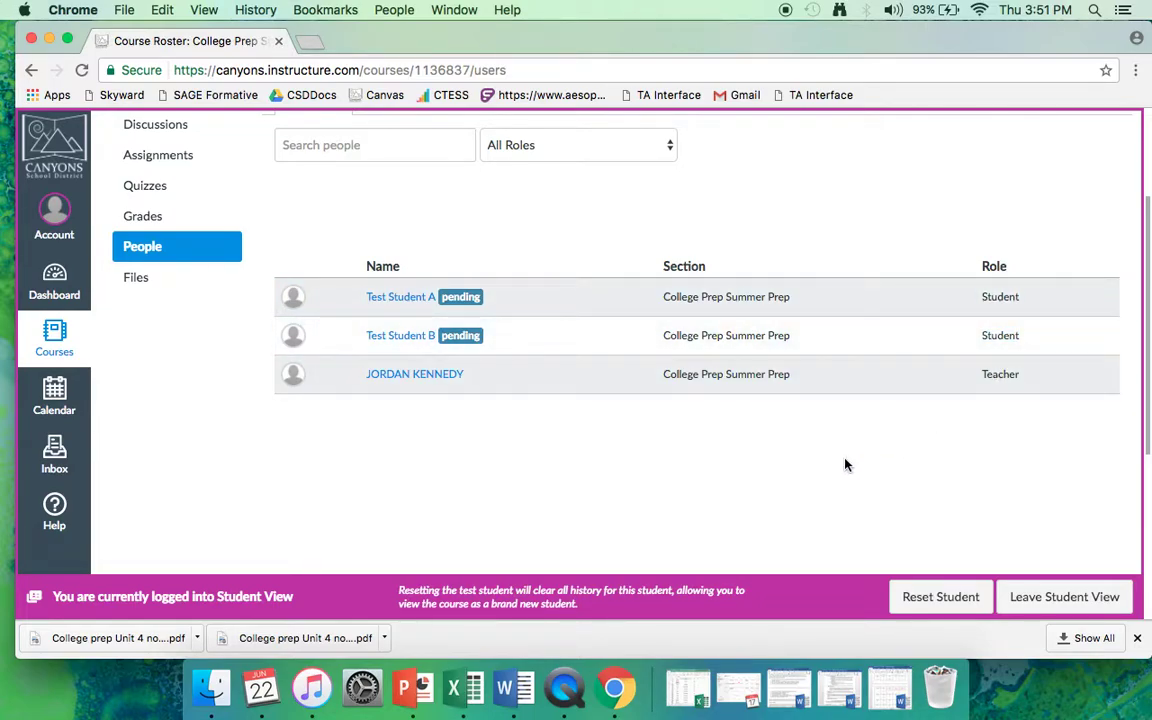
Look over the whole course roster and open the course's Groups page.
scroll(610, 497, up, 4)
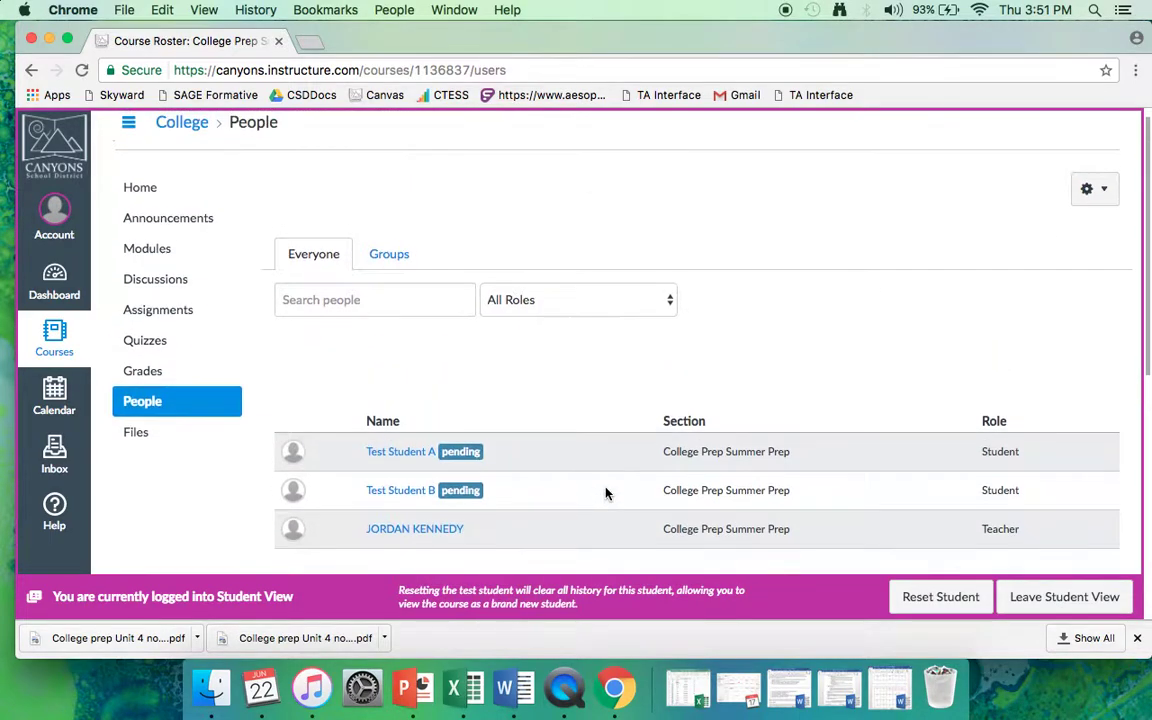
scroll(605, 492, down, 5)
scroll(605, 492, up, 5)
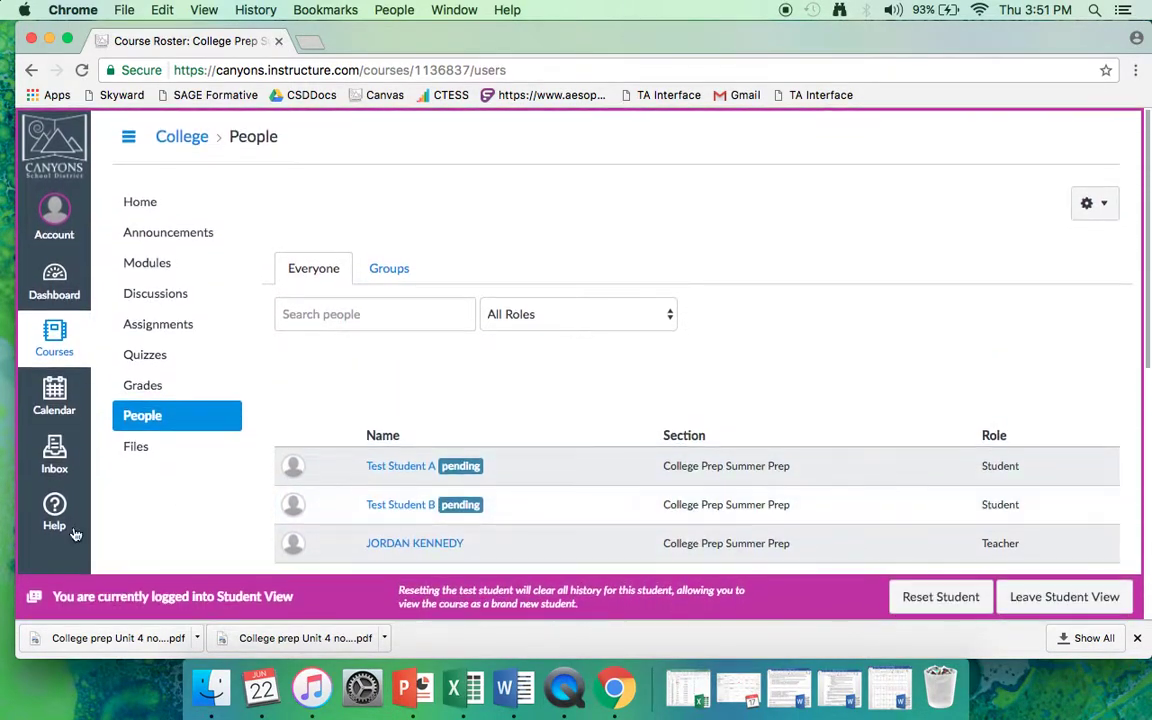
scroll(594, 406, down, 1)
scroll(540, 402, up, 1)
scroll(391, 377, down, 6)
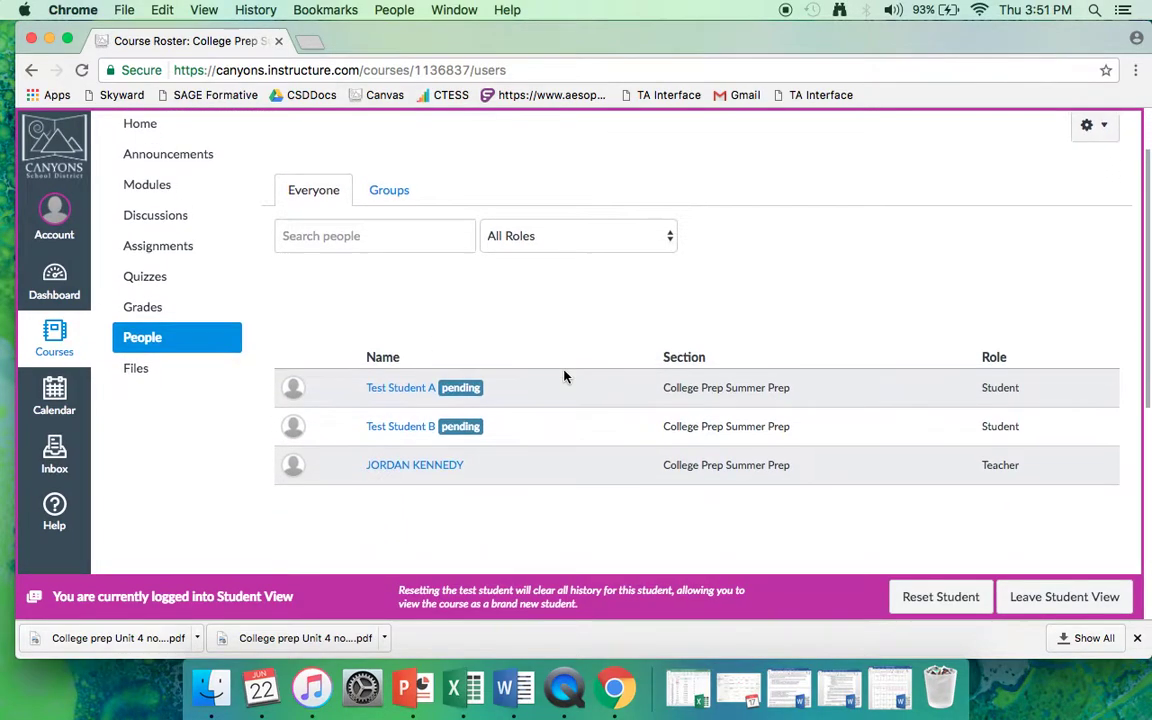
scroll(565, 377, up, 6)
scroll(370, 350, down, 2)
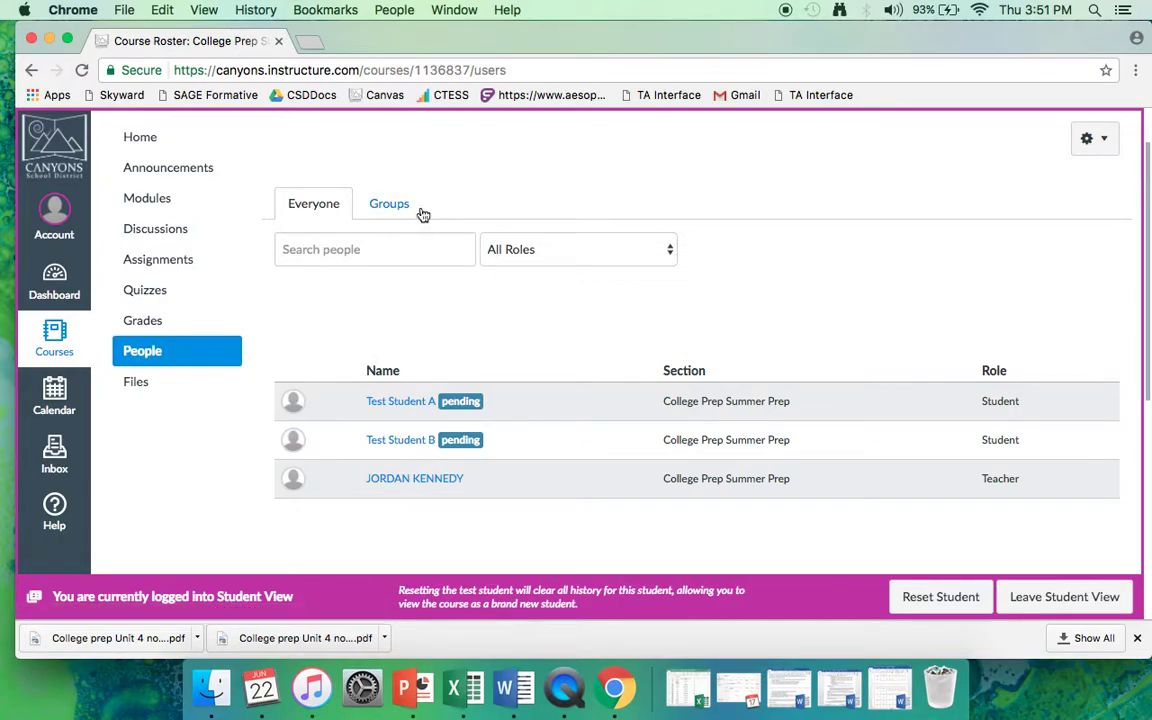
click(409, 207)
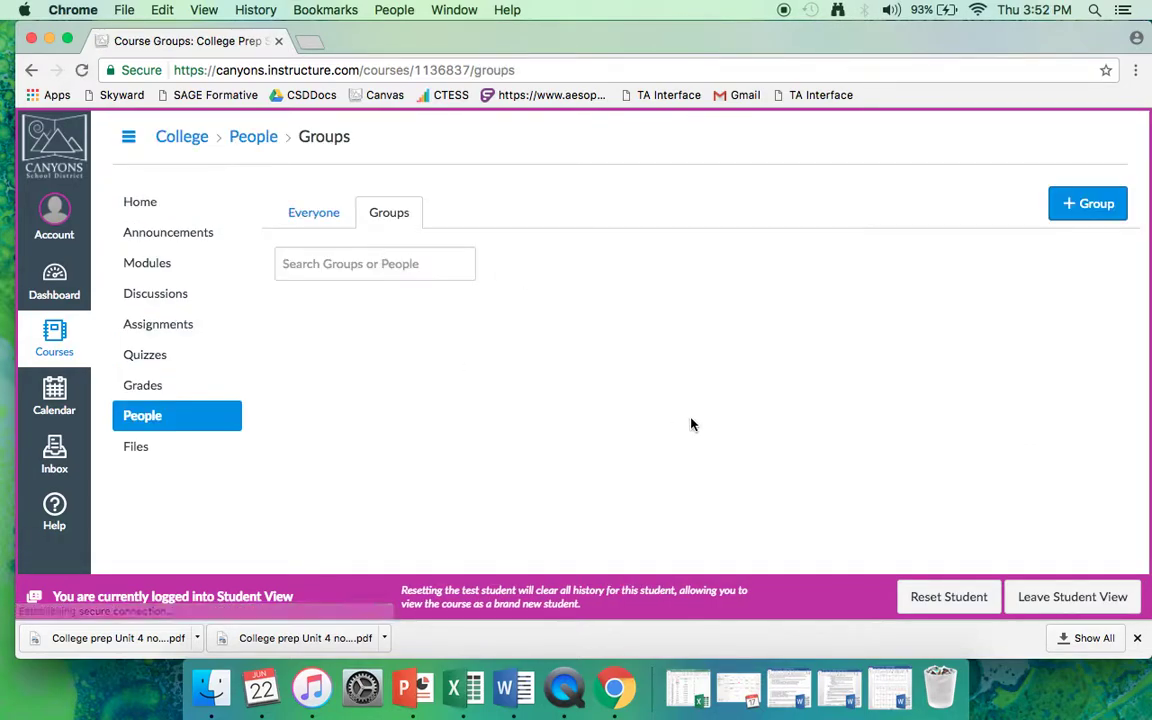
Fill in a new student group named "study gorup!!" with both test students invited, and discard it.
click(1087, 204)
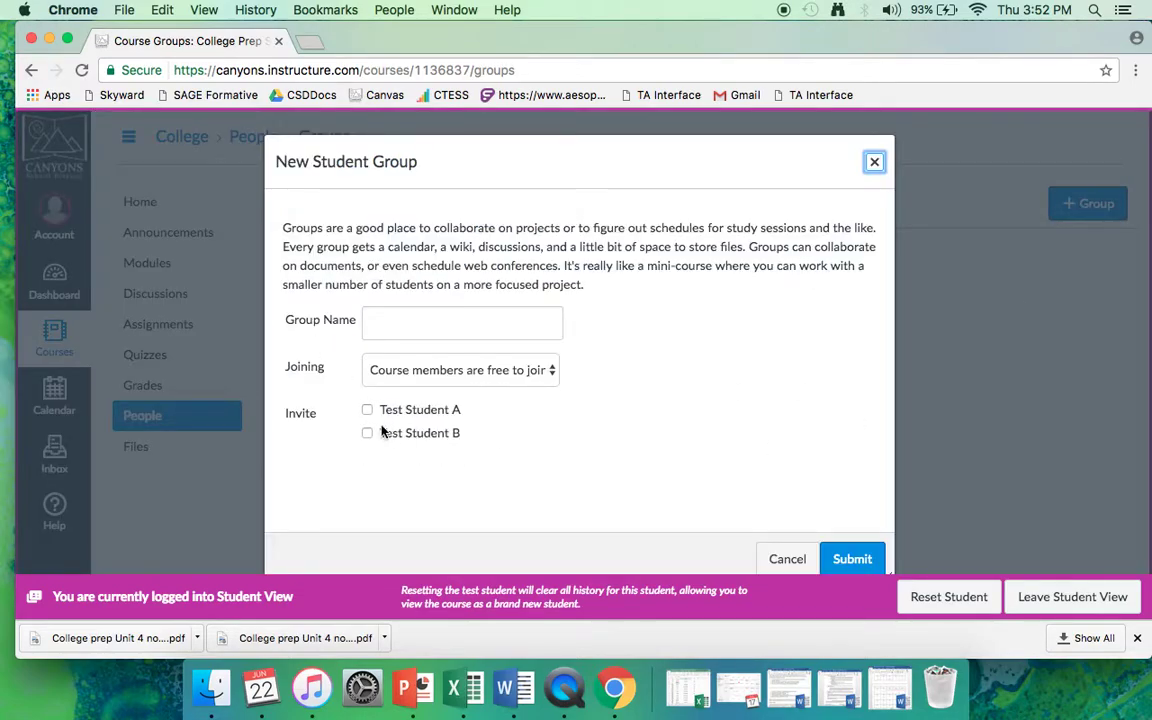
click(367, 410)
click(367, 433)
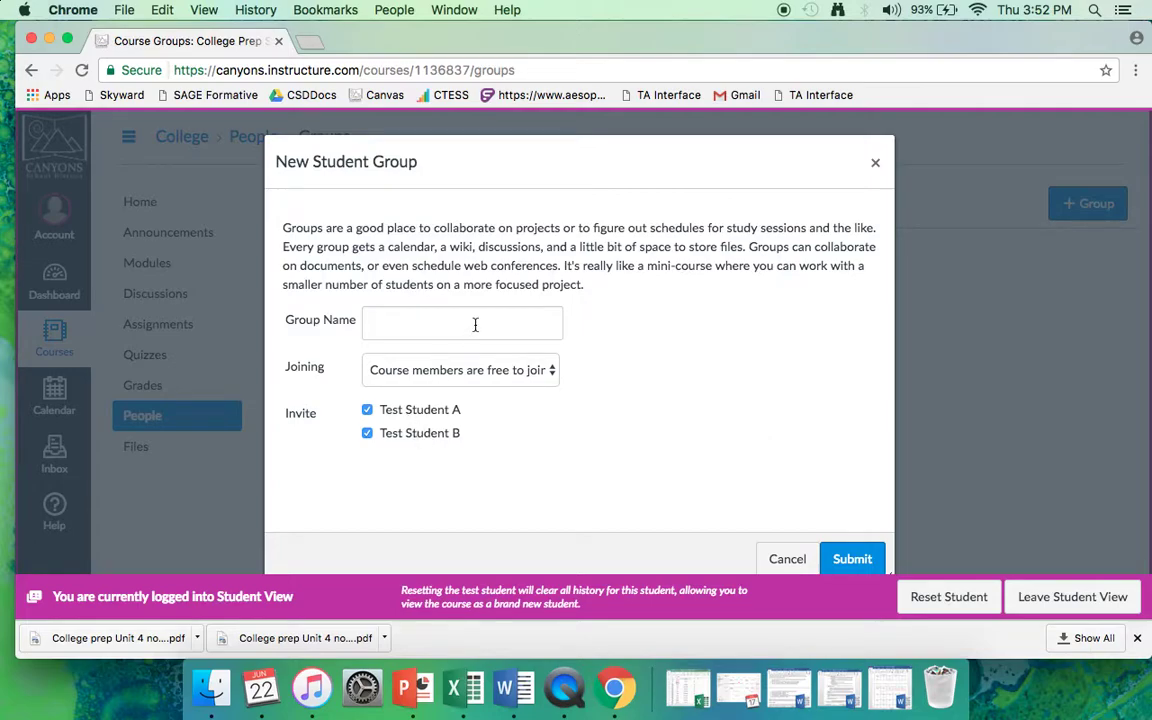
click(514, 321)
text(stud)
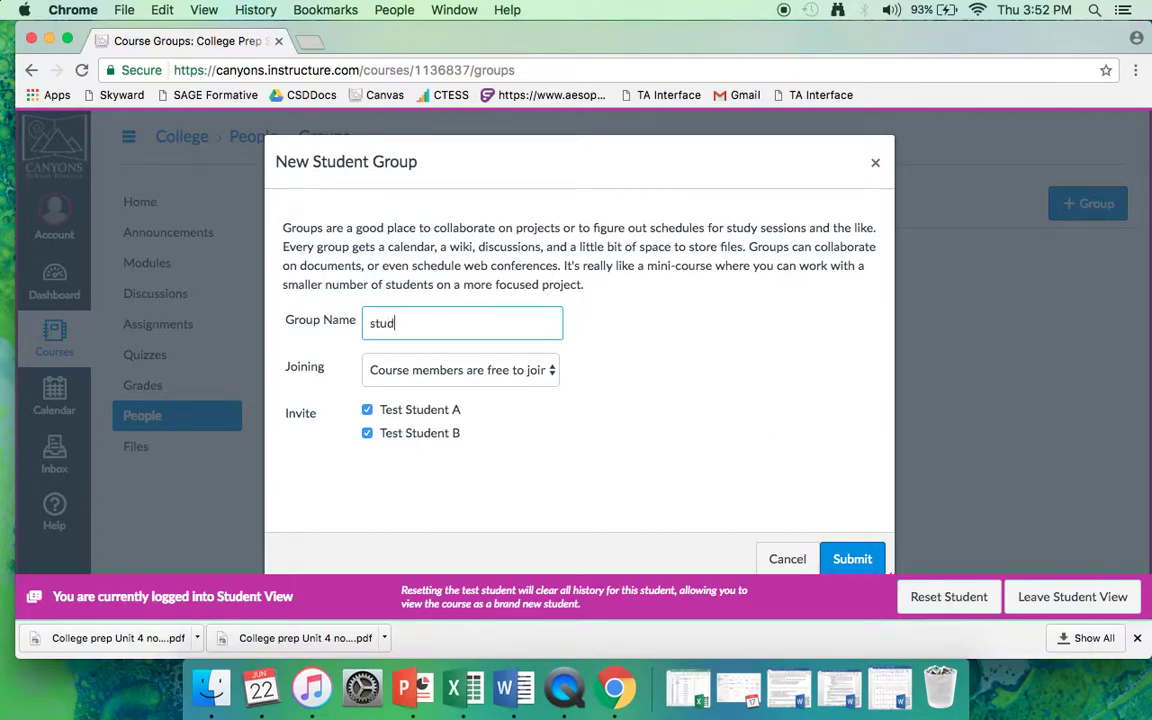
text(y gorup!!)
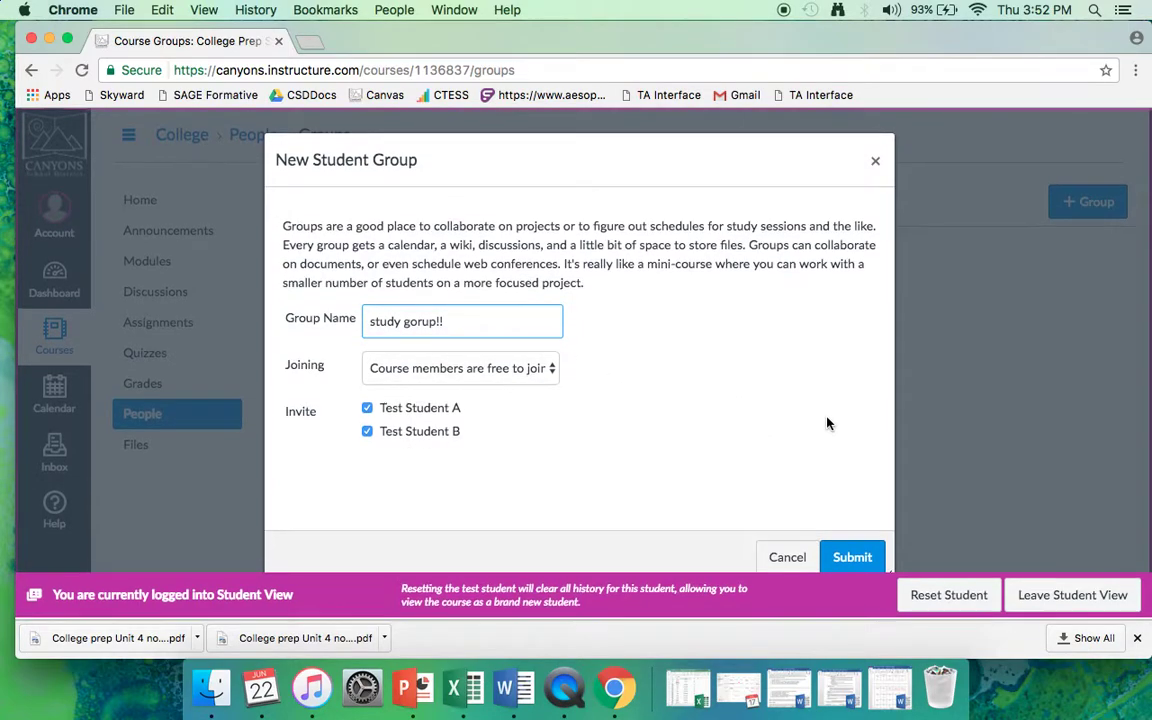
click(786, 559)
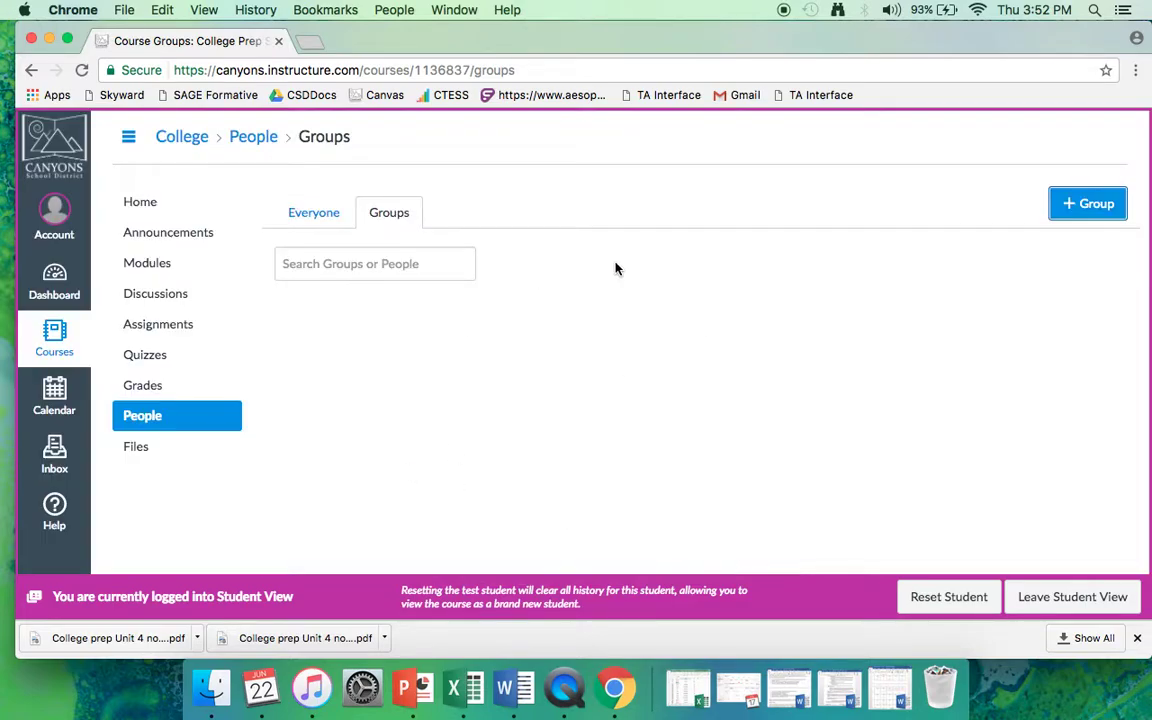
Return to the roster of everyone in the course and look it over.
click(314, 214)
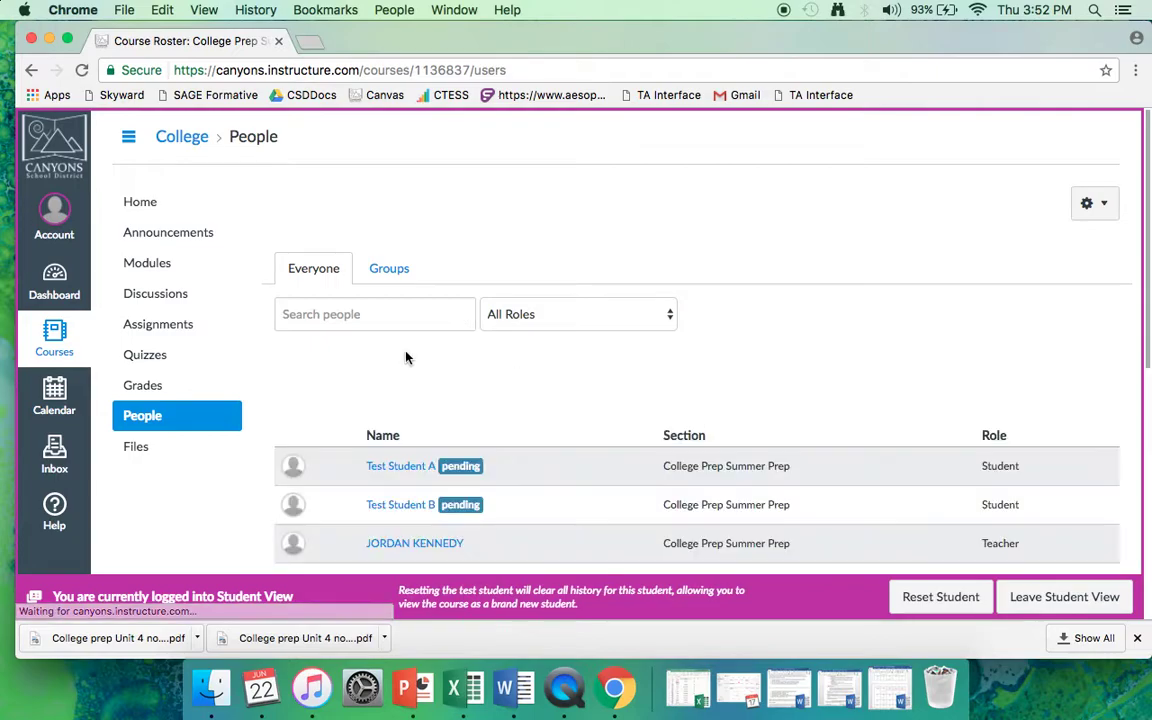
scroll(571, 432, down, 2)
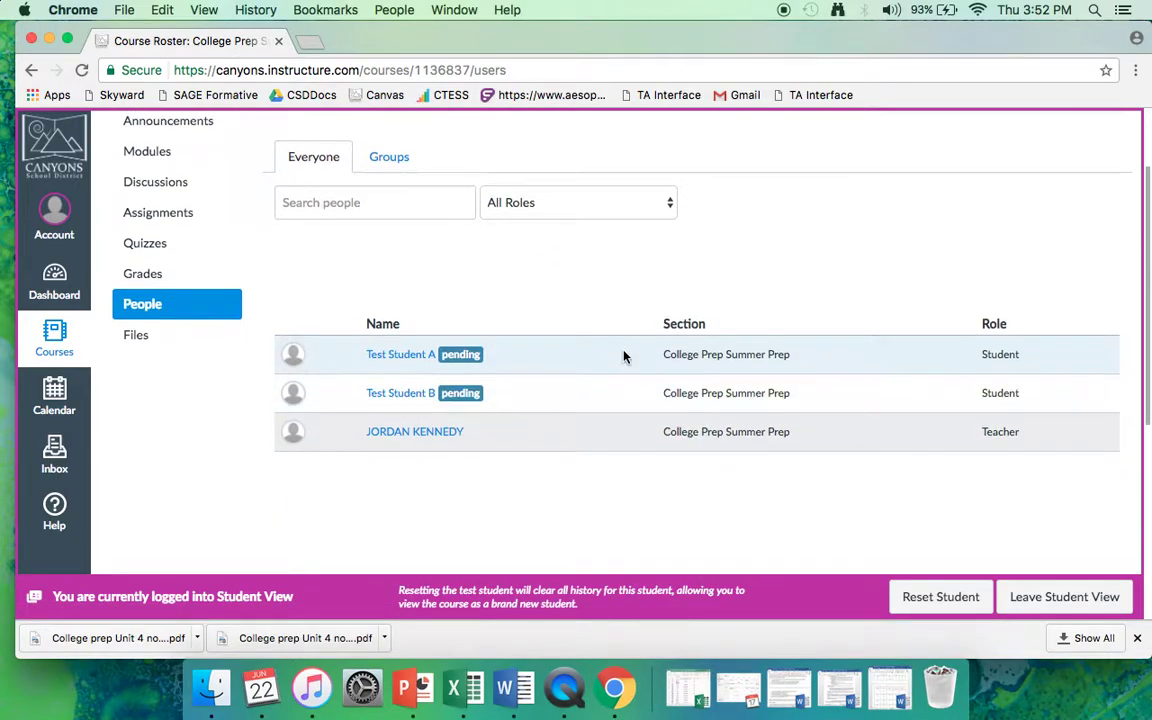
scroll(599, 378, down, 1)
scroll(650, 310, up, 1)
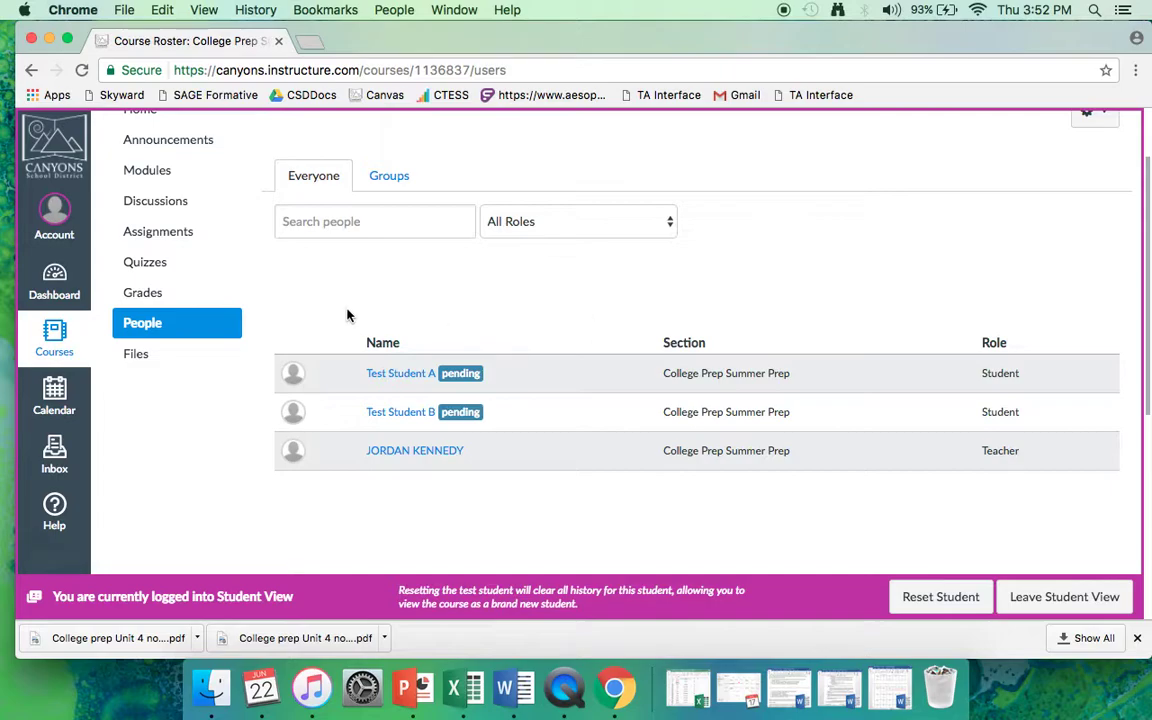
Open the course's Files page and look through the whole file list.
click(135, 357)
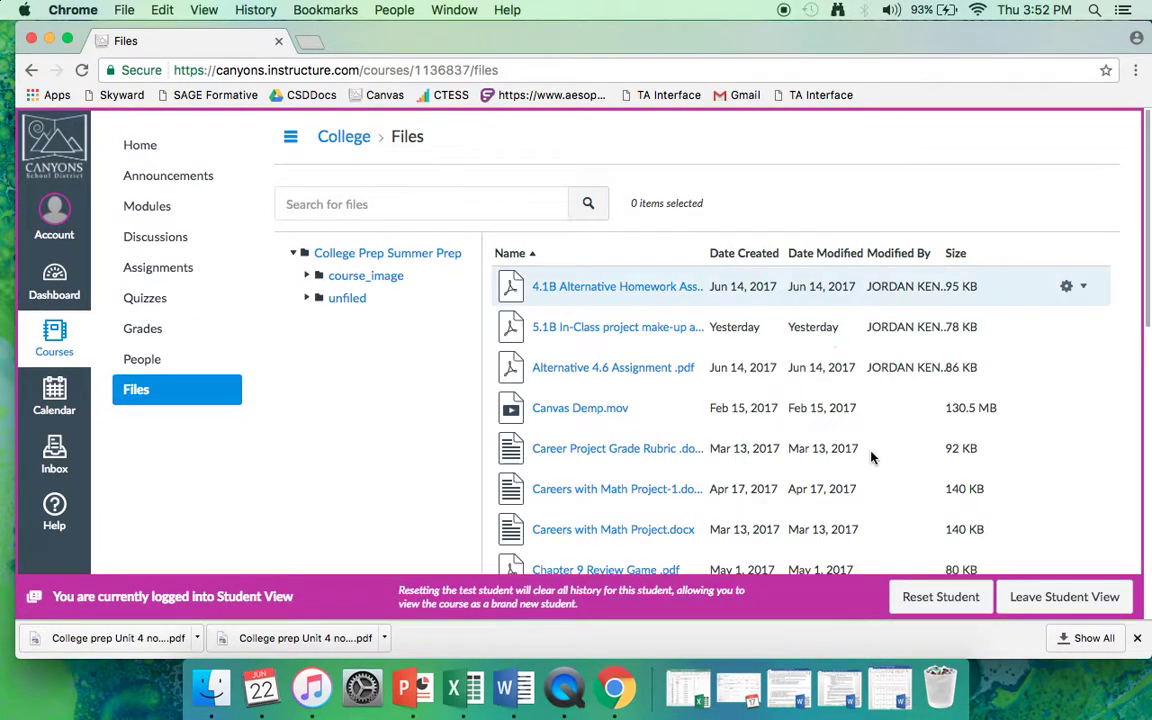
scroll(740, 358, down, 15)
scroll(738, 356, up, 15)
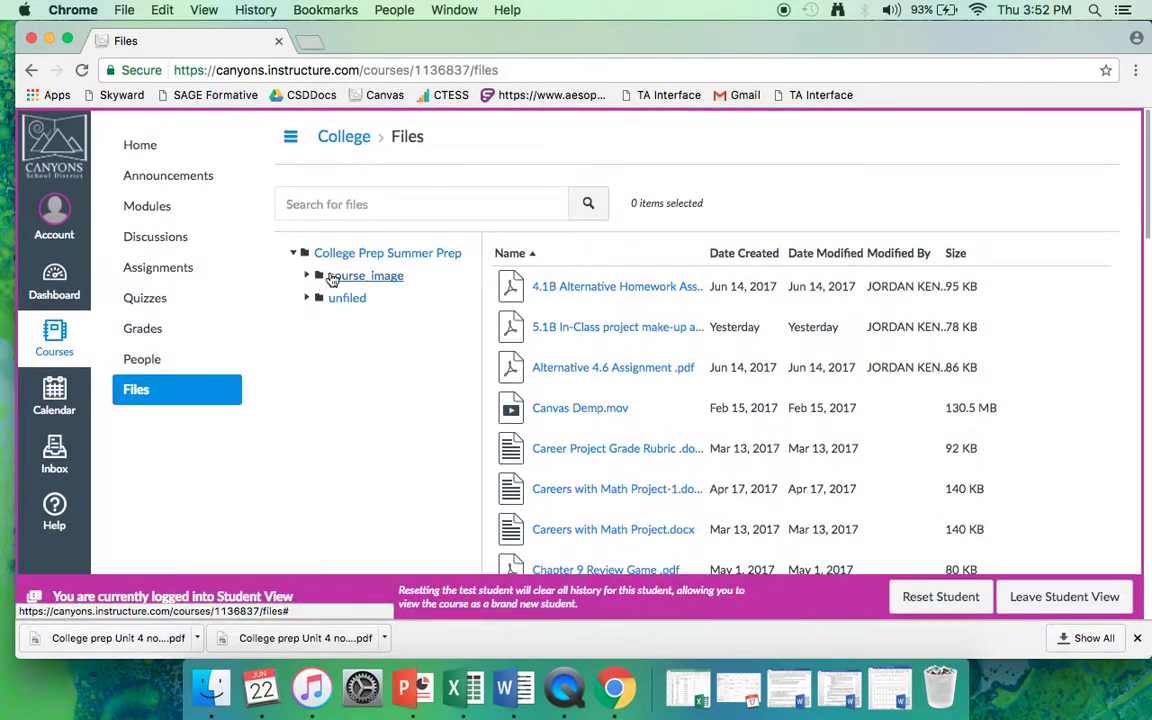
Open the course's Modules page and collapse the module Unit 3: Graphs, Linear Equations and Functions.
click(150, 207)
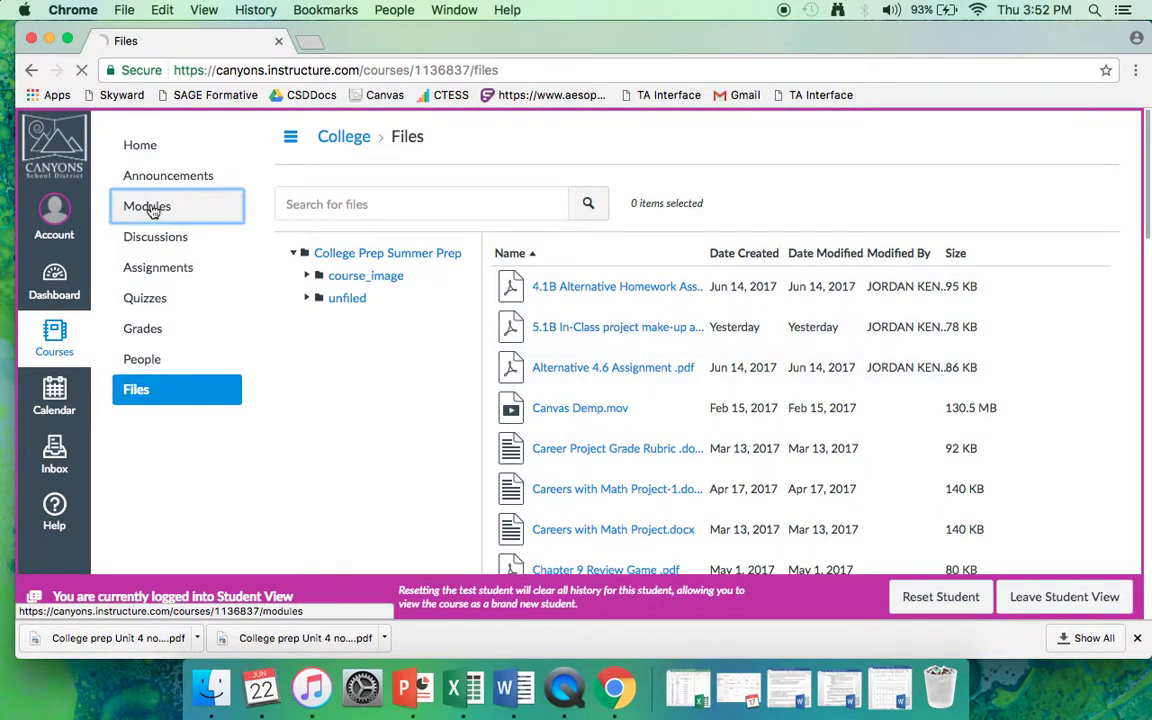
scroll(625, 313, down, 20)
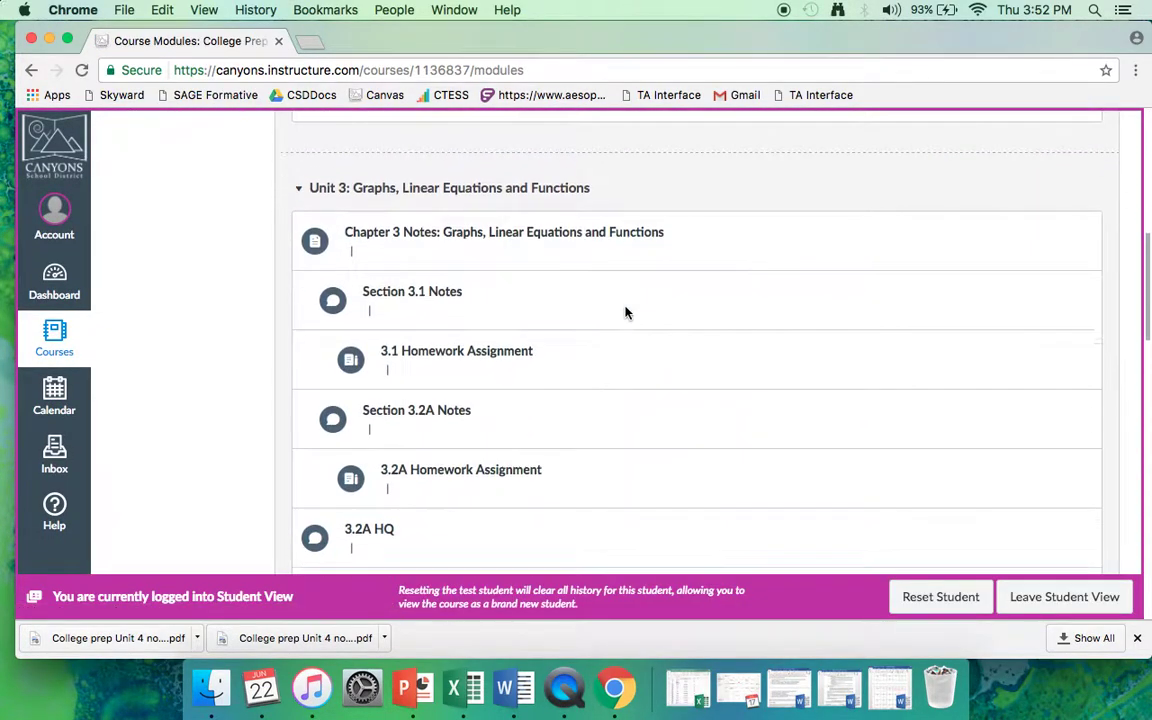
scroll(625, 313, up, 20)
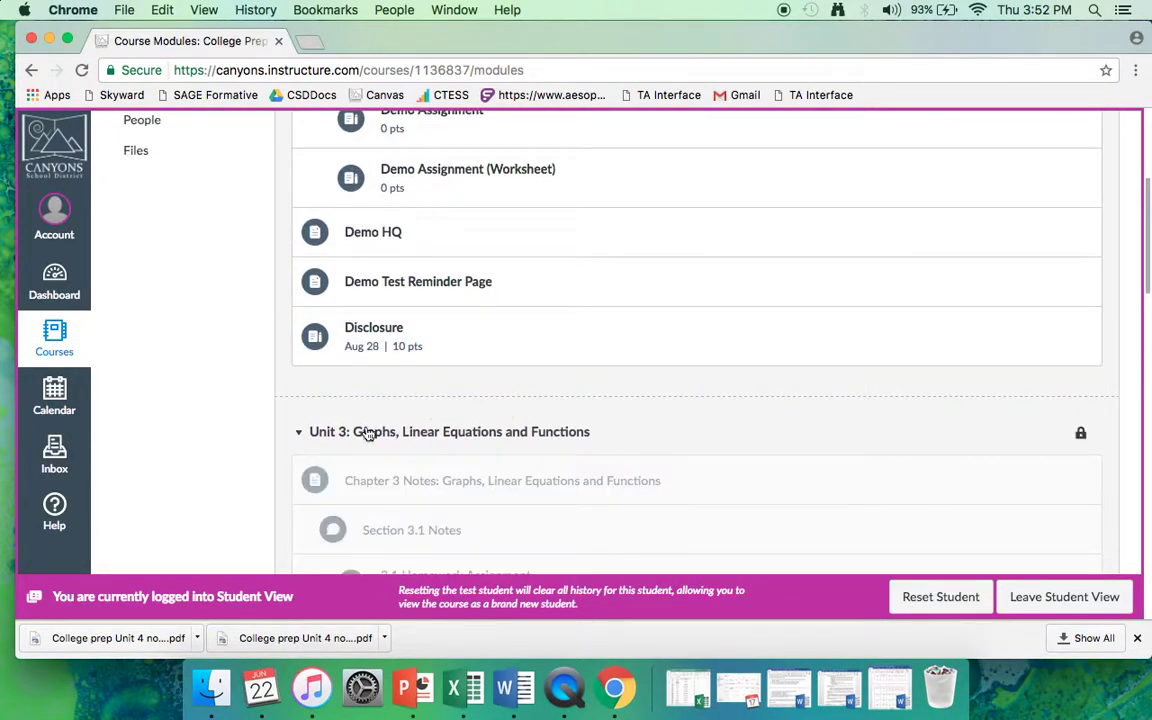
click(297, 435)
scroll(421, 451, up, 6)
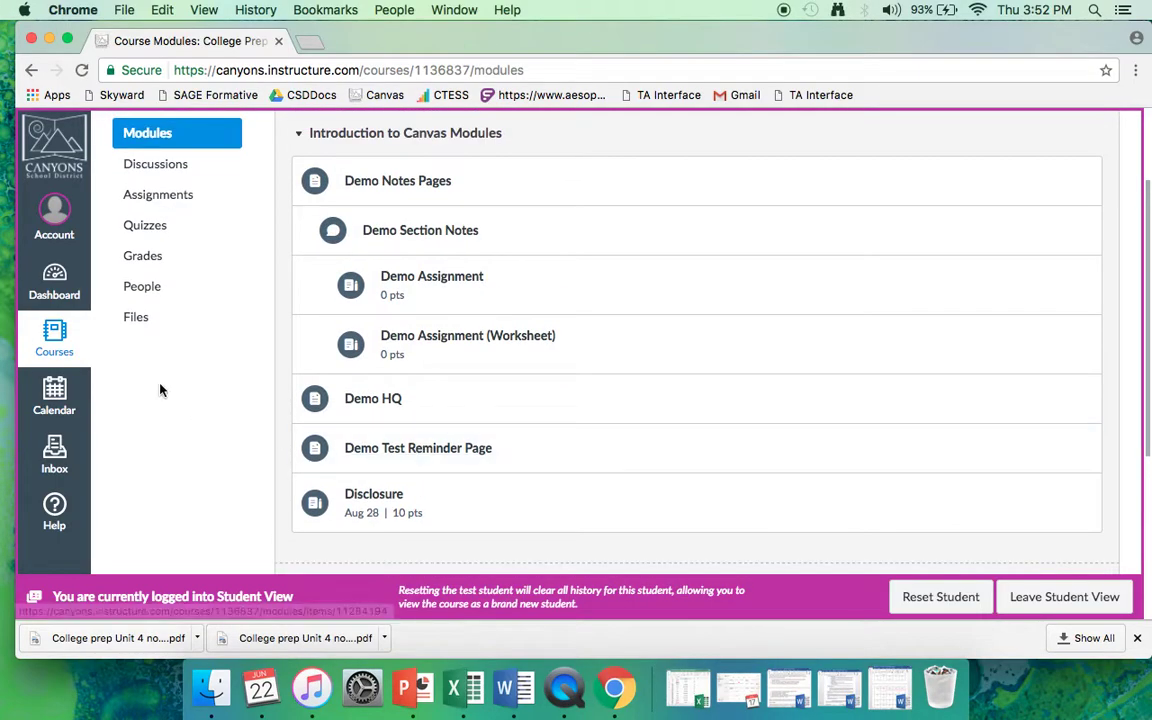
Go to the course's Home page, try to open the account settings, and look over the account options.
click(163, 190)
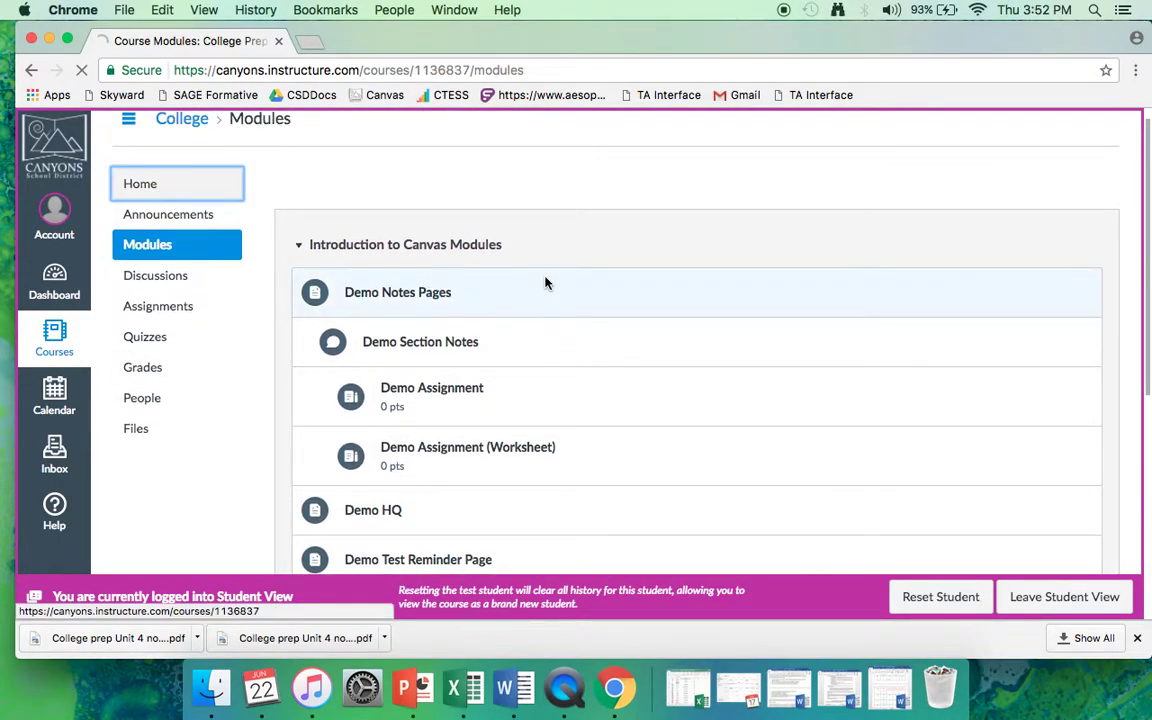
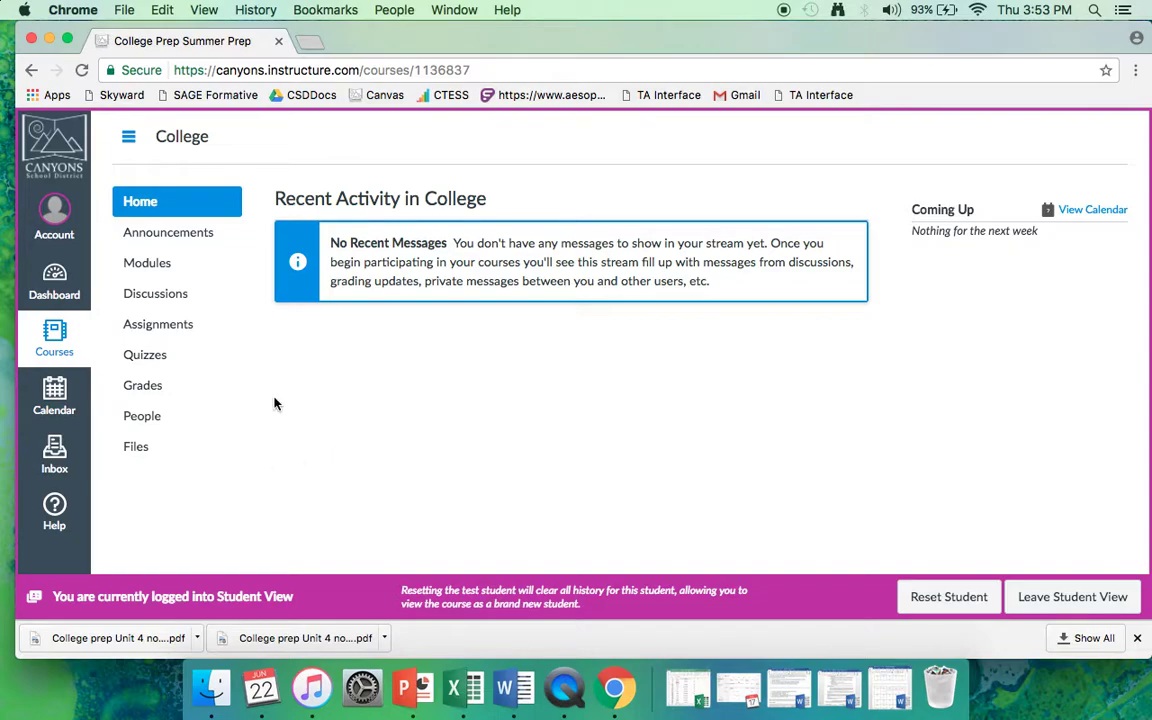
click(56, 222)
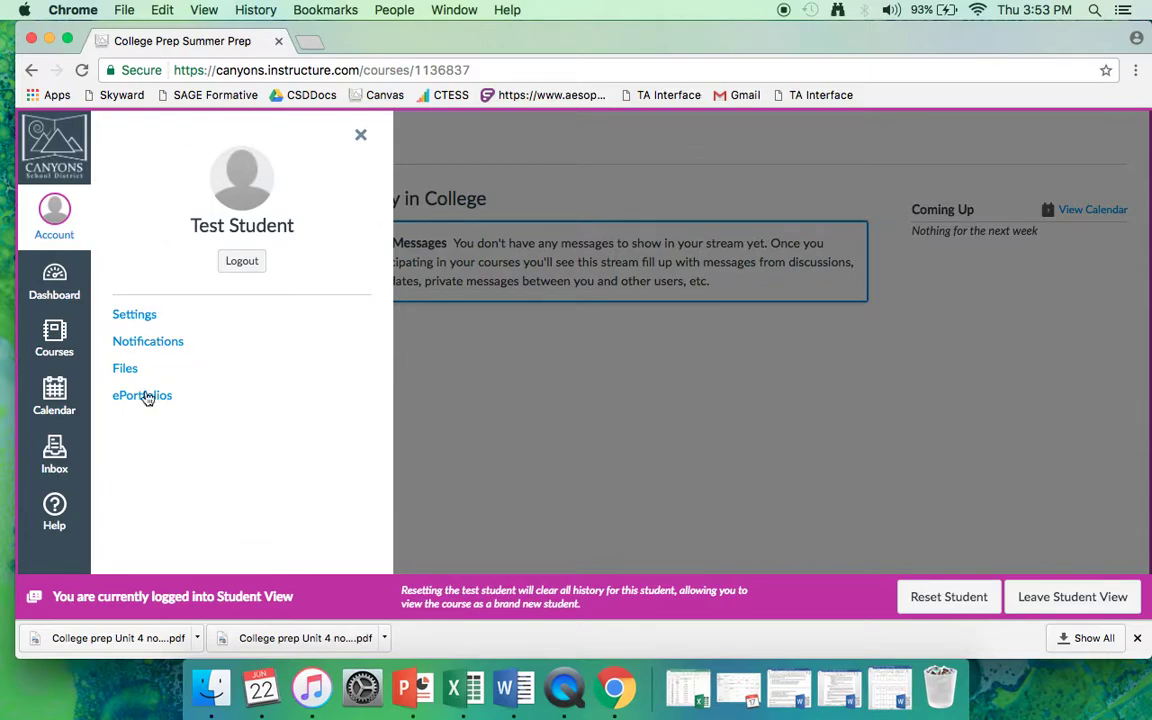
click(145, 315)
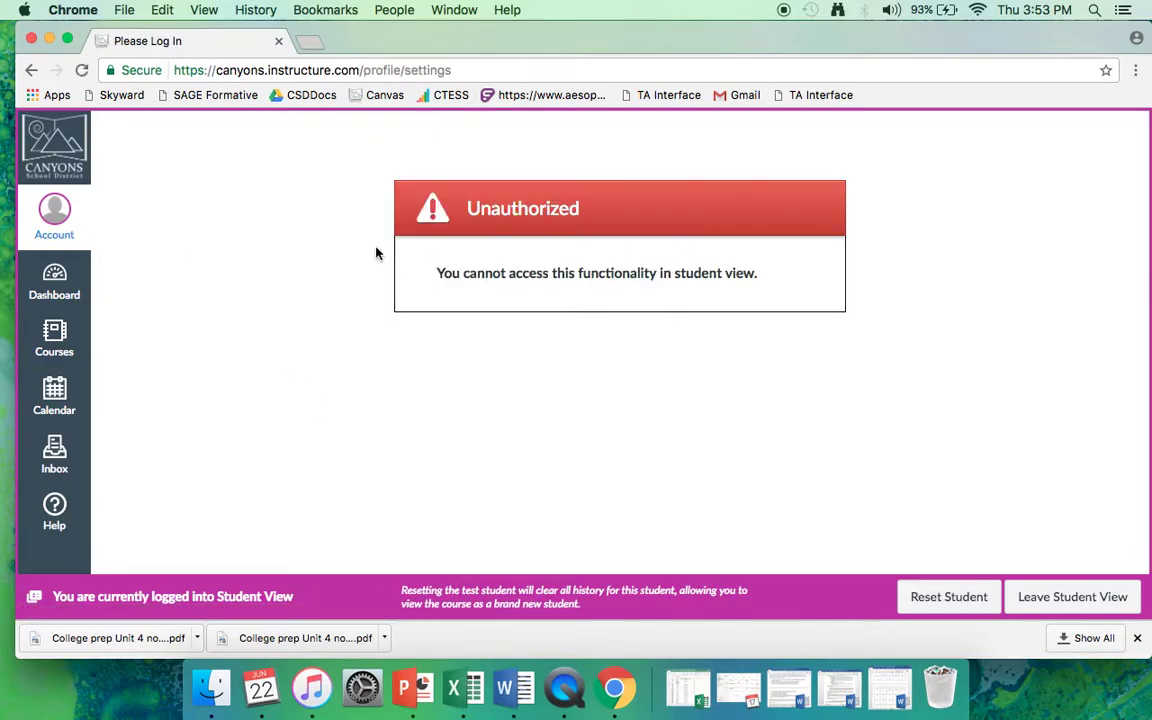
click(54, 212)
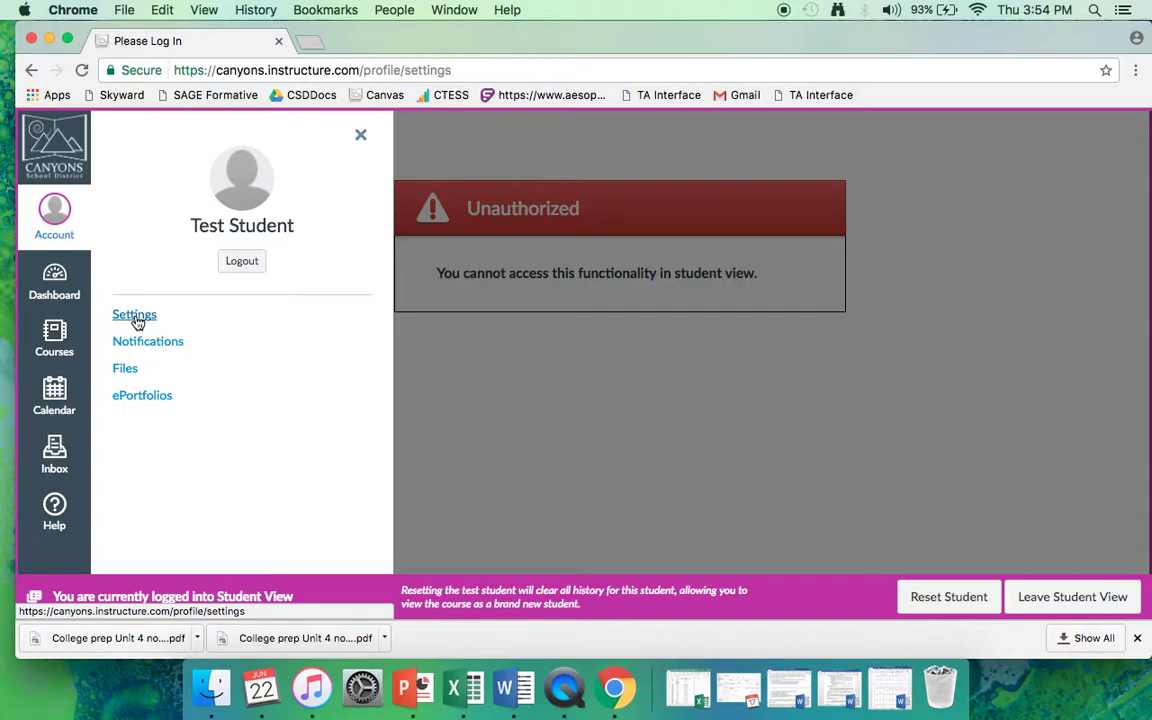
click(361, 137)
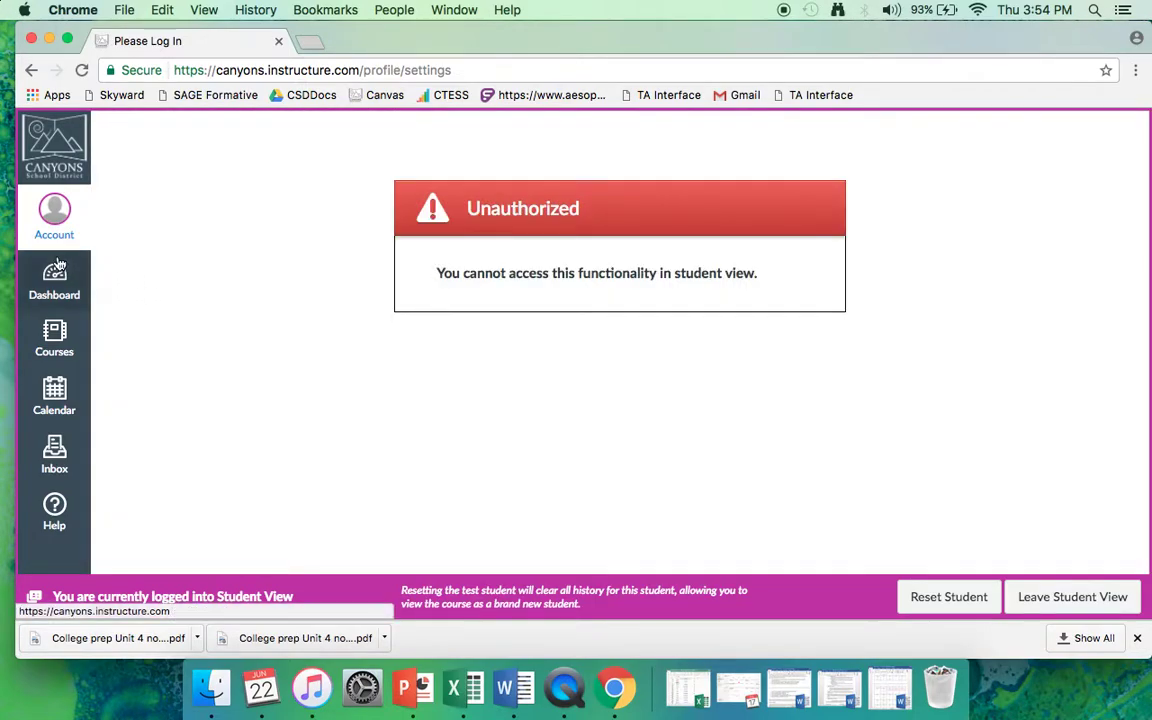
click(53, 206)
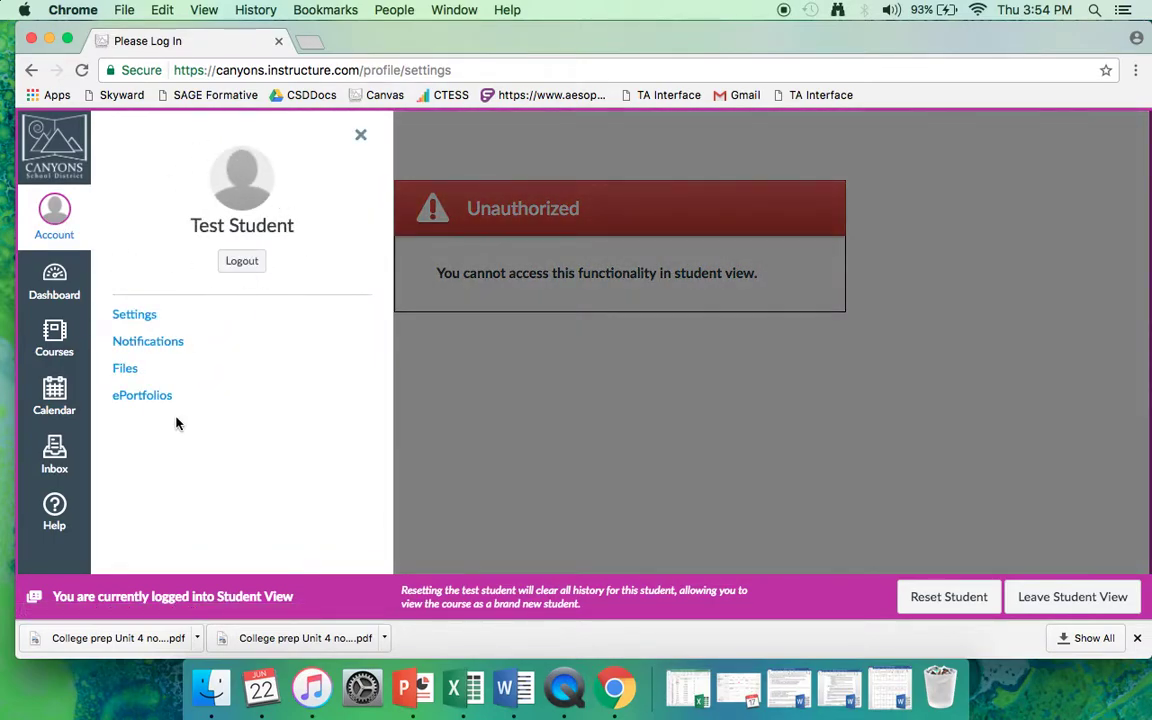
Go to the Dashboard, leave Student View, and open the grades overview for all courses.
click(60, 283)
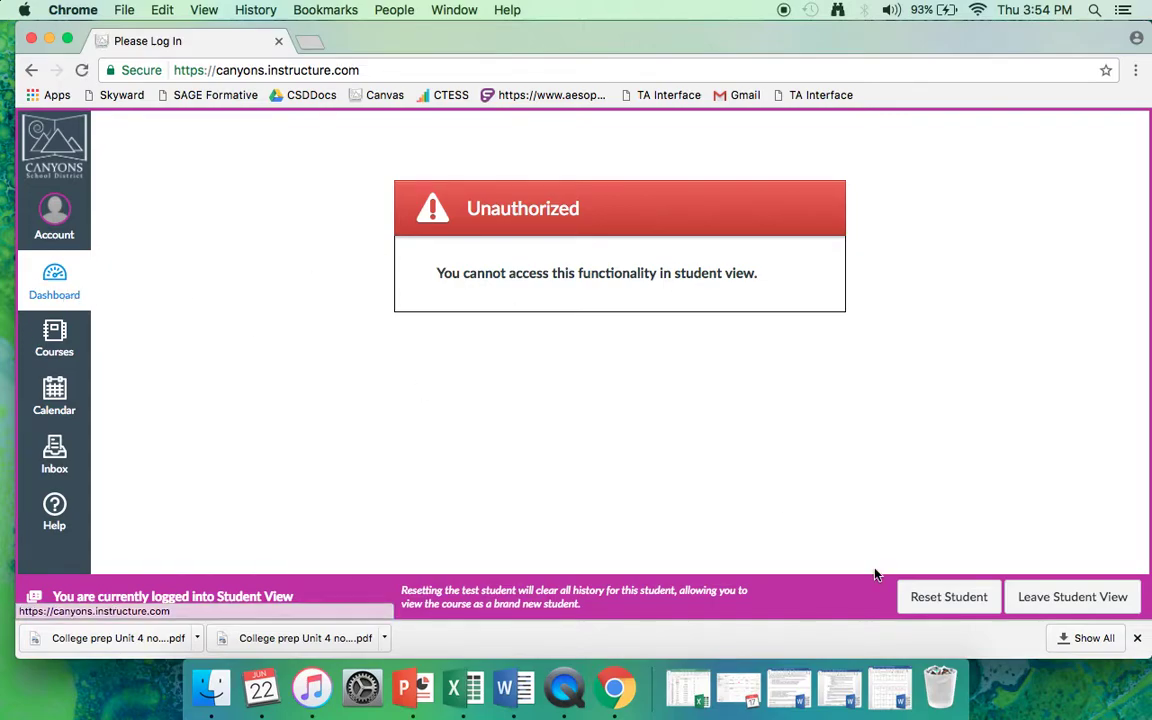
click(1093, 597)
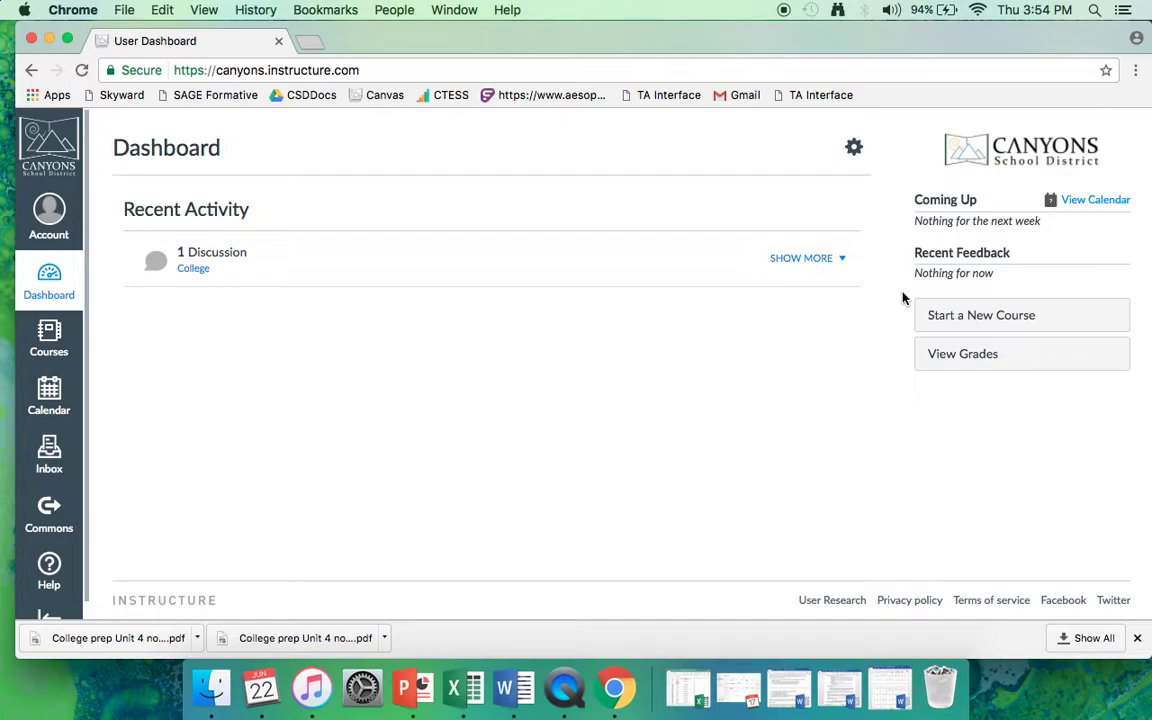
click(960, 360)
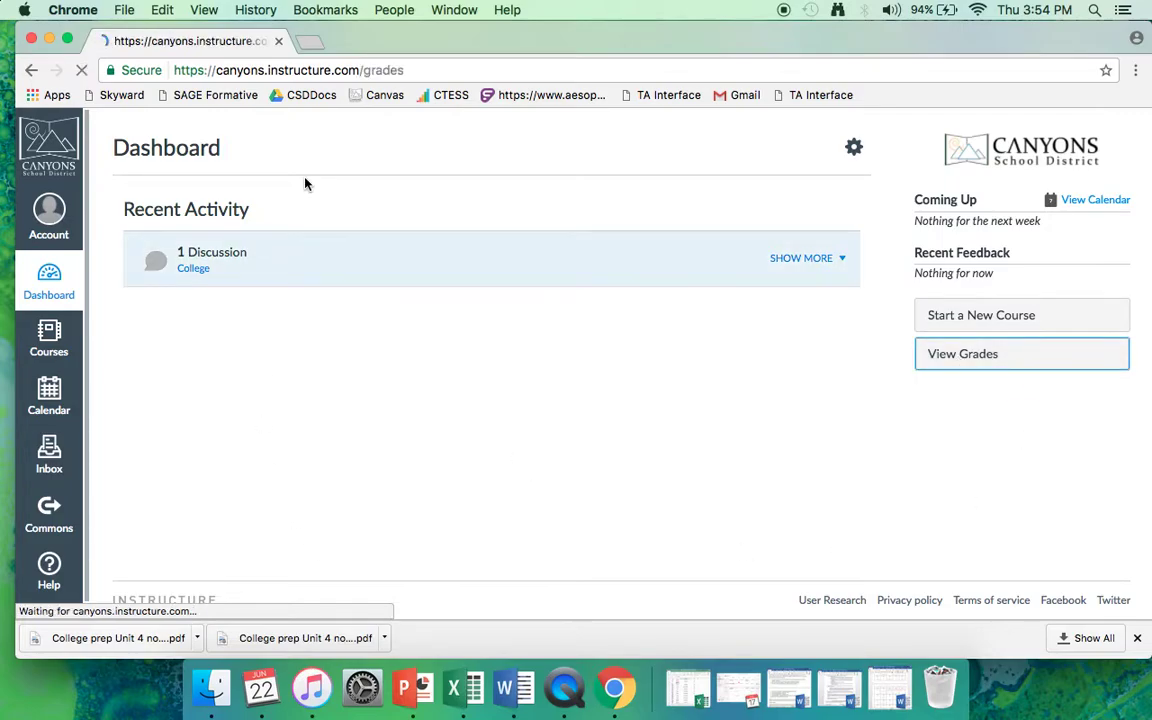
scroll(360, 330, down, 1)
scroll(360, 332, up, 1)
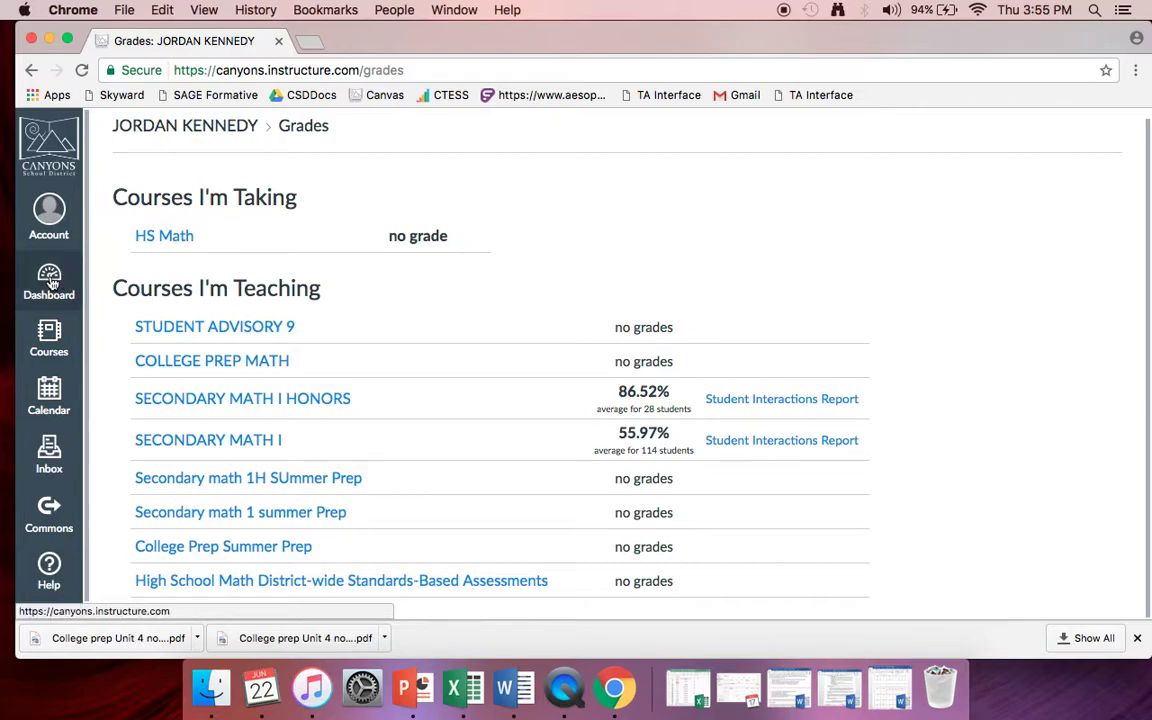
Look through the full course list, open College Prep Summer Prep and examine its home page.
click(49, 338)
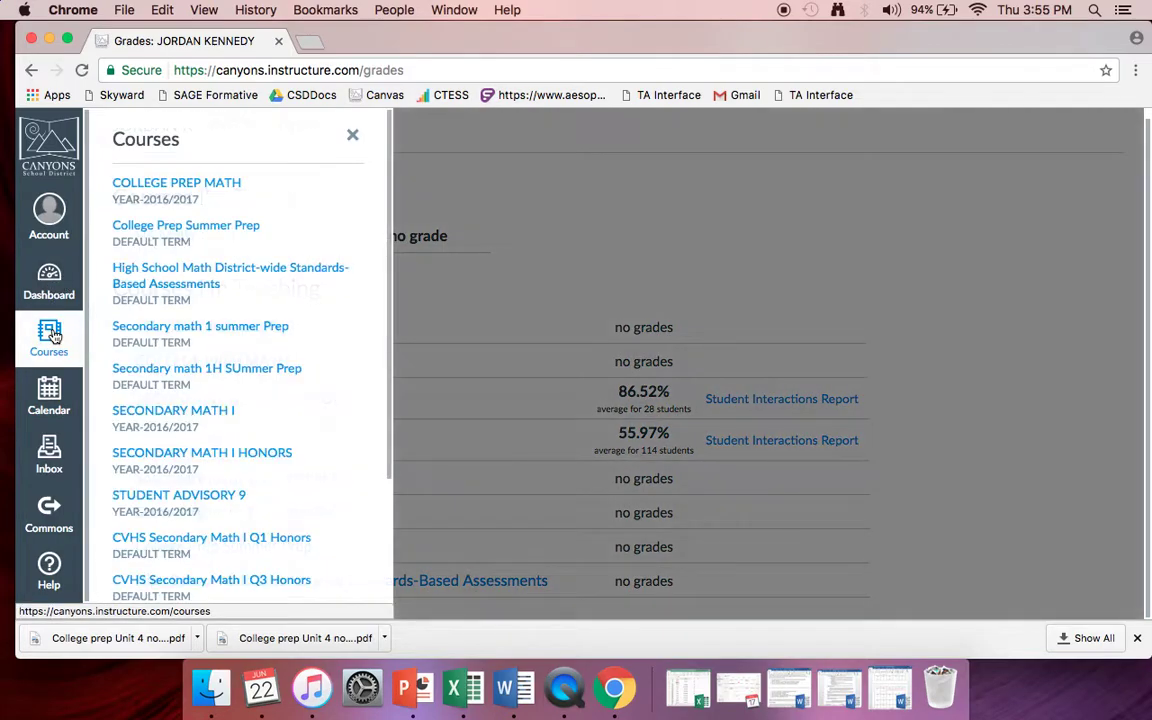
scroll(260, 188, down, 2)
scroll(260, 188, down, 2)
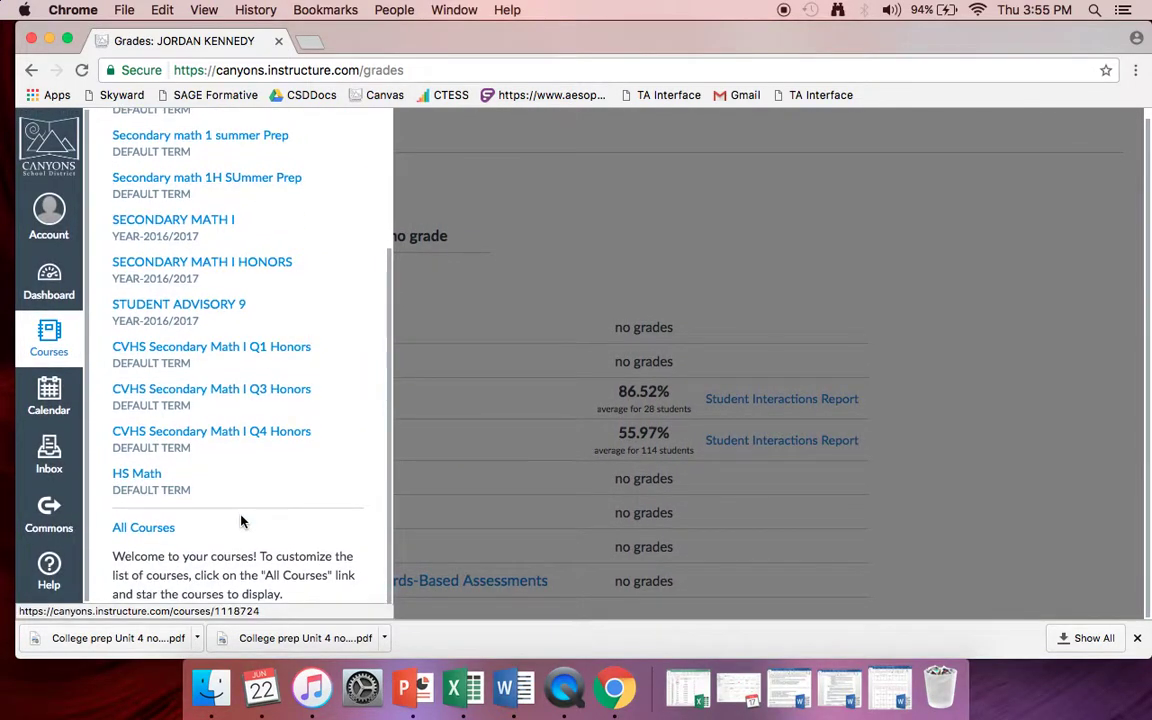
scroll(244, 522, up, 4)
scroll(240, 410, up, 2)
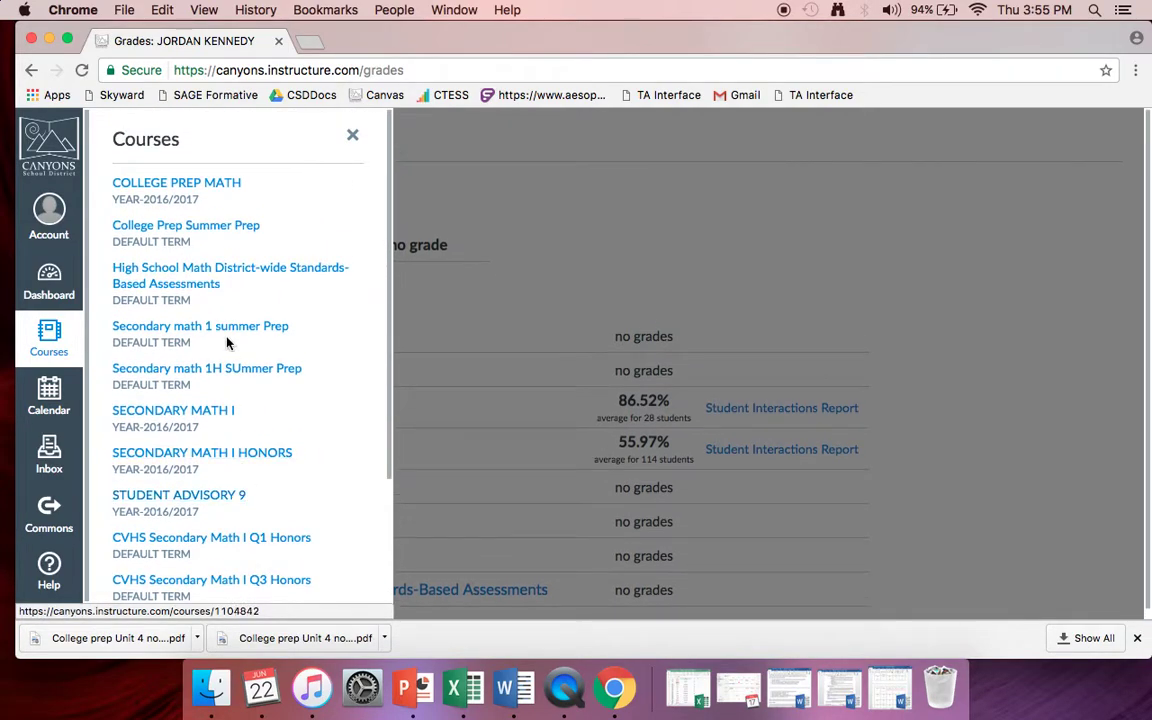
click(222, 228)
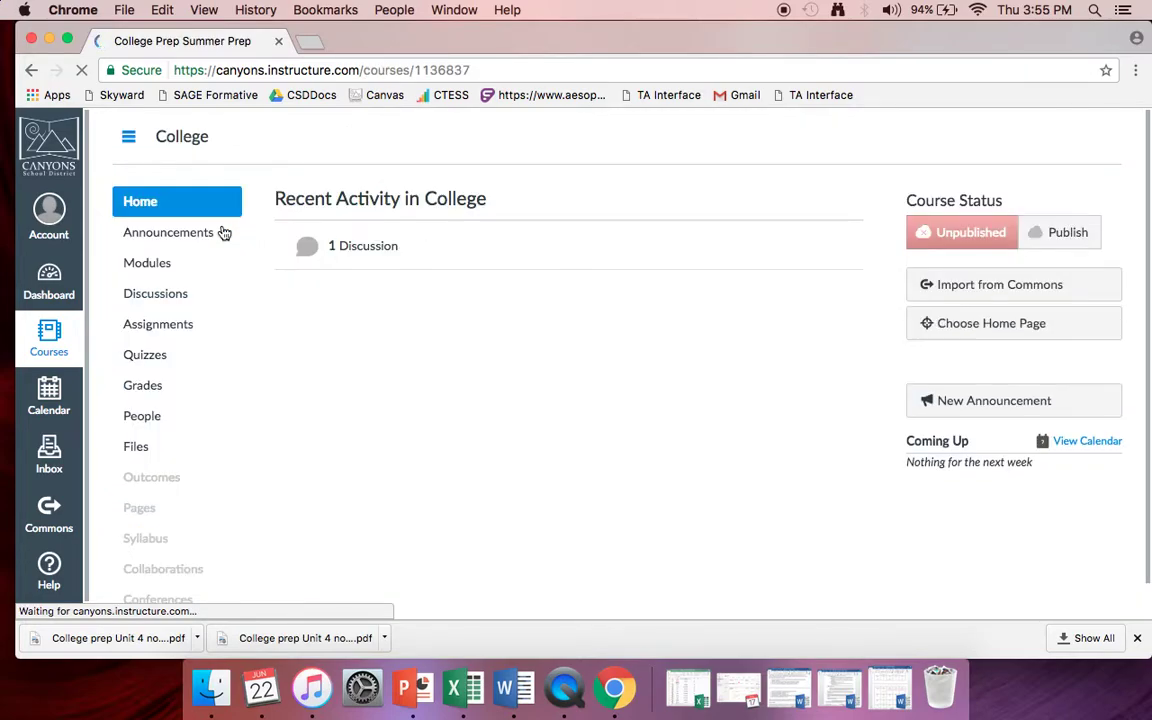
scroll(674, 407, down, 1)
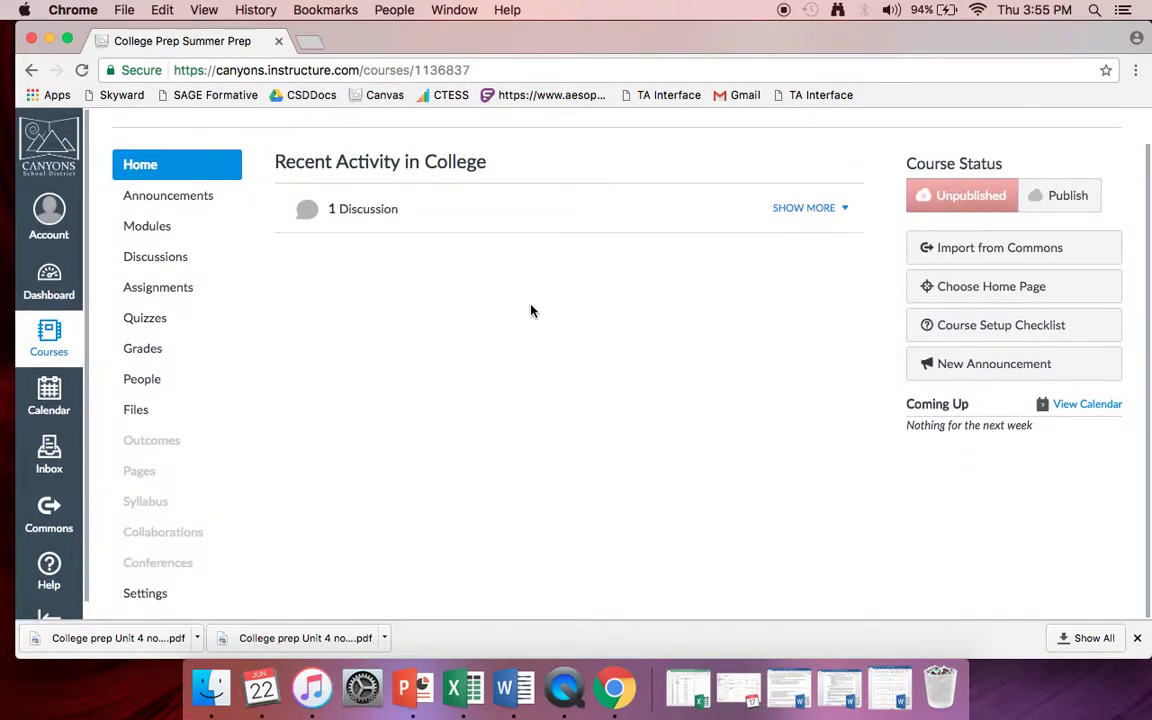
scroll(626, 284, up, 1)
scroll(500, 310, up, 1)
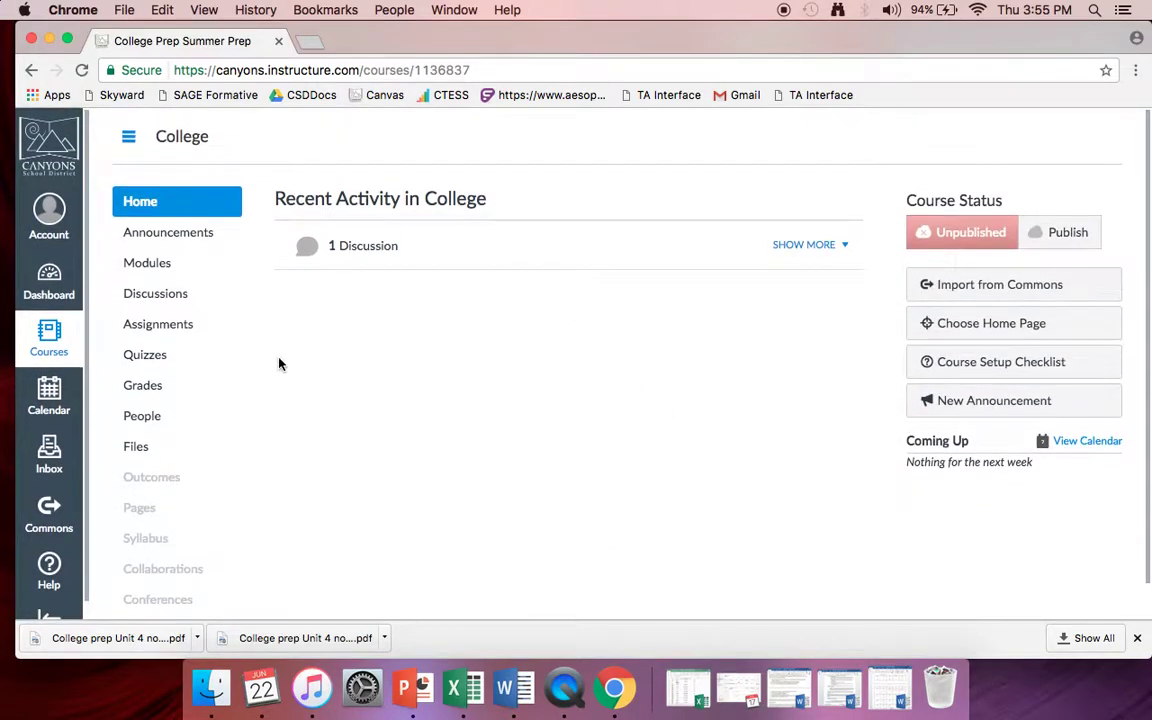
Open the calendar, advance the month view to September 2017 and look over the scheduled assignments.
click(49, 398)
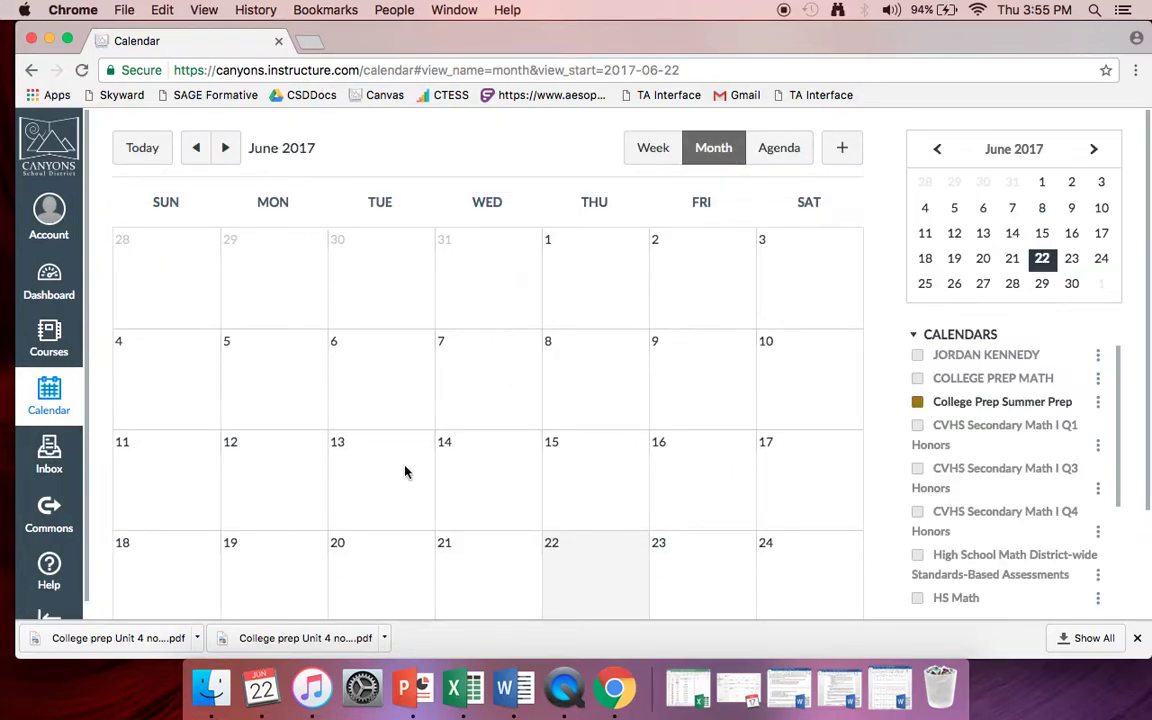
click(225, 148)
click(225, 148)
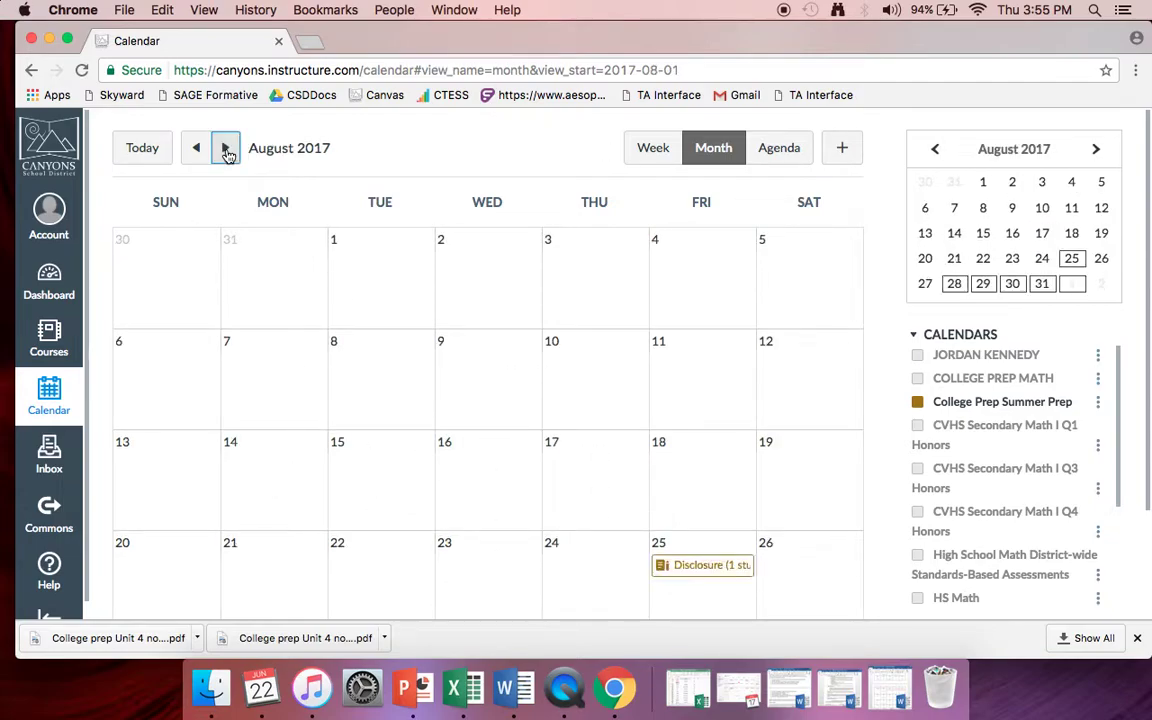
click(226, 149)
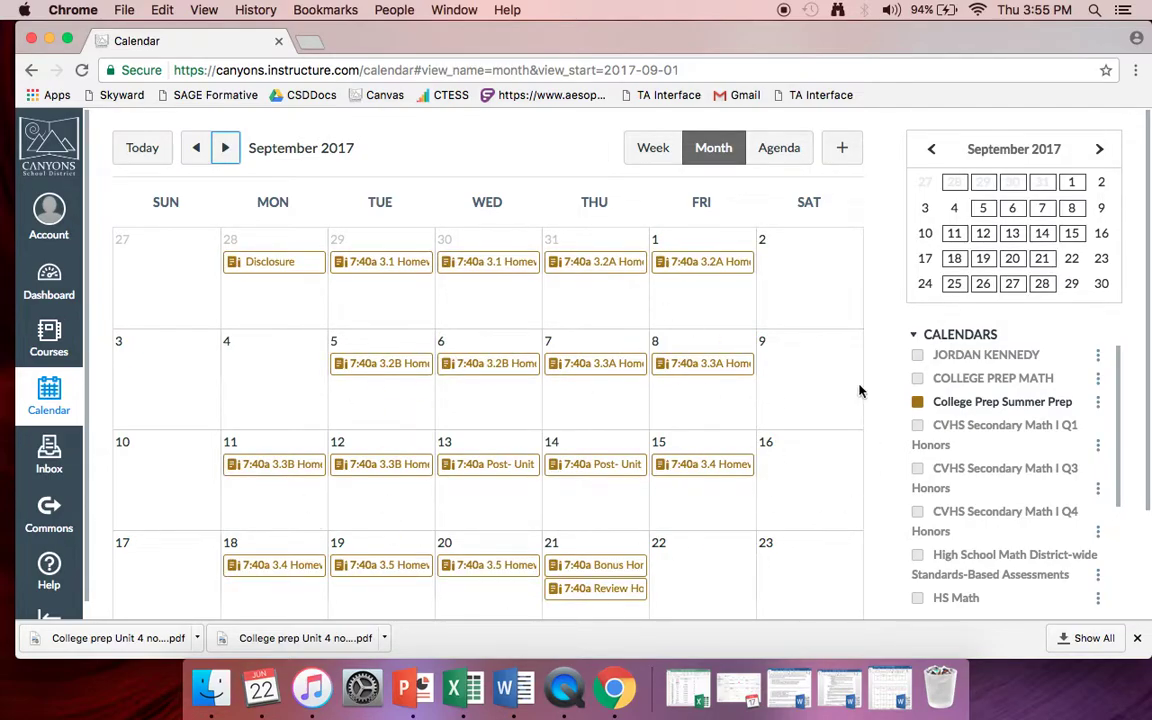
scroll(802, 496, down, 3)
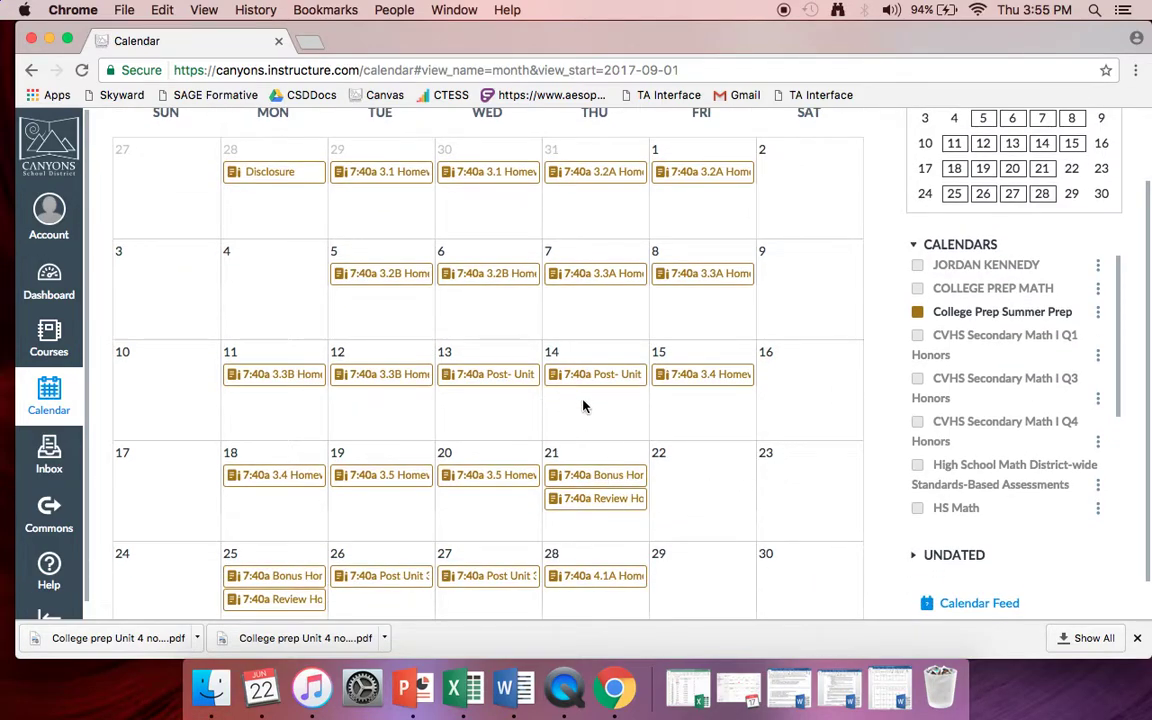
Show the personal, COLLEGE PREP MATH, CVHS Secondary Math I Q1 Honors and Q3 Honors calendars alongside College Prep Summer Prep.
scroll(777, 440, down, 1)
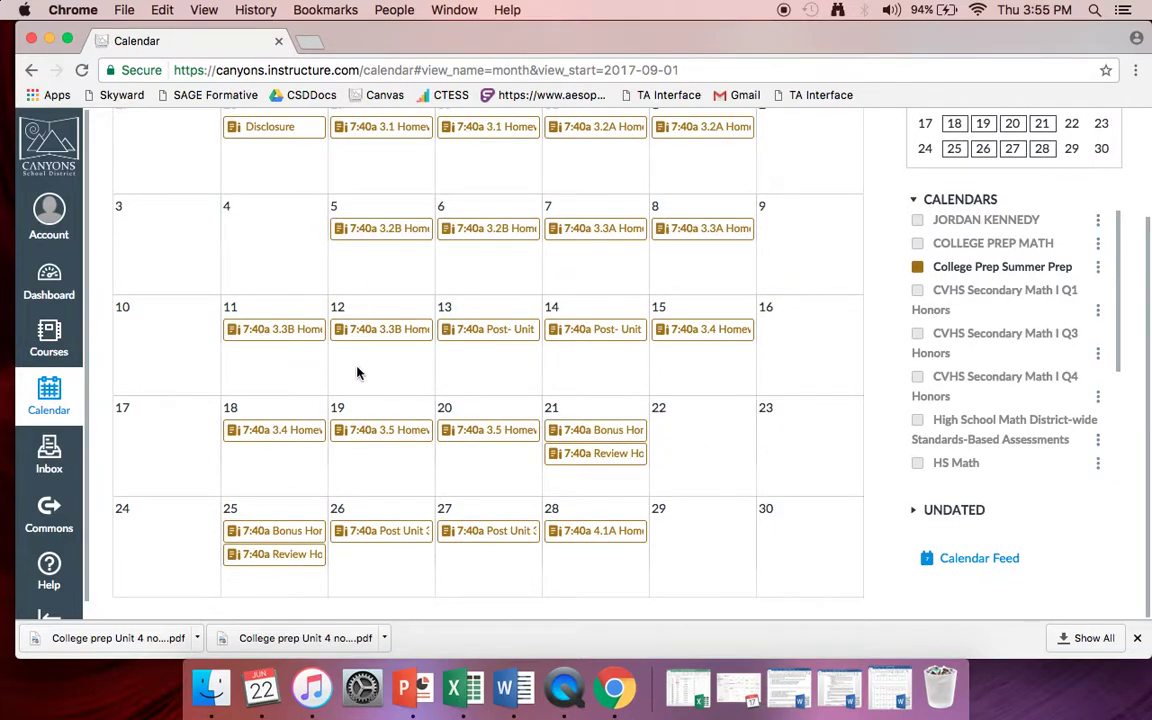
scroll(358, 373, up, 1)
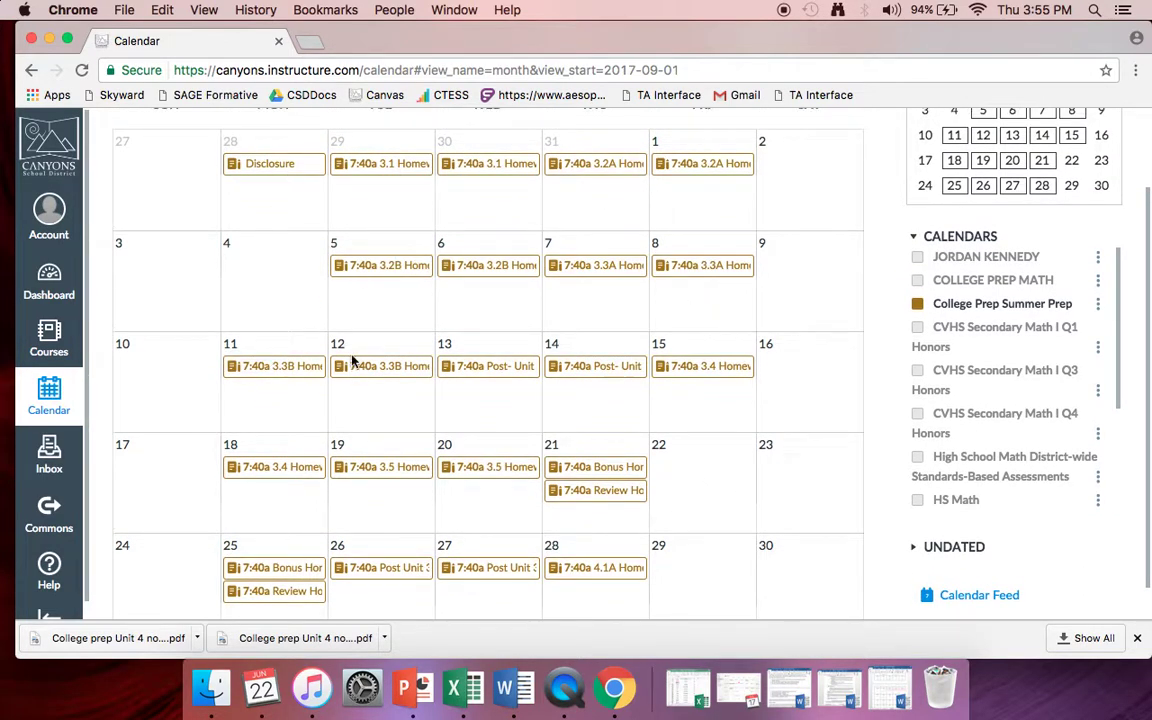
scroll(410, 425, down, 1)
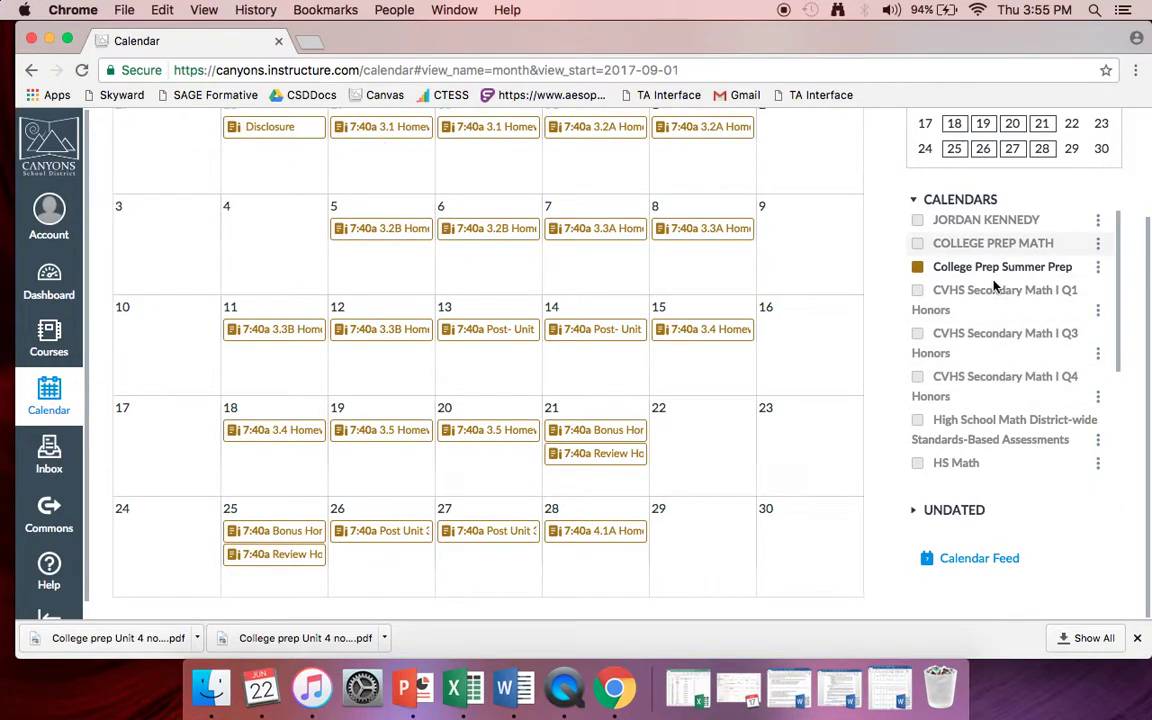
click(919, 220)
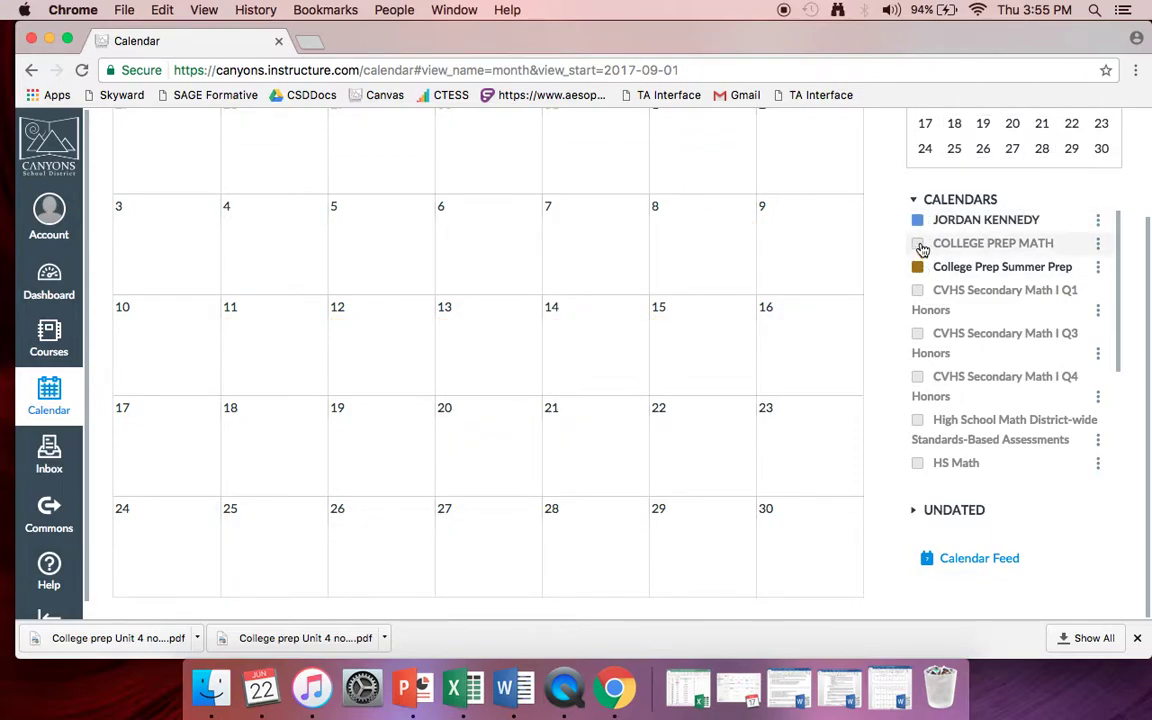
click(917, 243)
click(917, 290)
click(917, 333)
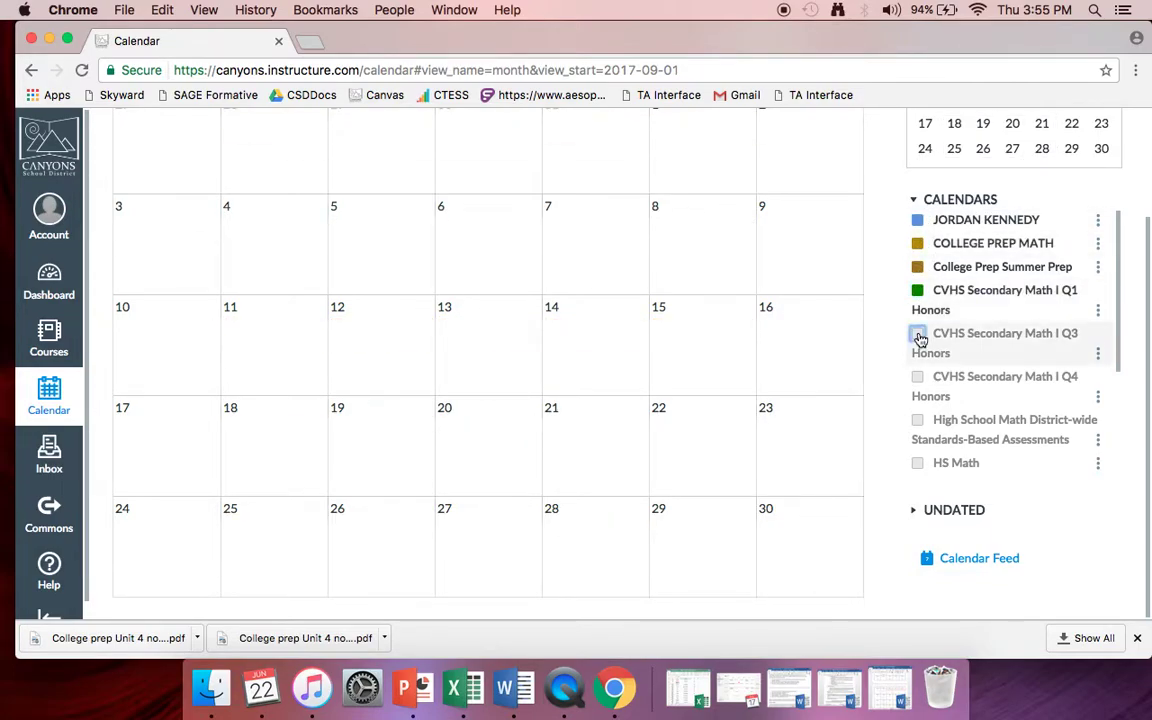
scroll(500, 378, up, 3)
scroll(500, 378, down, 3)
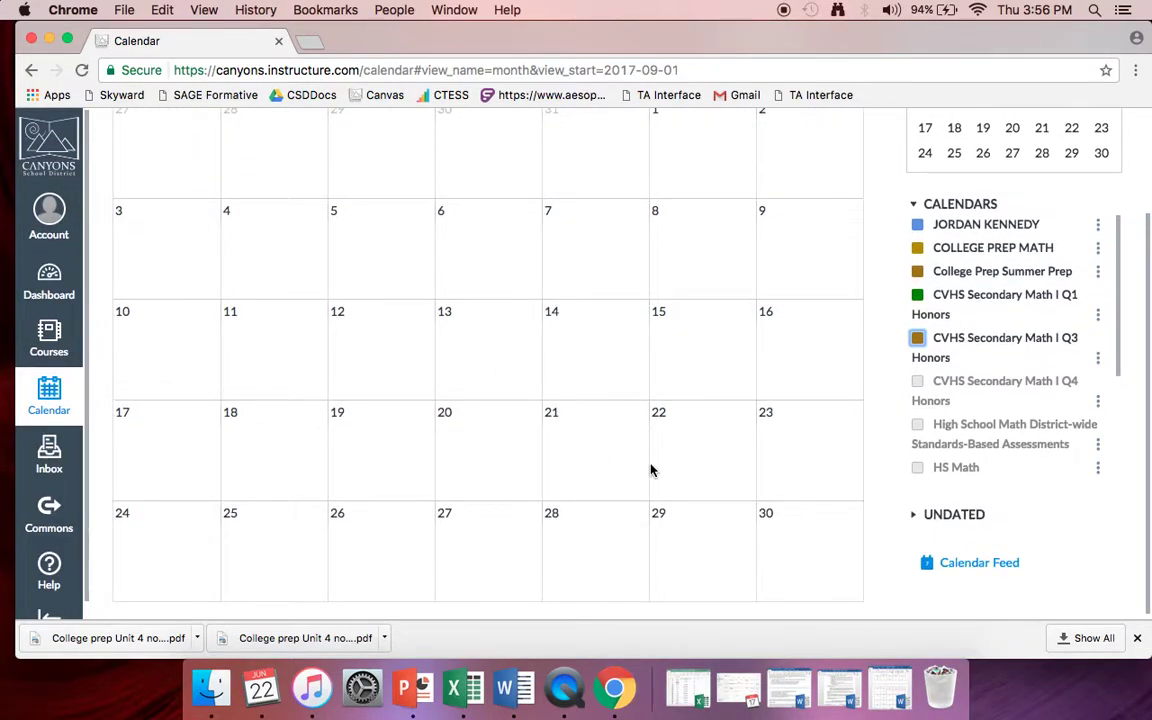
scroll(468, 398, up, 3)
scroll(418, 372, down, 3)
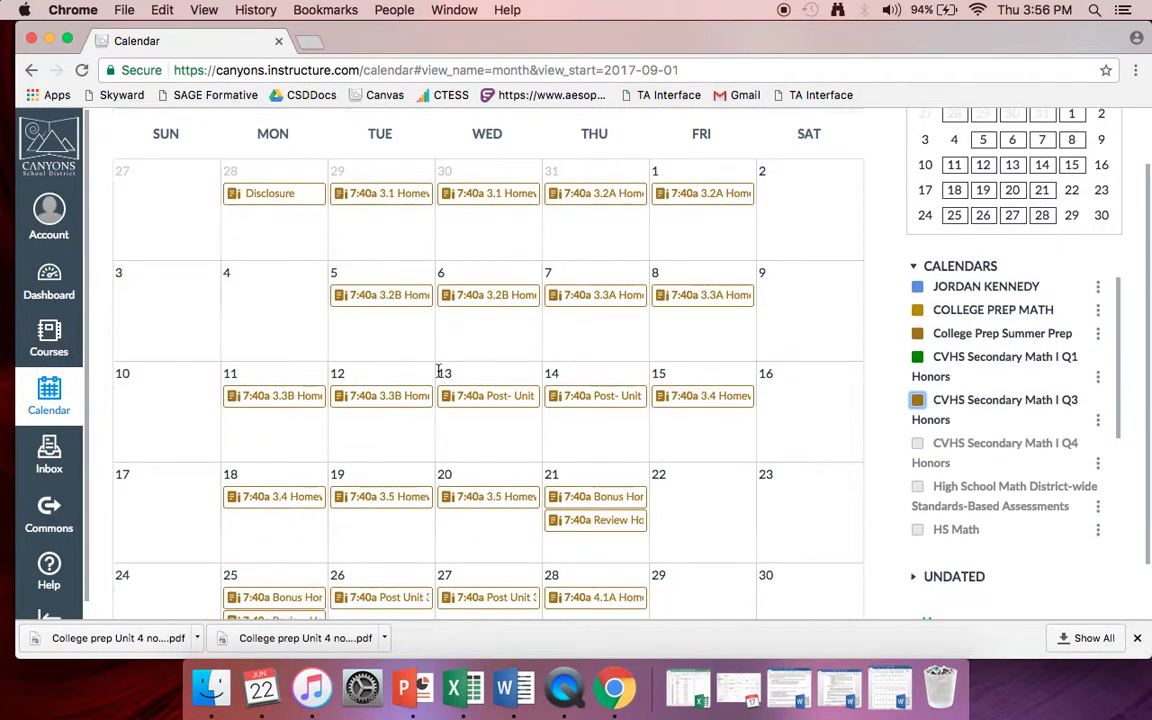
Hide all the displayed calendars and show only College Prep Summer Prep again.
click(918, 401)
click(918, 357)
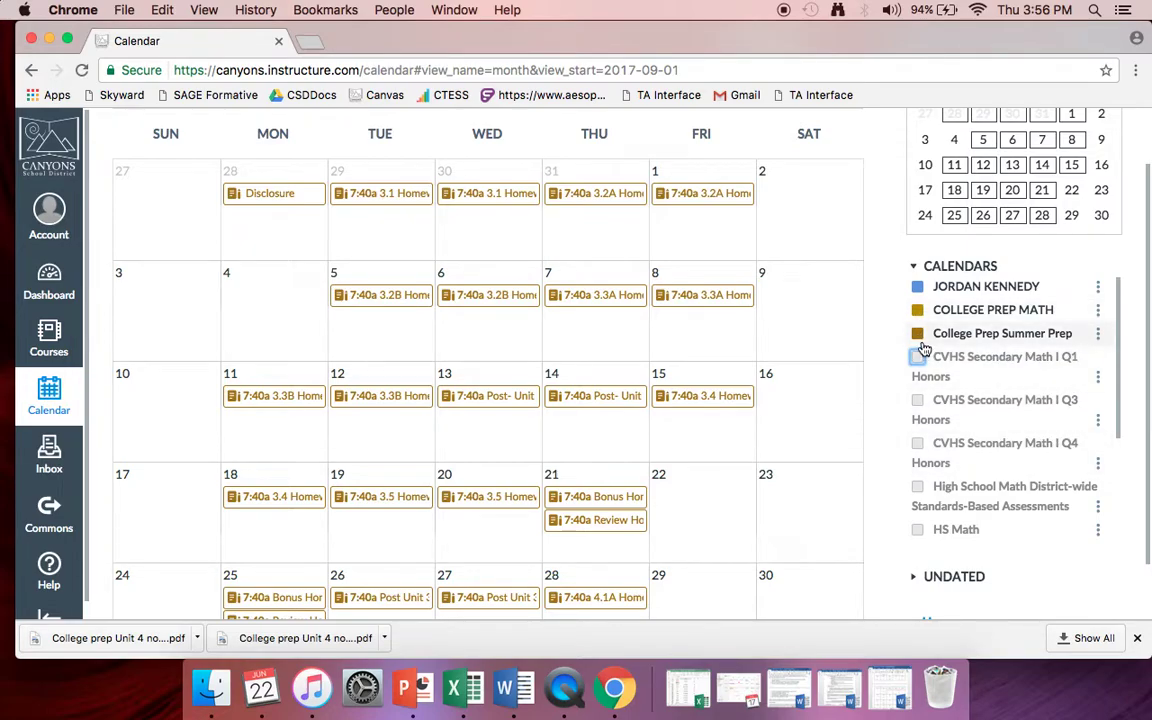
click(918, 334)
click(918, 287)
click(918, 310)
scroll(985, 406, down, 5)
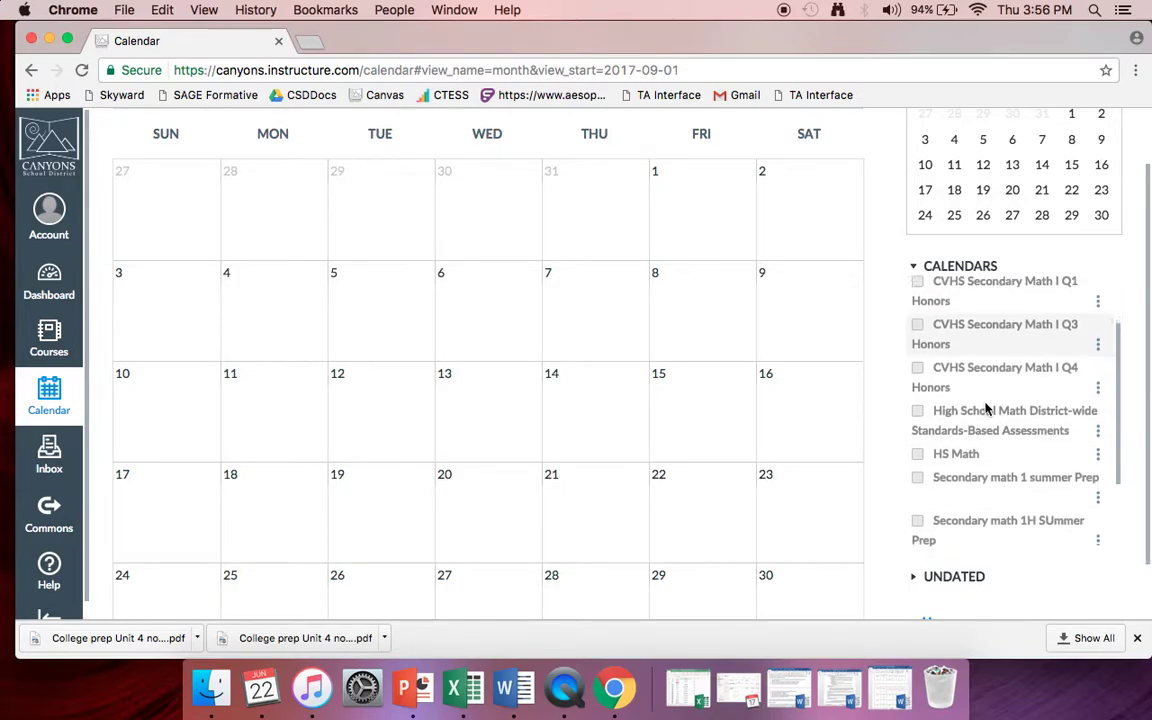
scroll(985, 406, up, 5)
click(919, 361)
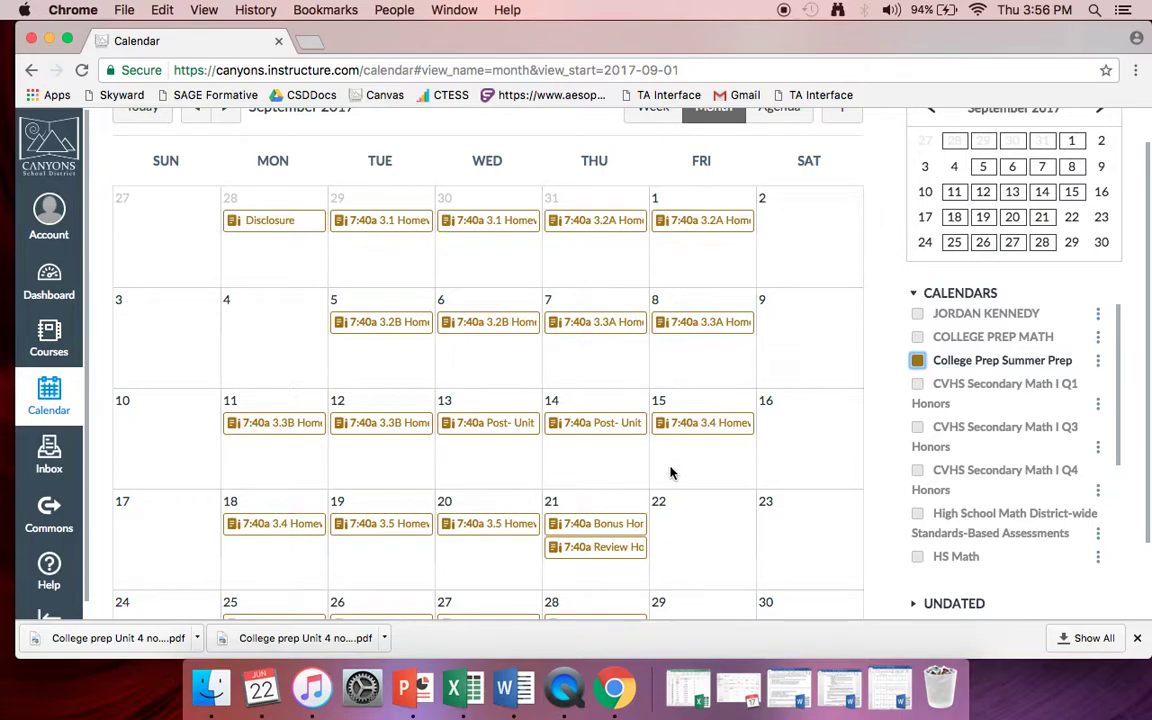
Swap the displayed calendar to COLLEGE PREP MATH, and switch back to College Prep Summer Prep.
click(920, 339)
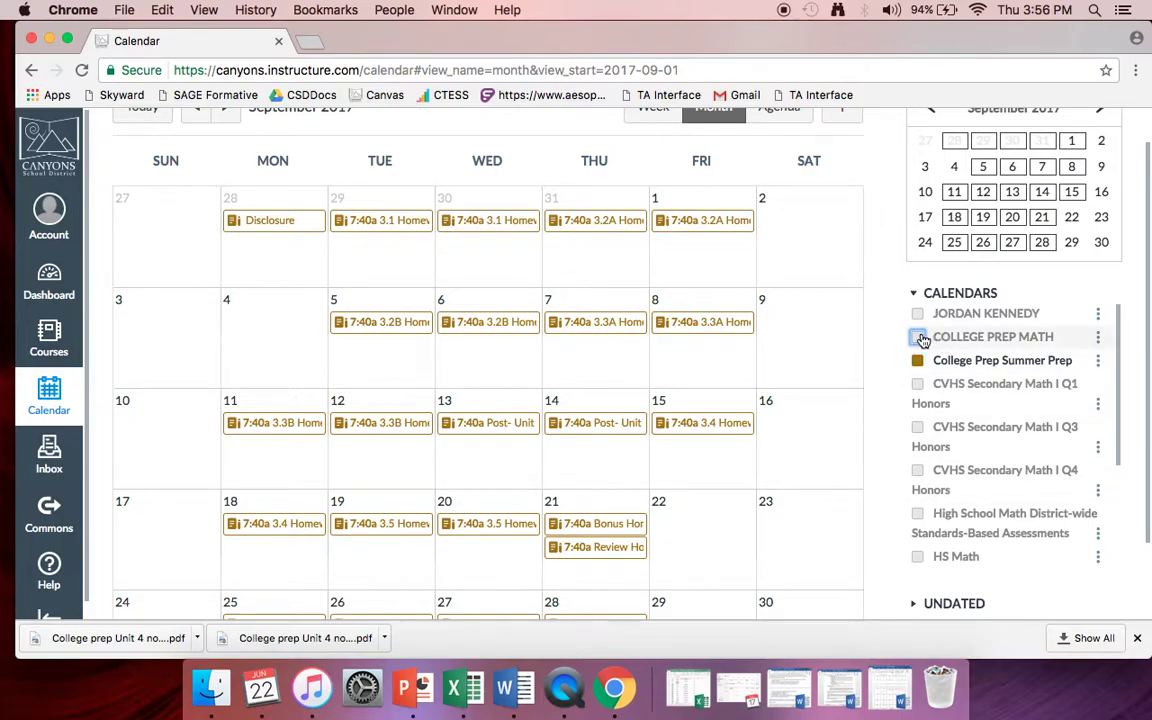
click(918, 361)
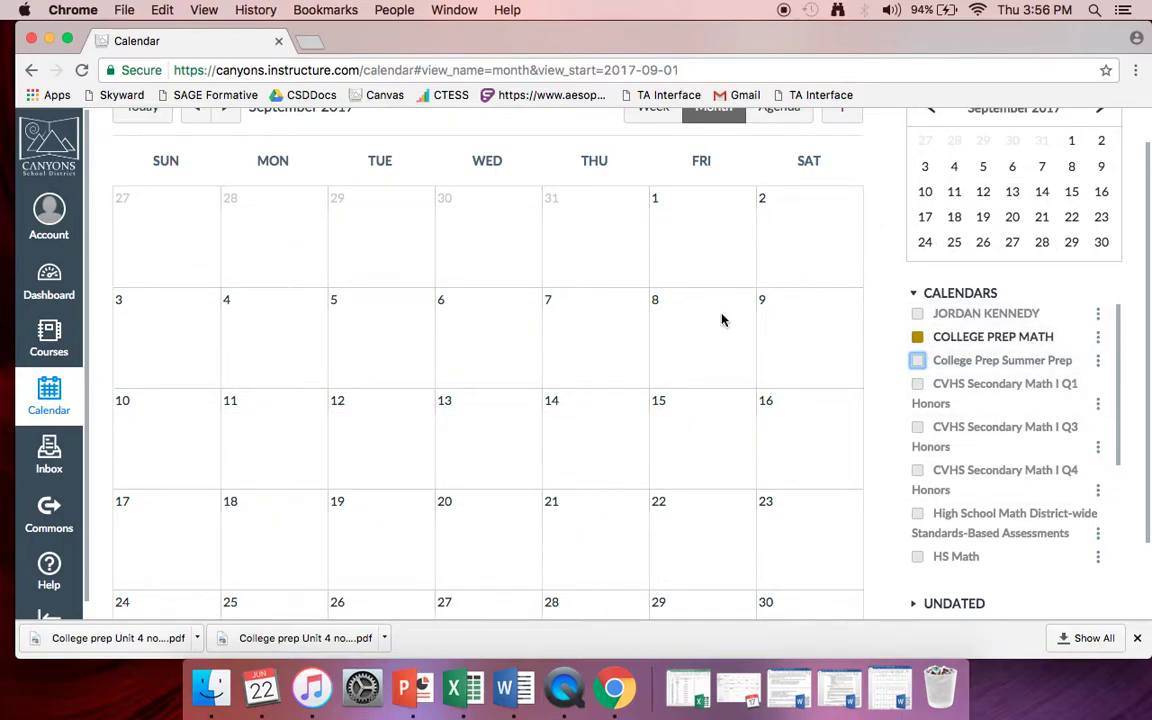
click(918, 338)
click(918, 362)
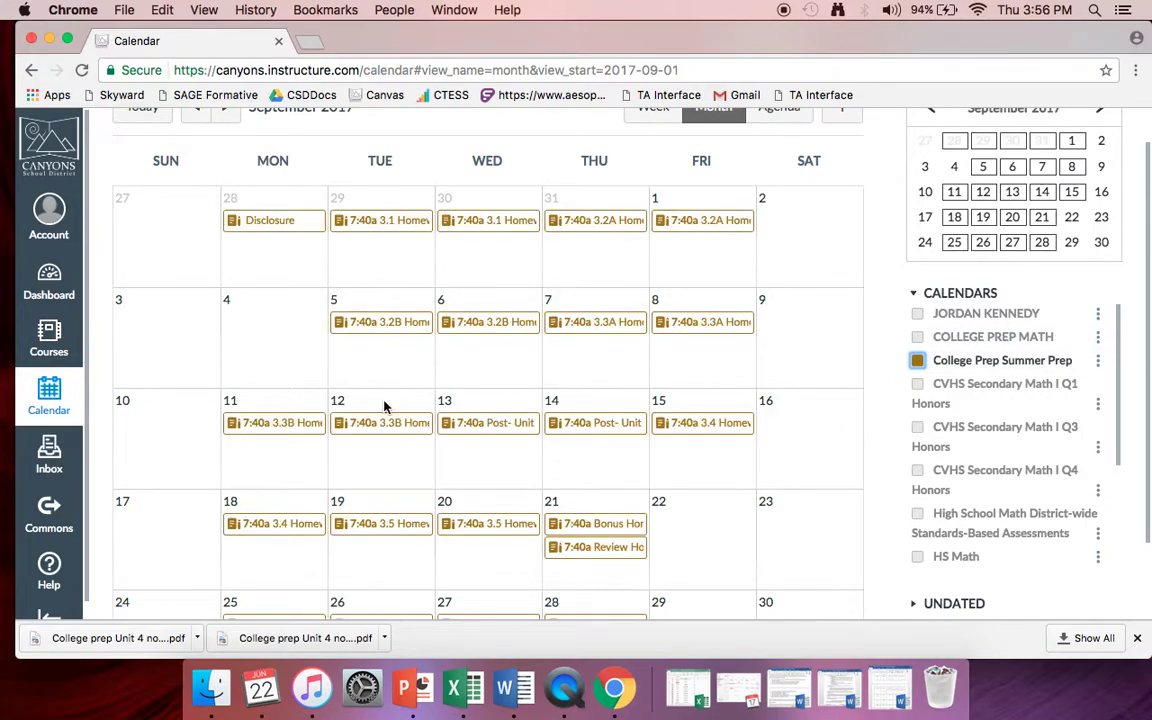
Open the August 29 3.1 Homework Assignment, highlight its substitute book assignment, and close the details.
scroll(368, 401, down, 2)
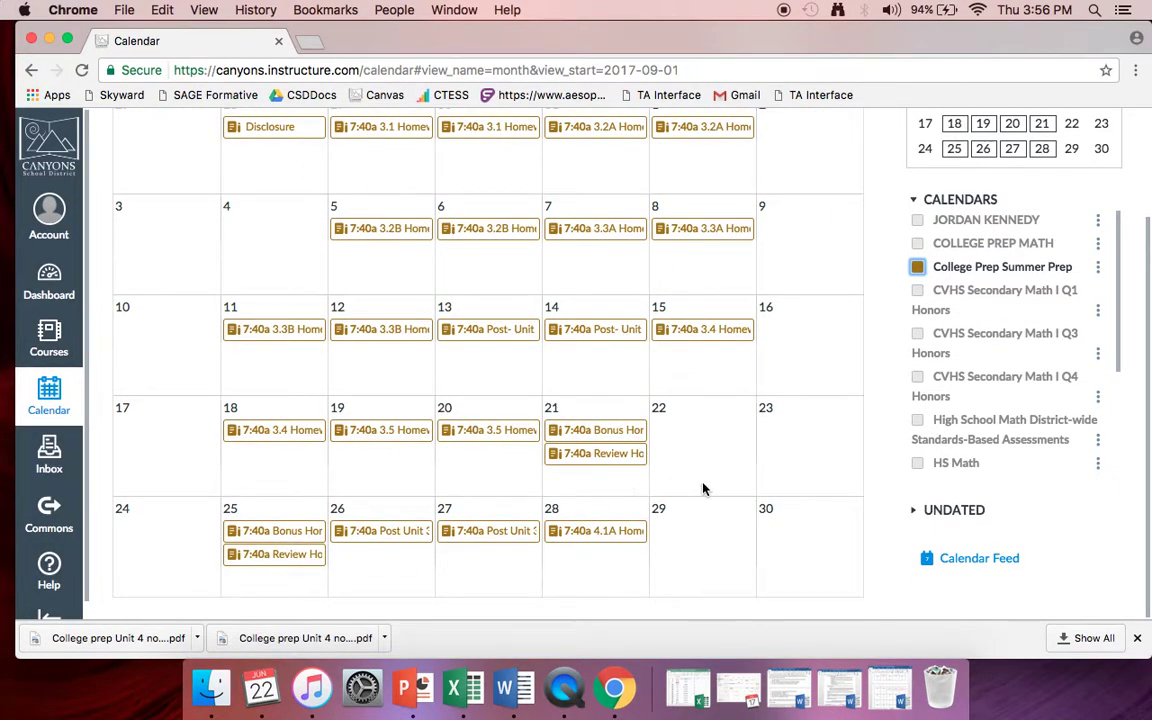
scroll(650, 425, up, 1)
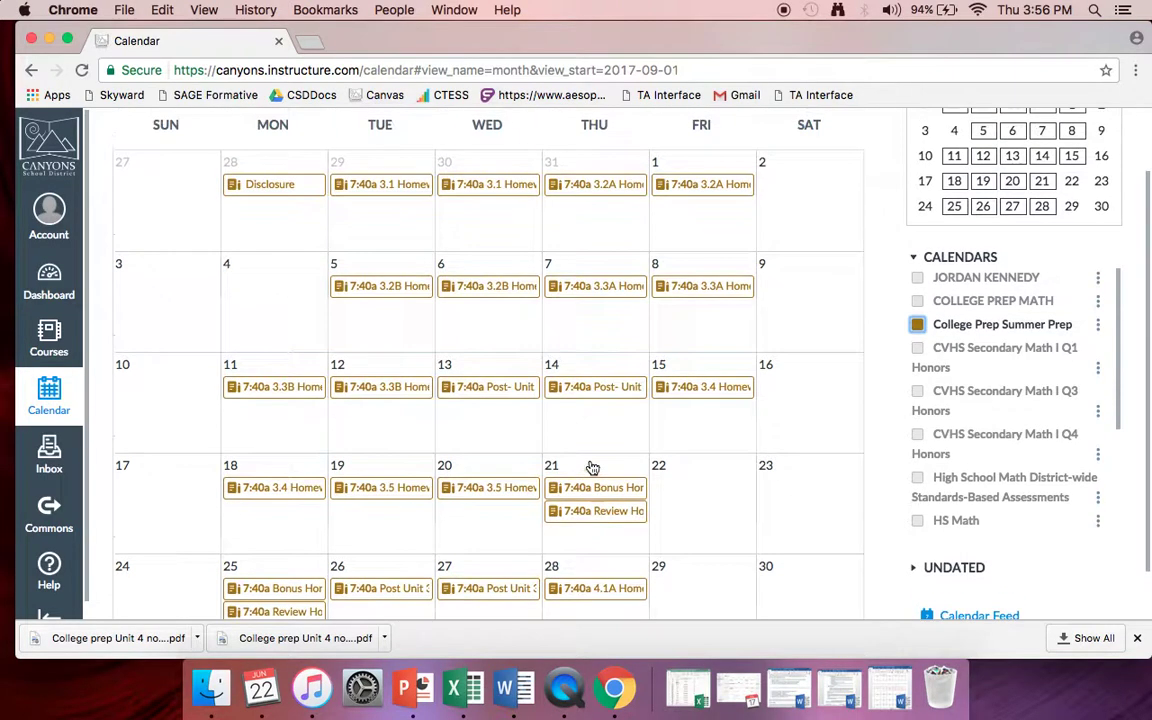
click(386, 186)
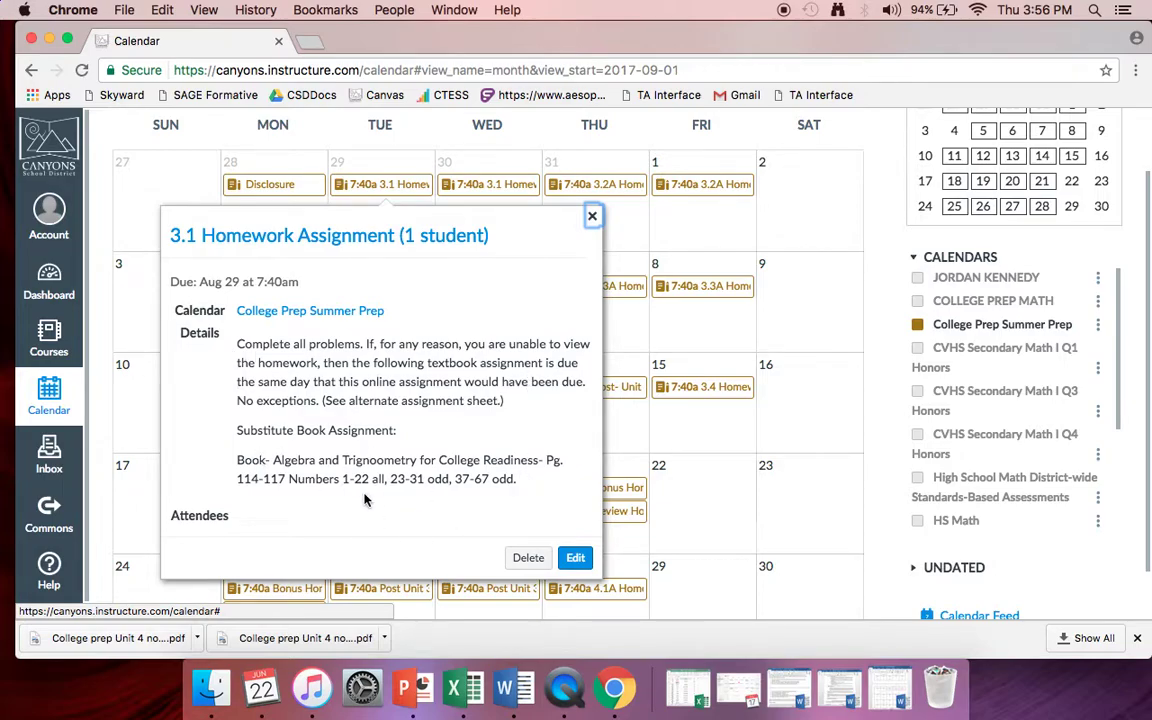
drag(240, 436, 521, 477)
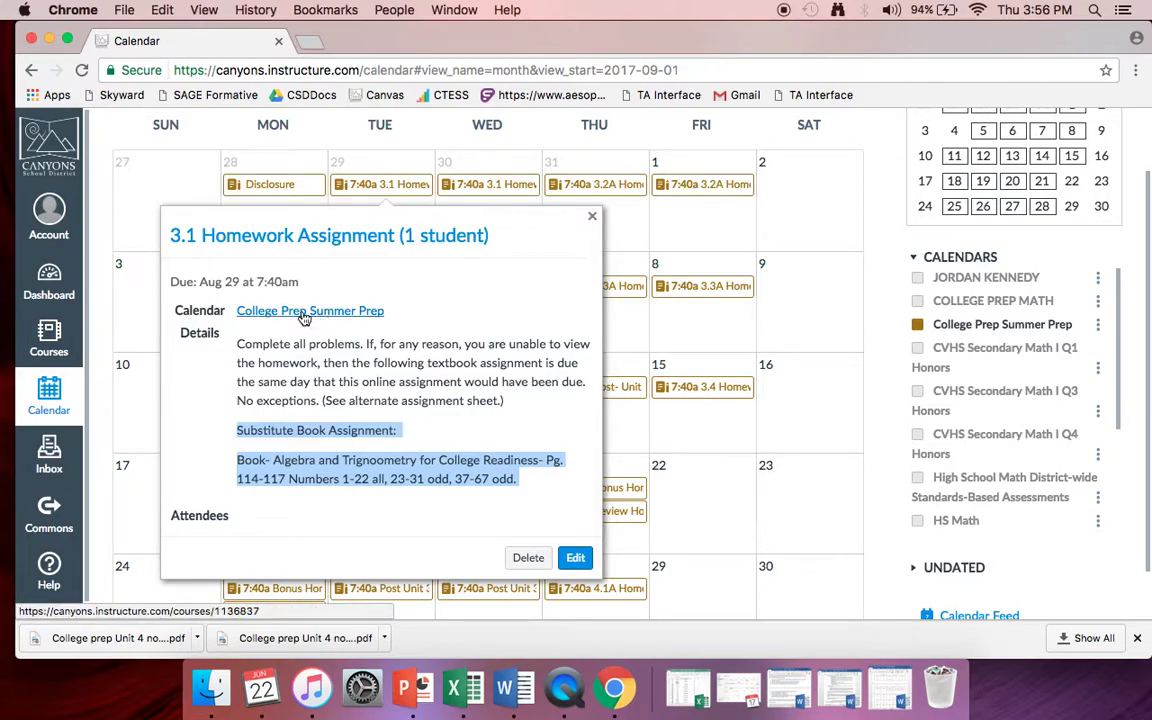
click(592, 216)
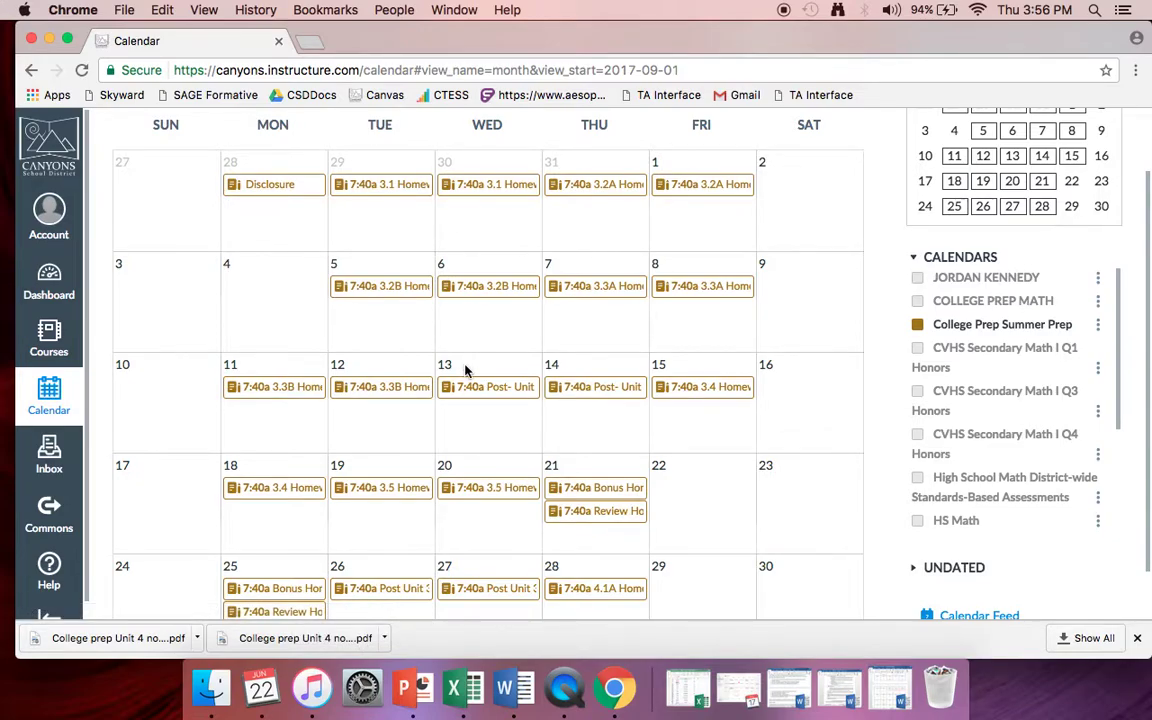
Switch the calendar to the week view and look over the homework due August 27 to September 2.
scroll(465, 368, down, 2)
scroll(324, 389, up, 1)
scroll(324, 389, up, 2)
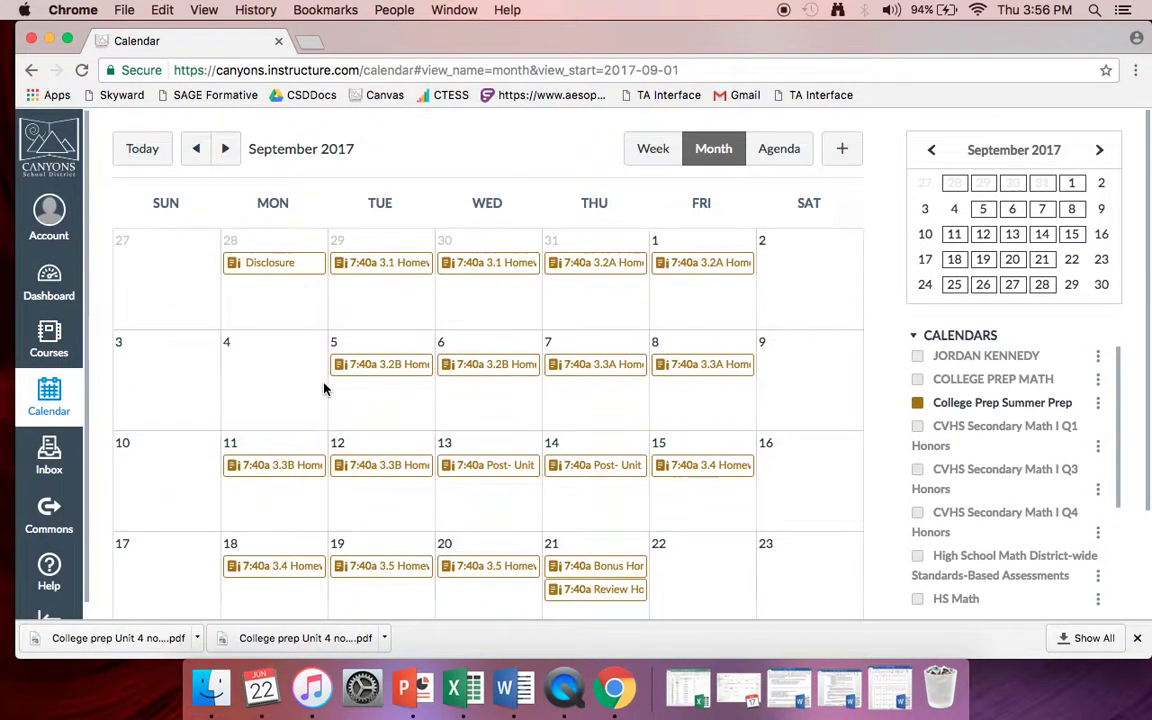
click(670, 150)
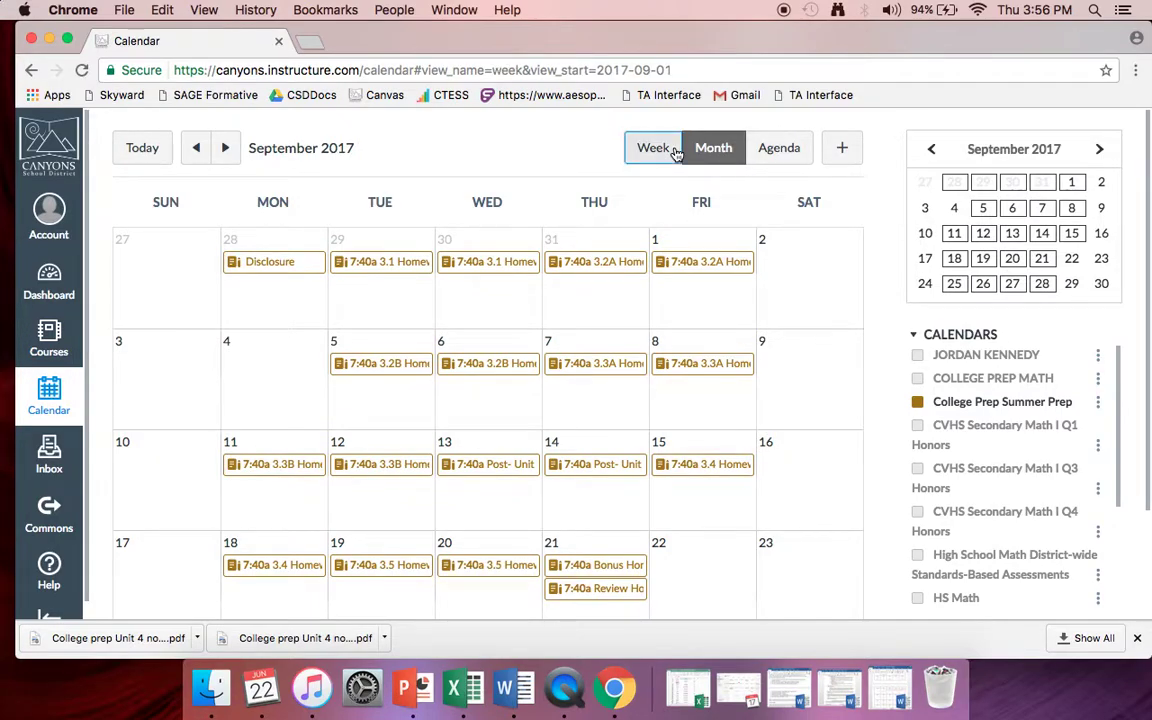
scroll(621, 368, down, 3)
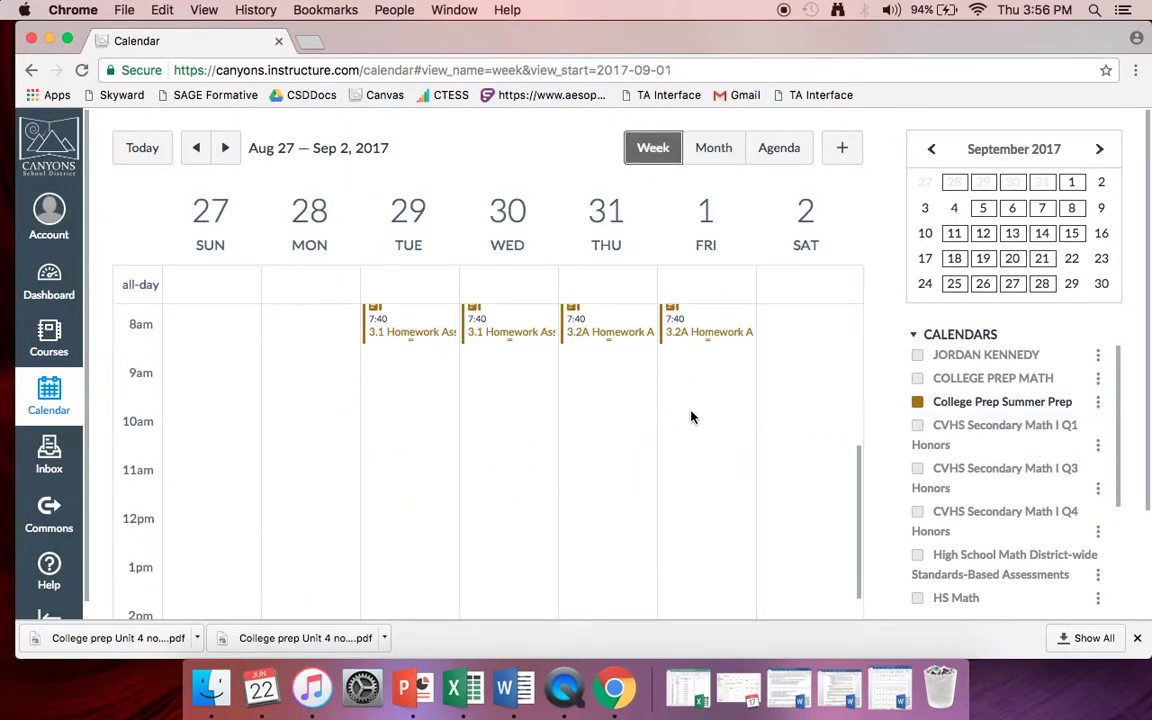
scroll(537, 440, up, 2)
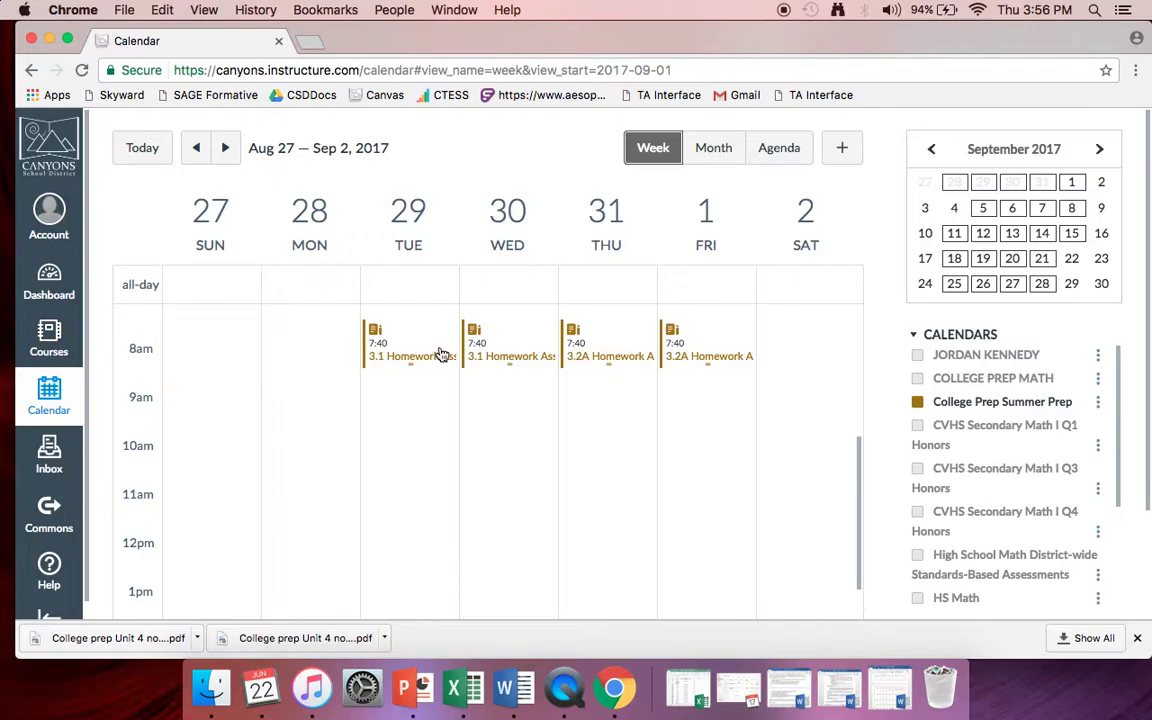
scroll(483, 414, down, 1)
scroll(585, 335, down, 1)
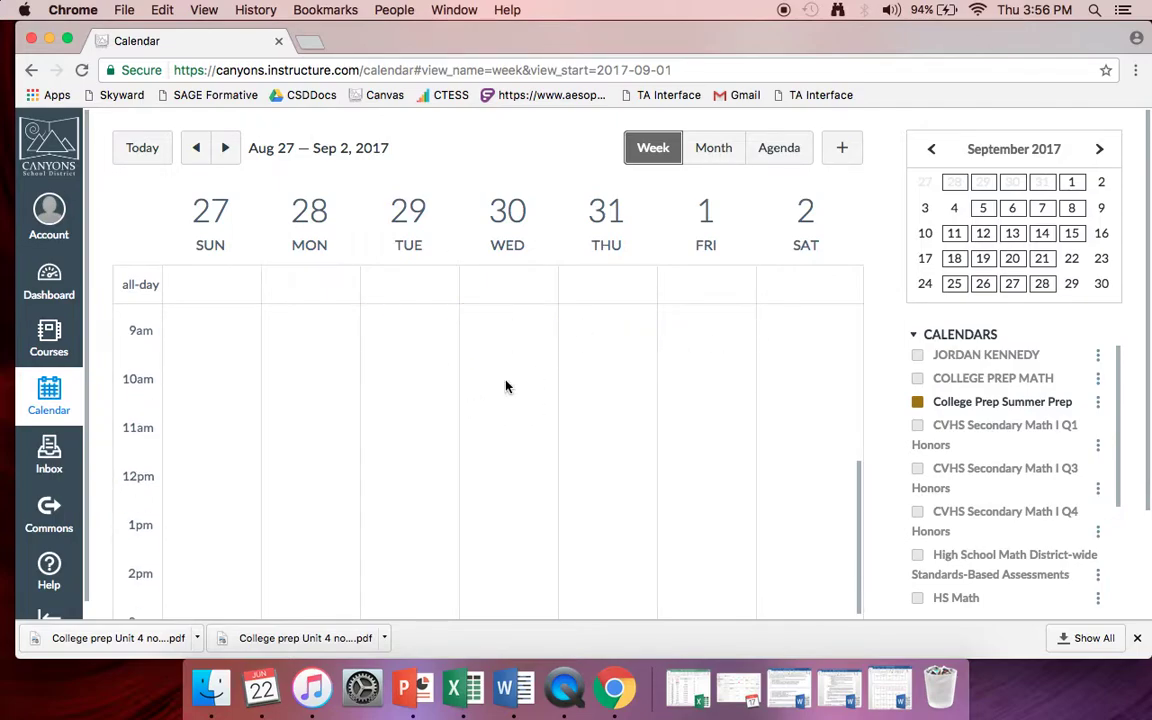
scroll(507, 386, up, 1)
Look over the assignments in the Agenda view and view the blank new event form without submitting it.
click(722, 148)
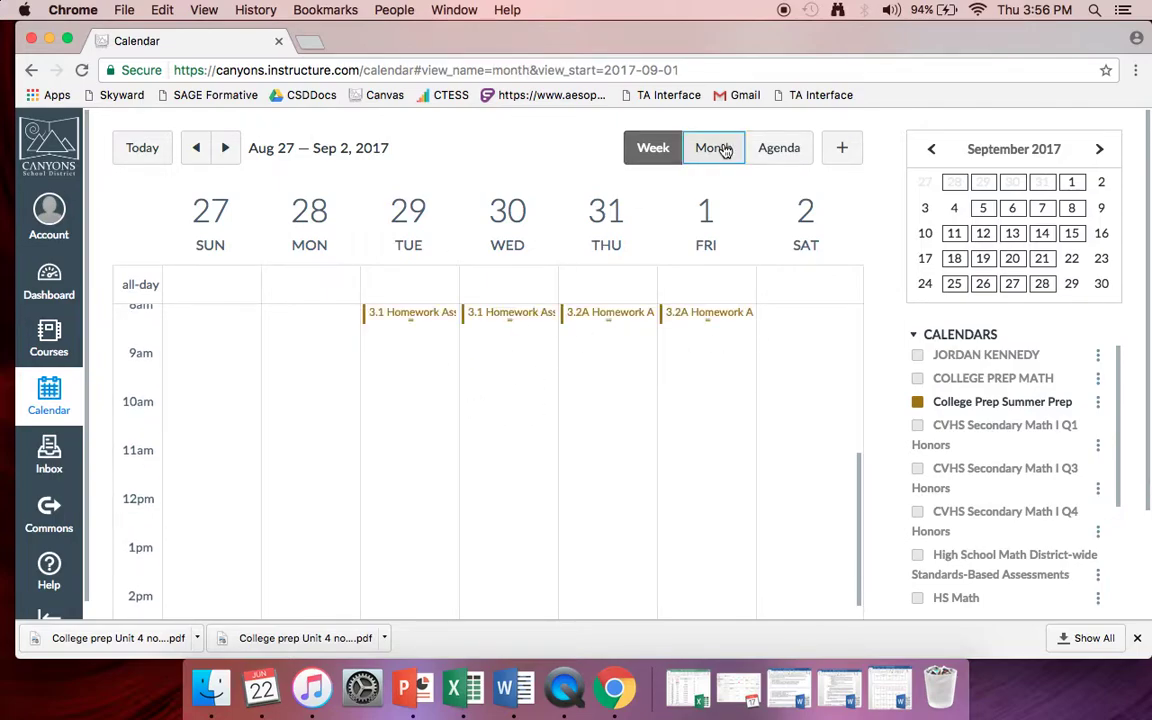
click(795, 149)
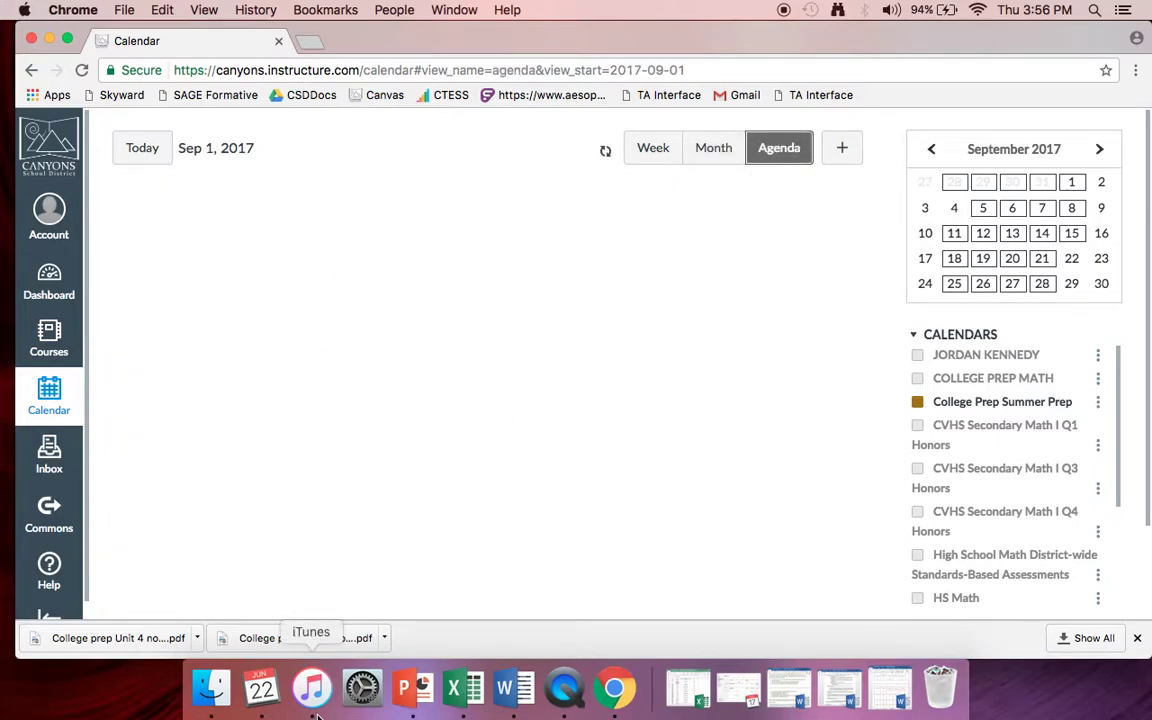
scroll(375, 363, down, 3)
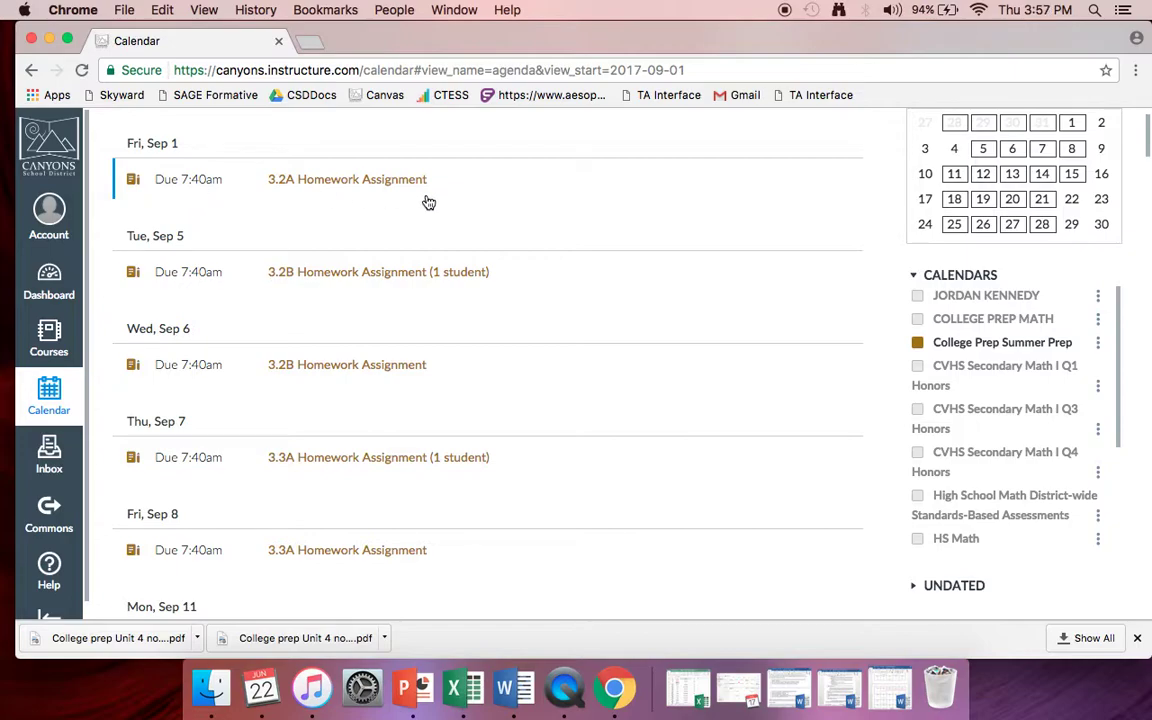
scroll(517, 388, up, 3)
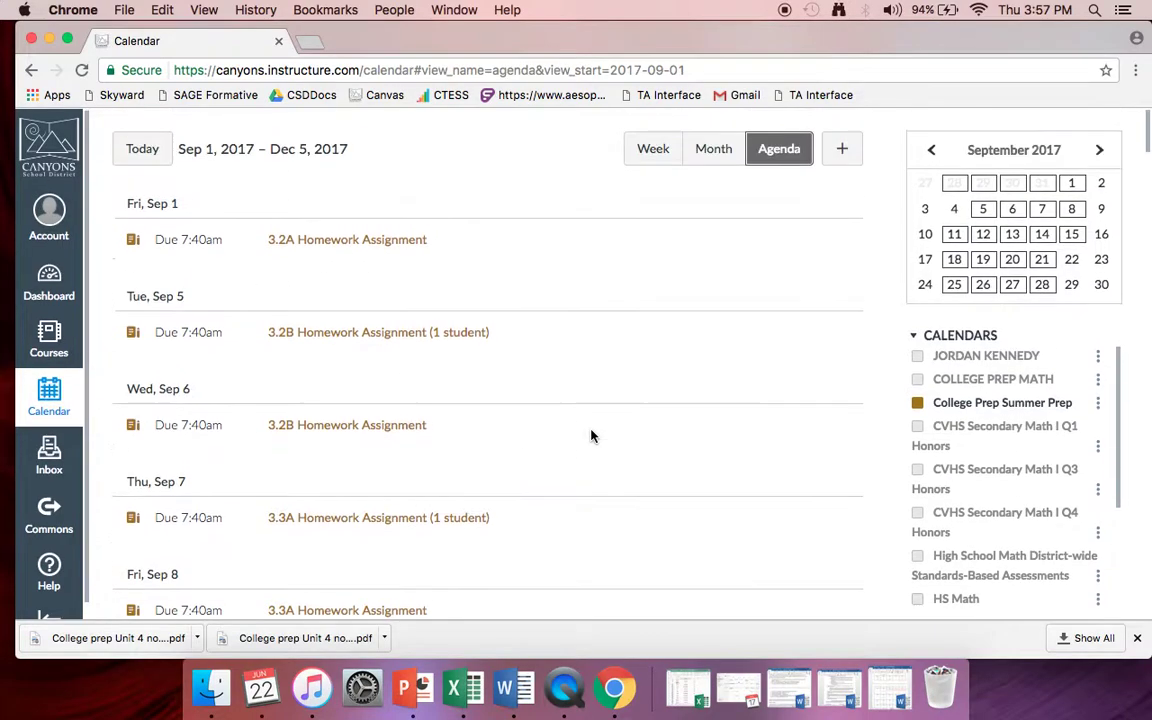
click(844, 149)
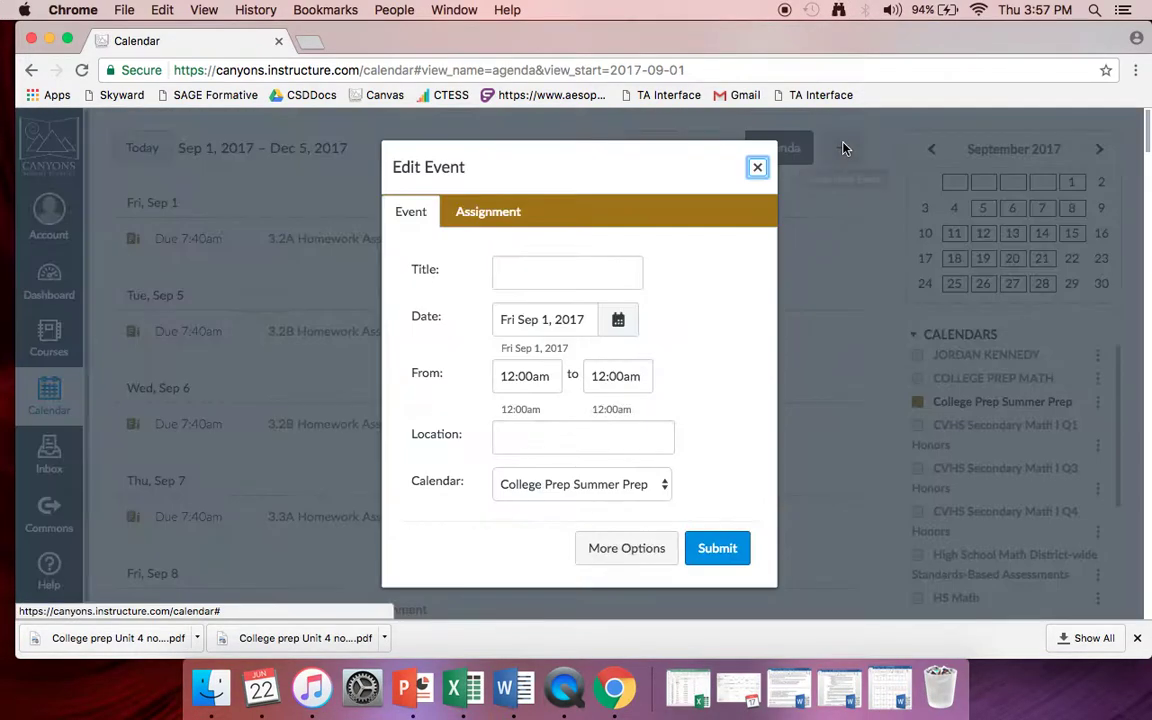
click(758, 170)
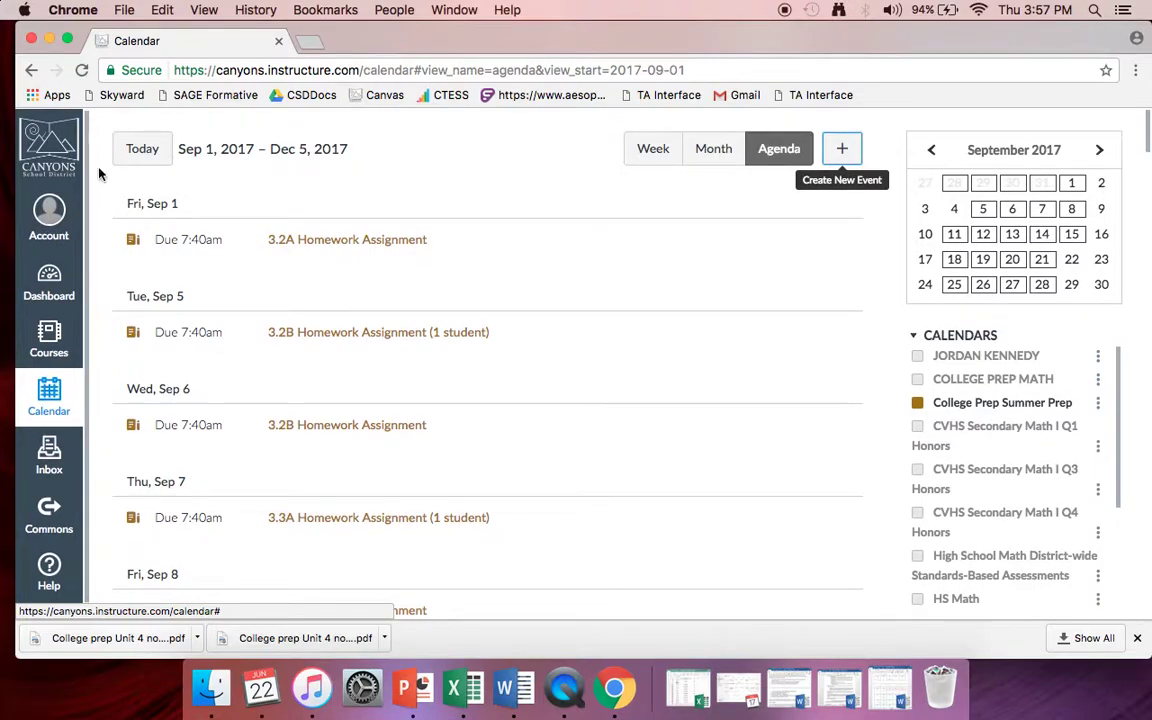
Return the calendar to today's date and look over June 2017 in the month view.
click(120, 158)
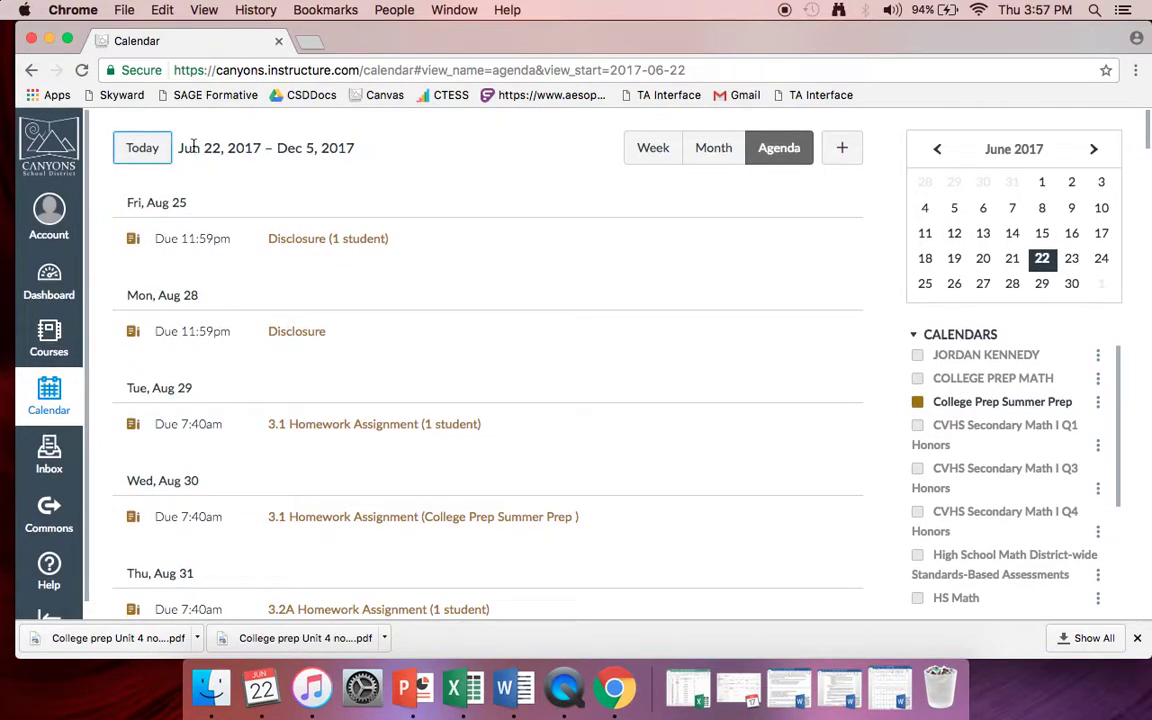
click(715, 152)
scroll(360, 355, down, 3)
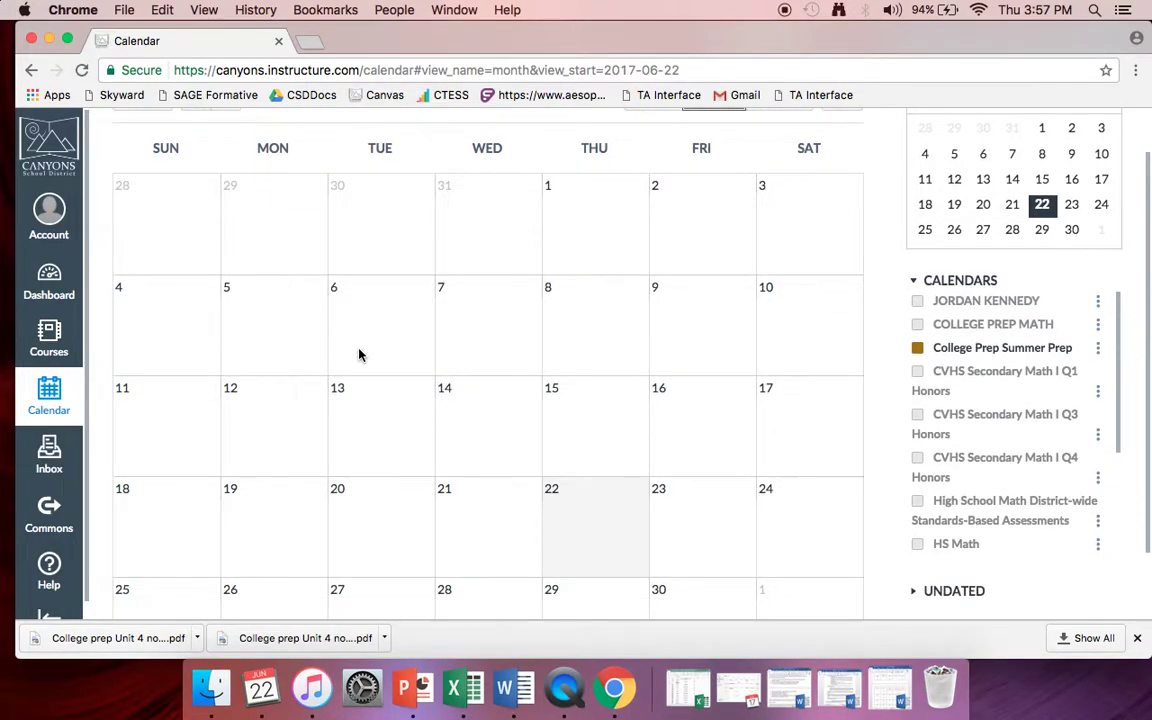
scroll(588, 475, up, 3)
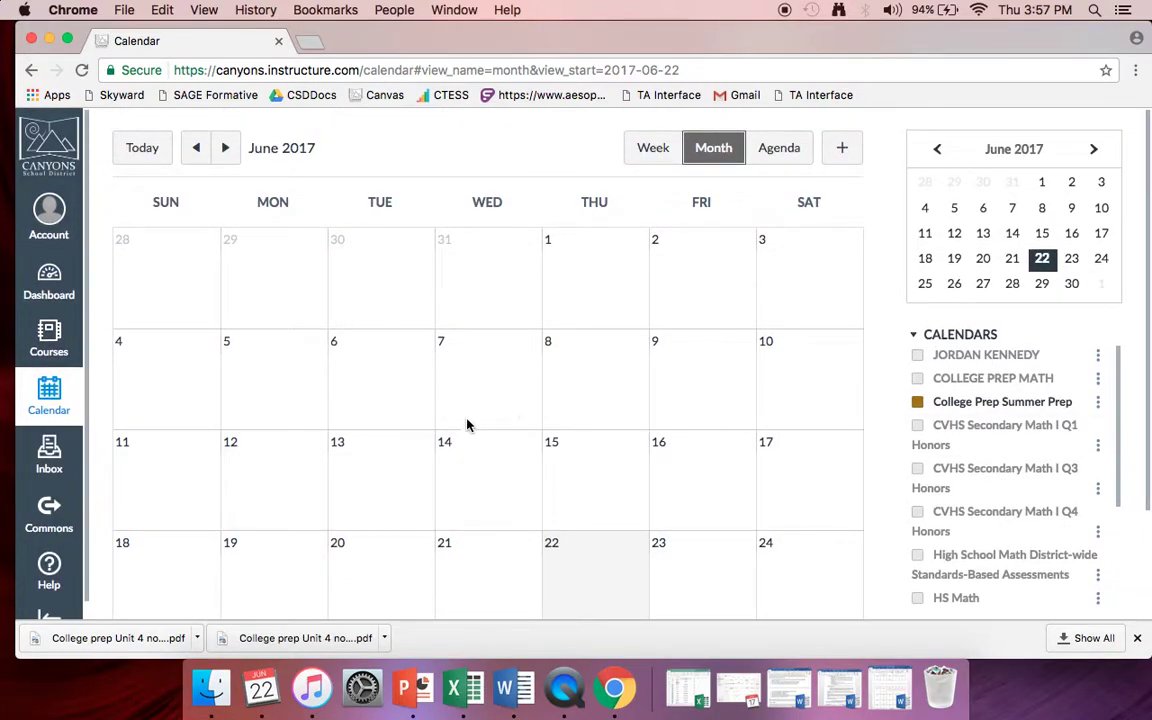
Open the Inbox and filter the conversations to the College Prep Summer Prep course.
click(45, 458)
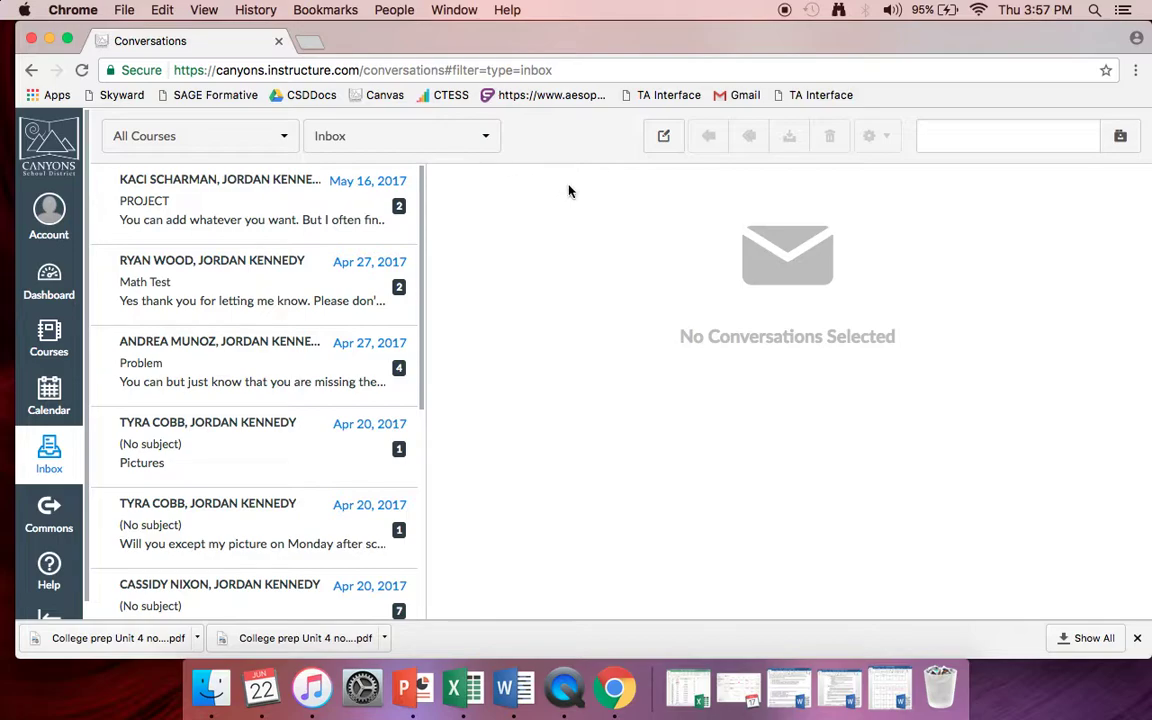
click(287, 140)
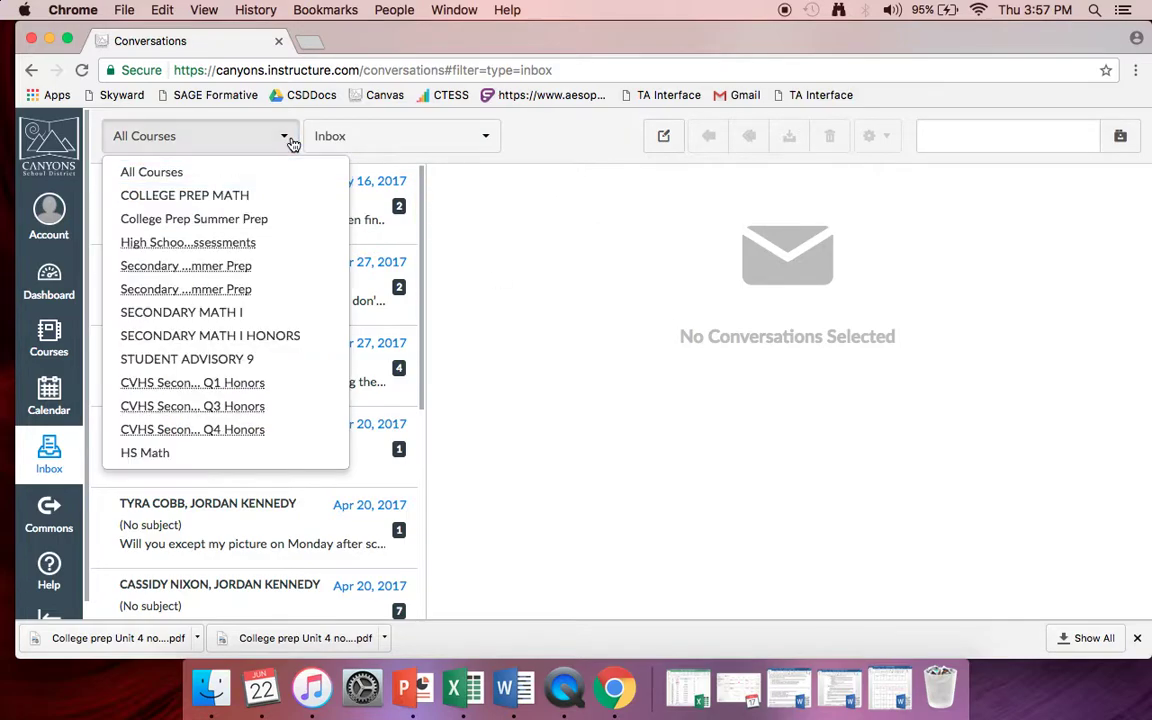
click(225, 220)
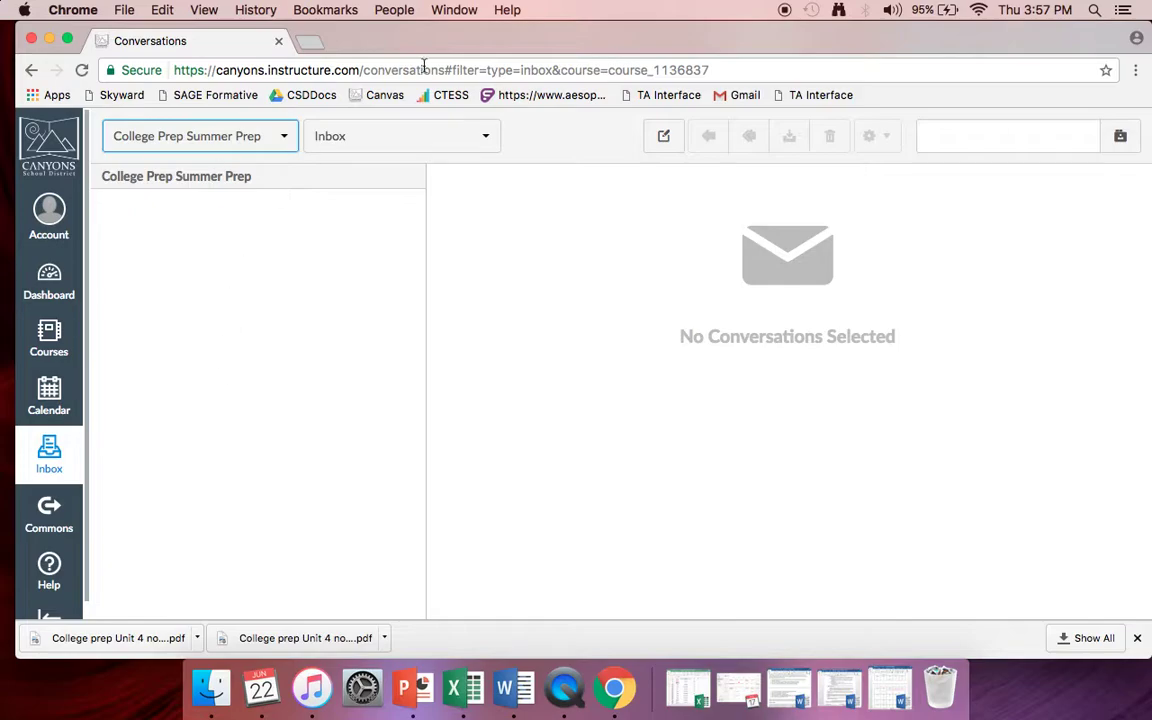
Look over the mailbox filter options and view the blank new message form without sending it.
click(410, 145)
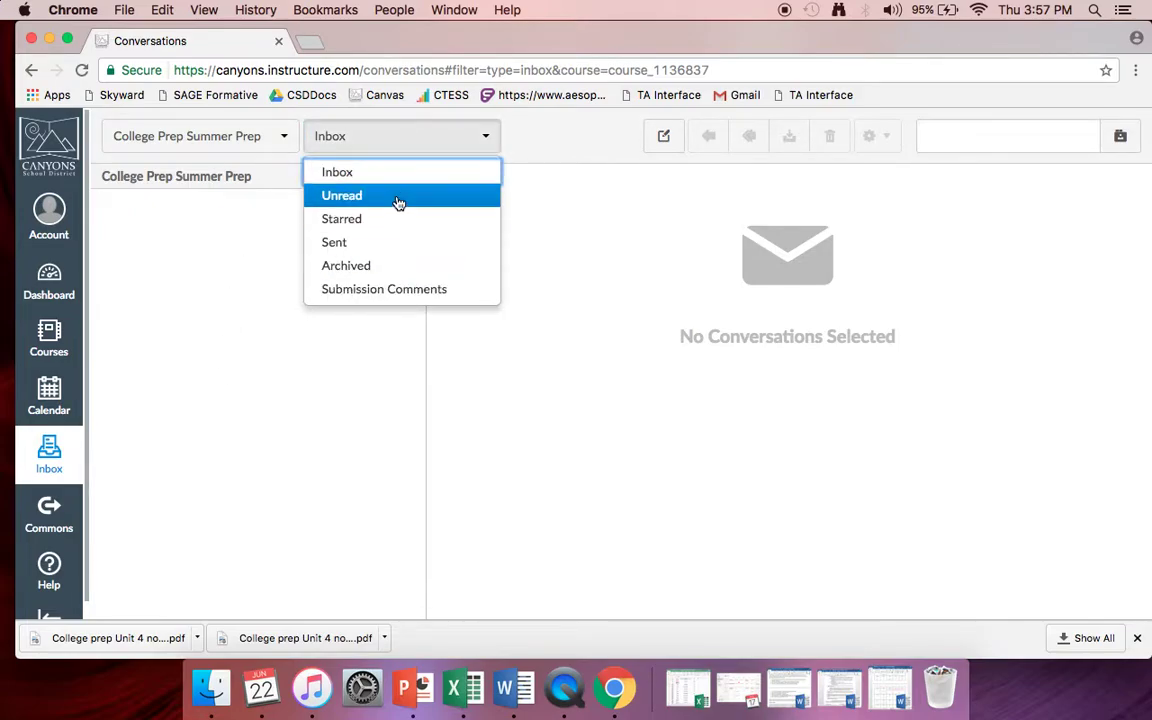
click(393, 156)
click(663, 140)
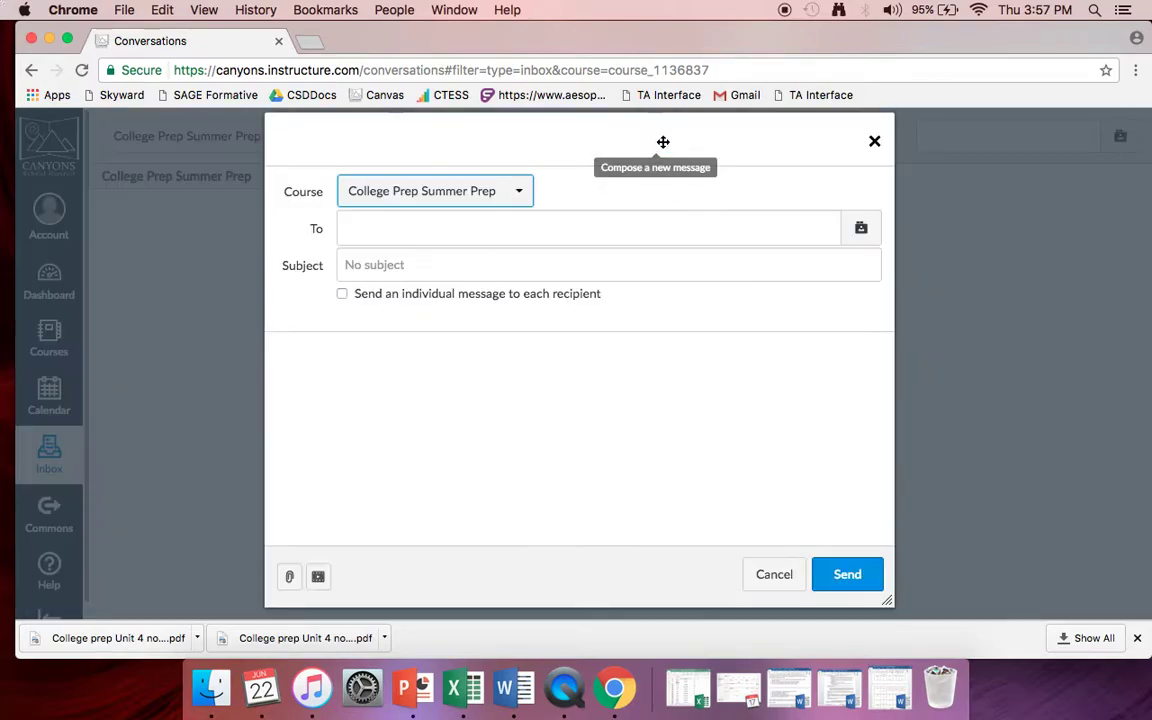
click(875, 141)
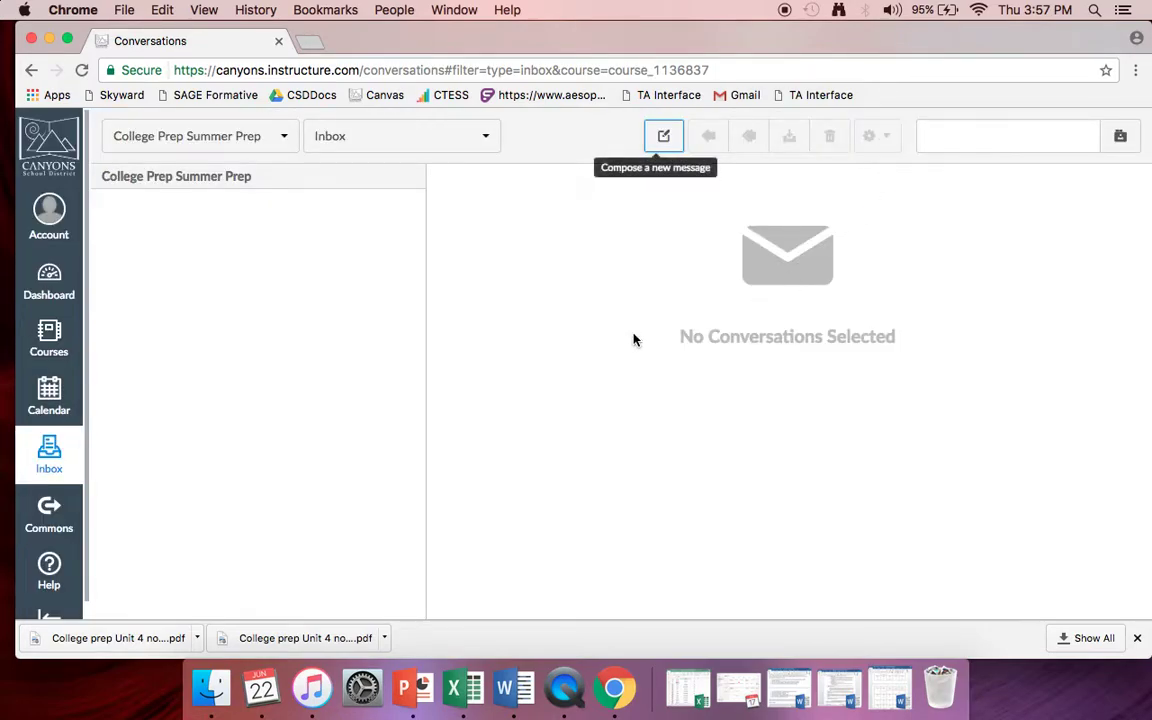
Filter the conversations by the Secondary math 1 summer Prep course and by the SECONDARY MATH I course.
click(230, 134)
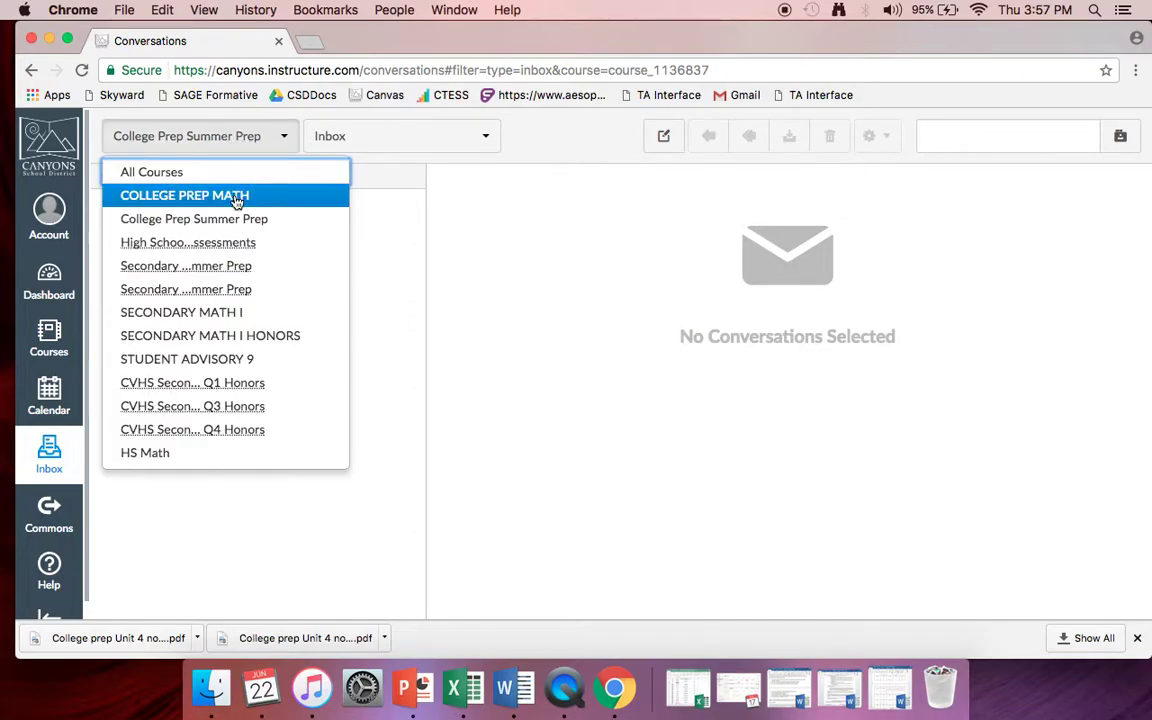
click(226, 265)
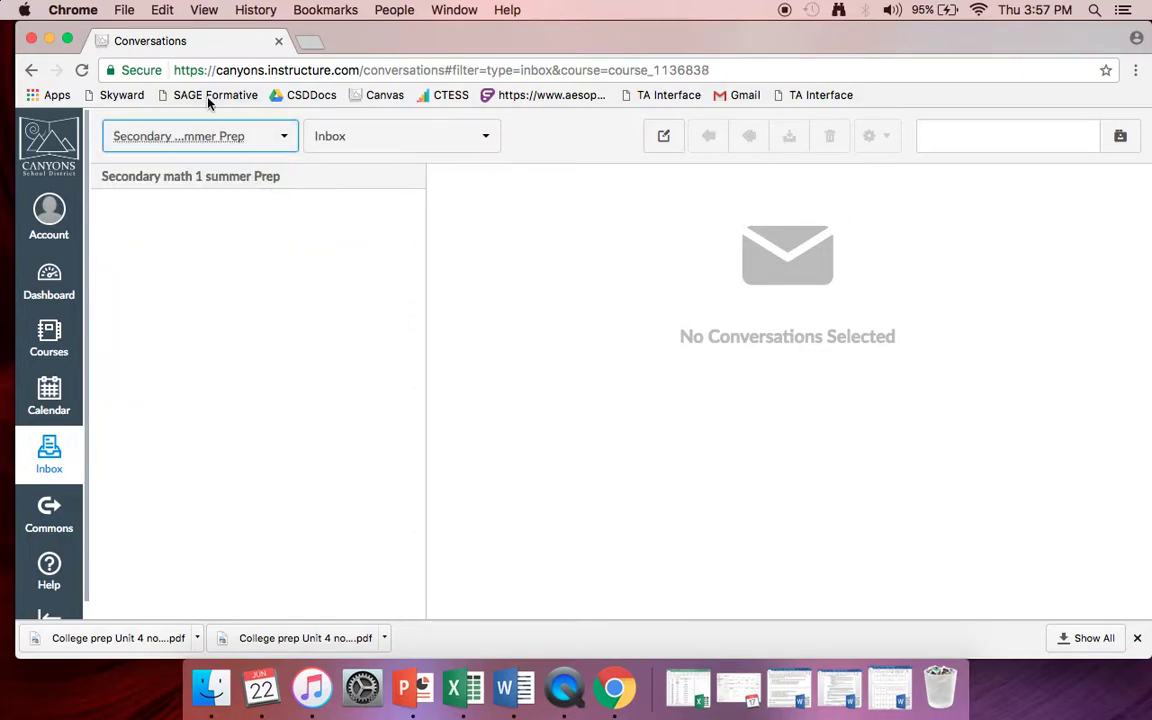
click(208, 138)
click(210, 304)
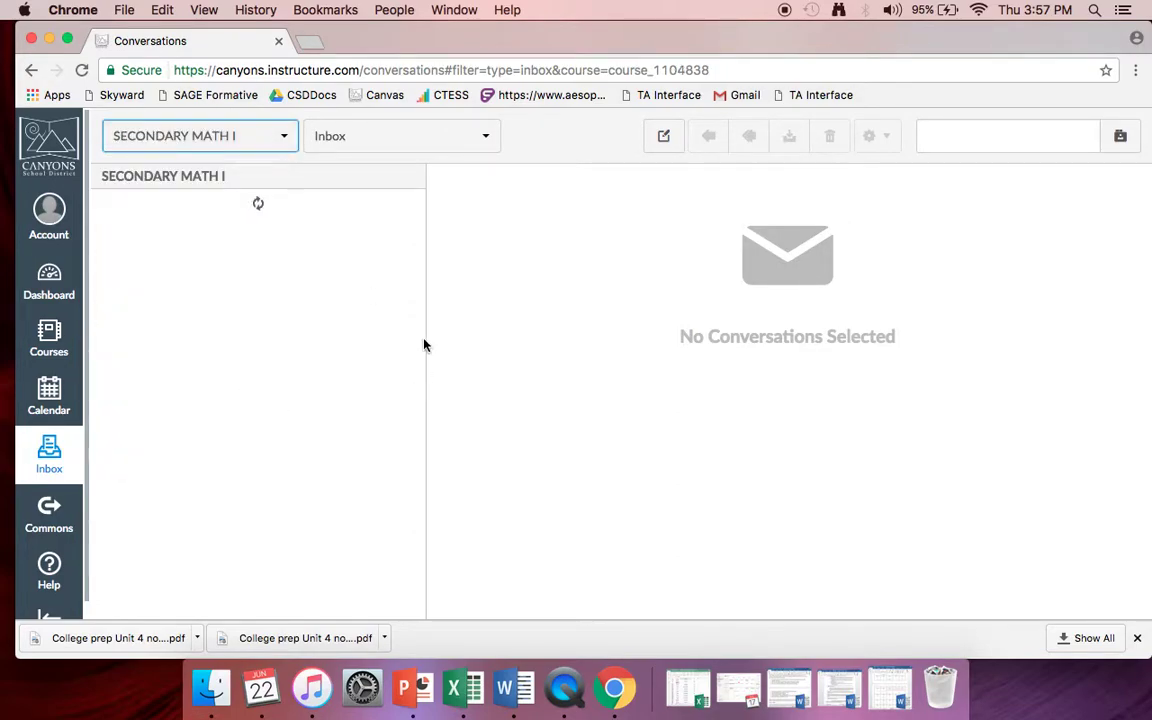
Open the April 27 conversation with the subject "Problem" and read through its messages.
click(221, 257)
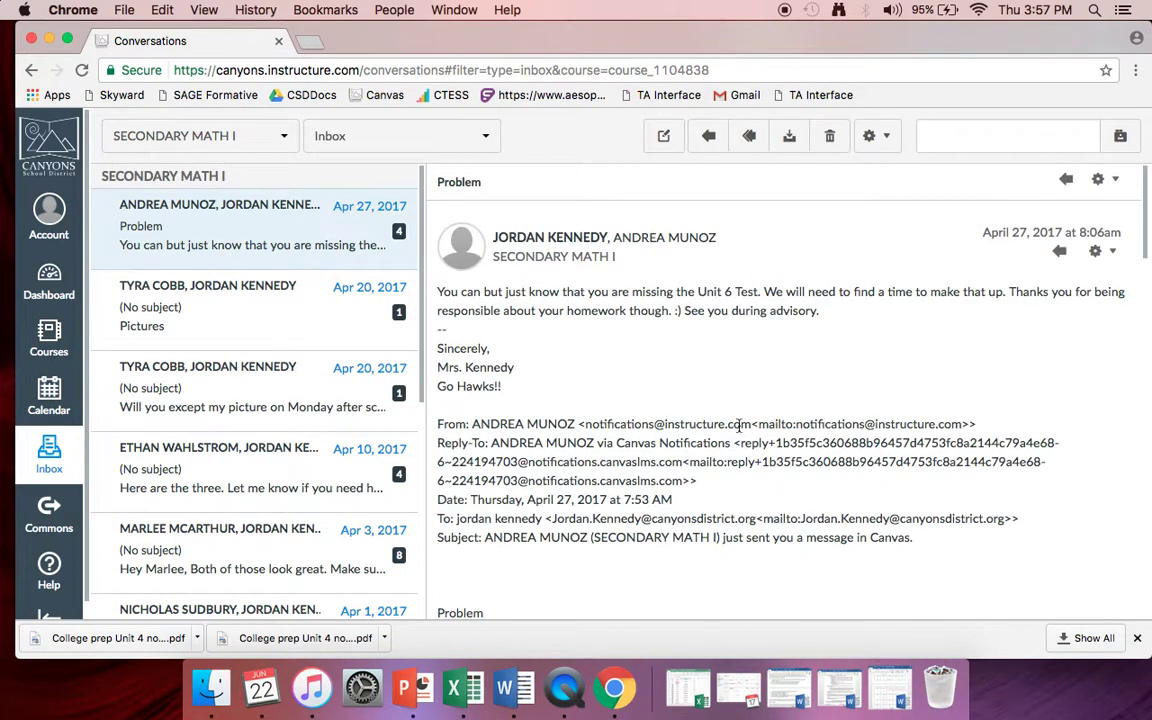
scroll(620, 392, down, 1)
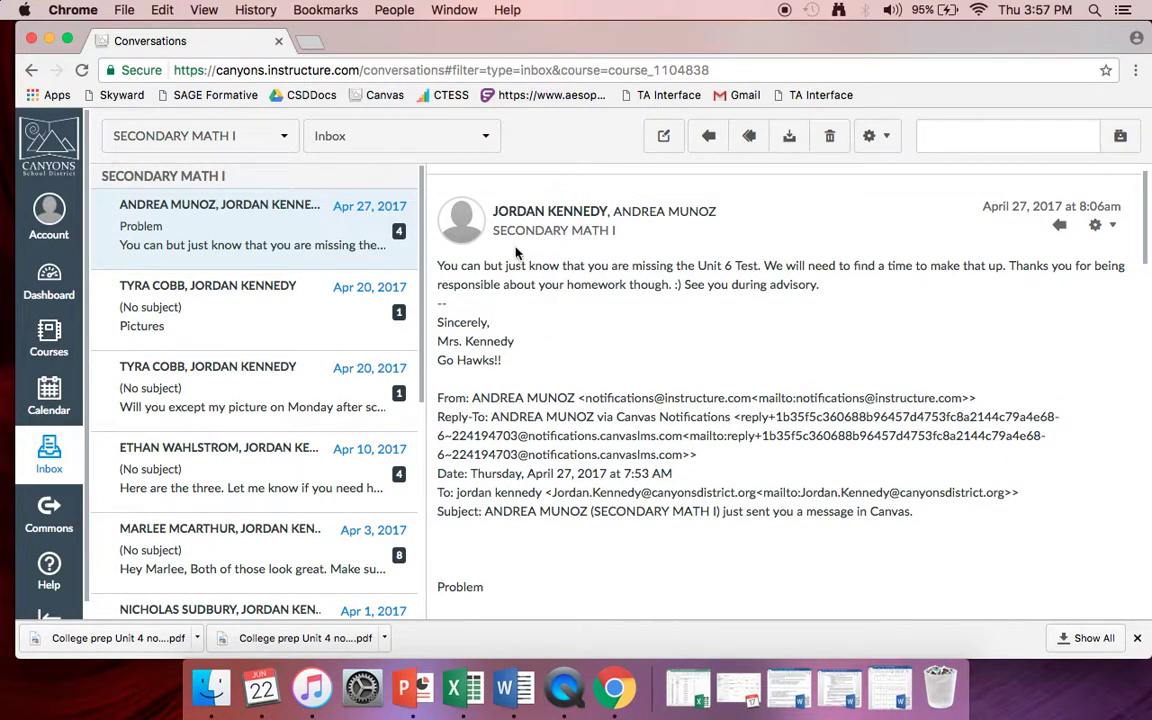
scroll(650, 505, down, 2)
scroll(678, 527, up, 3)
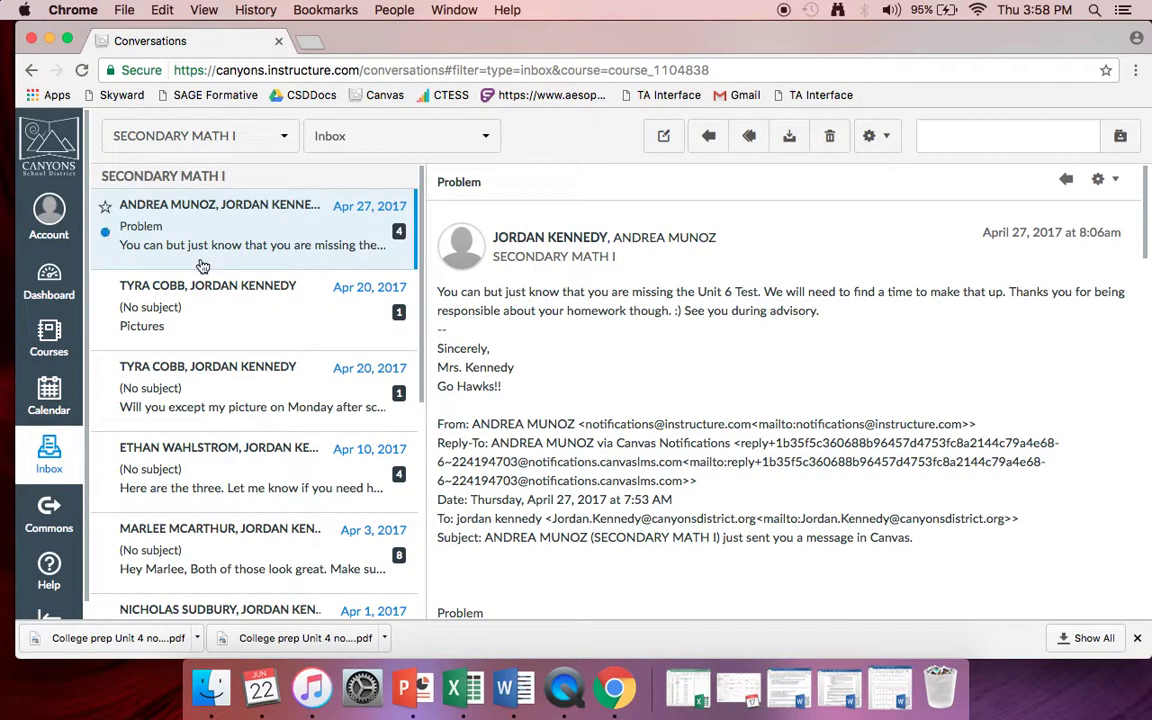
Filter the conversations to the College Prep Summer Prep course and briefly view the blank new message form.
click(190, 136)
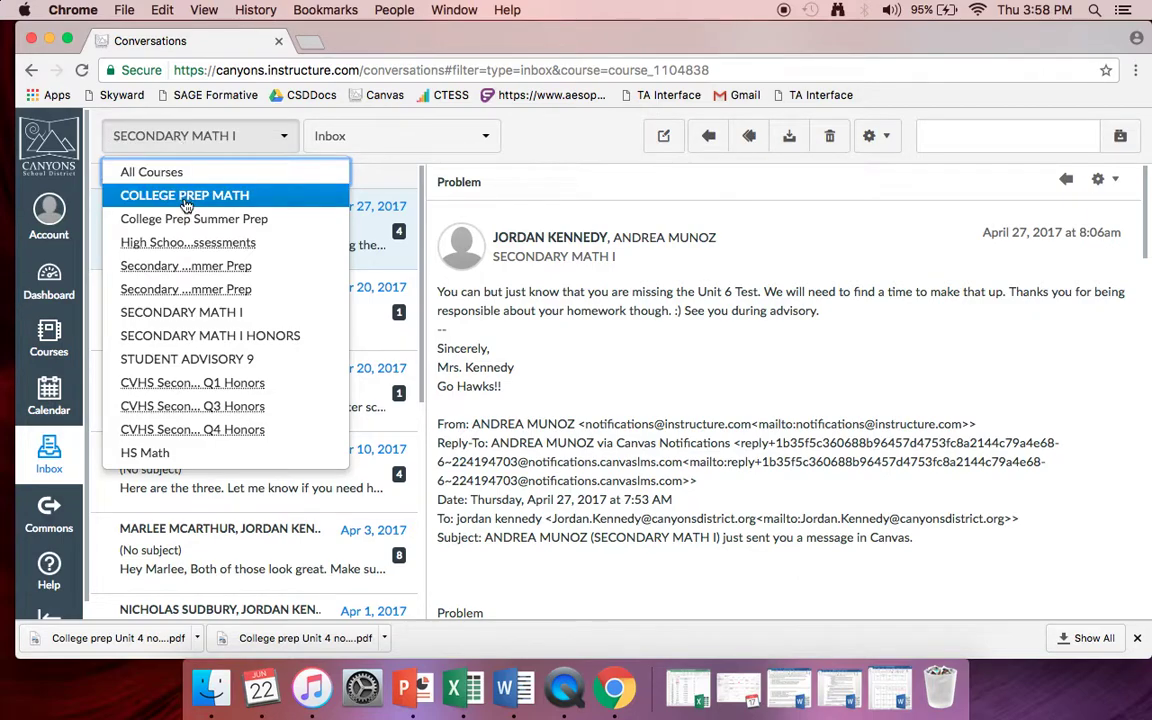
click(184, 222)
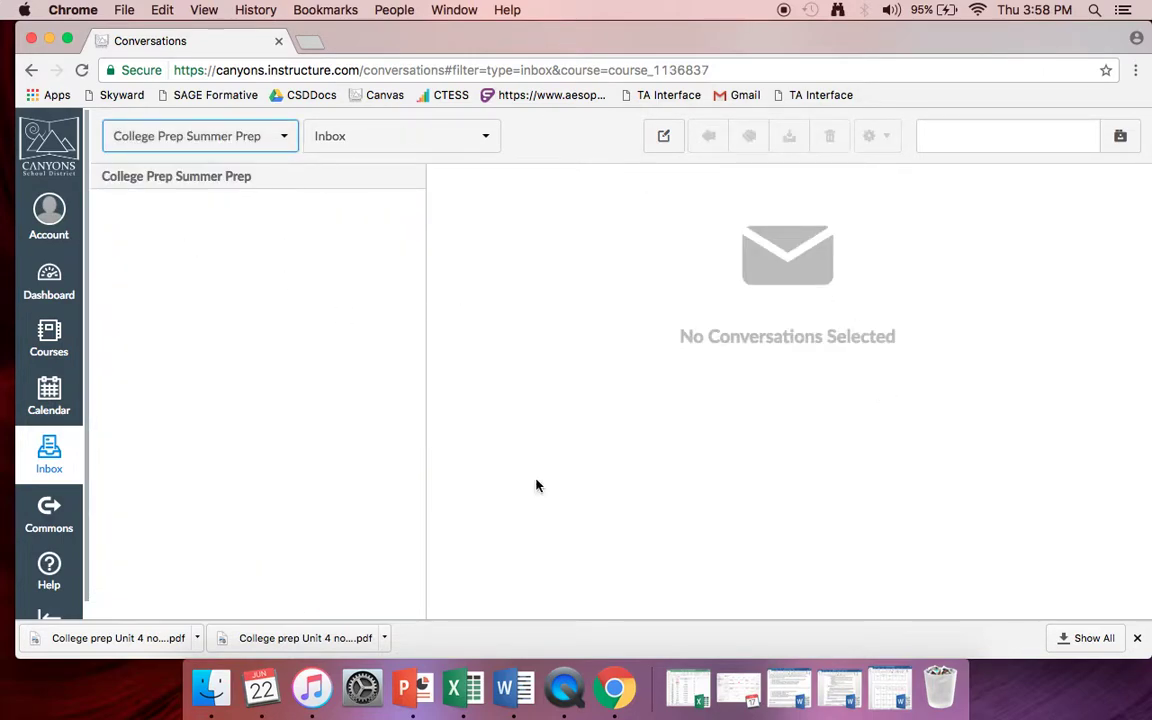
click(663, 136)
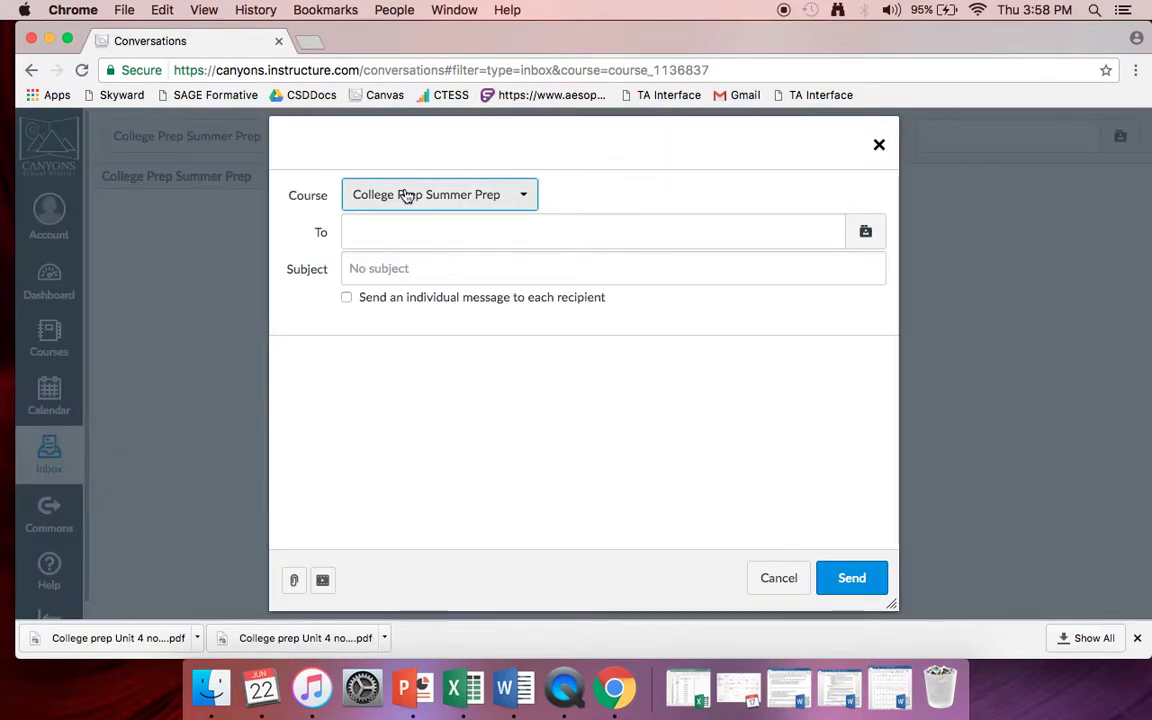
click(880, 146)
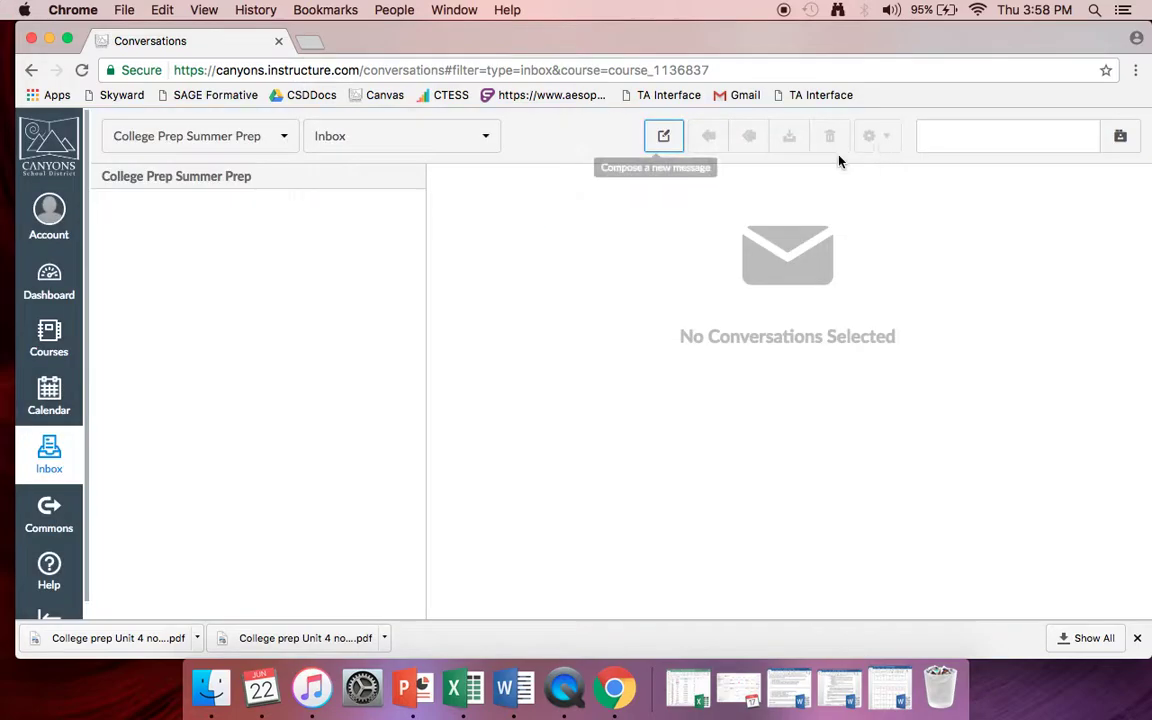
Start a new message with College Prep Summer Prep as its course and list the available recipients.
click(667, 140)
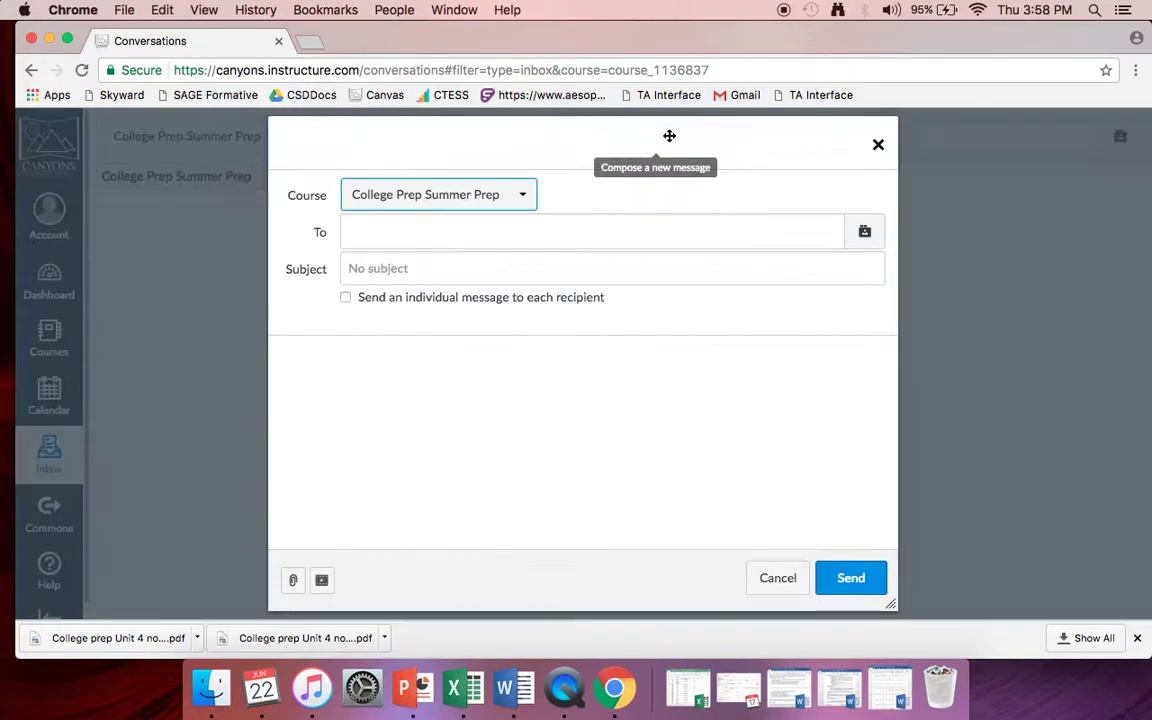
click(453, 198)
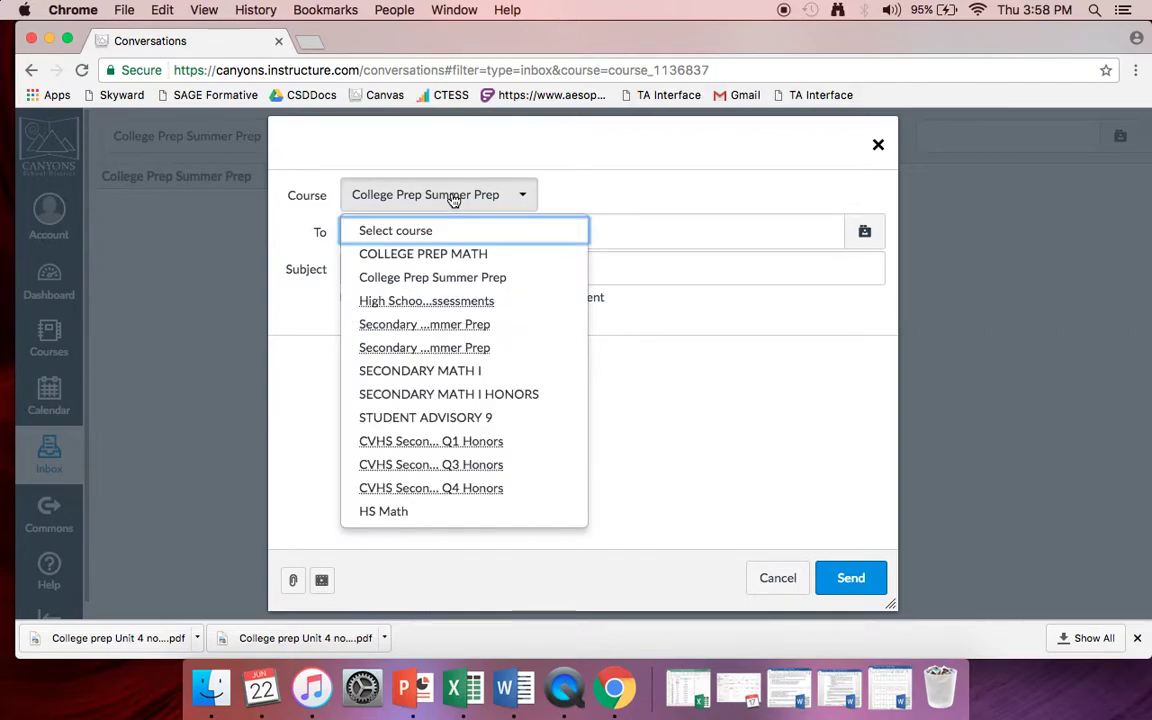
click(458, 277)
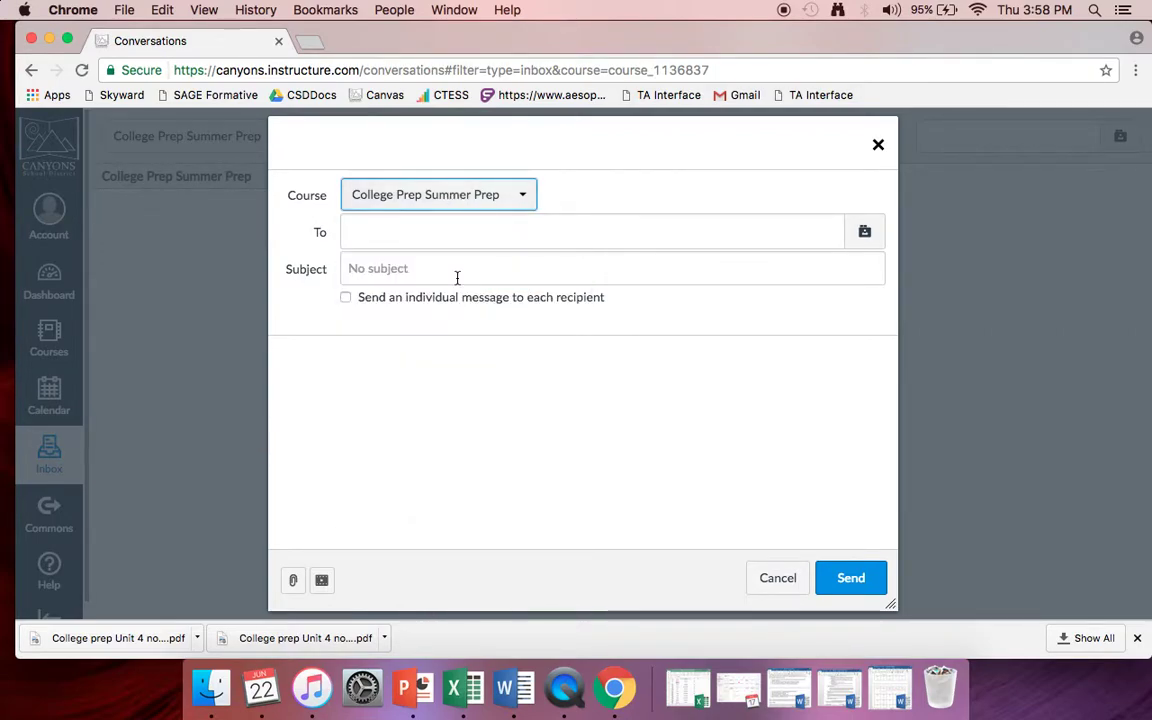
click(865, 233)
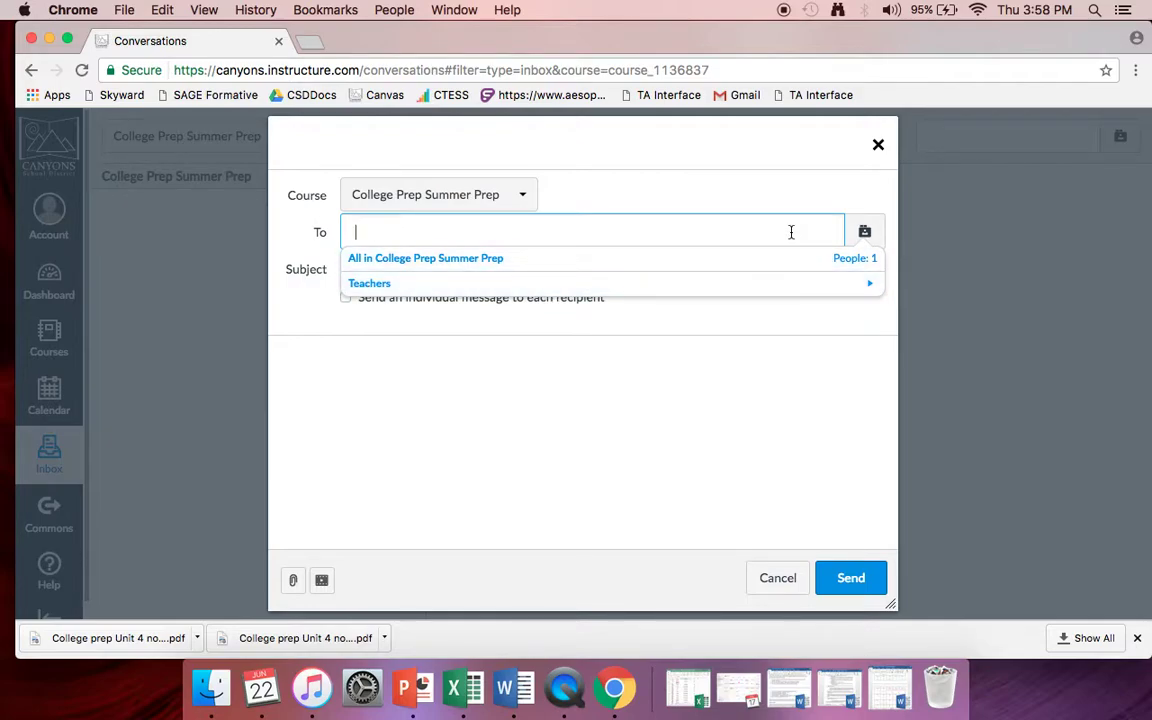
Try searching the message recipients for "Test S" and clear the entry.
text(Test S)
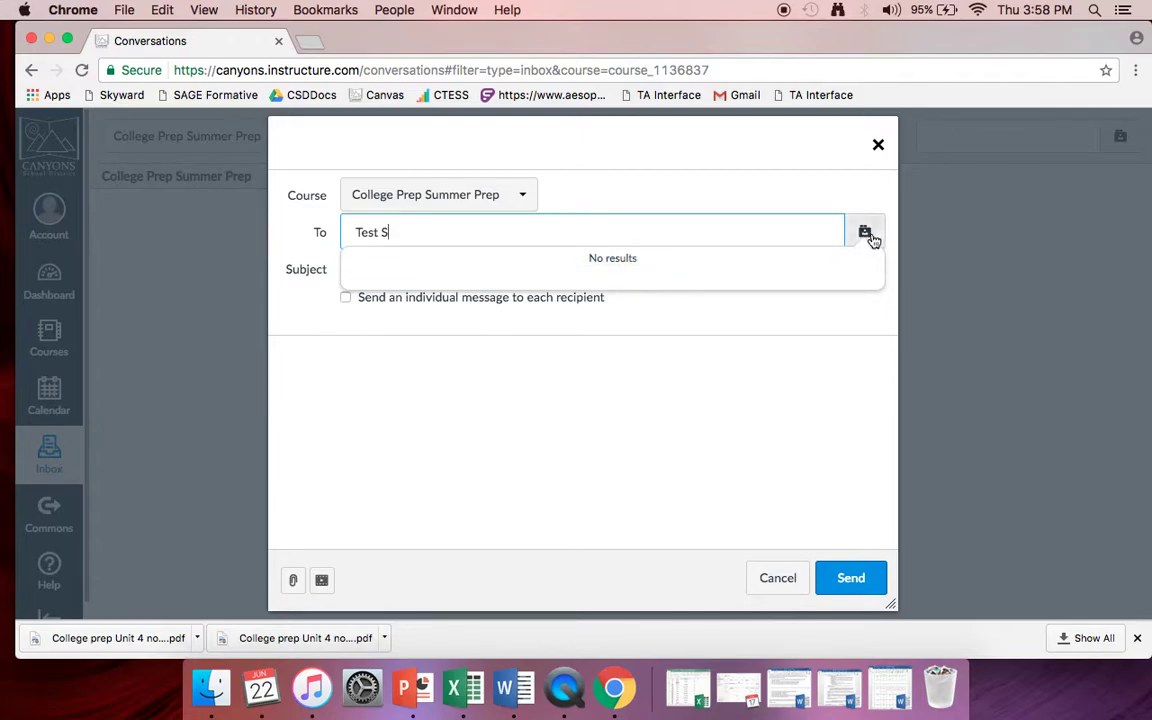
key(BackSpace)
key(BackSpace)
key(BackSpace)
key(BackSpace)
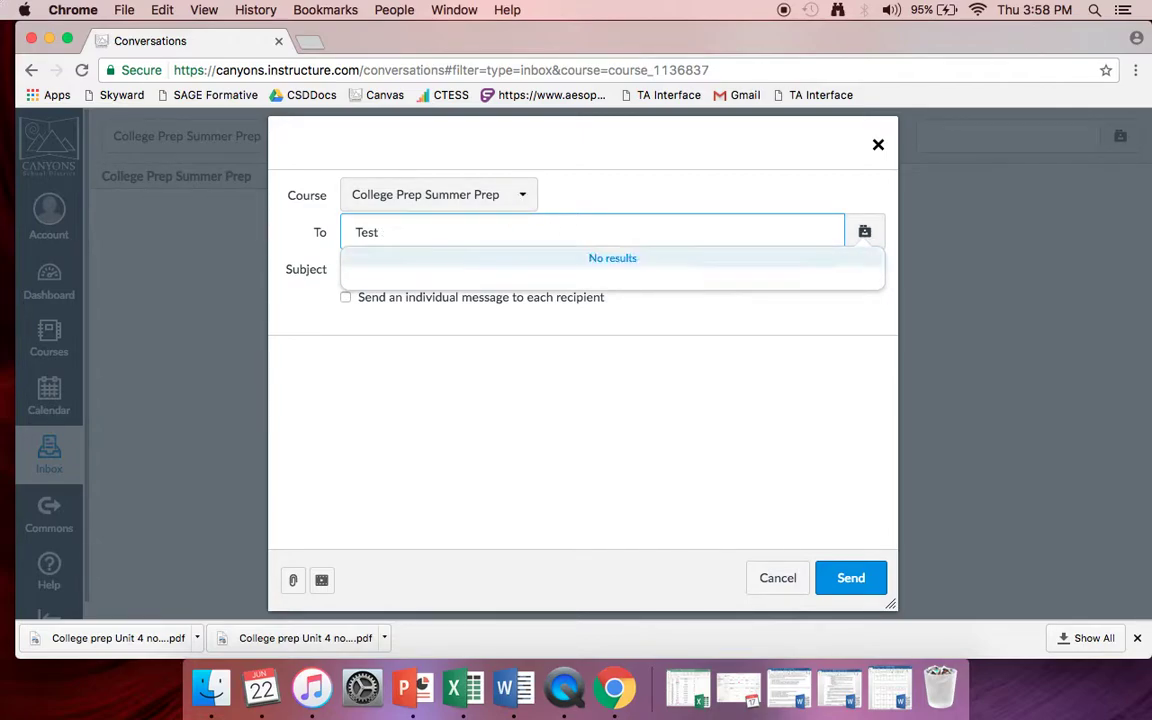
key(BackSpace)
key(BackSpace)
Try searching the message recipients by the start of the teacher's first name and by "Mrs", clearing each entry.
text(Jor)
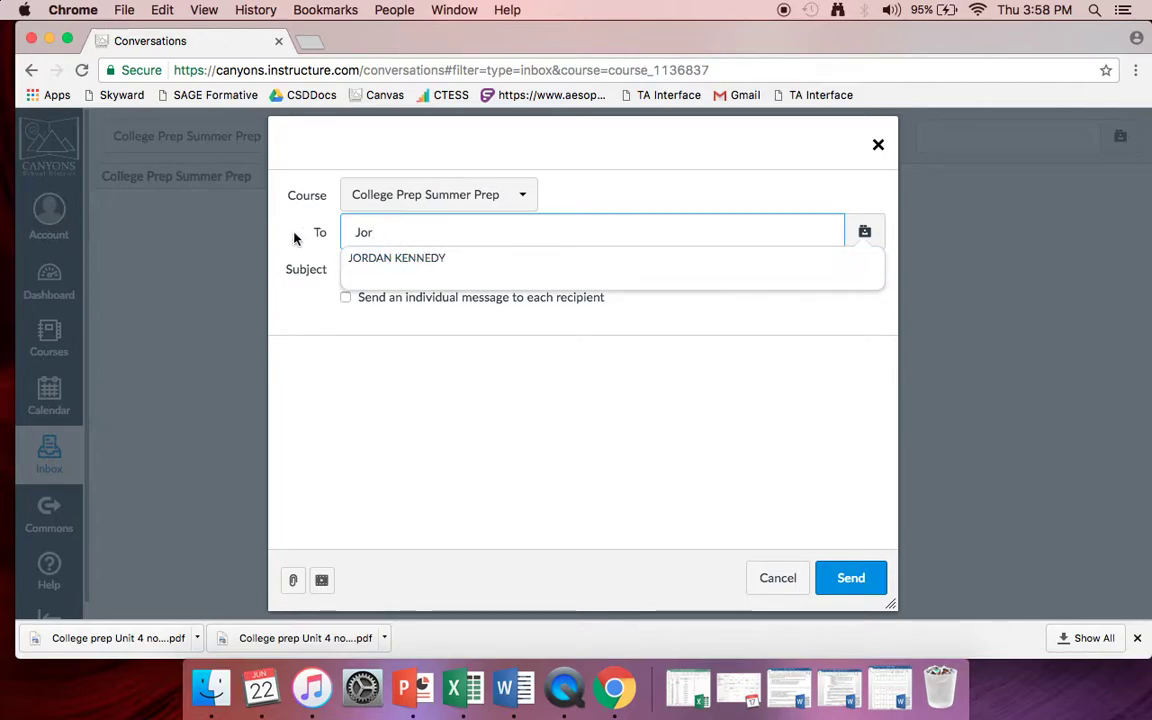
key(BackSpace)
key(BackSpace)
key(BackSpace)
text(Mrs)
key(BackSpace)
key(BackSpace)
key(BackSpace)
key(BackSpace)
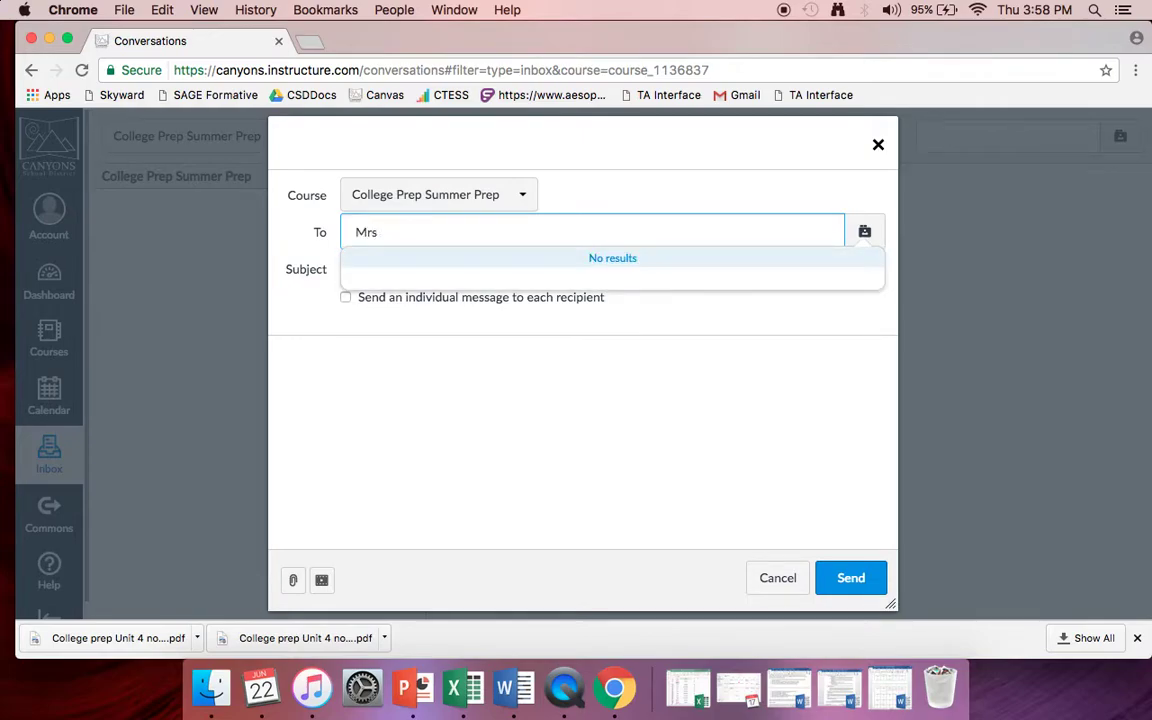
Find the teacher by surname, add them as the message recipient and remove them again.
text(Kenn)
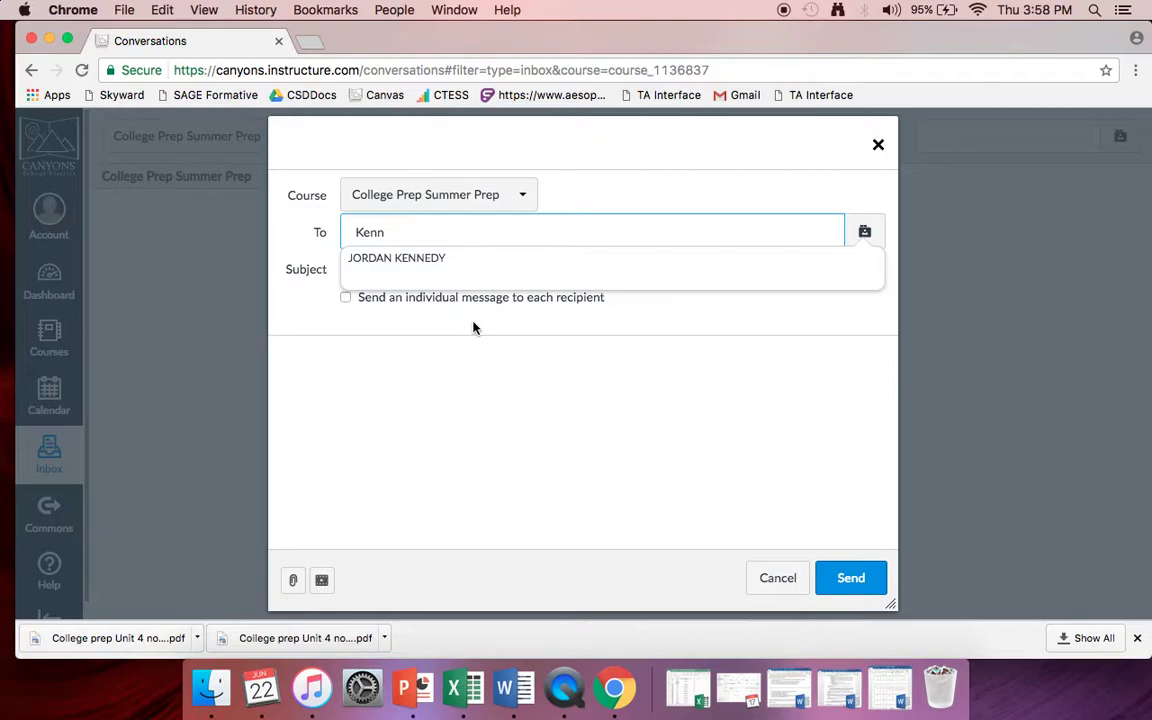
click(424, 259)
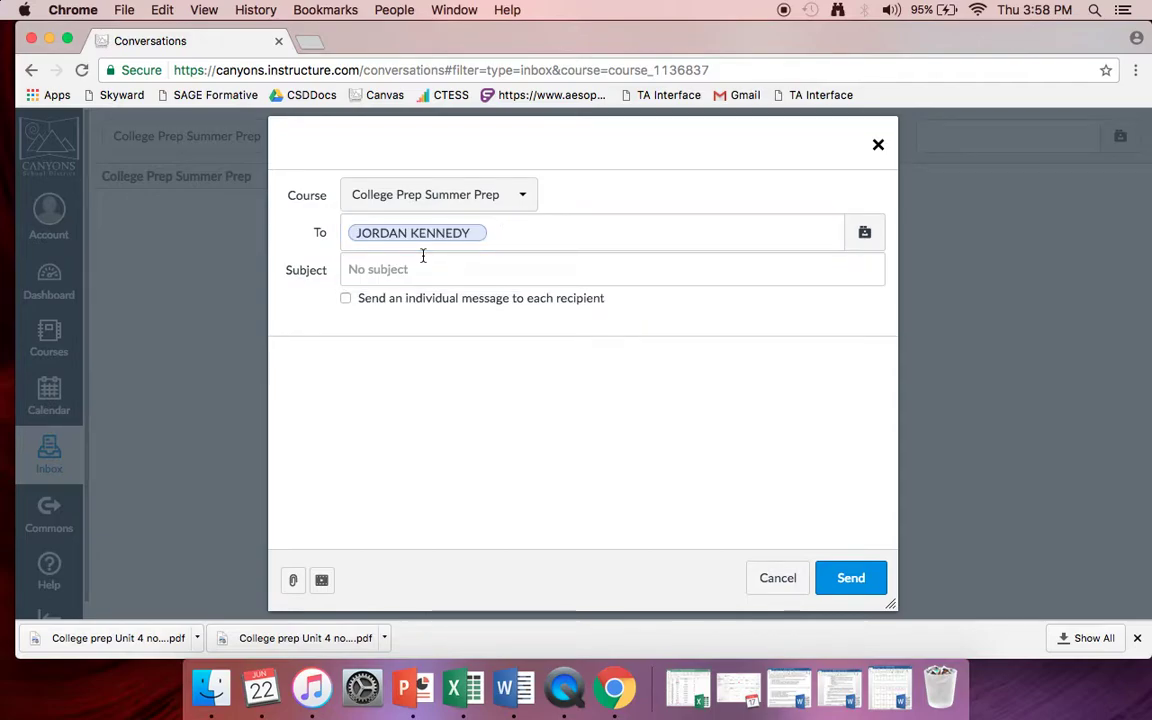
click(478, 233)
Try searching the message recipients for "Section 1" and clear the entry.
text(Section 1)
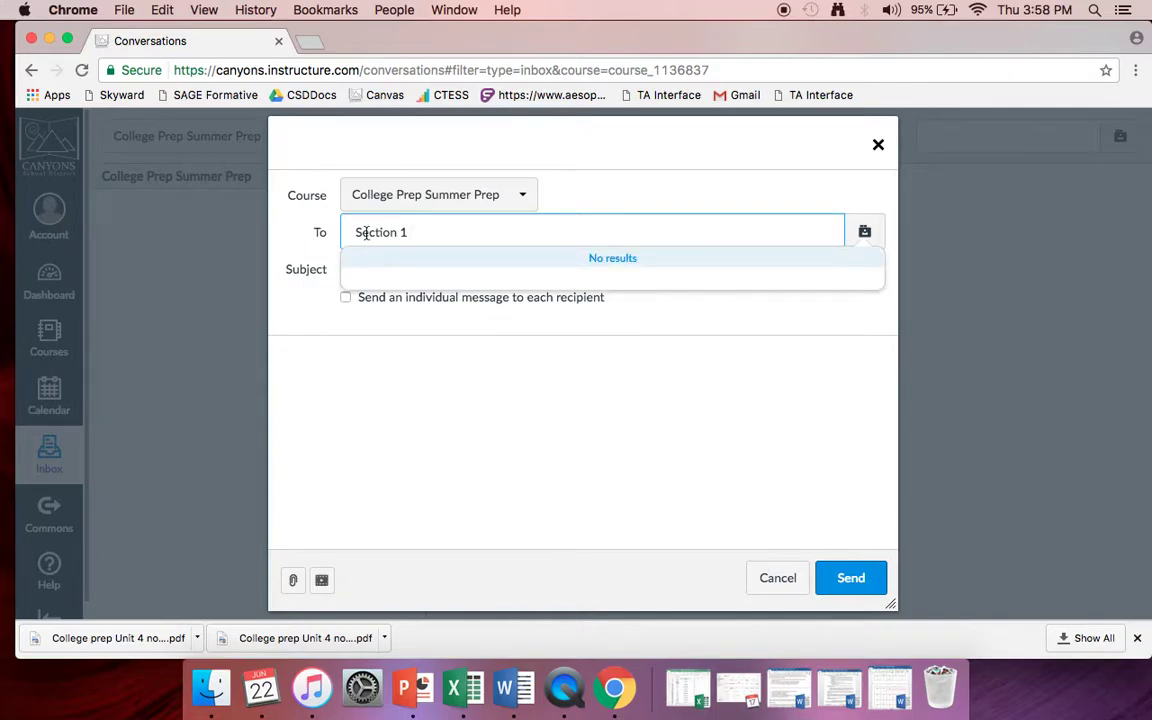
key(BackSpace)
key(BackSpace)
key(BackSpace)
key(BackSpace)
Address the message to the whole College Prep Summer Prep course.
text(C)
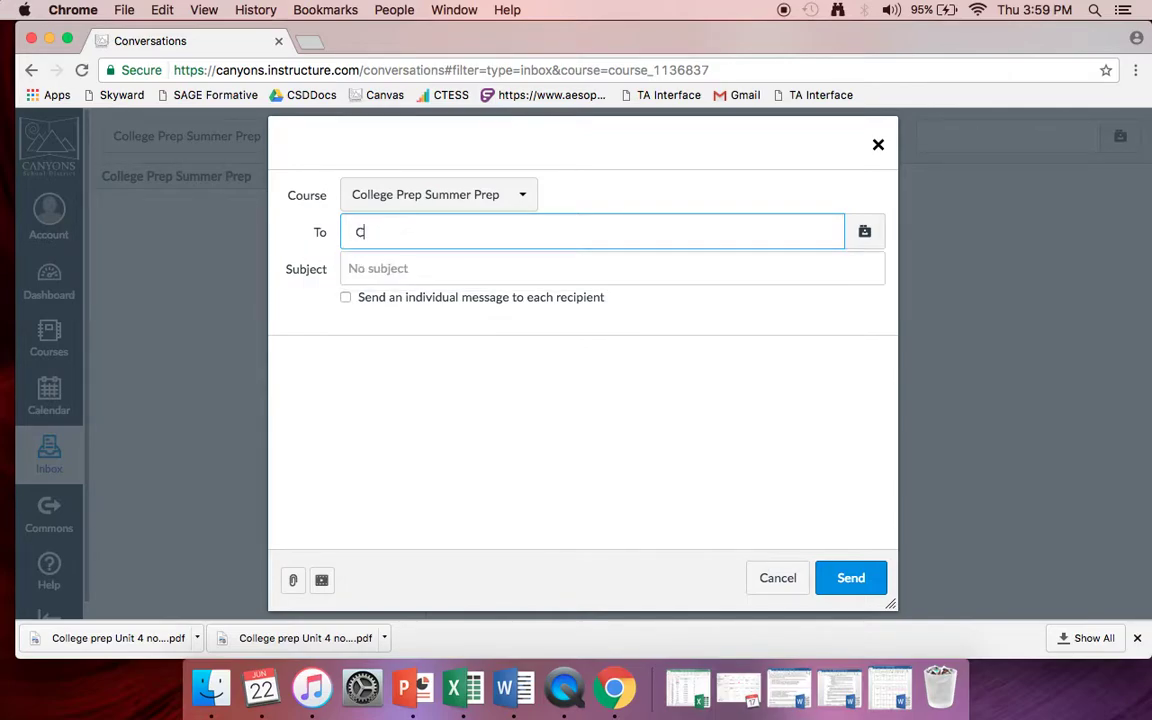
text(oll)
click(424, 262)
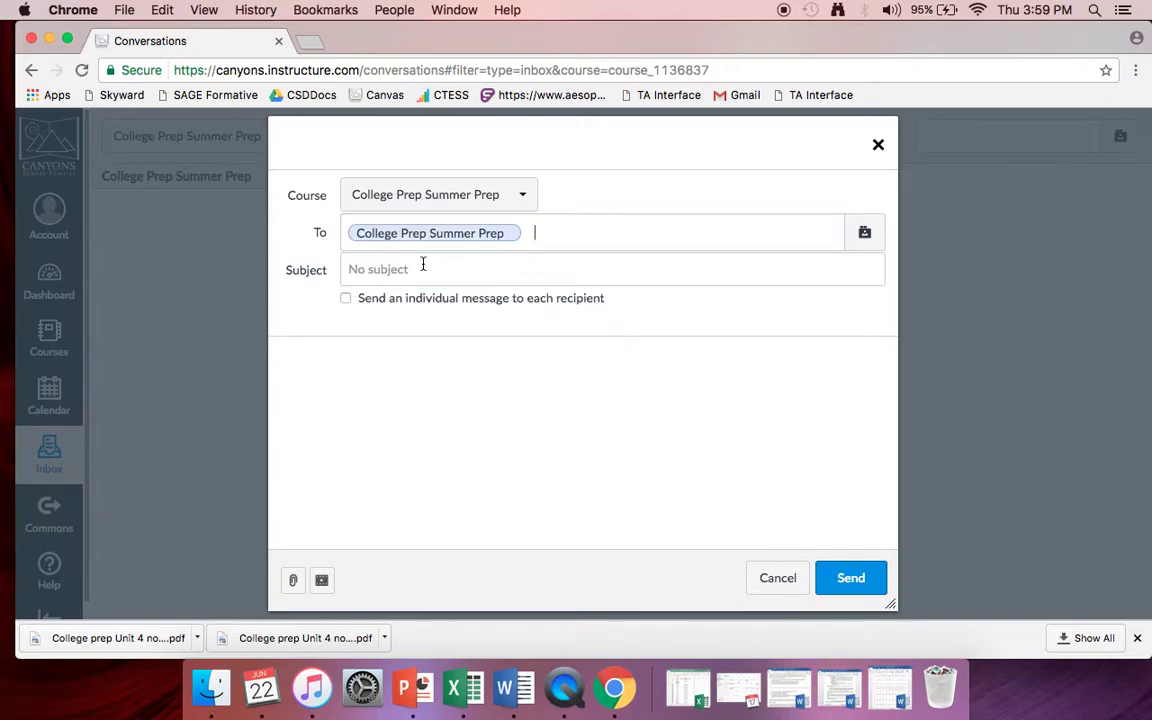
Set the message subject to "Dramatic chipmunk video.".
click(461, 267)
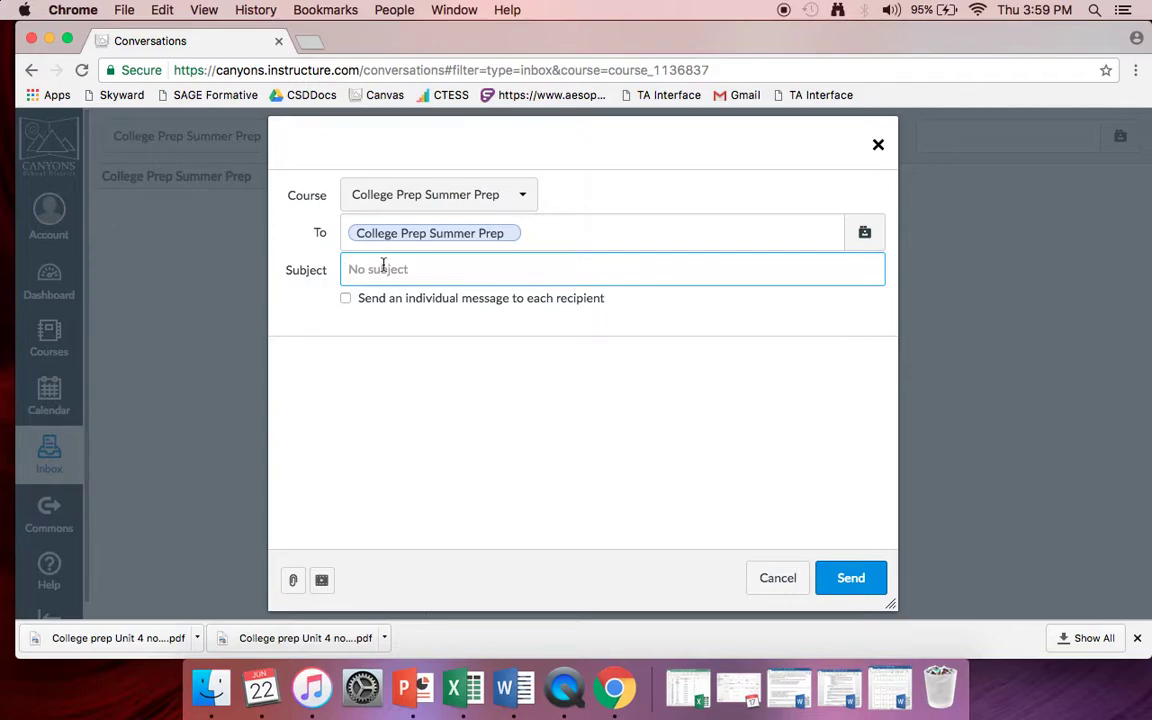
text(Qu)
key(BackSpace)
key(BackSpace)
key(BackSpace)
key(BackSpace)
key(BackSpace)
text(Dramt)
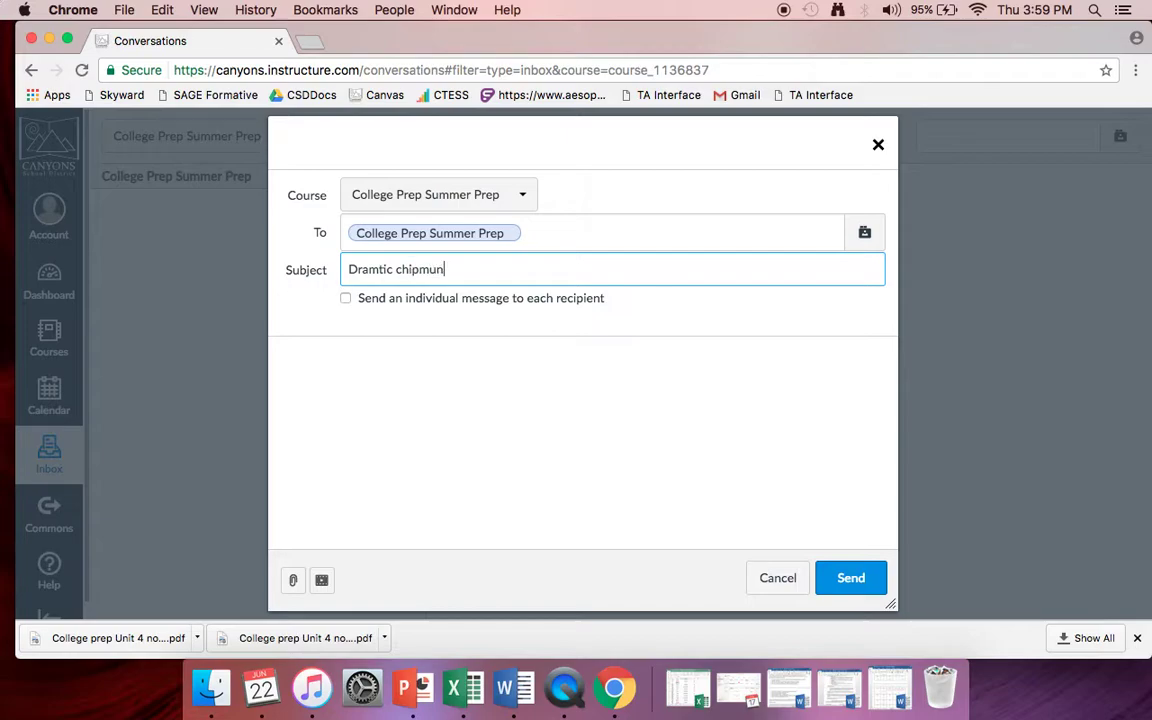
text(ic chipmunk video)
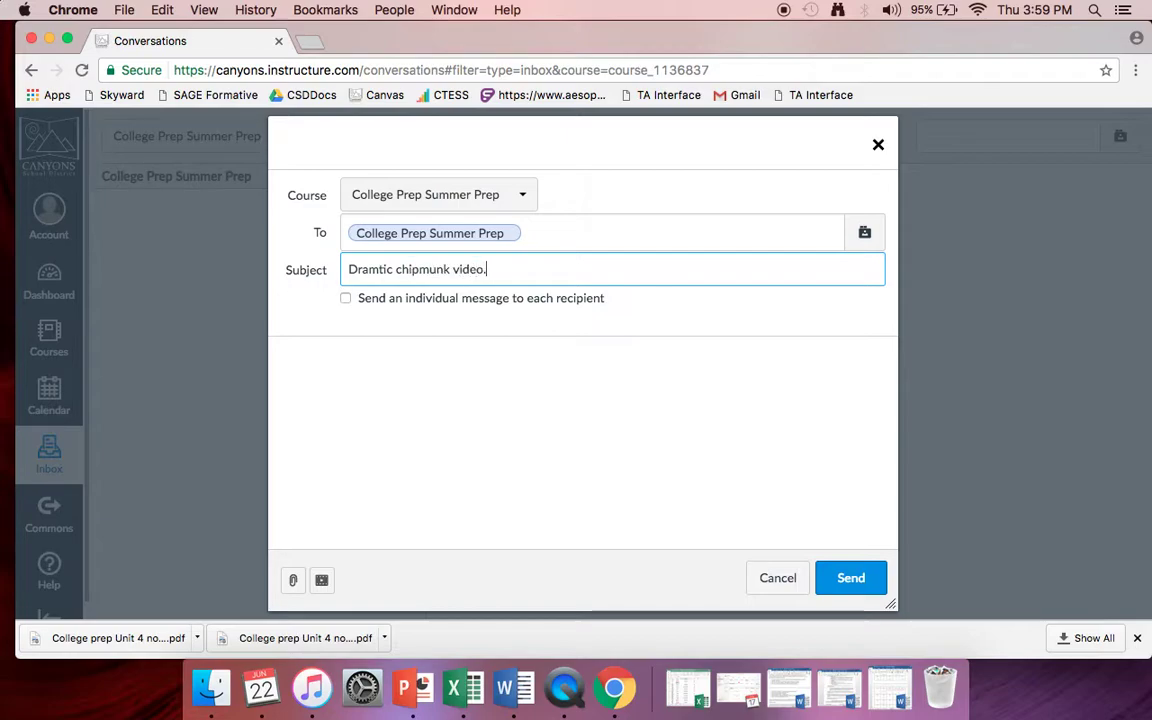
click(381, 280)
text(a)
Write "Hey that video was funny." as the body of the message.
click(517, 344)
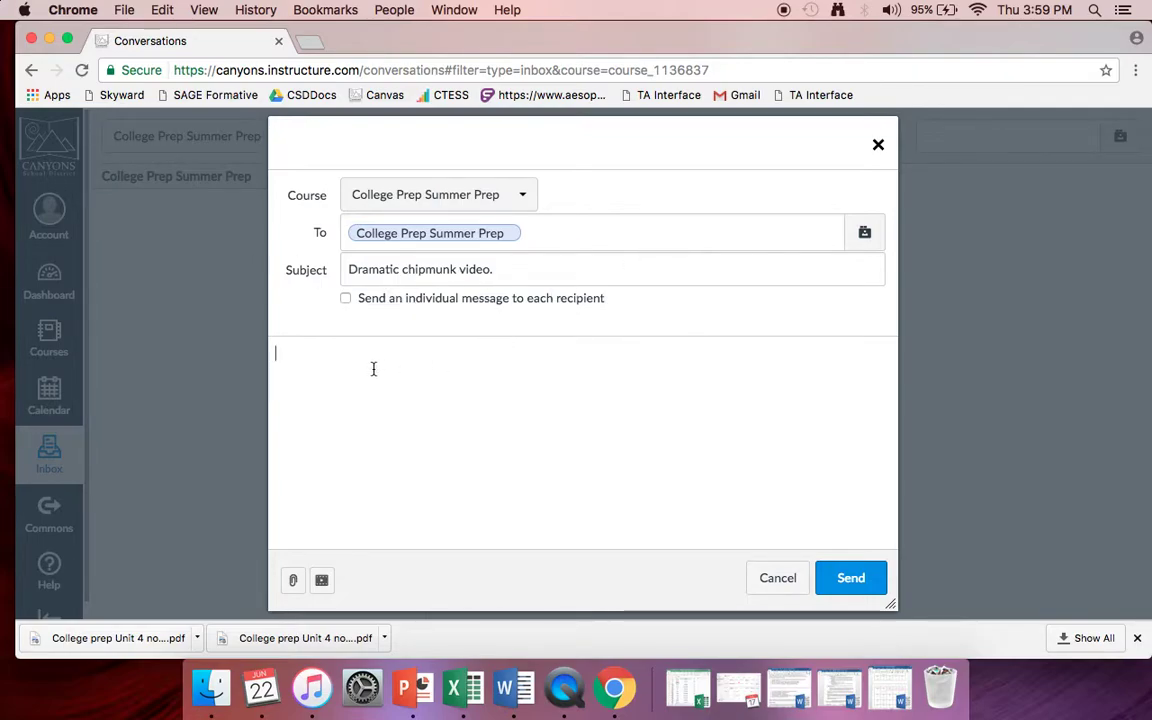
text(Hey that video was funny.)
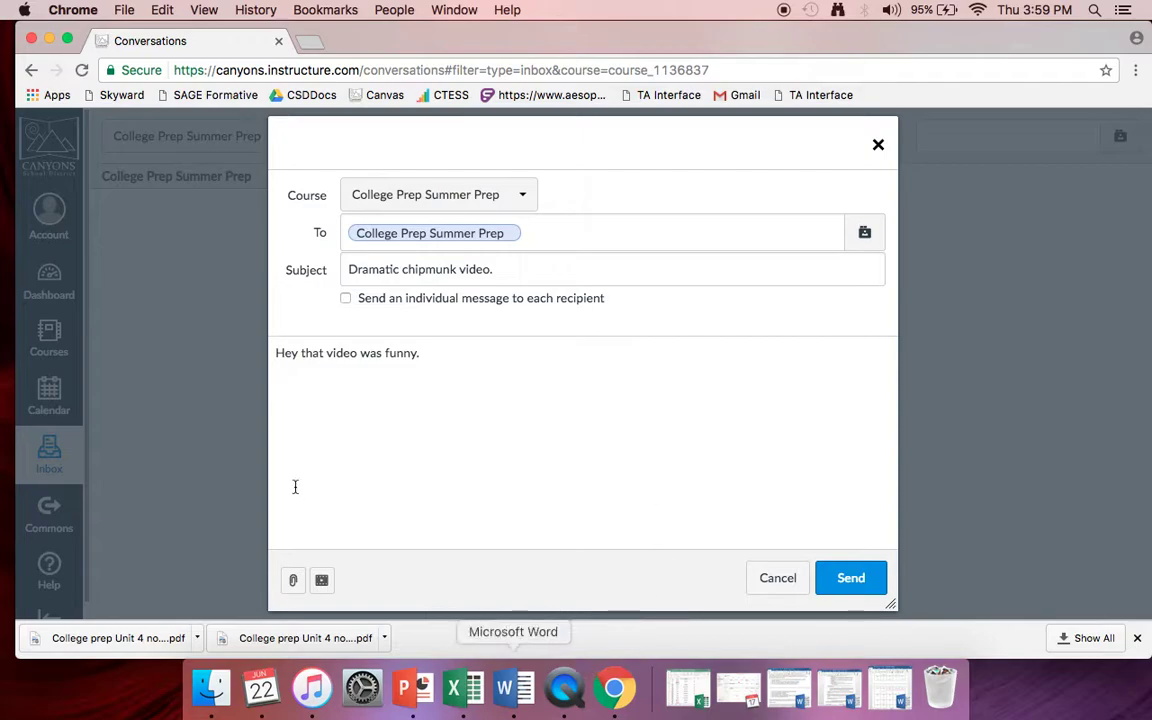
Attach the College Prep Unit 5 Notes document from the Unit 5 folder to the message.
click(292, 582)
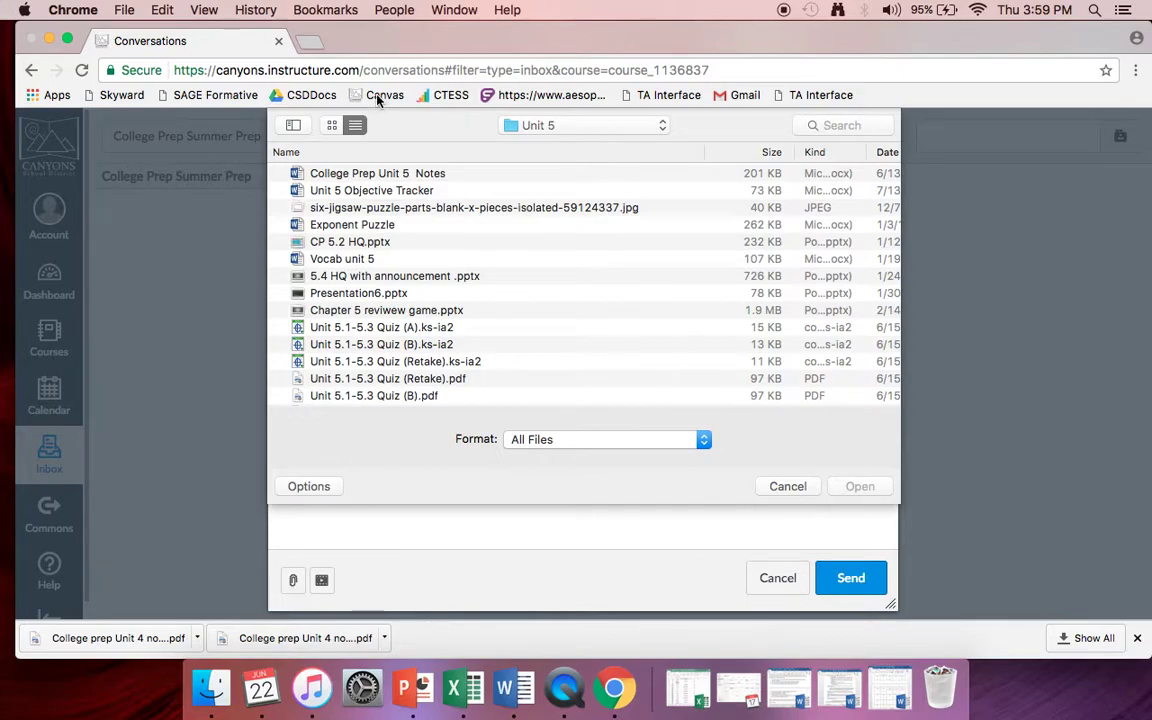
click(788, 487)
click(293, 580)
click(378, 175)
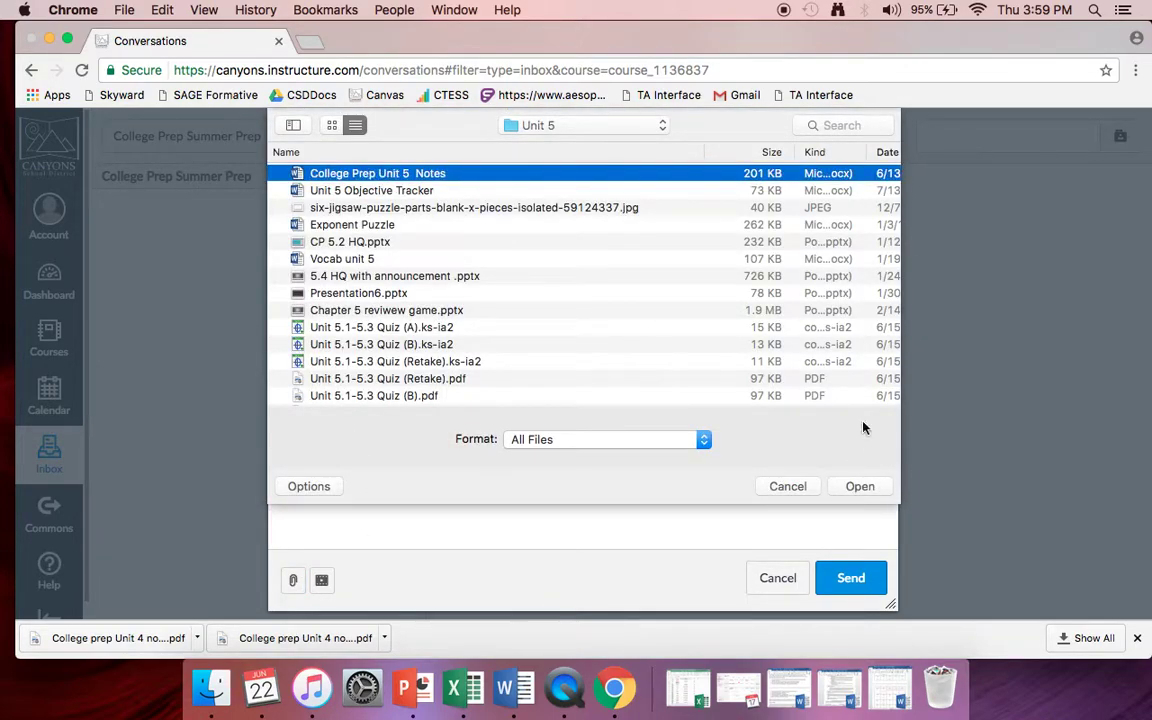
click(859, 487)
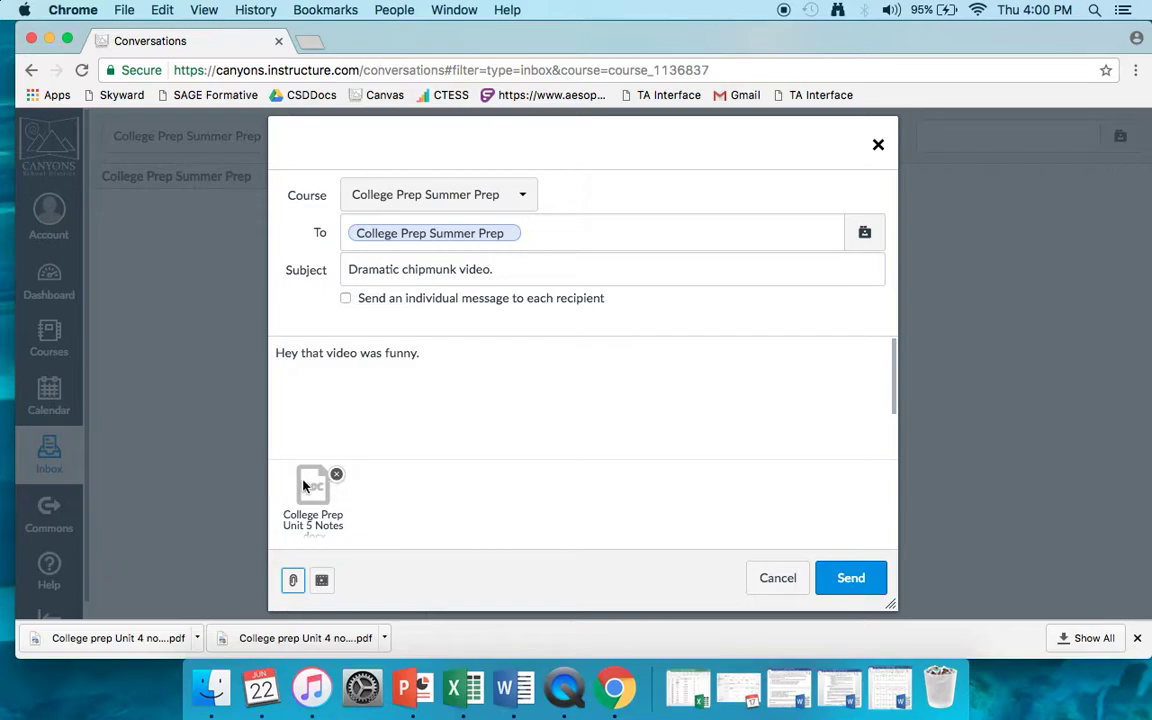
Review the options for recording or uploading a media comment for the message, including the audio and video file choices.
click(321, 580)
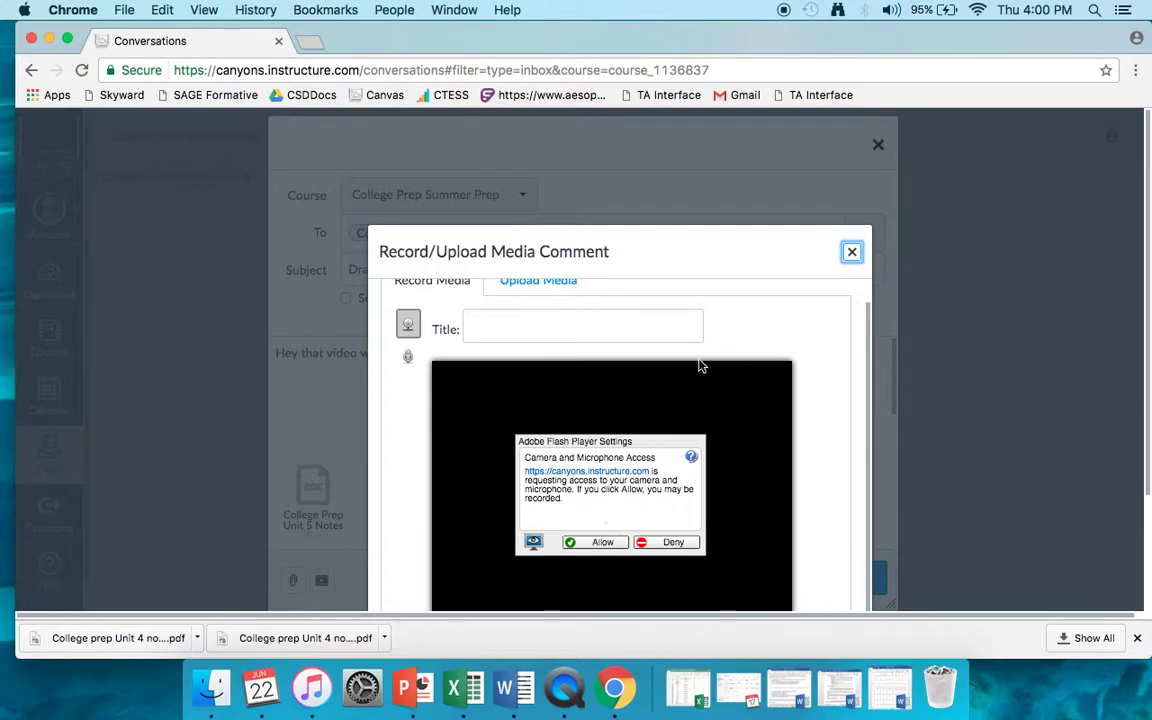
scroll(550, 300, up, 1)
click(558, 305)
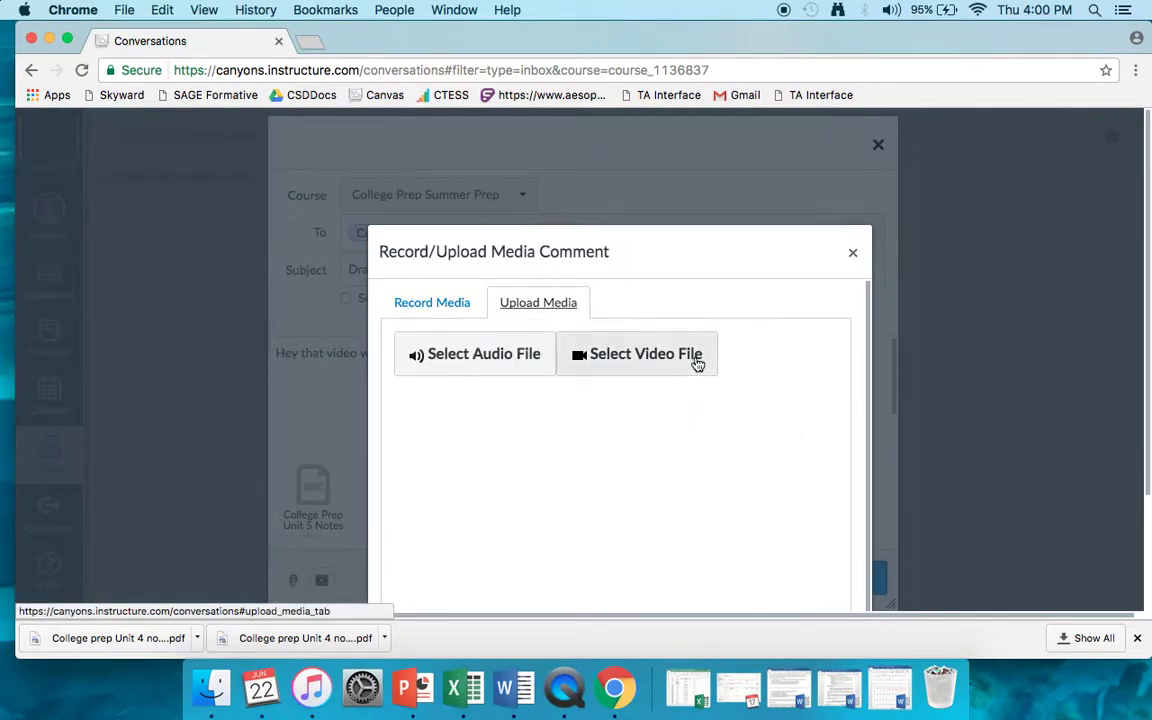
scroll(452, 302, down, 1)
click(853, 226)
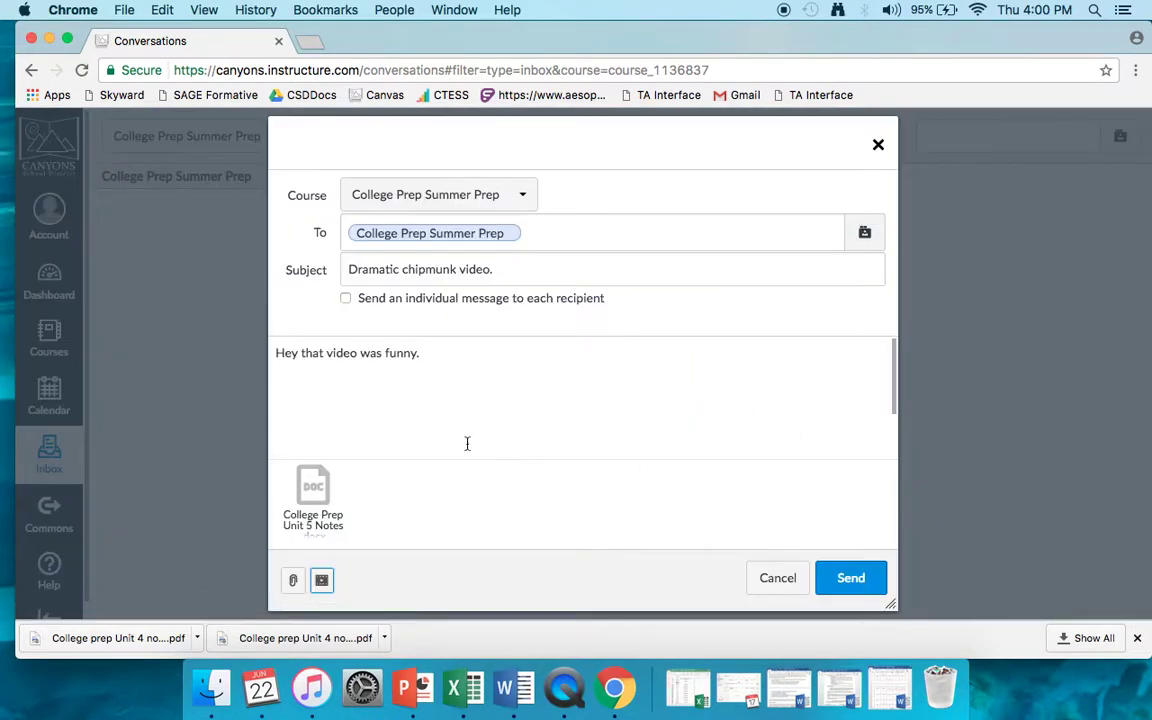
scroll(466, 442, down, 2)
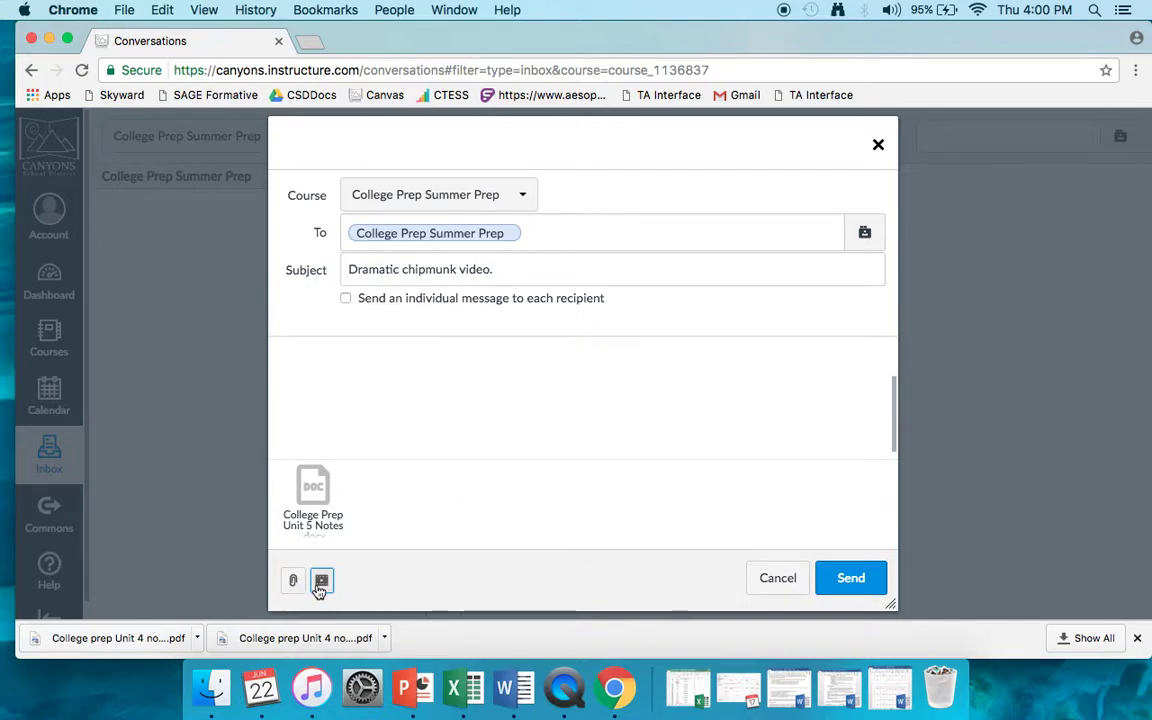
Remove the College Prep Unit 5 Notes attachment from the message and send it.
mouse_move(340, 485)
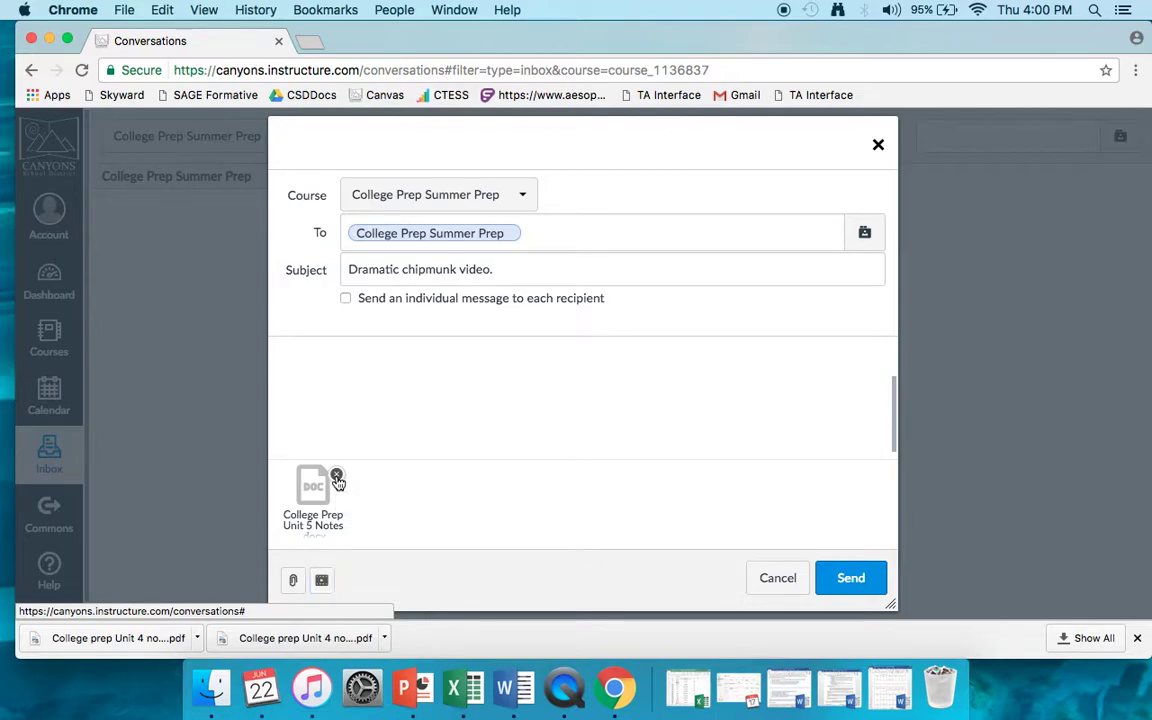
click(337, 477)
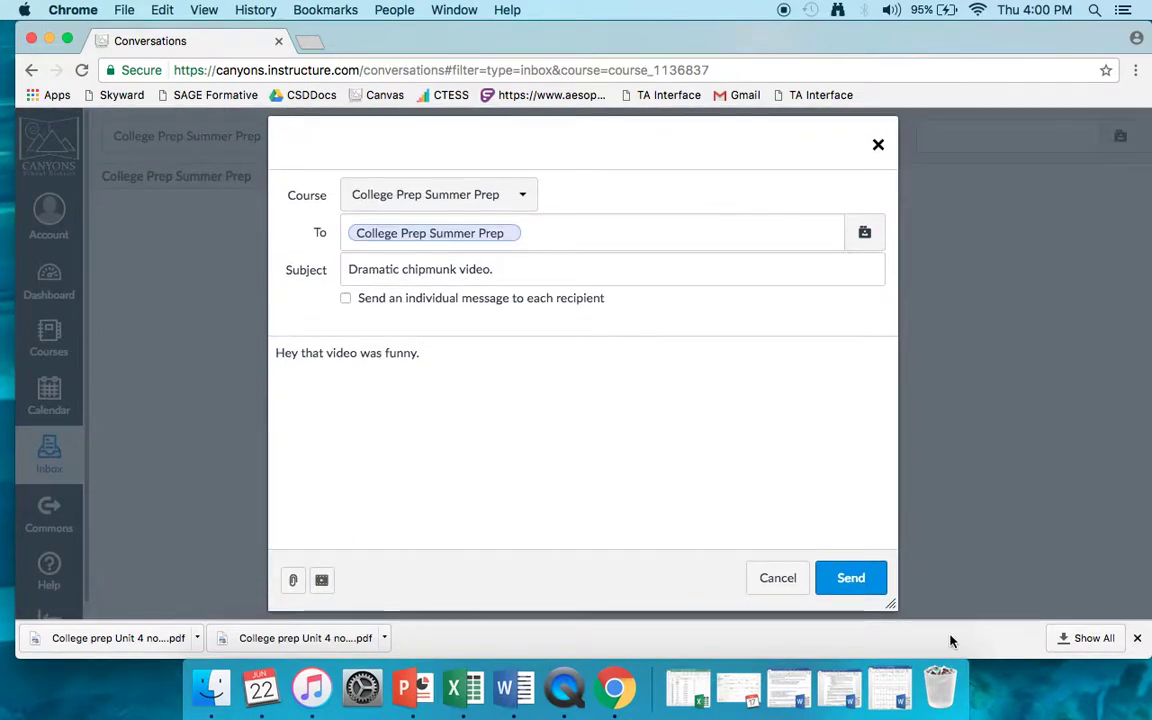
click(855, 584)
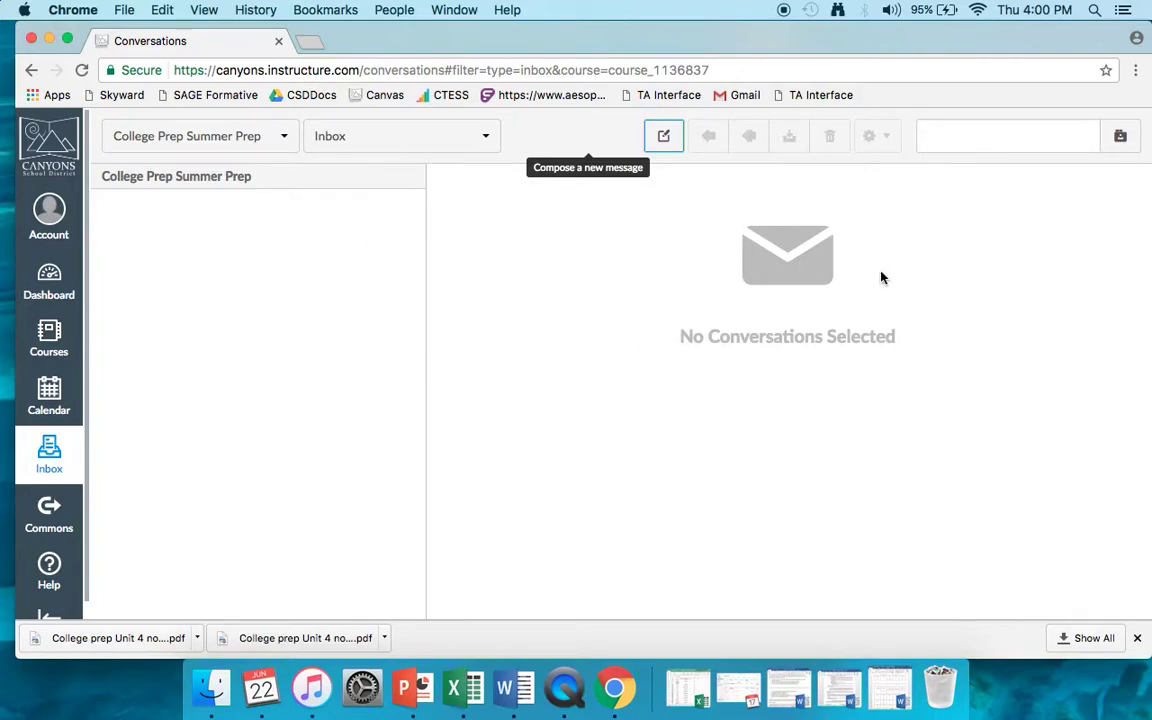
Show the inbox conversations from All Courses and reload the inbox.
click(240, 140)
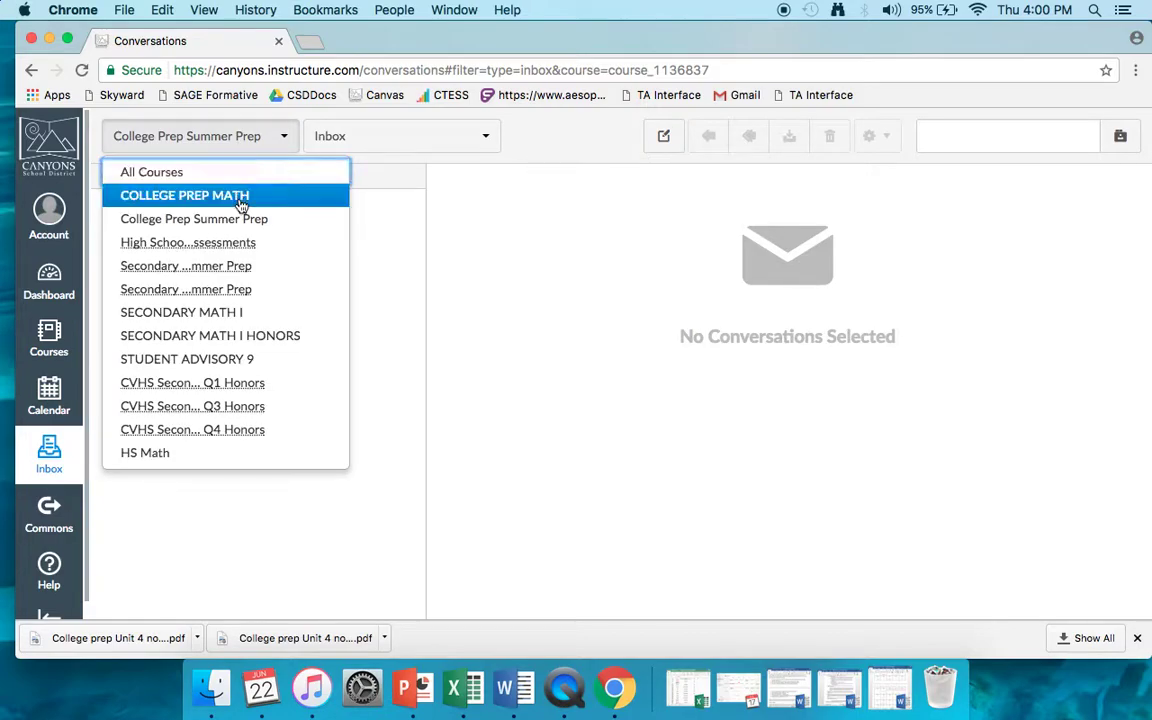
click(239, 178)
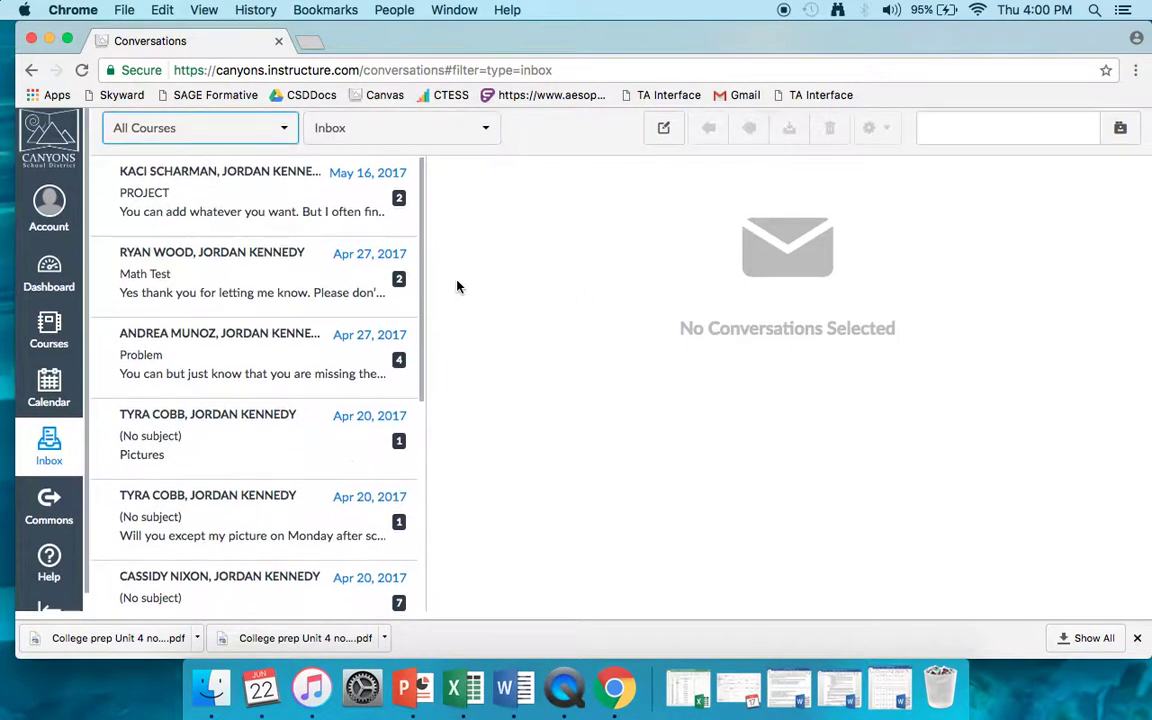
click(49, 445)
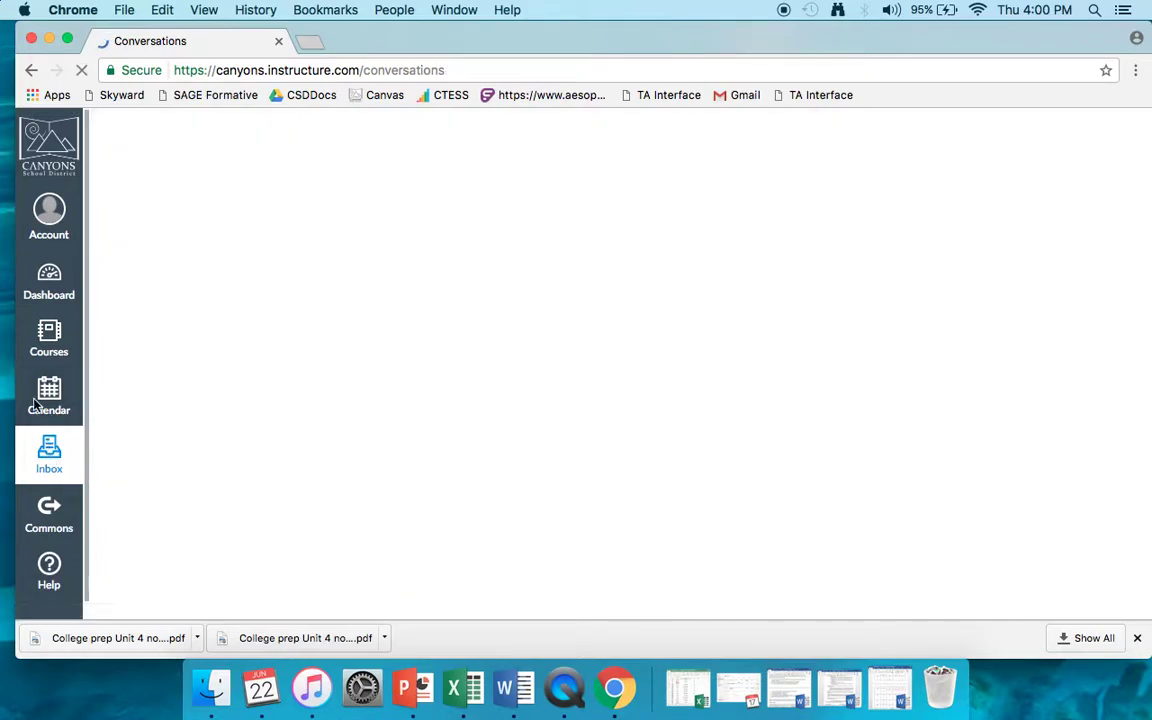
Open the PROJECT conversation dated May 16, 2017, read through its messages, and return to the inbox.
mouse_move(118, 180)
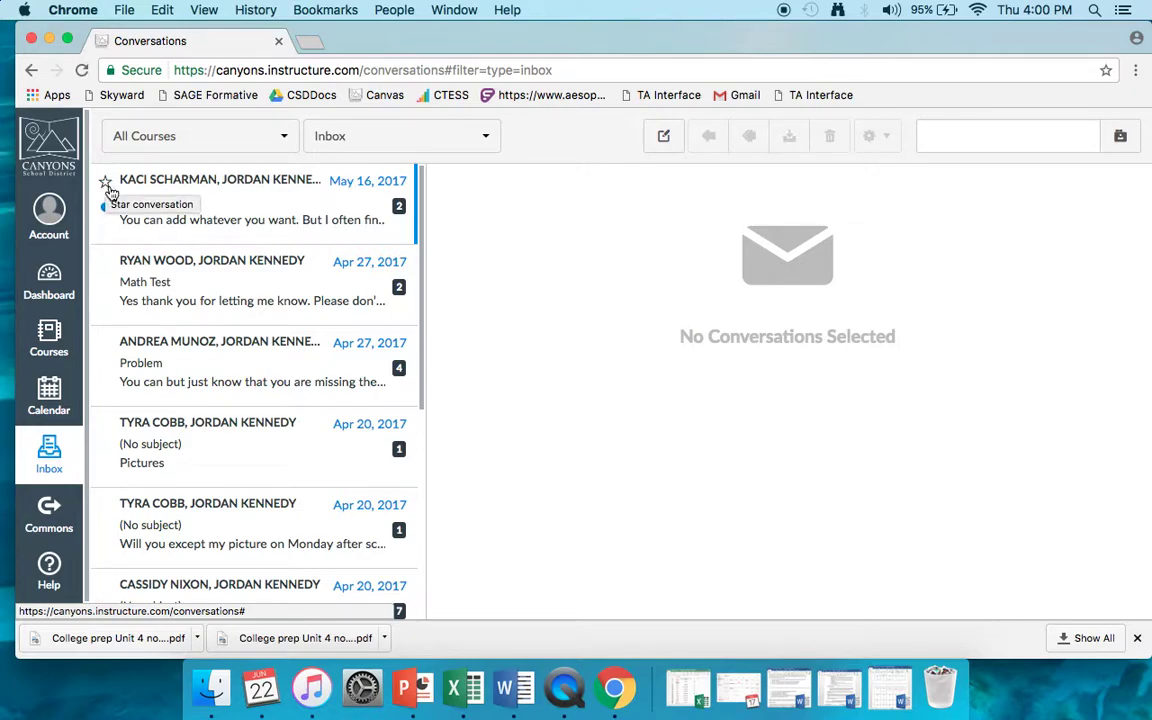
click(262, 228)
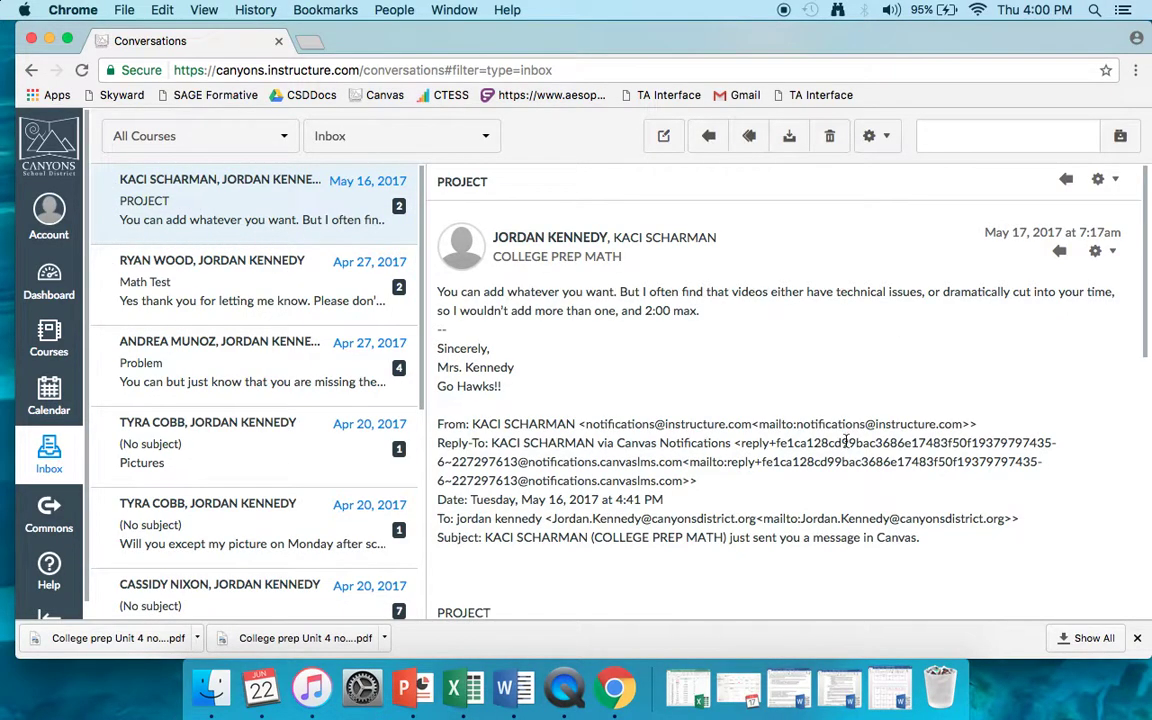
scroll(760, 424, down, 3)
scroll(487, 370, down, 1)
scroll(740, 411, up, 1)
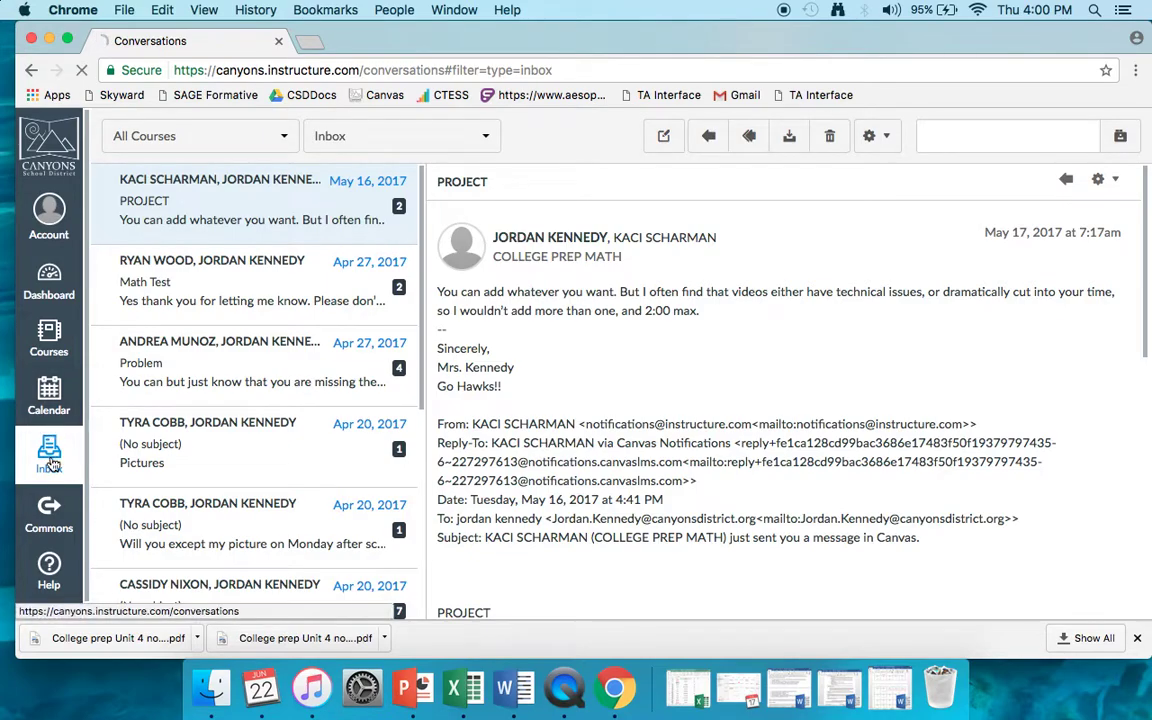
click(47, 438)
Go to the dashboard and open the College Prep Summer Prep course home page.
click(48, 274)
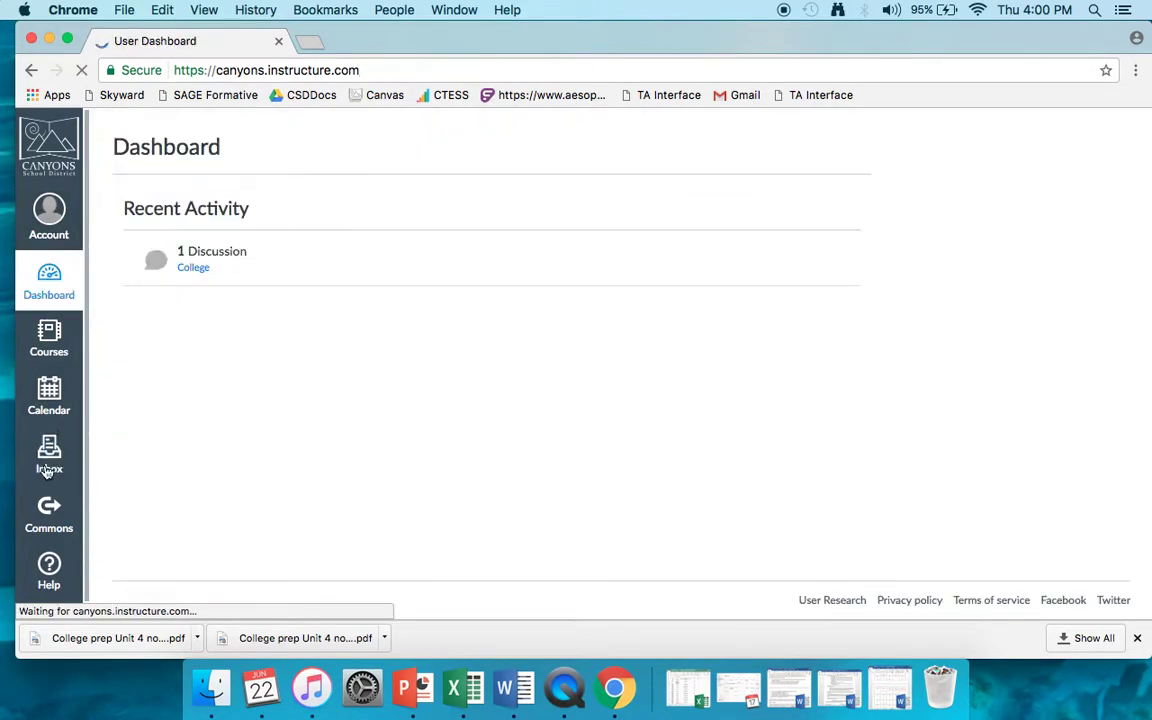
click(60, 349)
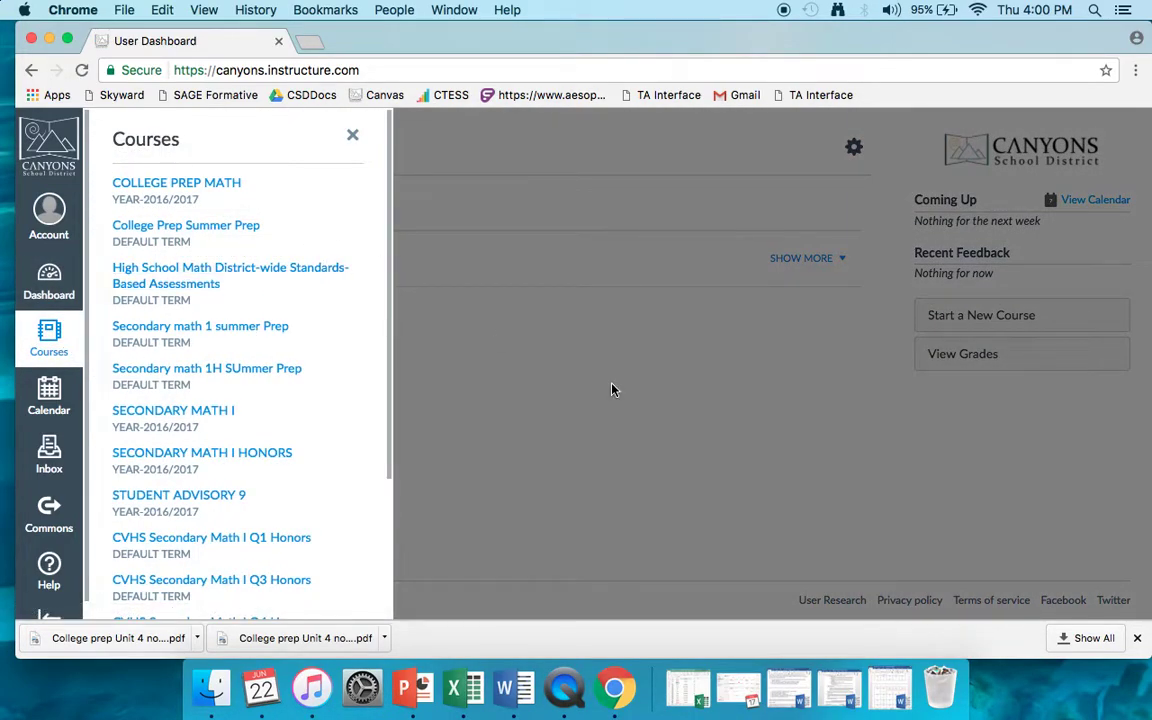
click(200, 225)
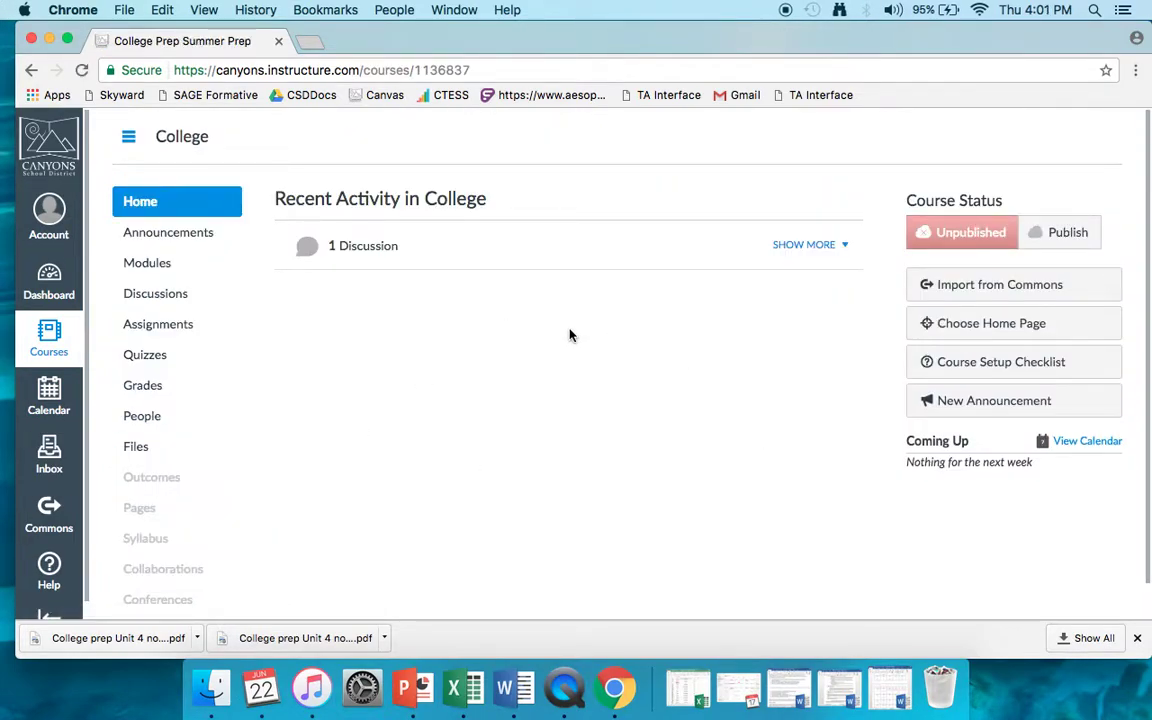
scroll(547, 361, down, 1)
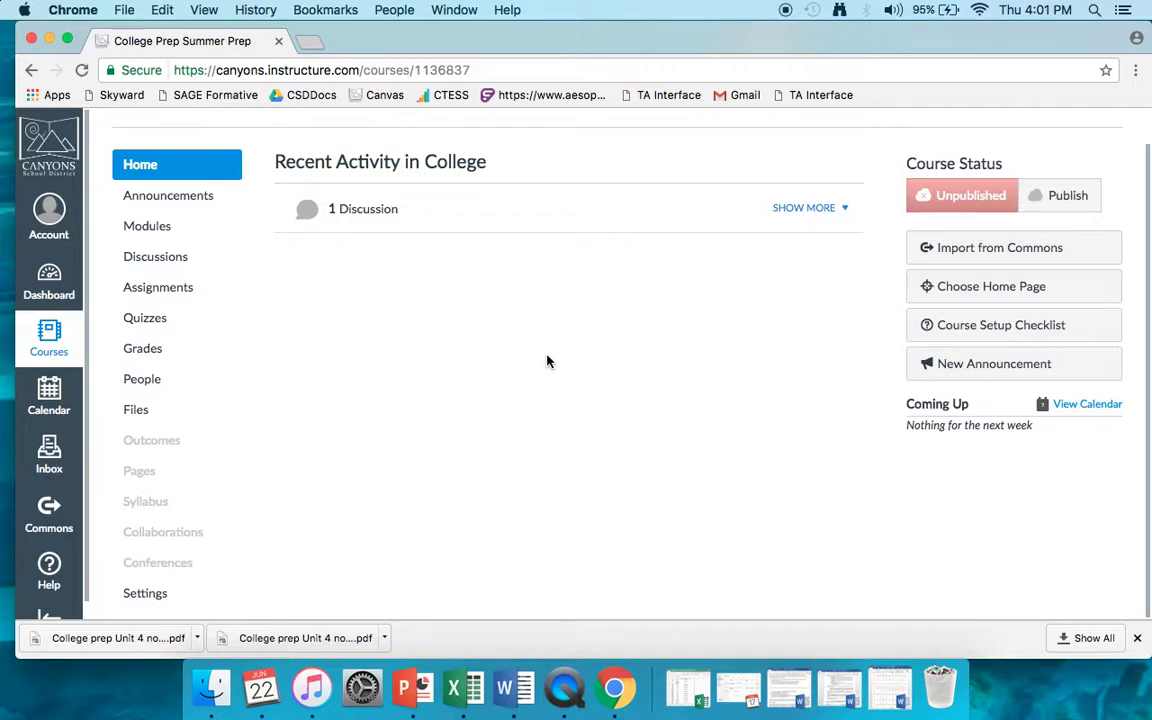
Review the account options, including Settings, Notifications, Files and ePortfolios, and return to the course home page.
click(49, 215)
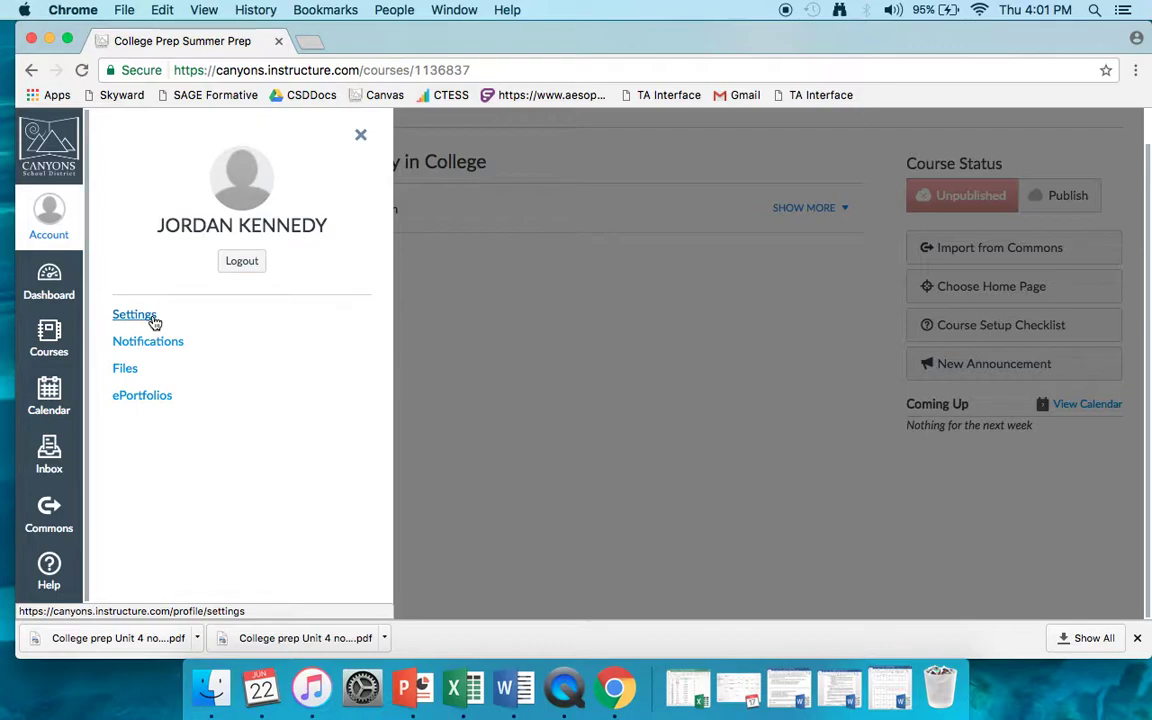
click(361, 136)
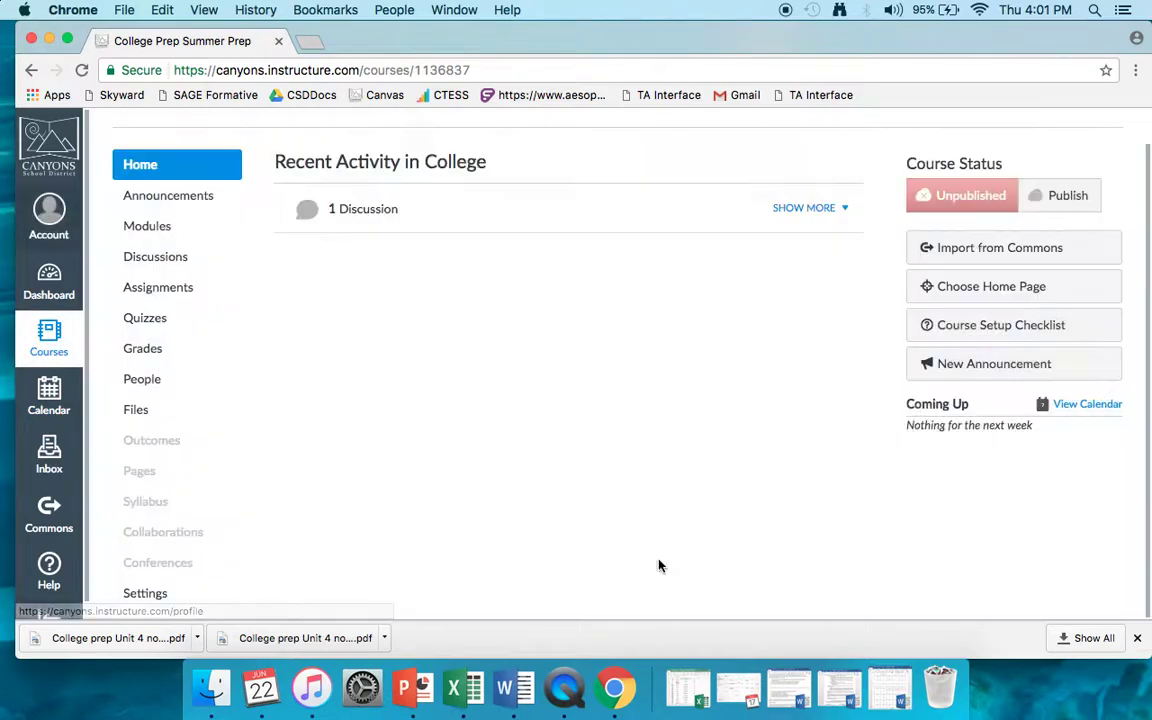
click(49, 212)
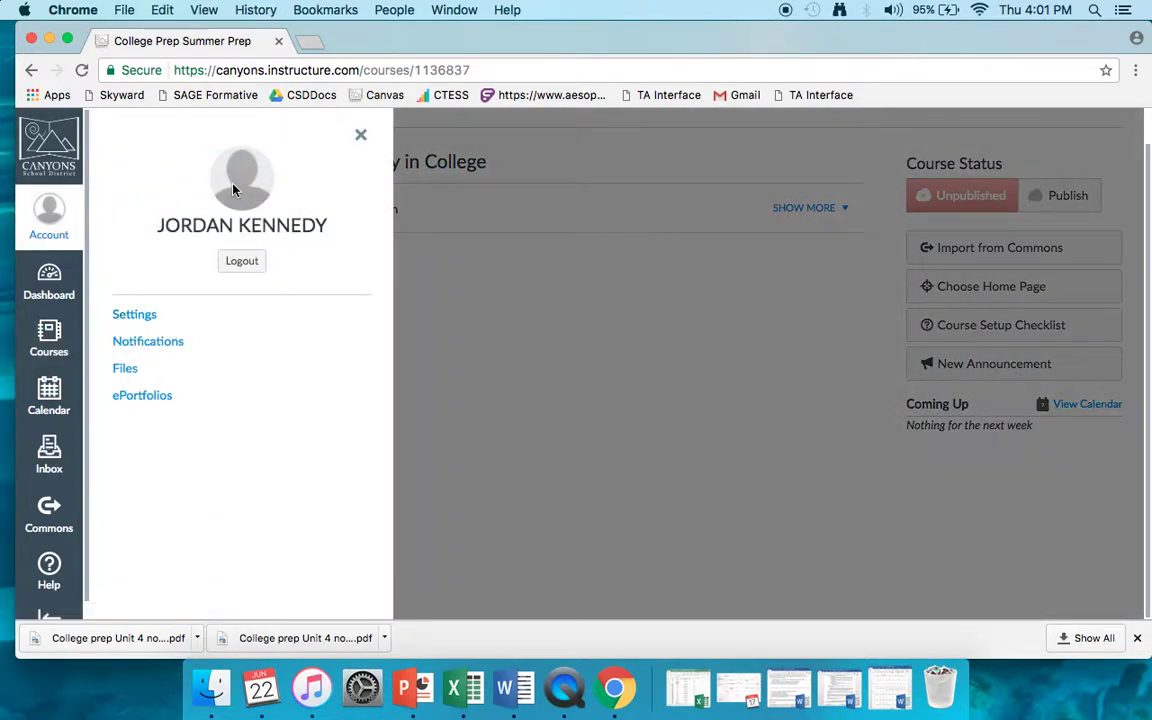
click(362, 137)
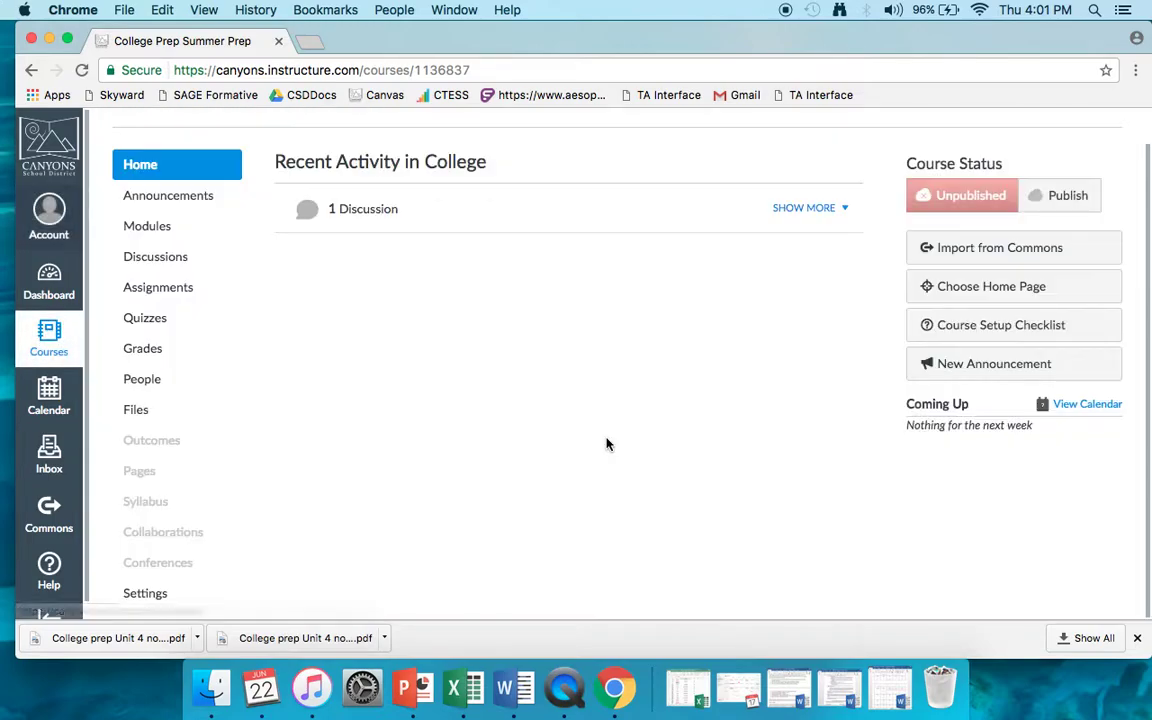
scroll(609, 442, up, 1)
scroll(609, 442, down, 2)
scroll(600, 440, up, 2)
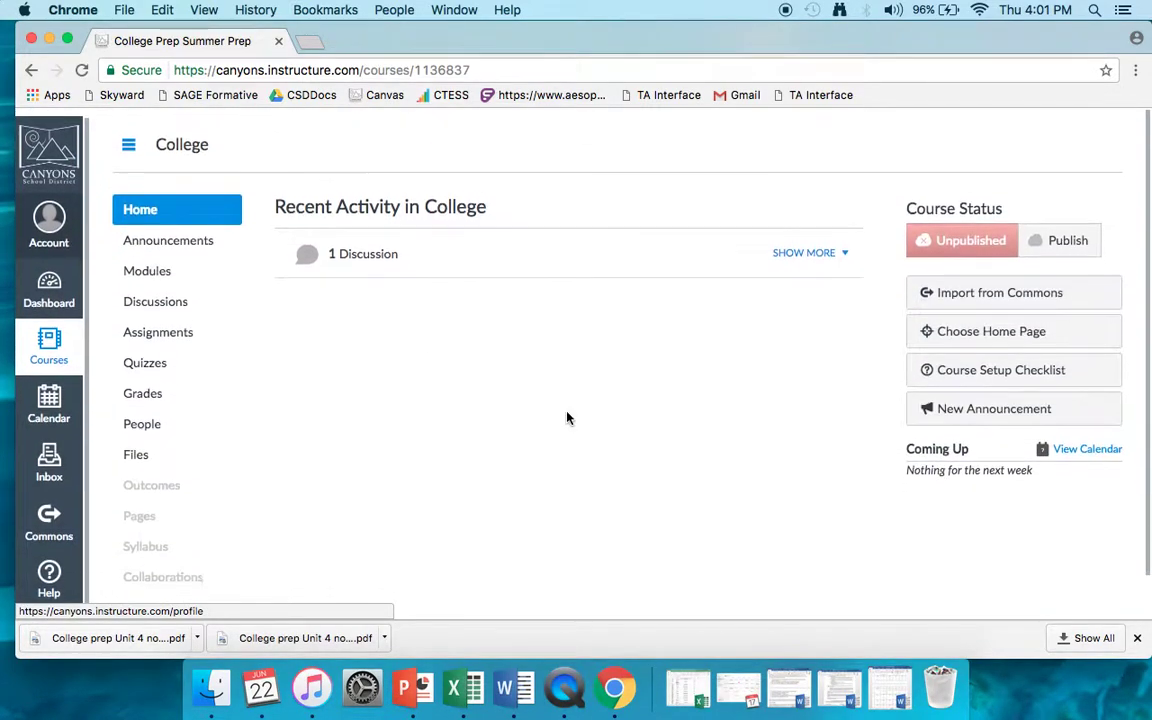